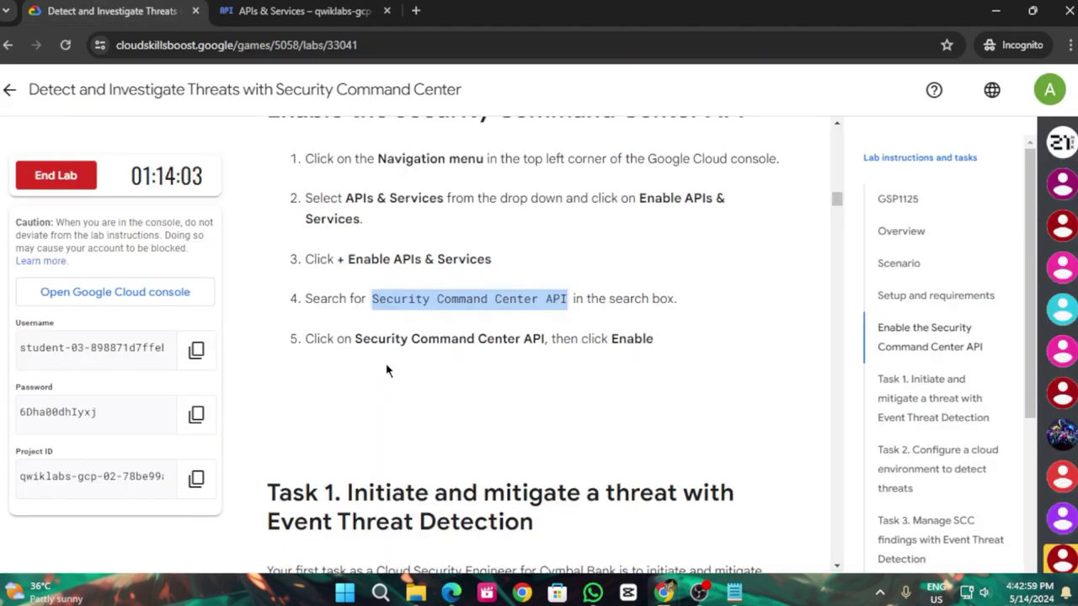
# Open the Security Command Center API product page and enable the API for the lab project
pyautogui.hotkey('ctrl', 'Tab')
pyautogui.click(421, 391)
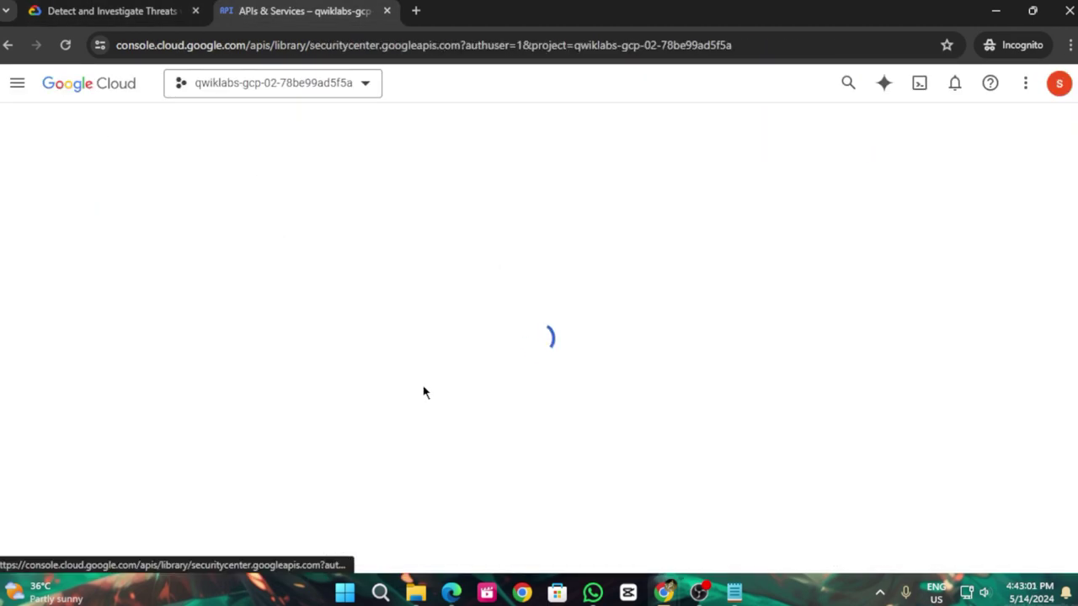
pyautogui.hotkey('ctrl', 'shift', 'Tab')
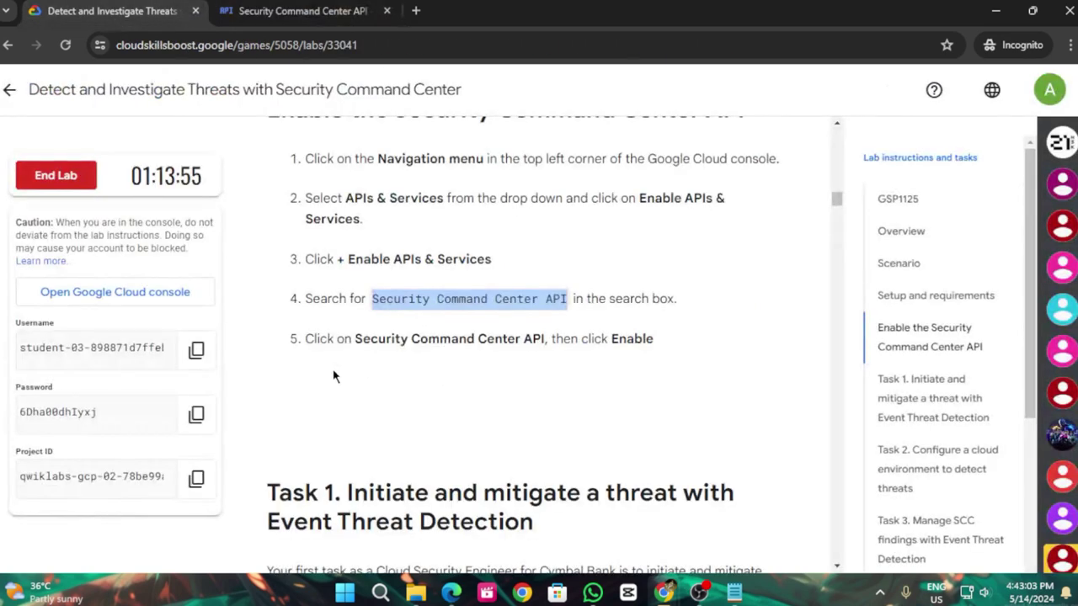
pyautogui.hotkey('ctrl', 'Tab')
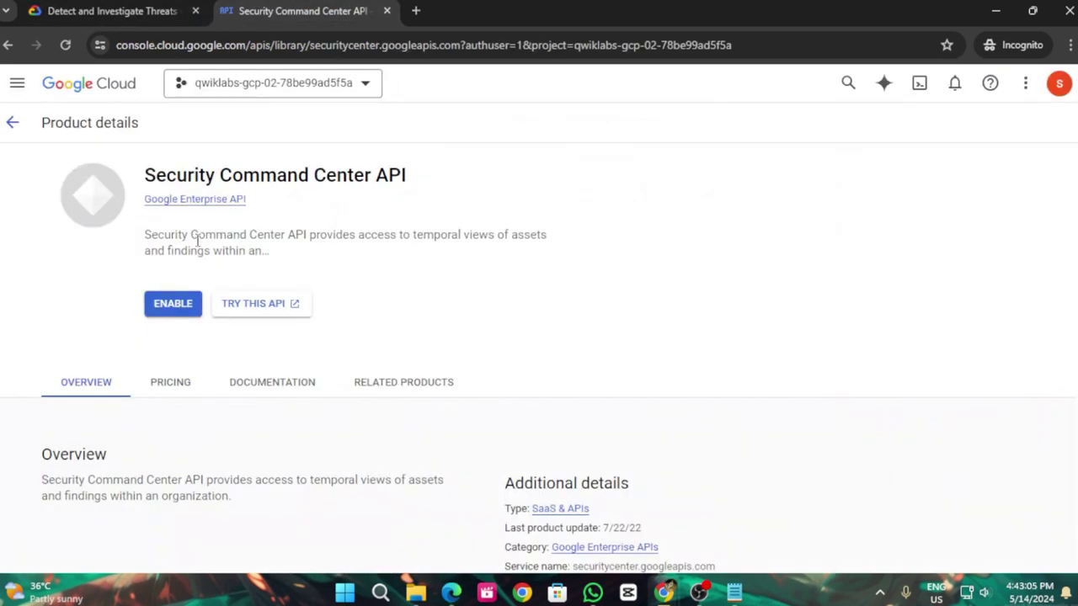
pyautogui.click(191, 305)
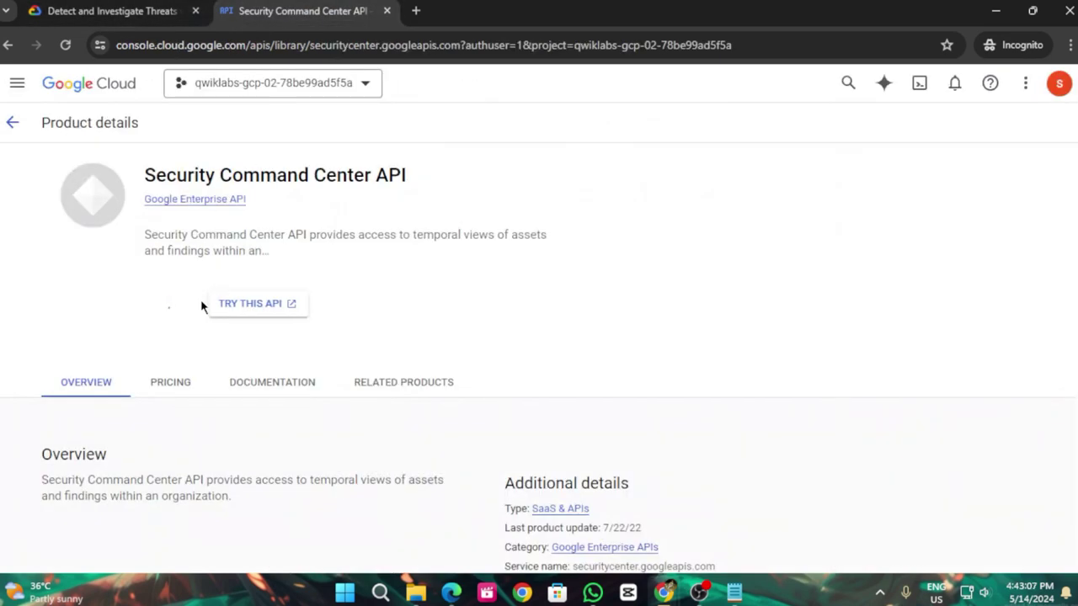
# Consult the Task 1 lab instructions and open the project's IAM page under IAM & Admin
pyautogui.click(95, 7)
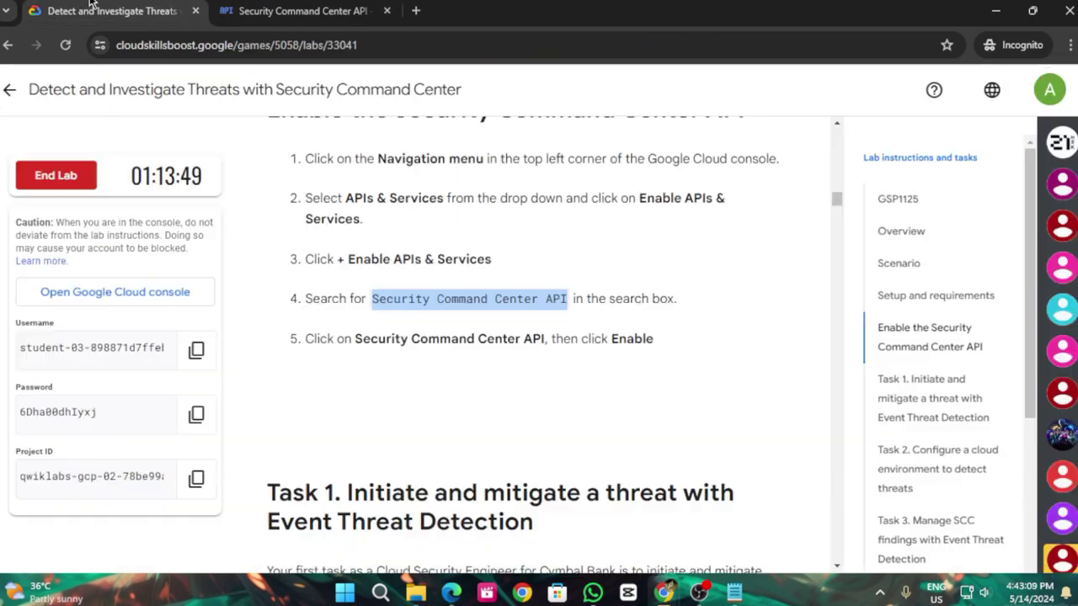
pyautogui.scroll(-5, 465, 384)
pyautogui.scroll(-5, 466, 384)
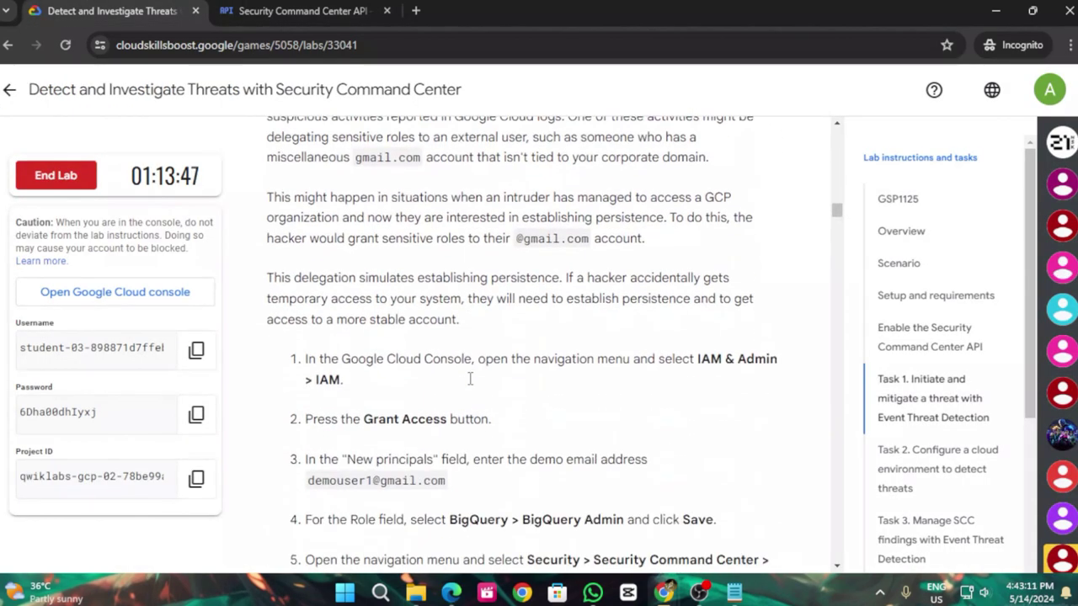
pyautogui.scroll(-1, 470, 378)
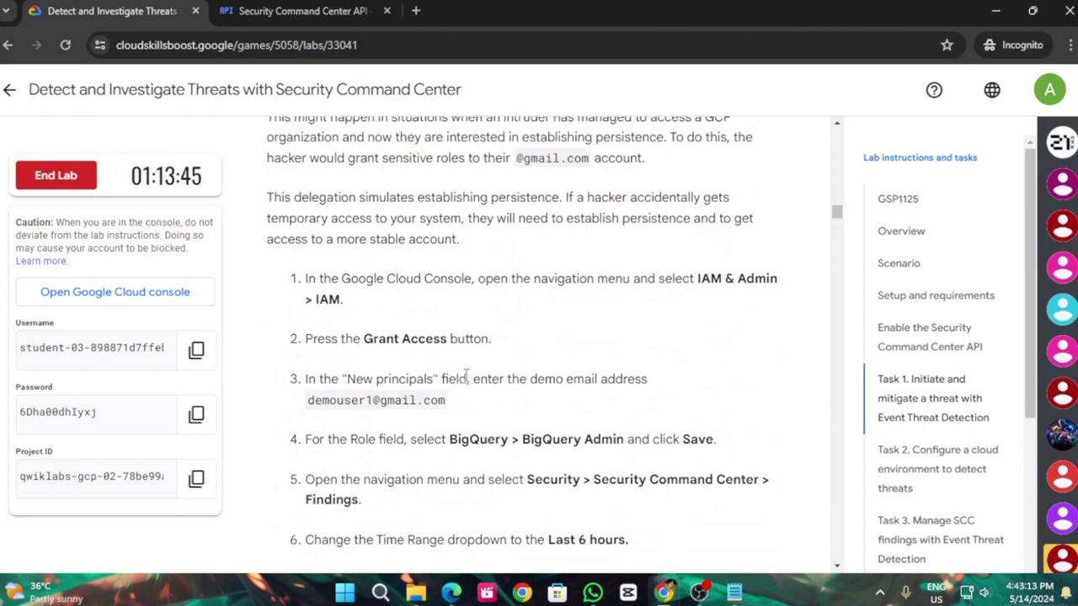
pyautogui.scroll(-1, 463, 371)
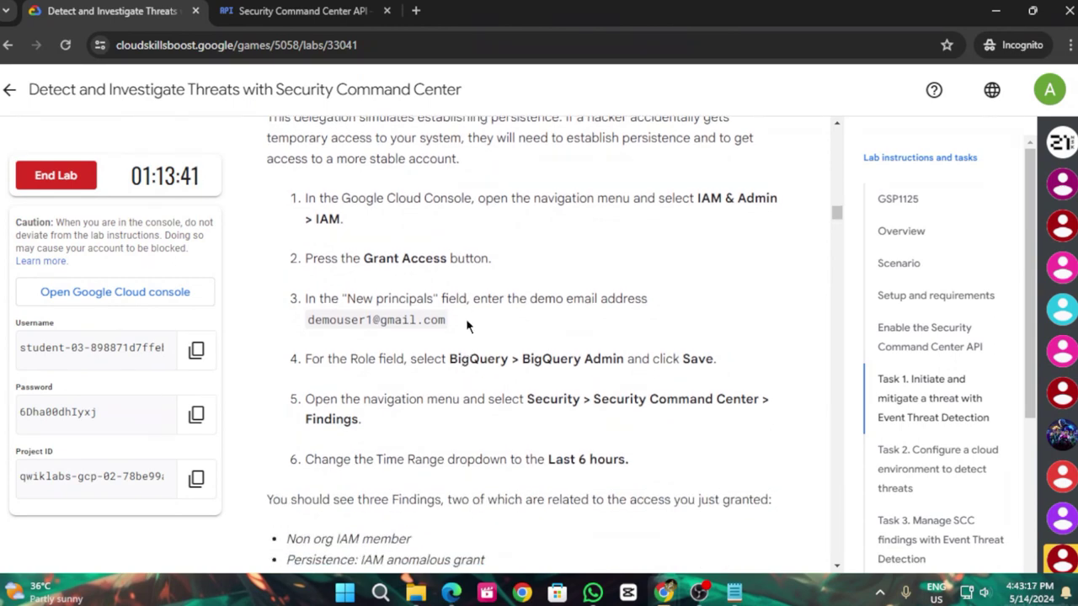
pyautogui.click(327, 8)
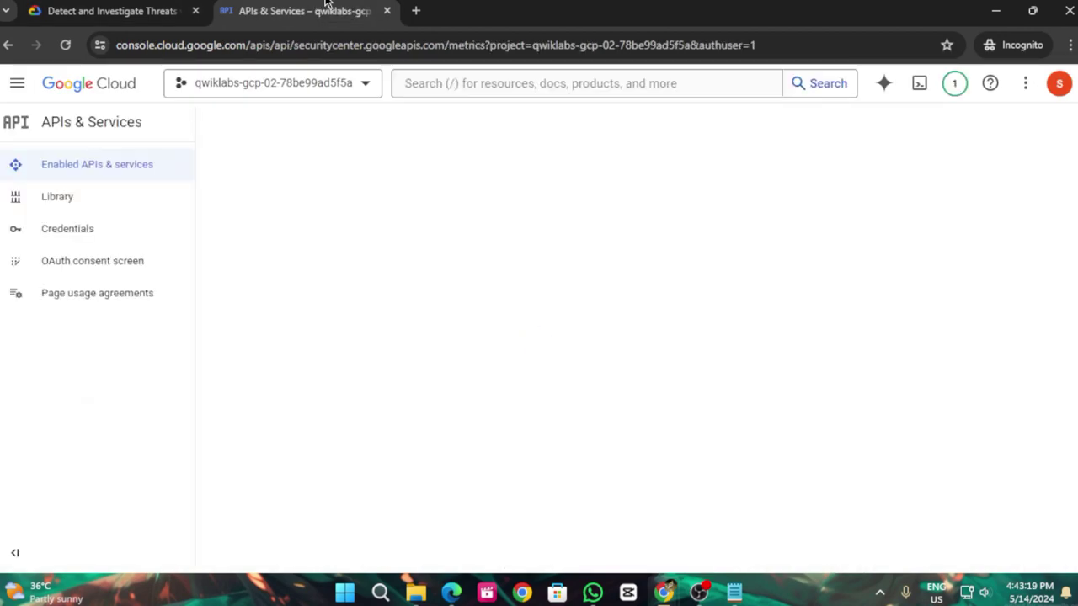
pyautogui.click(15, 86)
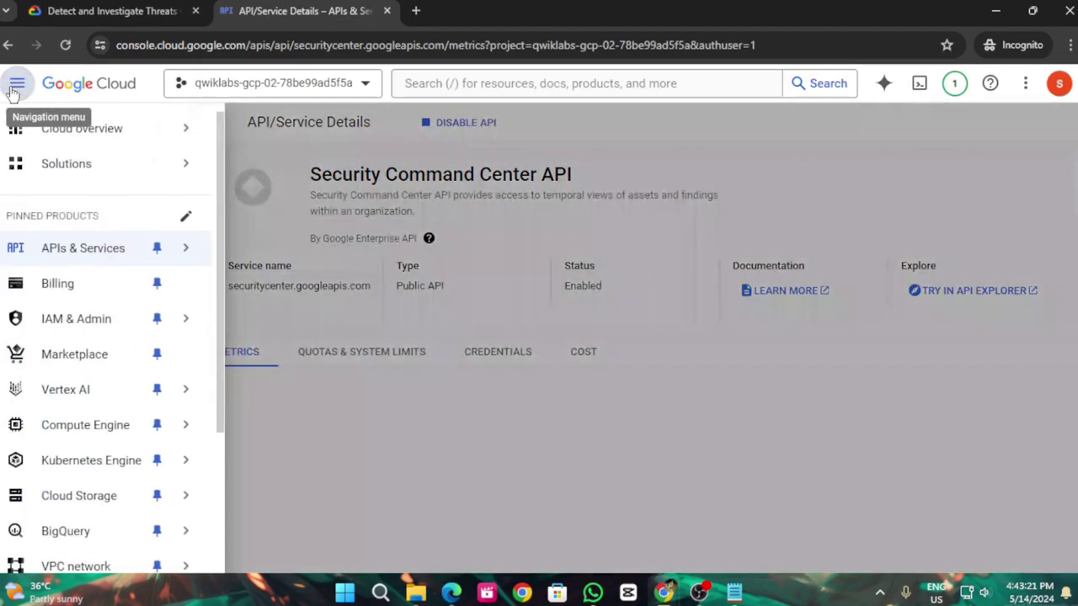
pyautogui.scroll(-3, 107, 412)
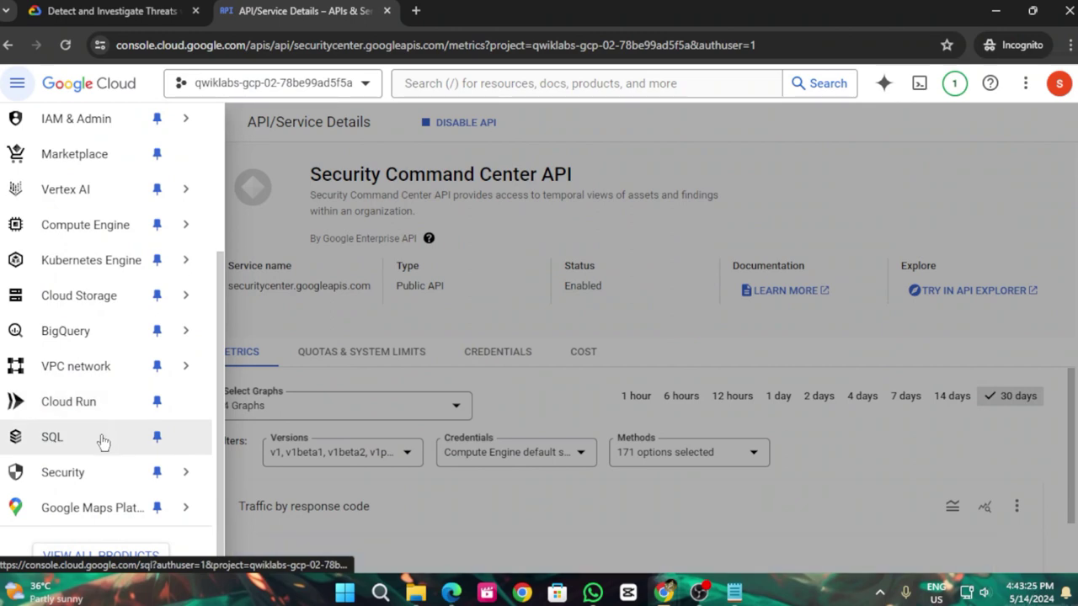
pyautogui.scroll(2, 101, 442)
pyautogui.click(75, 207)
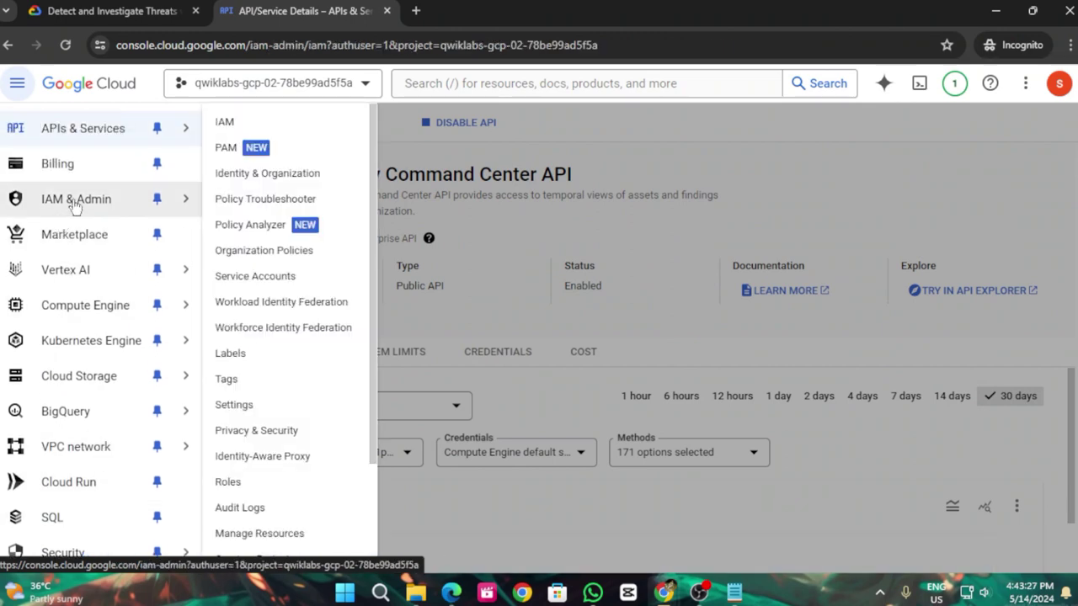
# Start granting access to the project from the IAM permissions page and dismiss the Learn tutorial
pyautogui.click(101, 10)
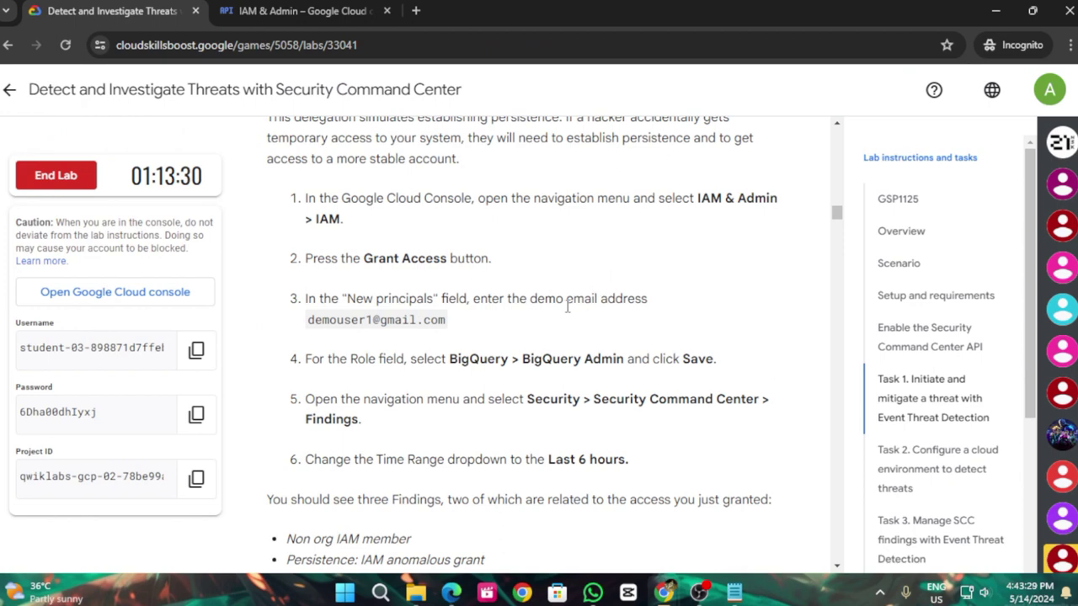
pyautogui.scroll(-1, 567, 307)
pyautogui.click(331, 9)
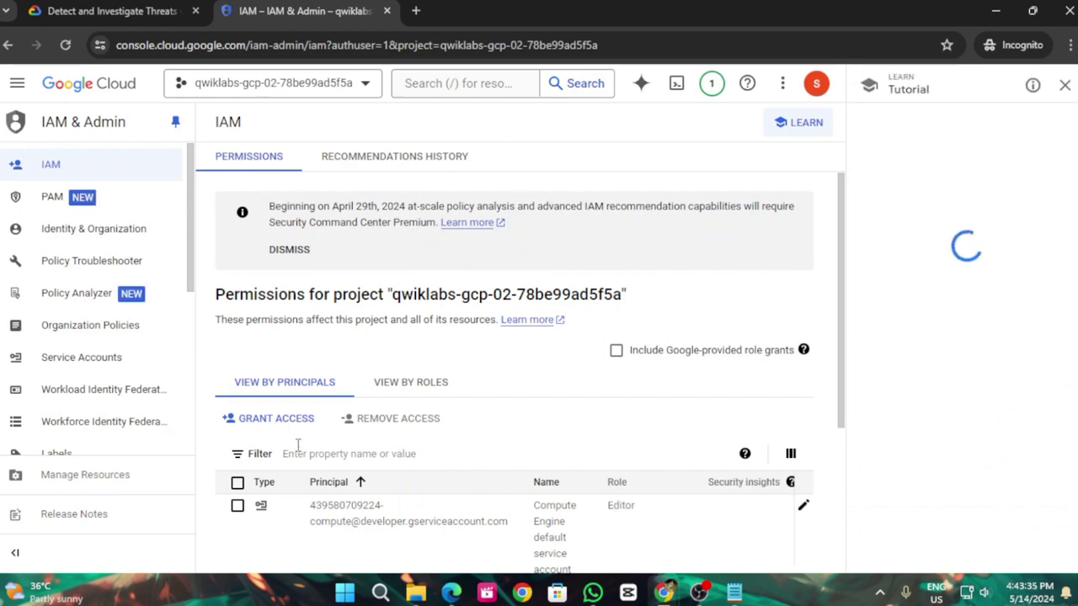
pyautogui.click(269, 419)
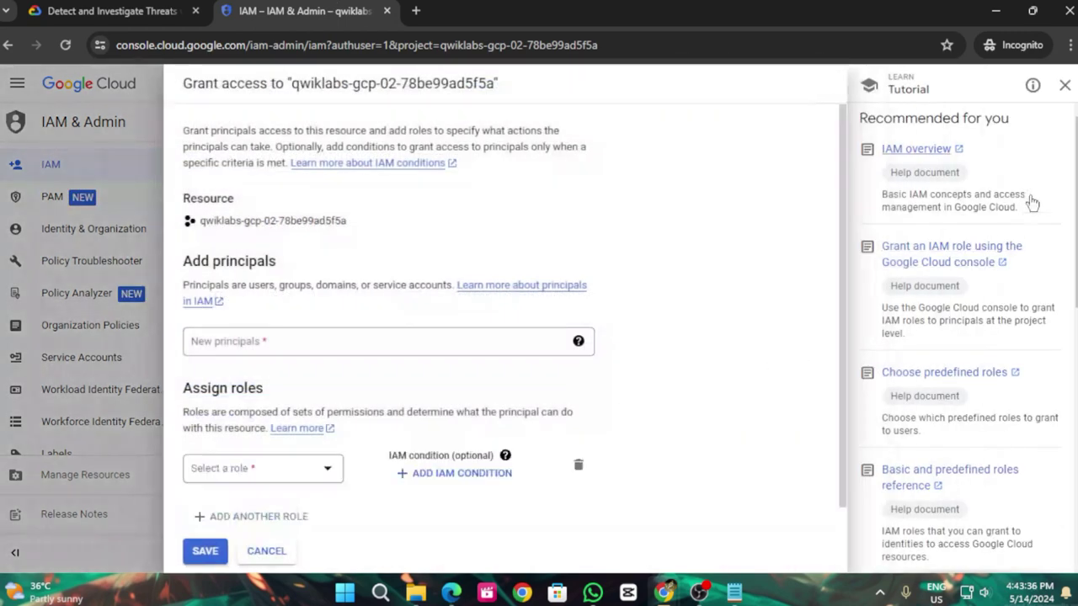
pyautogui.click(1064, 85)
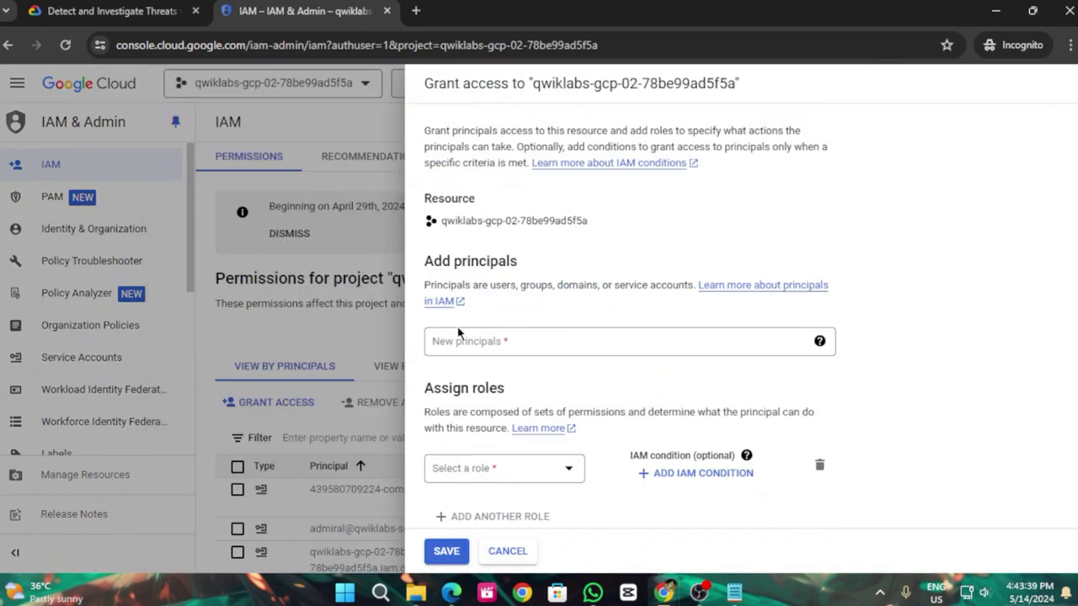
# Copy the demo e-mail address from step 3 of the lab instructions and add it as the new principal
pyautogui.click(118, 10)
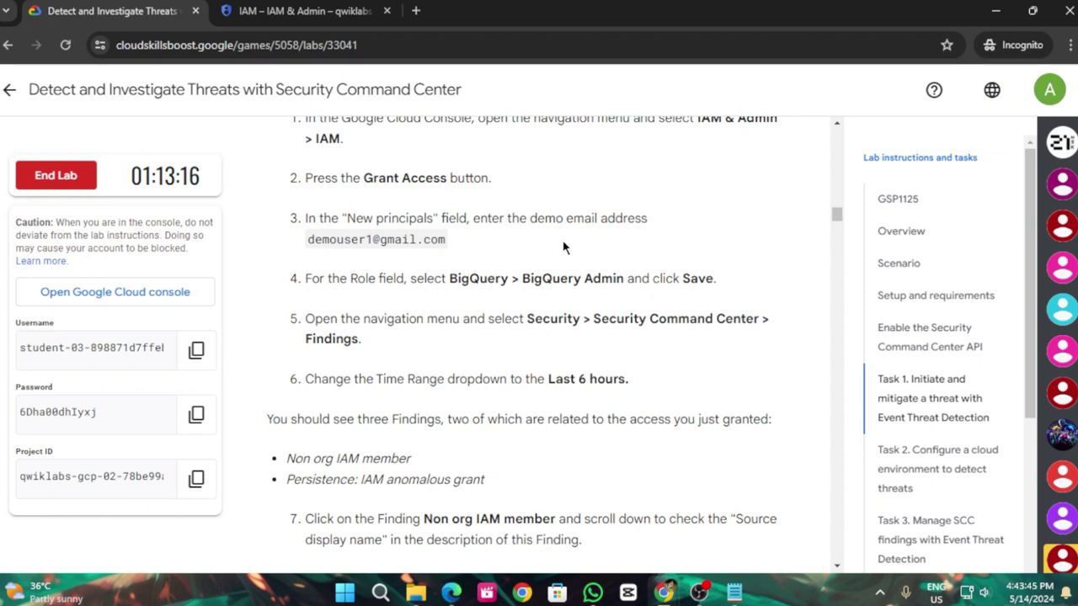
pyautogui.click(303, 10)
pyautogui.click(532, 341)
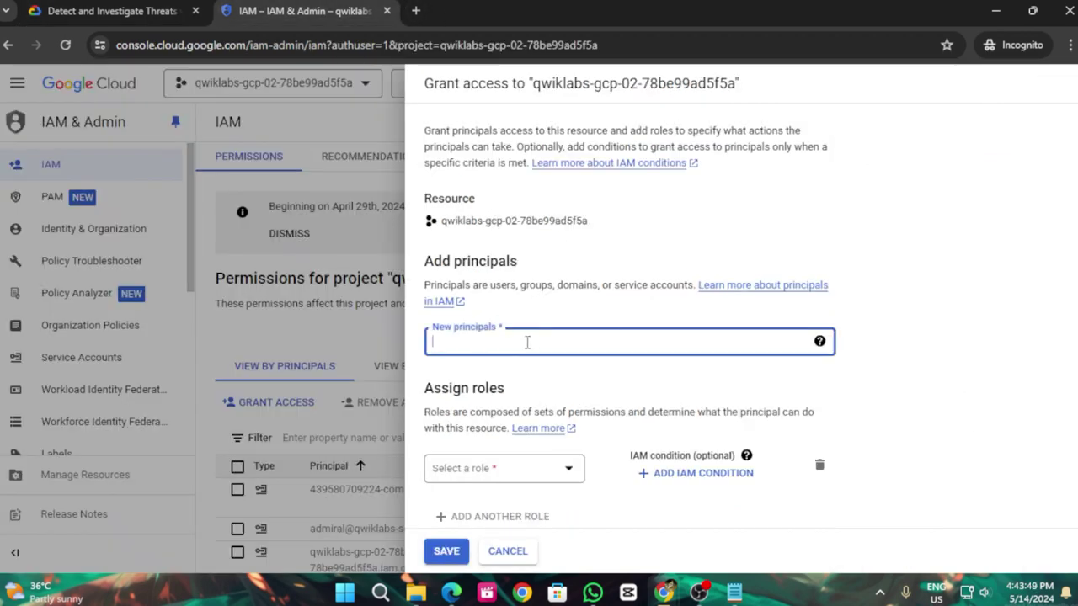
pyautogui.click(109, 10)
pyautogui.scroll(-5, 430, 500)
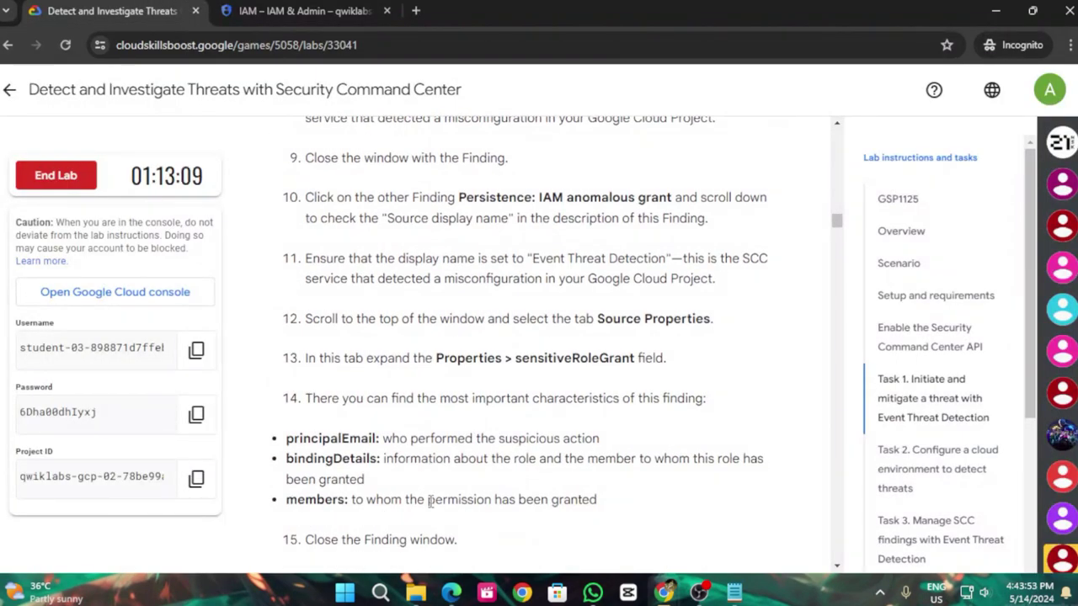
pyautogui.scroll(7, 429, 500)
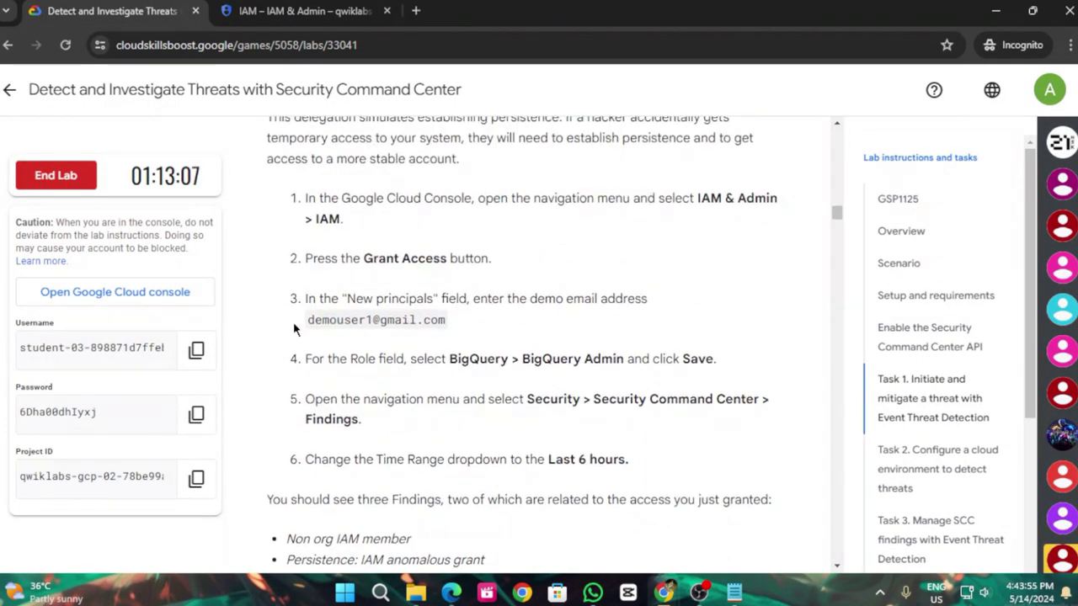
pyautogui.moveTo(286, 326); pyautogui.dragTo(469, 333)
pyautogui.hotkey('ctrl', 'c')
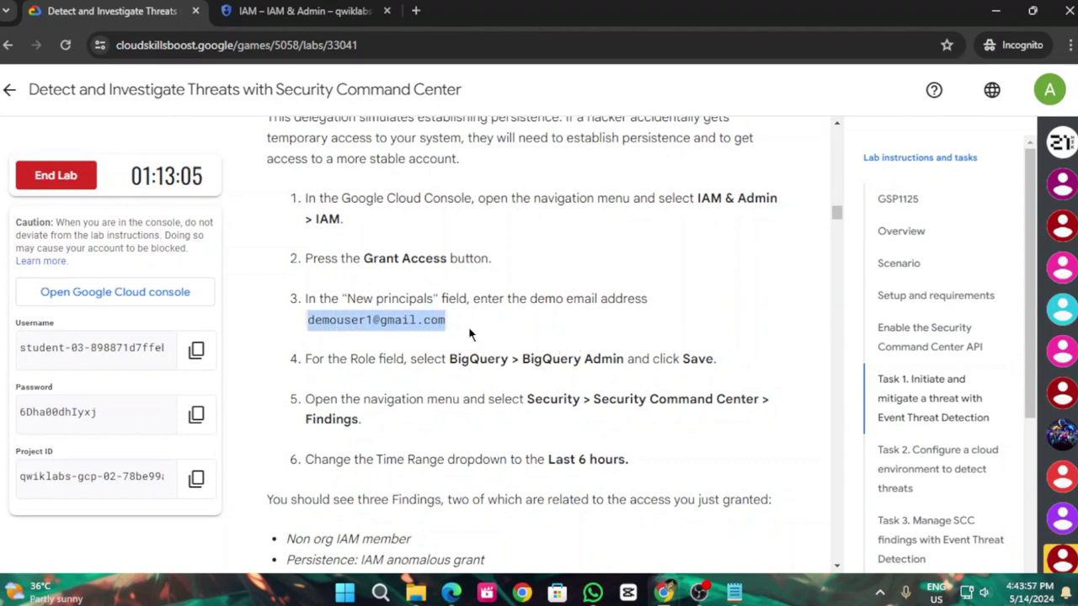
pyautogui.hotkey('ctrl', 'Tab')
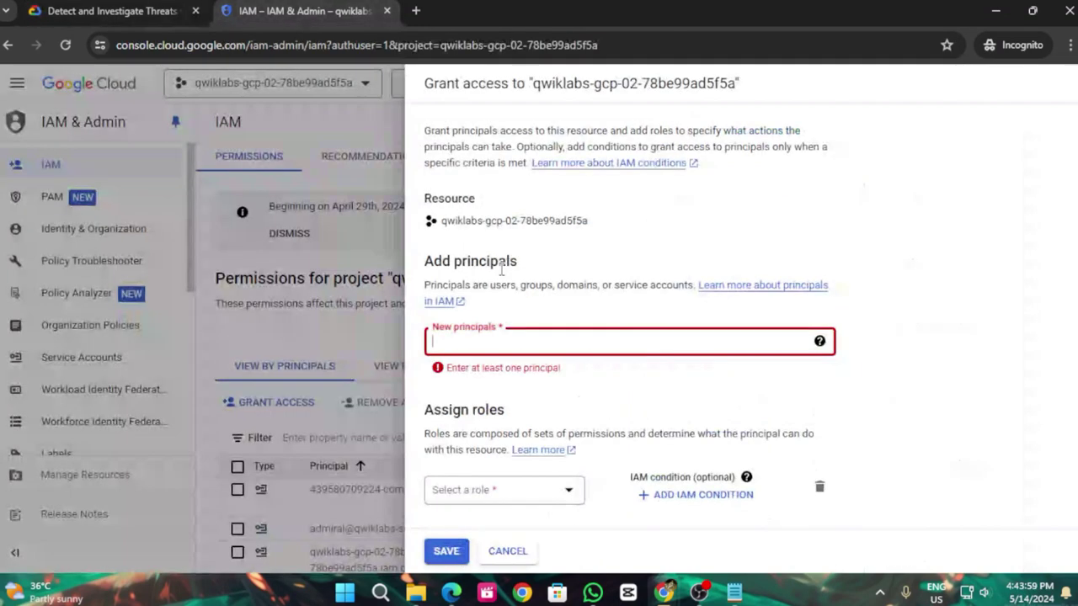
pyautogui.hotkey('ctrl', 'v')
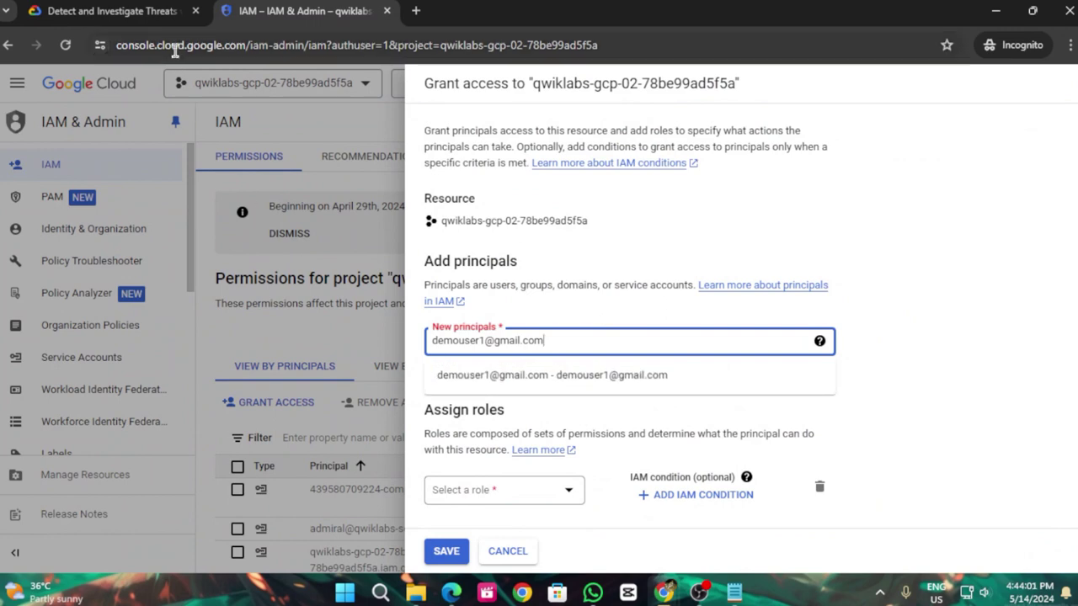
pyautogui.click(629, 378)
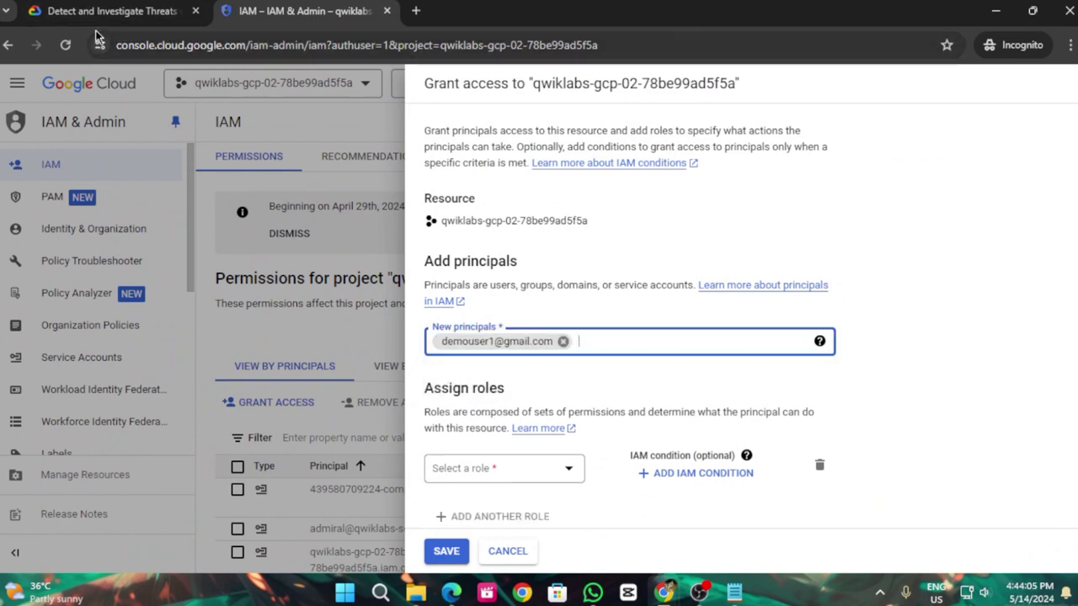
# Assign the BigQuery Admin role from the BigQuery product category to the new principal
pyautogui.click(122, 7)
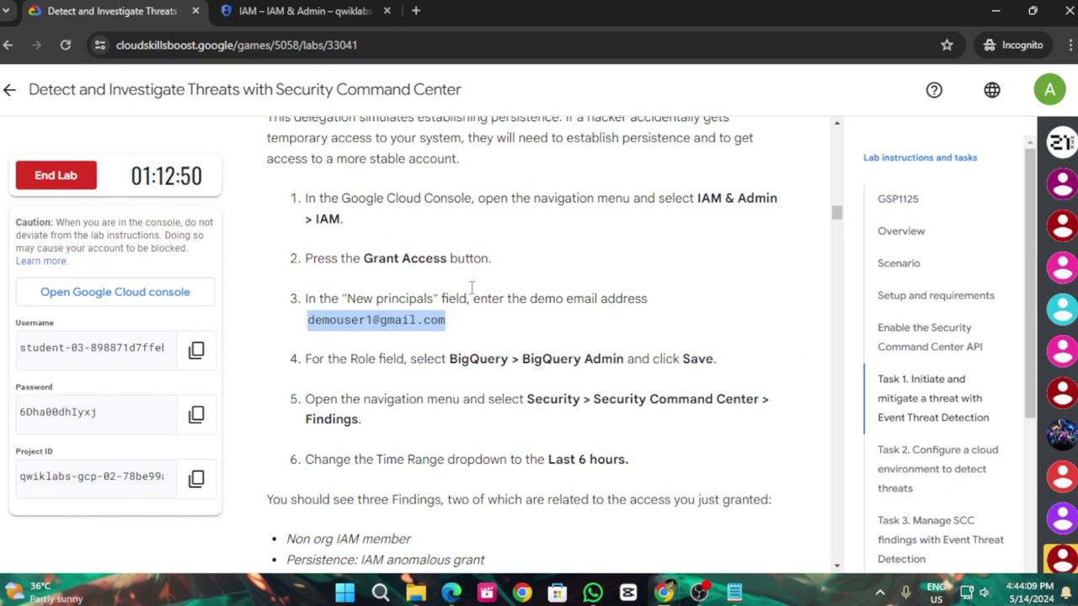
pyautogui.click(294, 10)
pyautogui.click(539, 447)
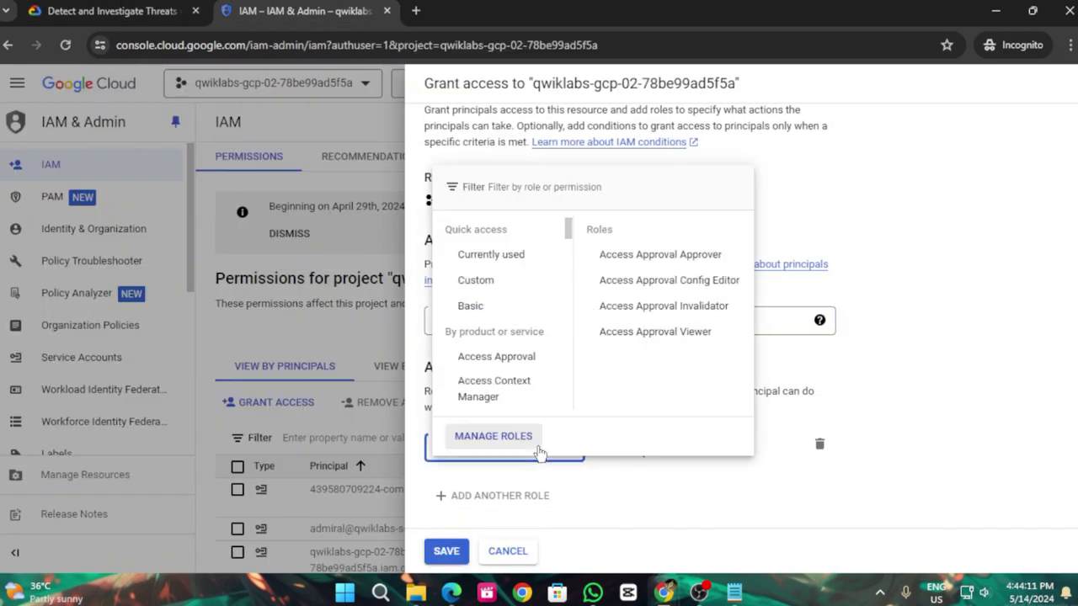
pyautogui.scroll(-5, 505, 320)
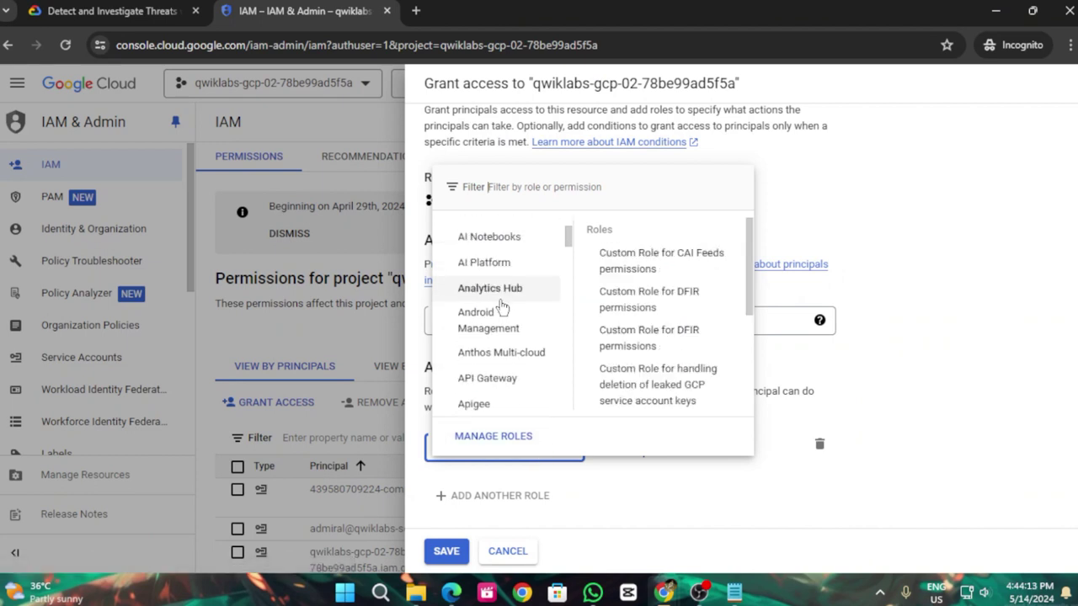
pyautogui.scroll(-3, 505, 312)
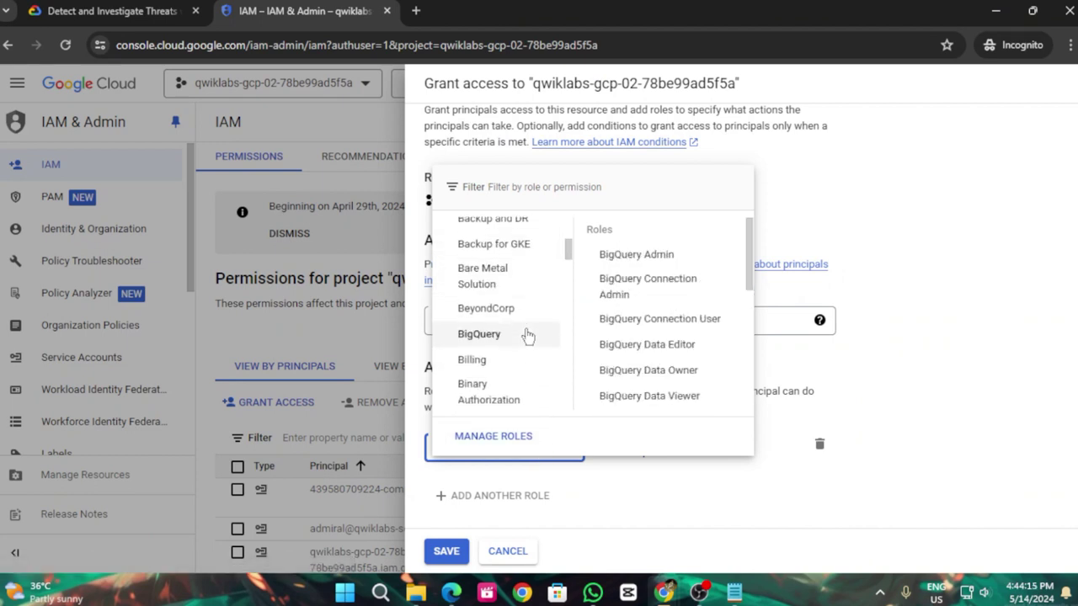
pyautogui.click(506, 340)
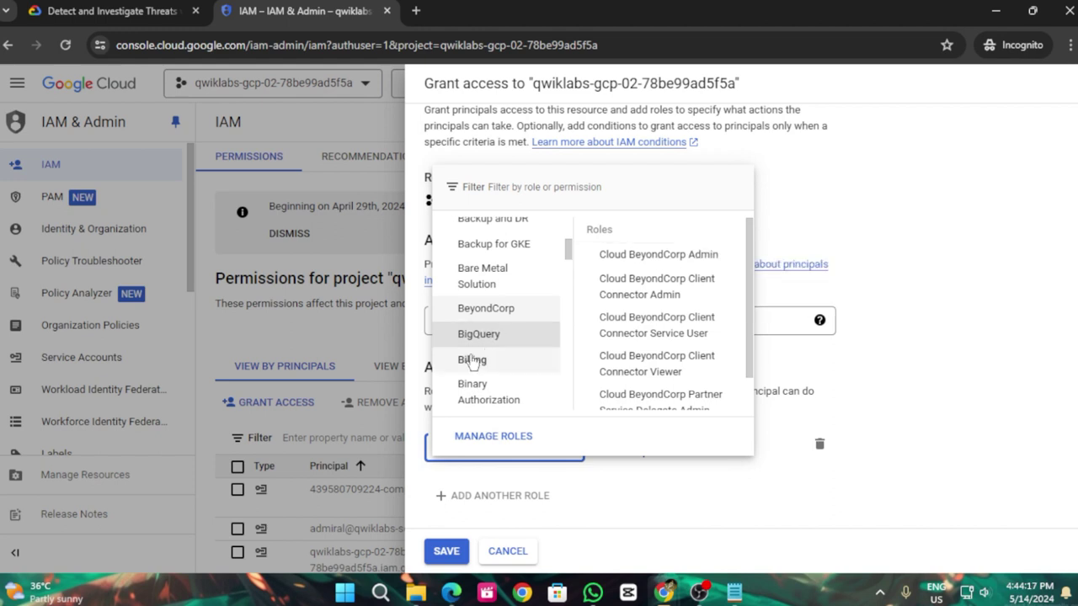
pyautogui.moveTo(462, 345)
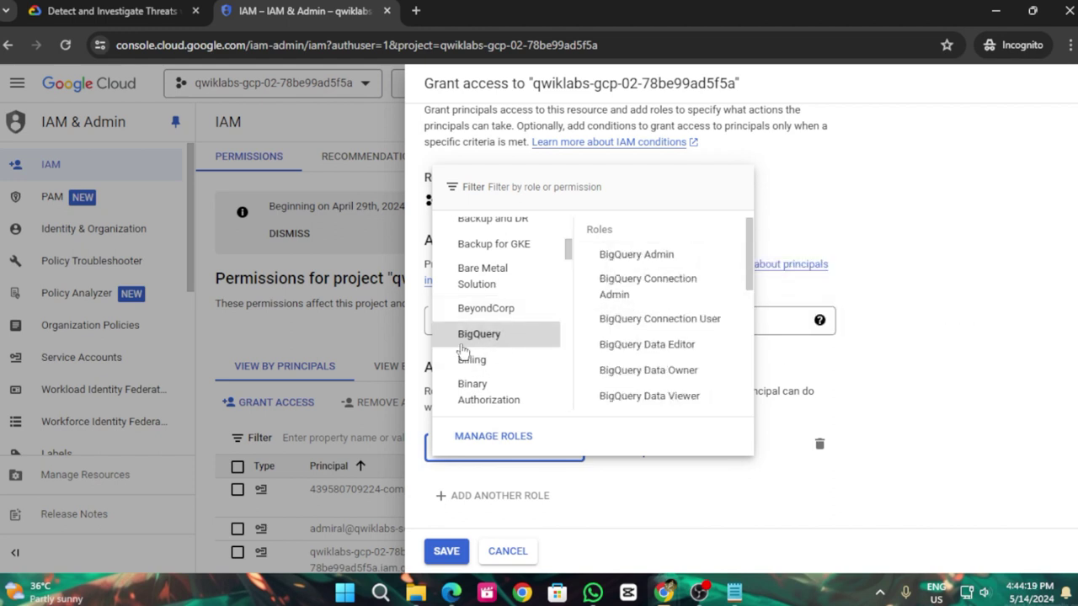
pyautogui.click(634, 254)
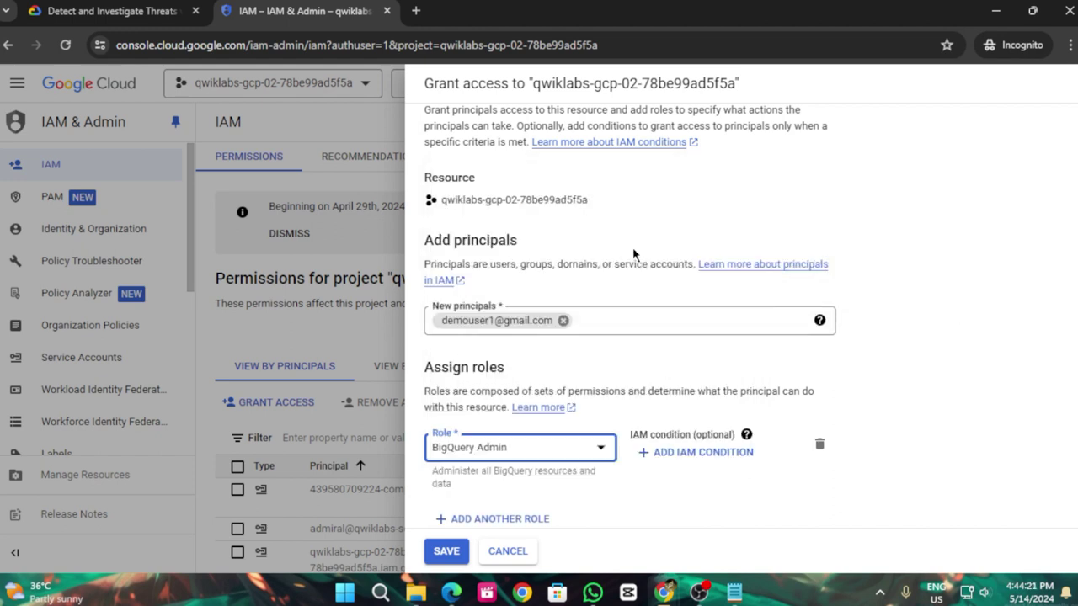
# Check the next Task 1 instructions in the lab guide and save the access grant for the new principal
pyautogui.click(139, 5)
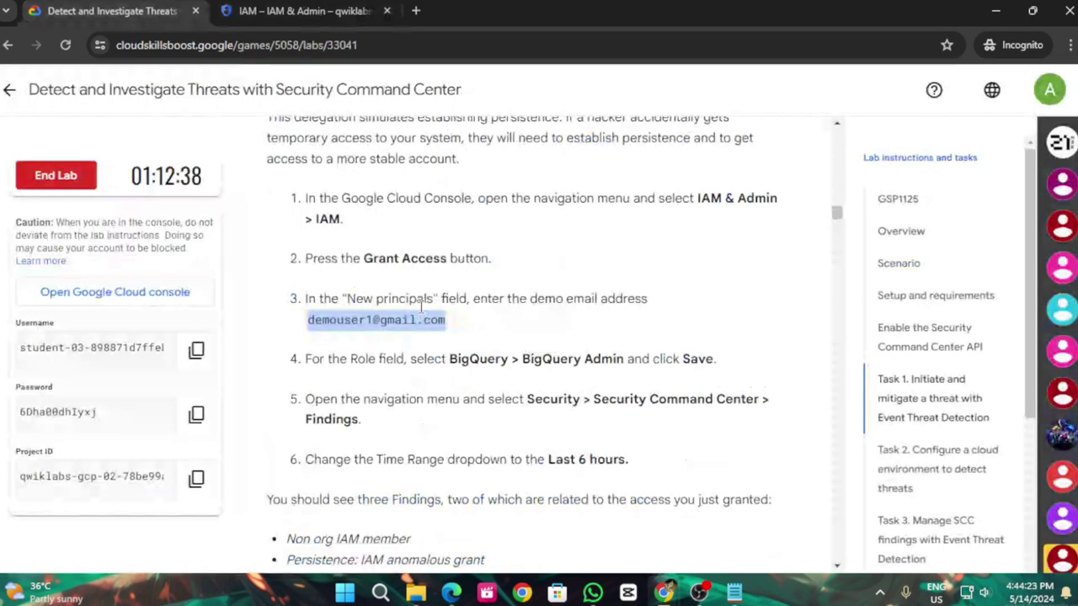
pyautogui.scroll(-2, 452, 337)
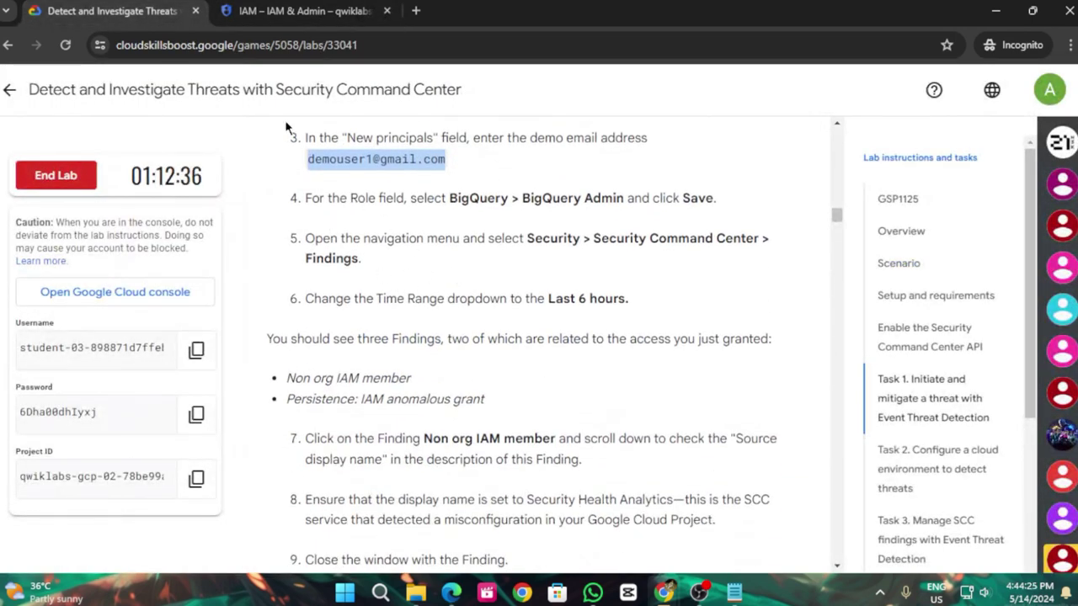
pyautogui.click(284, 8)
pyautogui.scroll(-1, 591, 389)
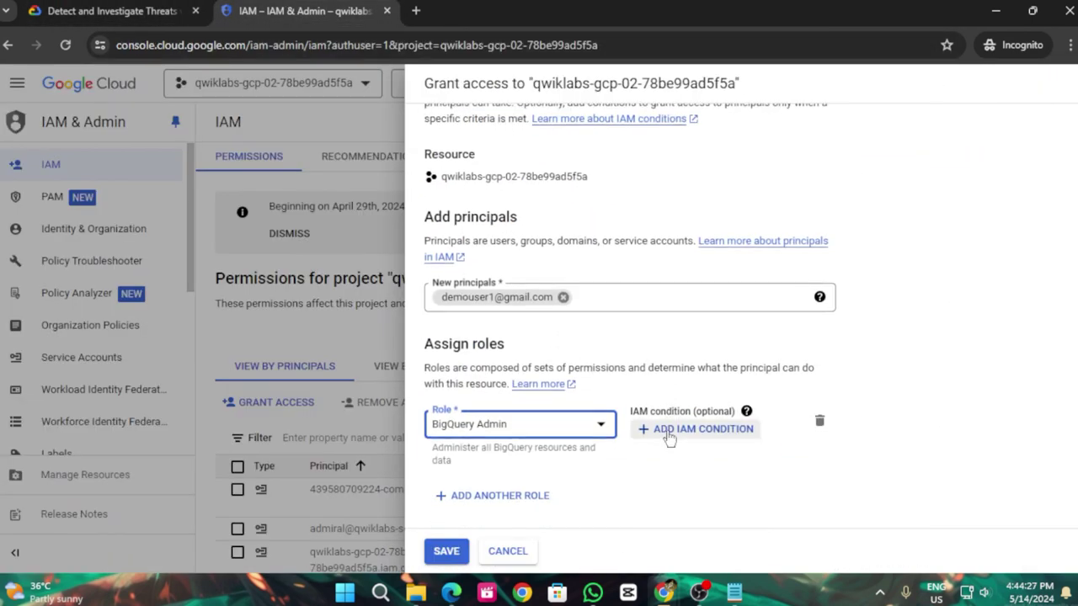
pyautogui.click(446, 550)
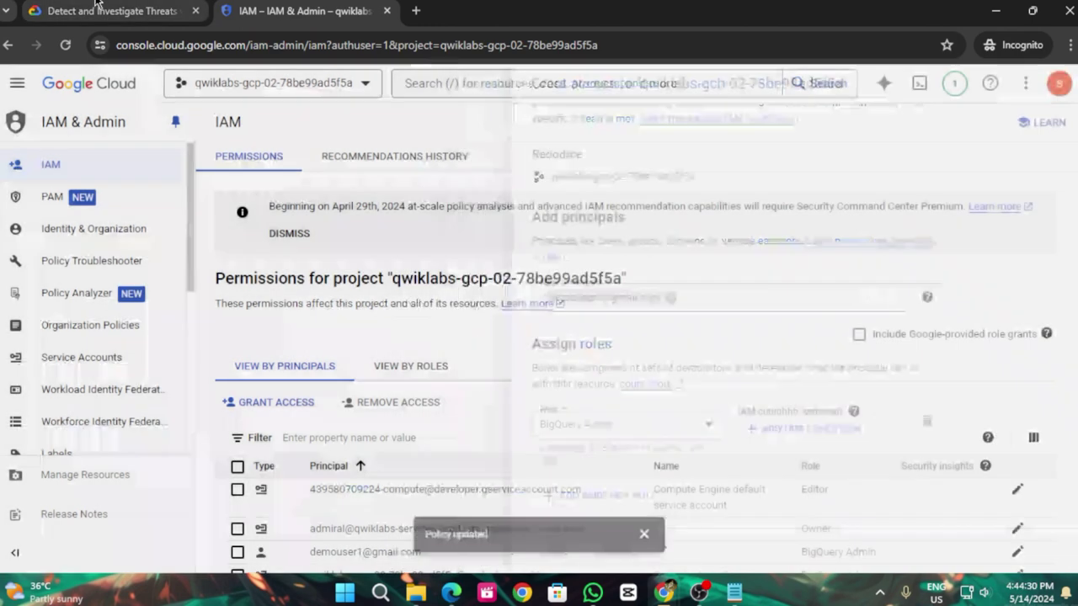
# Check step 5 of the lab guide, open the Security Command Center Findings page and dismiss the policy notification
pyautogui.click(97, 6)
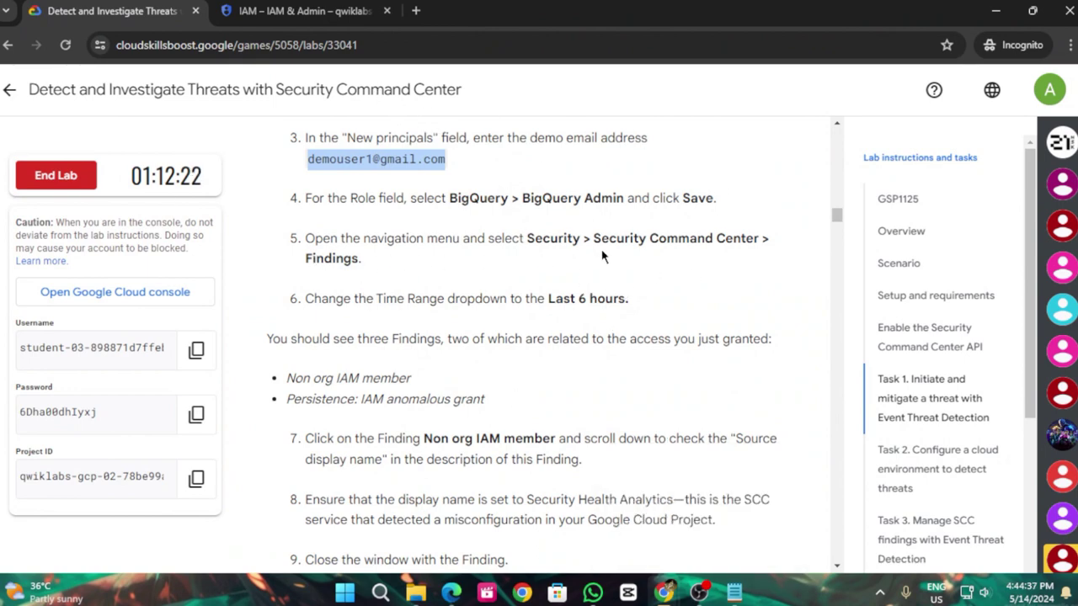
pyautogui.moveTo(305, 261); pyautogui.dragTo(366, 264)
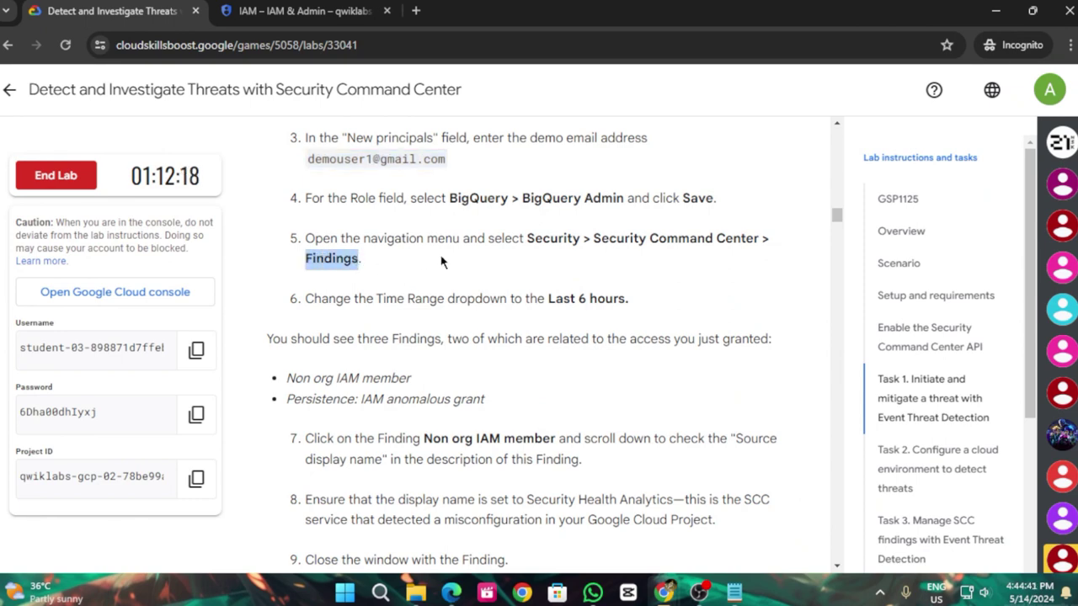
pyautogui.hotkey('ctrl', 'Tab')
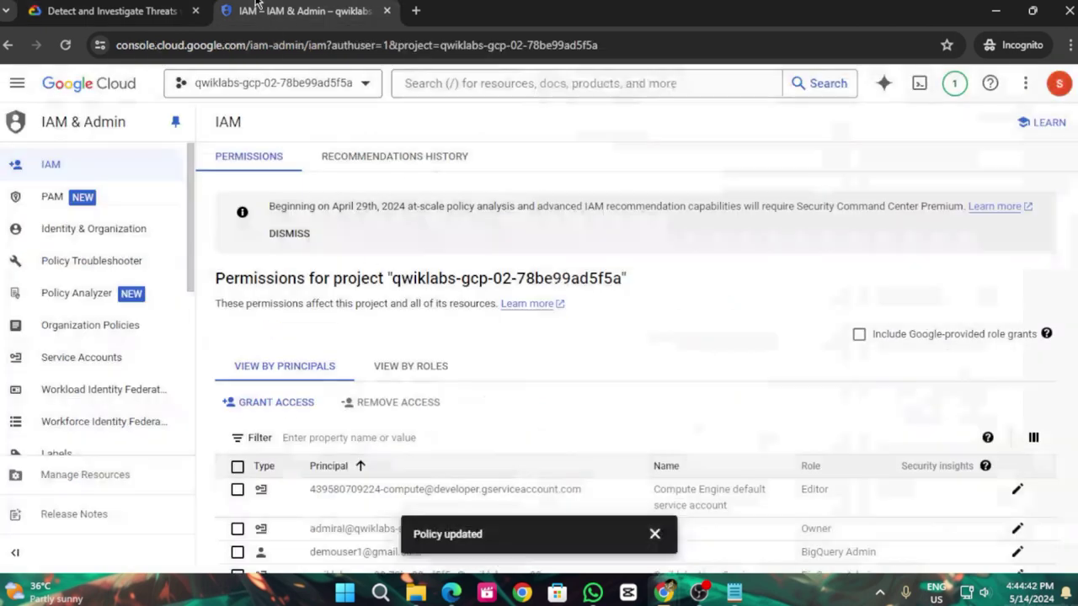
pyautogui.click(16, 86)
pyautogui.scroll(-3, 97, 421)
pyautogui.moveTo(96, 487)
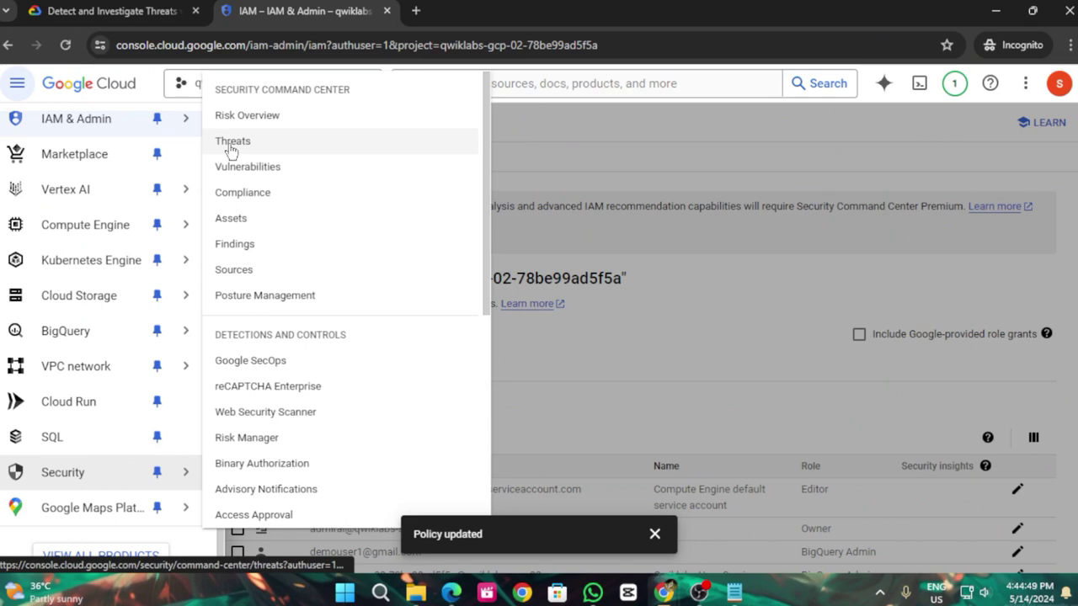
pyautogui.click(240, 244)
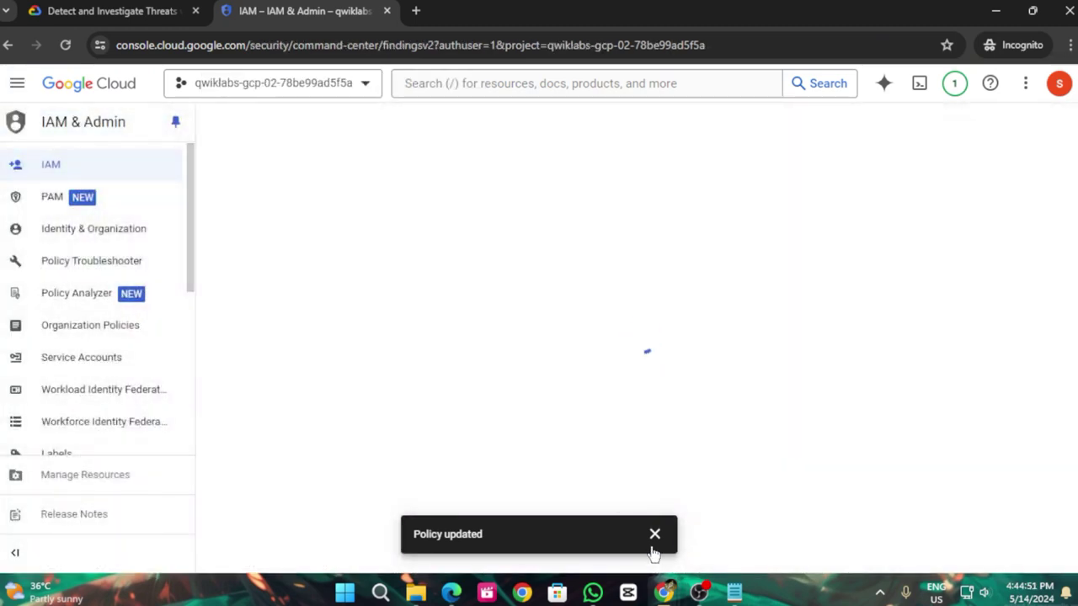
pyautogui.click(654, 534)
# Check step 6 of the lab guide and close the Learn tutorial on the Findings page
pyautogui.click(148, 10)
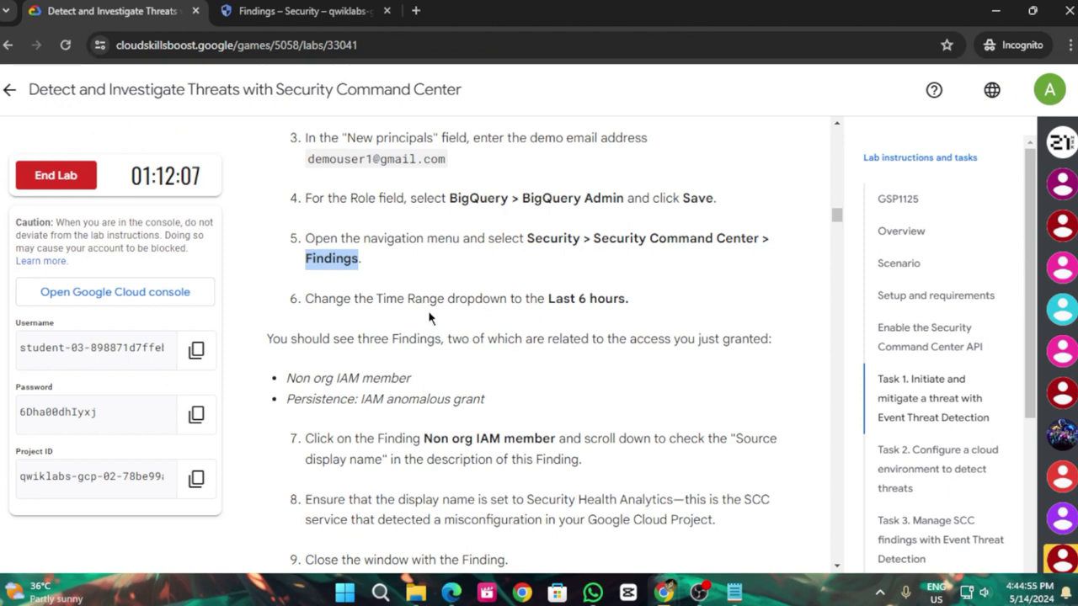
pyautogui.click(290, 9)
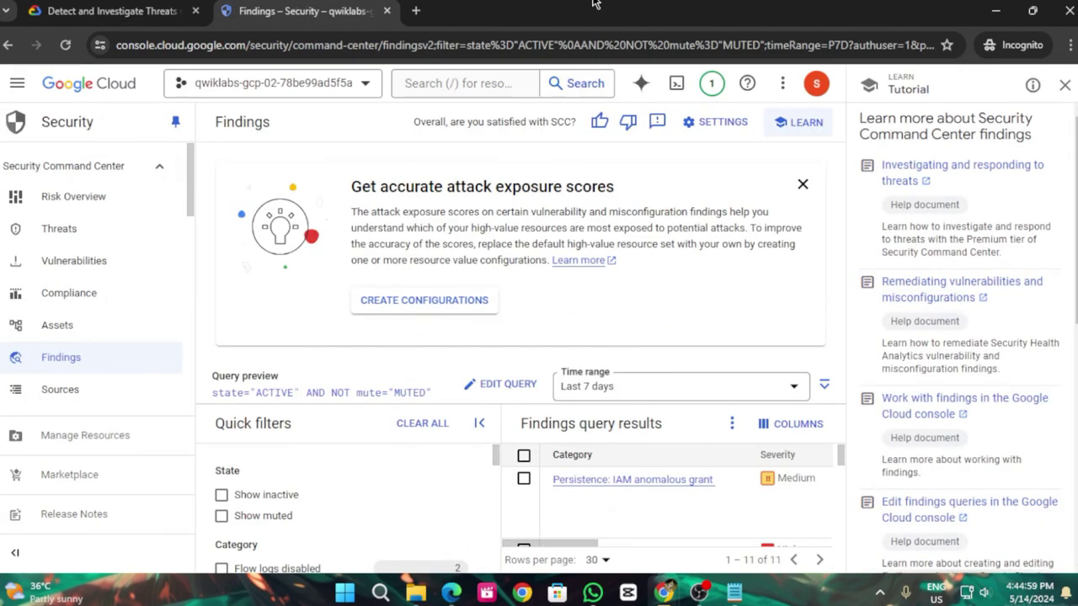
pyautogui.click(1065, 85)
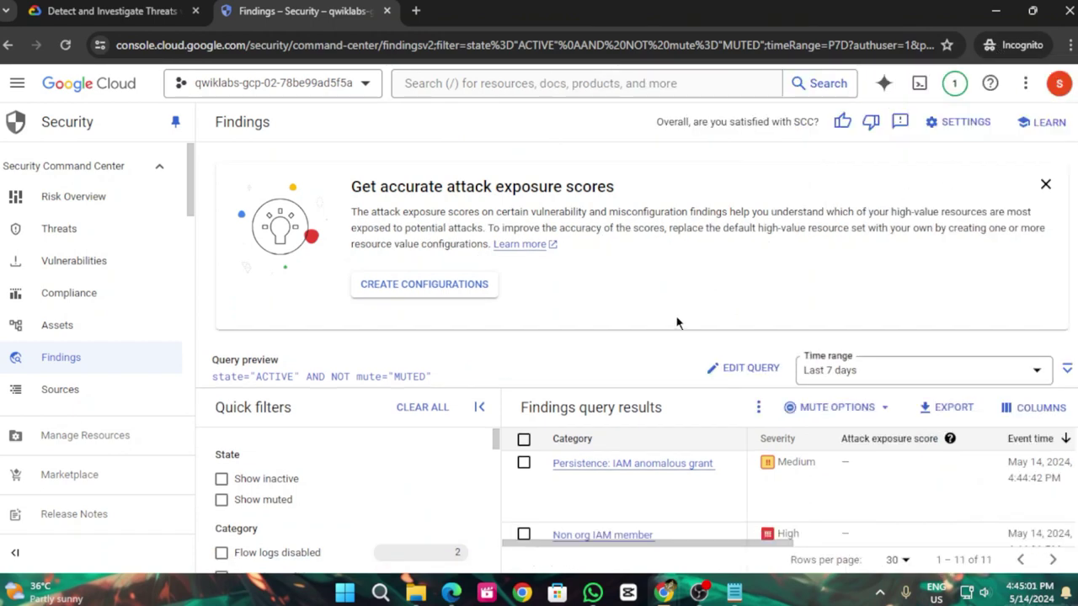
# Set the findings time range to Last 6 hours, as step 6 of the lab guide specifies
pyautogui.click(954, 375)
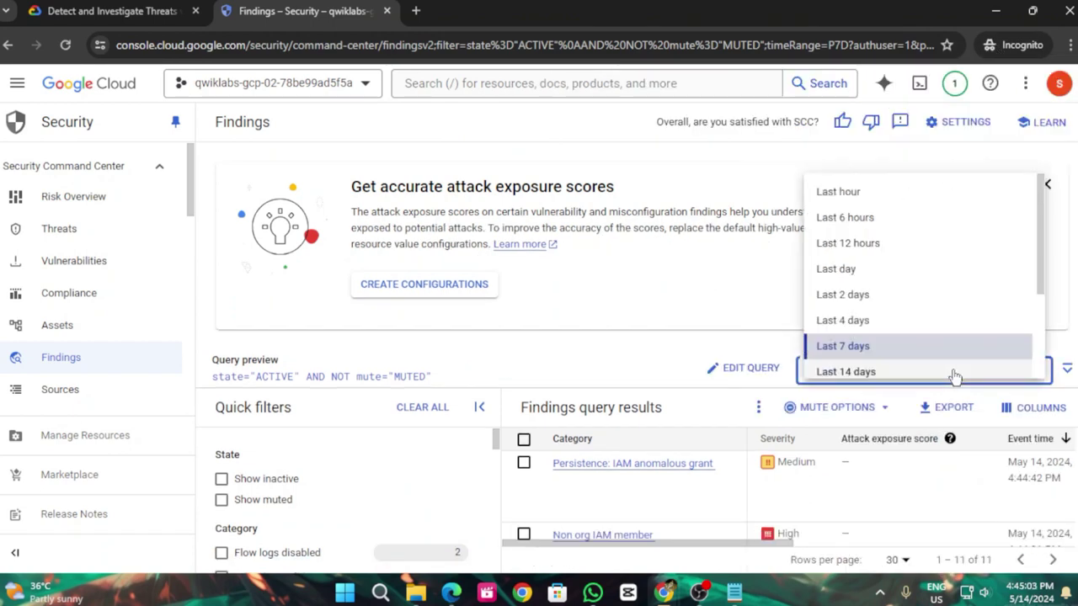
pyautogui.scroll(-3, 956, 370)
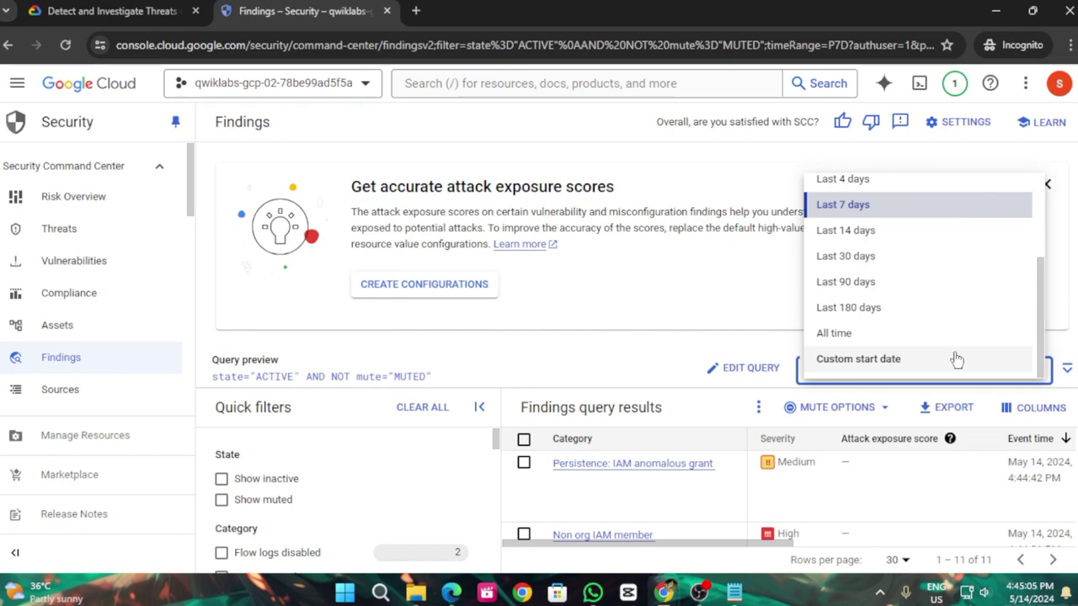
pyautogui.scroll(3, 956, 360)
pyautogui.click(160, 11)
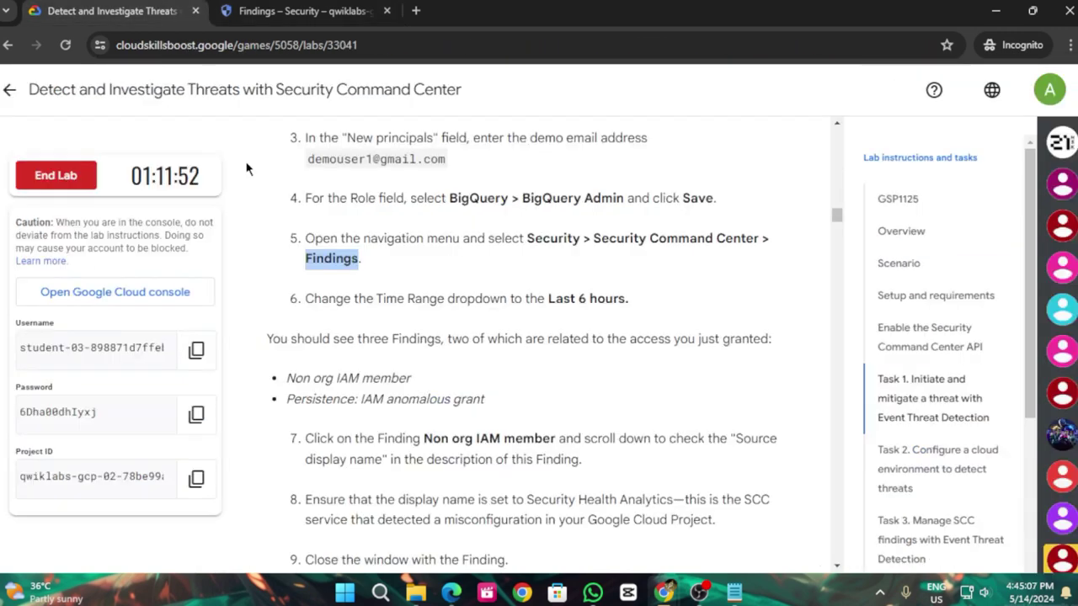
pyautogui.click(266, 8)
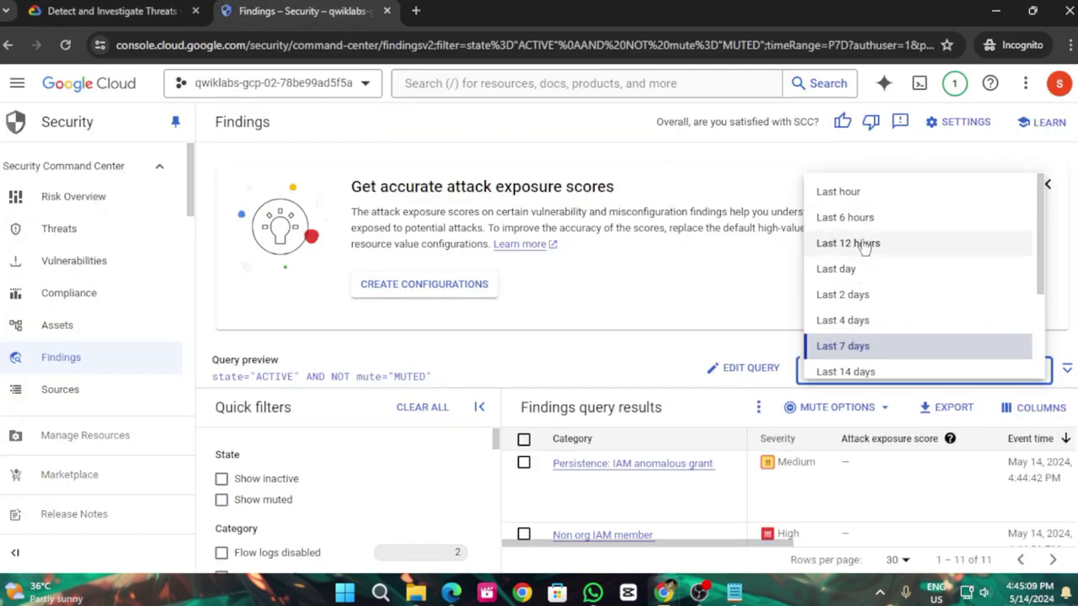
pyautogui.click(887, 220)
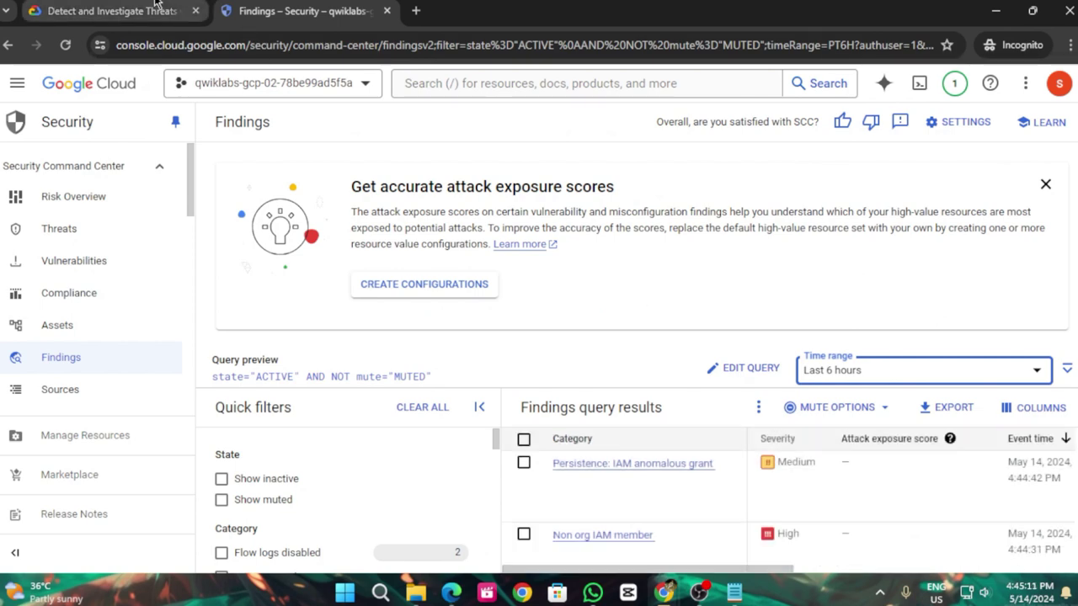
# Read lab step 7 and filter the findings by the Non org IAM member category
pyautogui.click(118, 11)
pyautogui.scroll(-1, 559, 358)
pyautogui.scroll(-1, 559, 358)
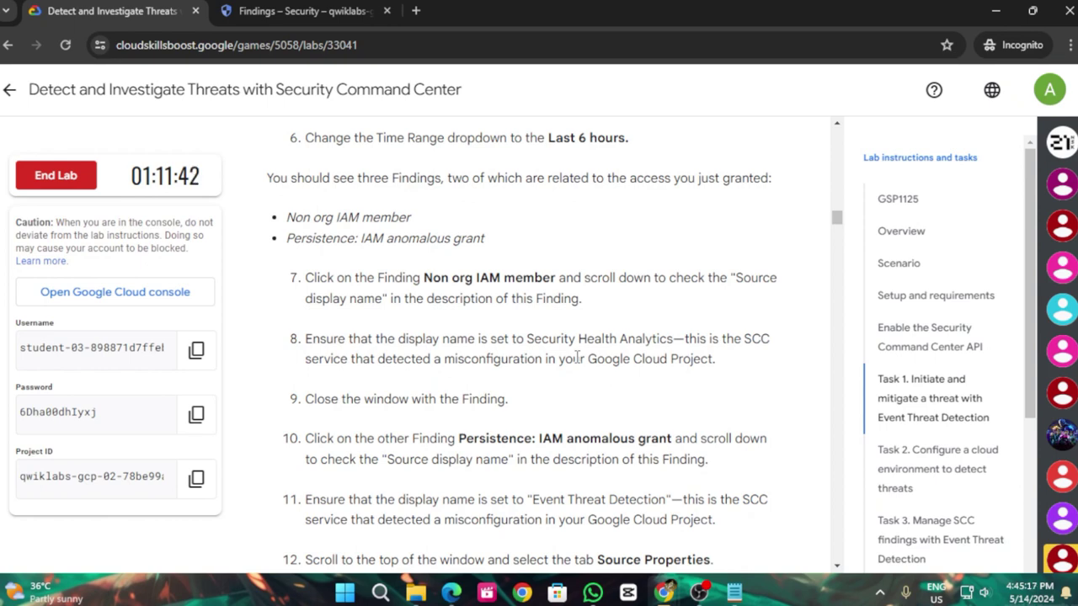
pyautogui.click(315, 10)
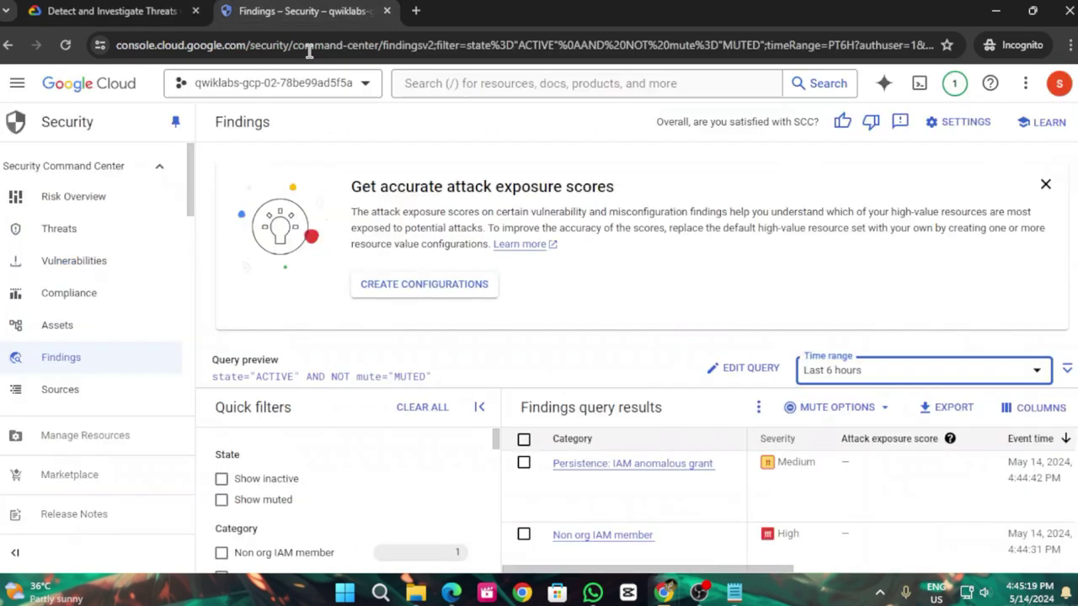
pyautogui.scroll(-1, 320, 534)
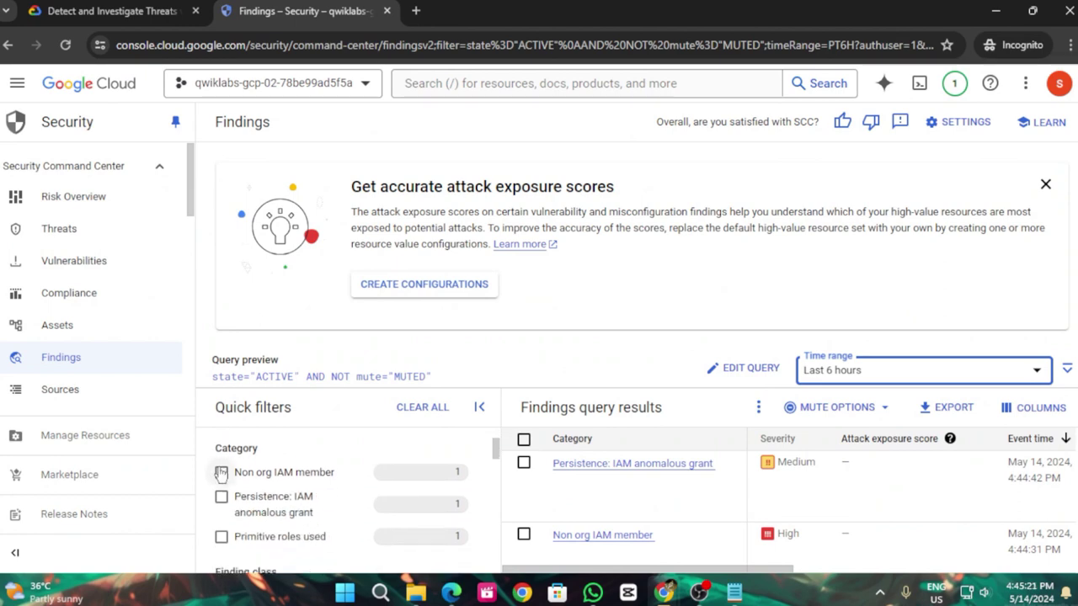
pyautogui.click(222, 472)
# Review lab steps 7 and 8 on checking the source display name of the Non org IAM member finding
pyautogui.click(181, 10)
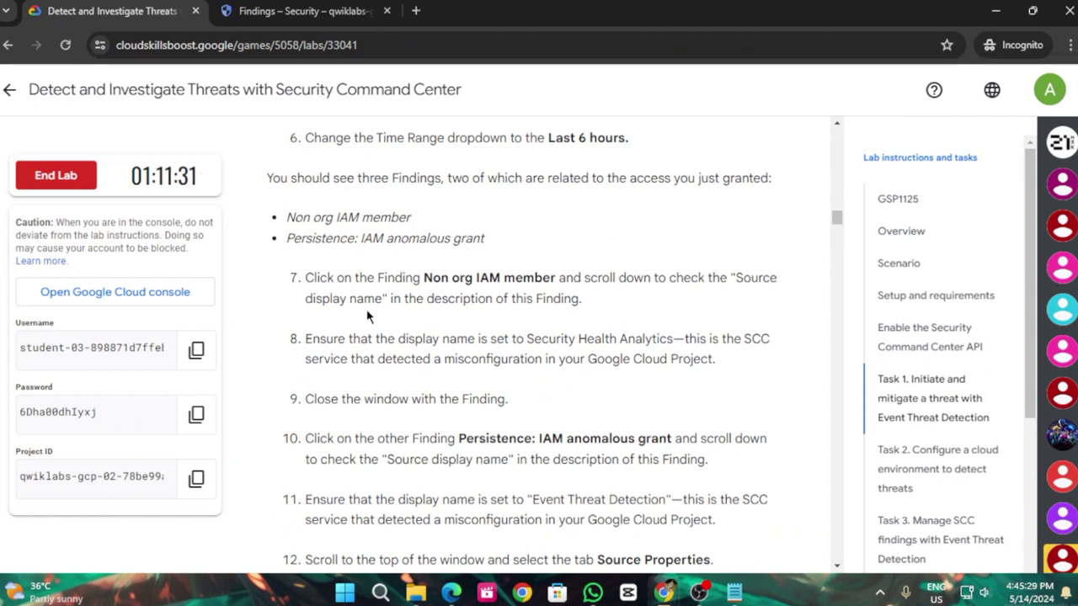
pyautogui.scroll(-1, 471, 343)
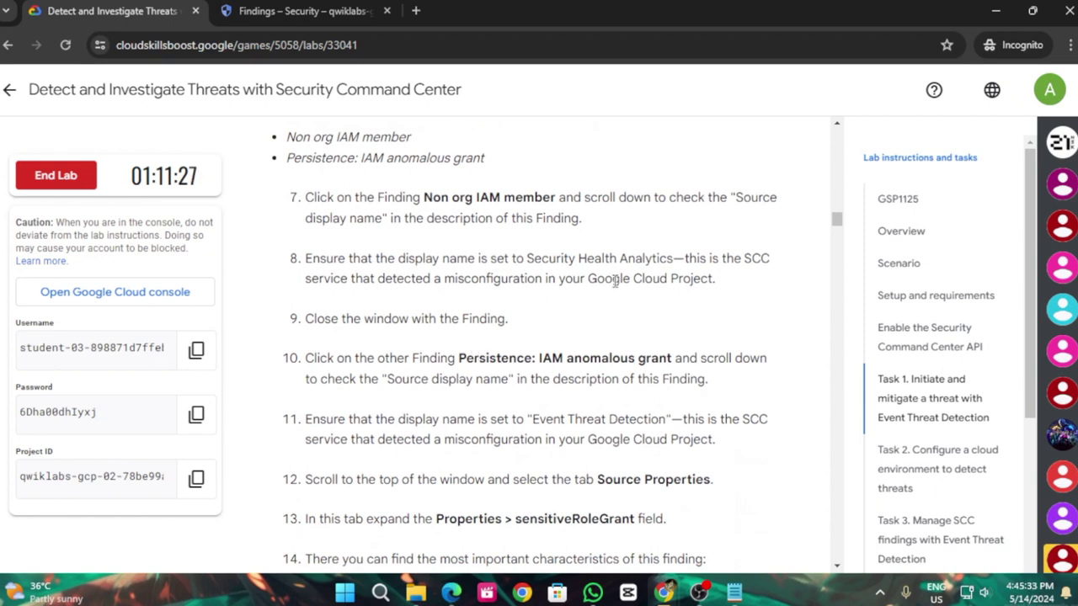
pyautogui.click(300, 8)
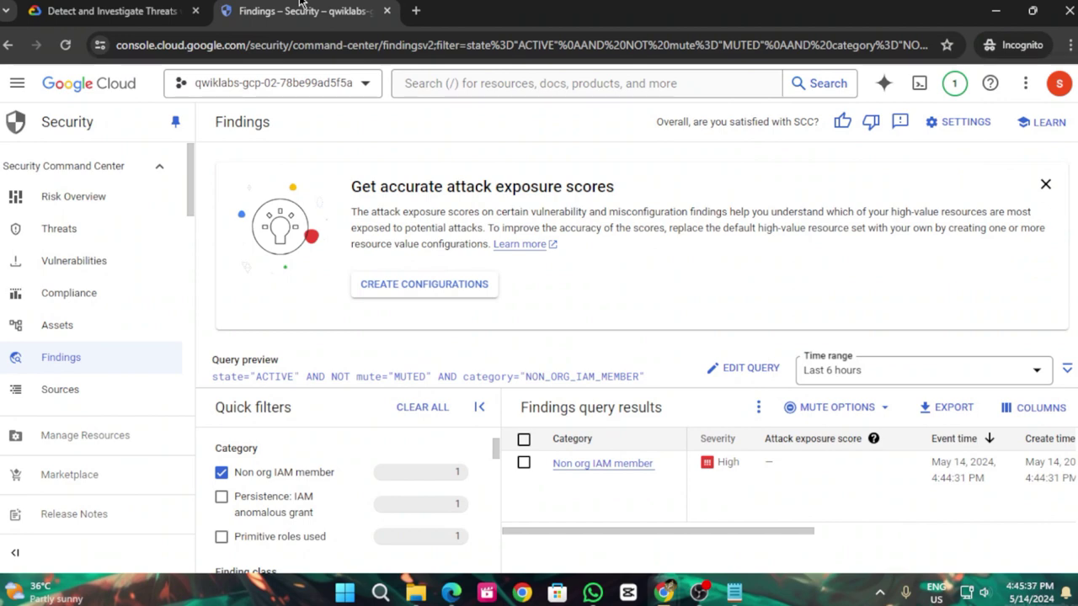
# Filter the findings by the Security Health Analytics source display name
pyautogui.scroll(2, 366, 479)
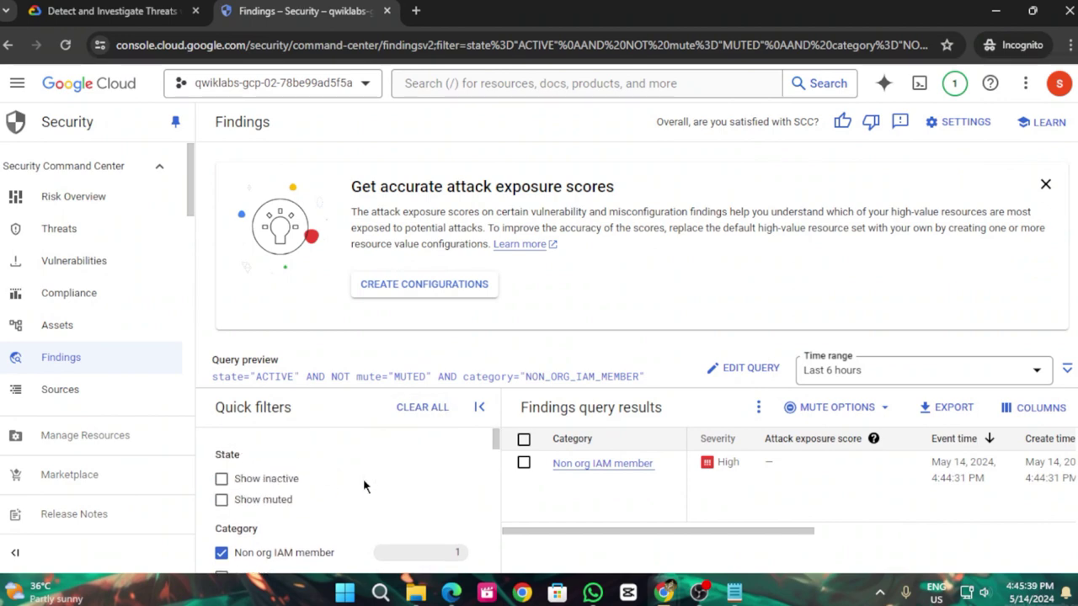
pyautogui.scroll(-6, 363, 480)
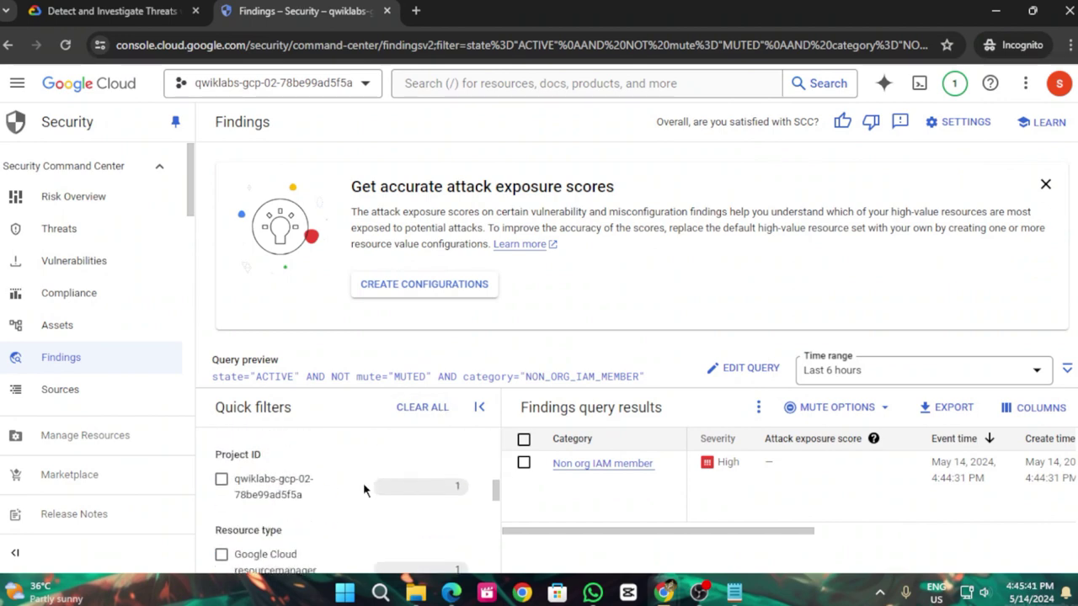
pyautogui.scroll(-1, 363, 483)
pyautogui.scroll(2, 364, 512)
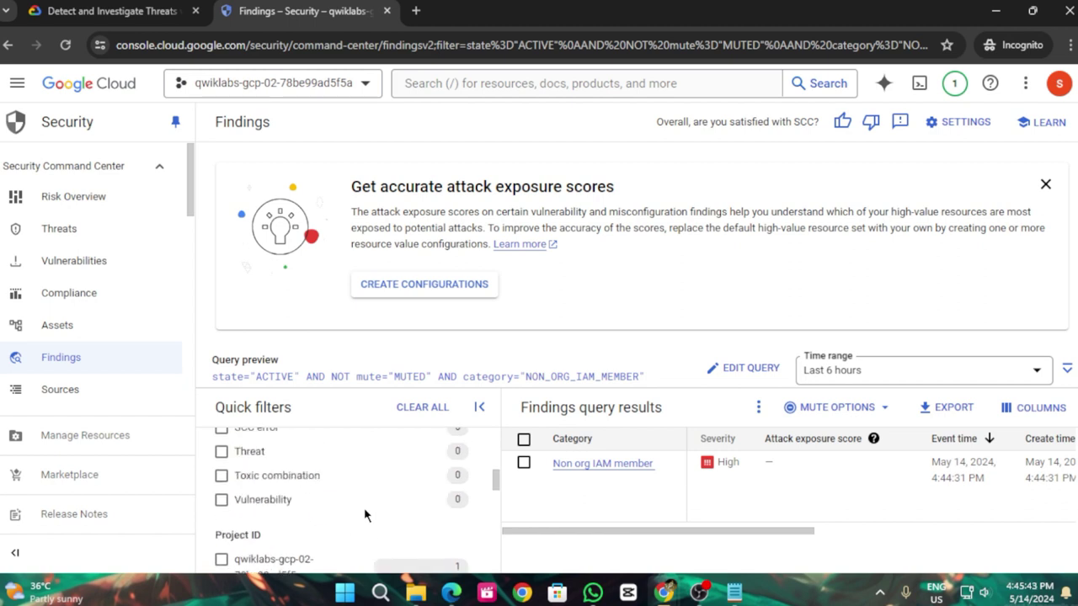
pyautogui.scroll(4, 370, 514)
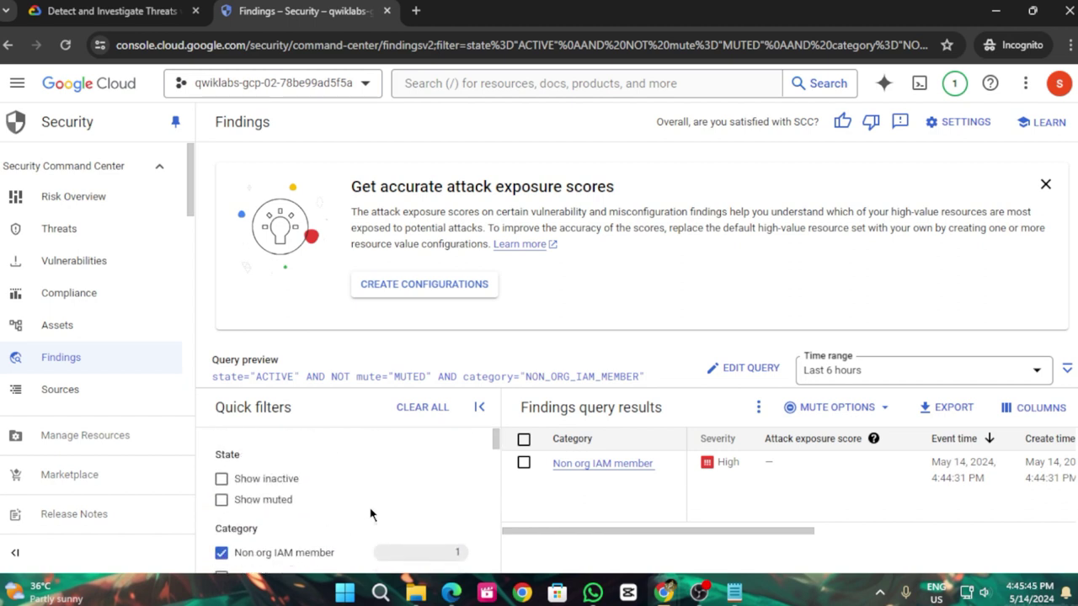
pyautogui.scroll(-3, 370, 515)
pyautogui.scroll(-5, 371, 515)
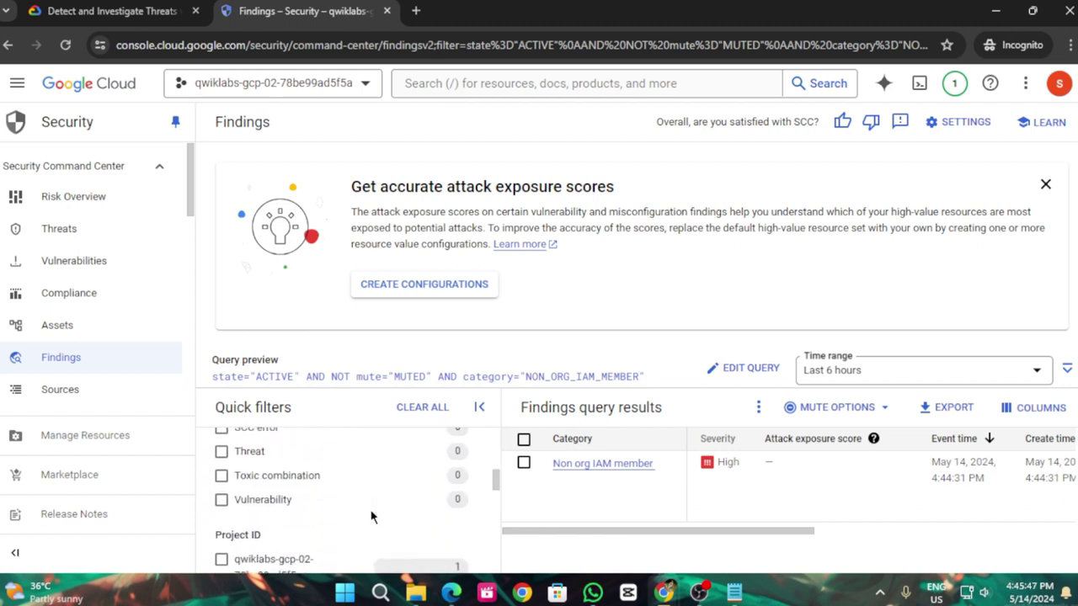
pyautogui.scroll(-6, 372, 516)
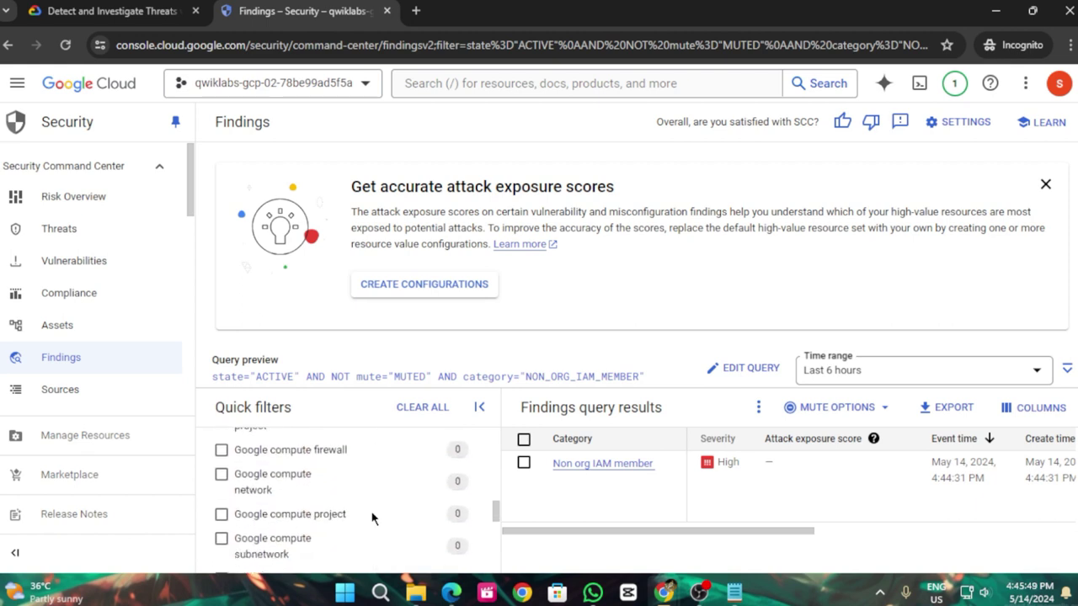
pyautogui.scroll(-3, 372, 513)
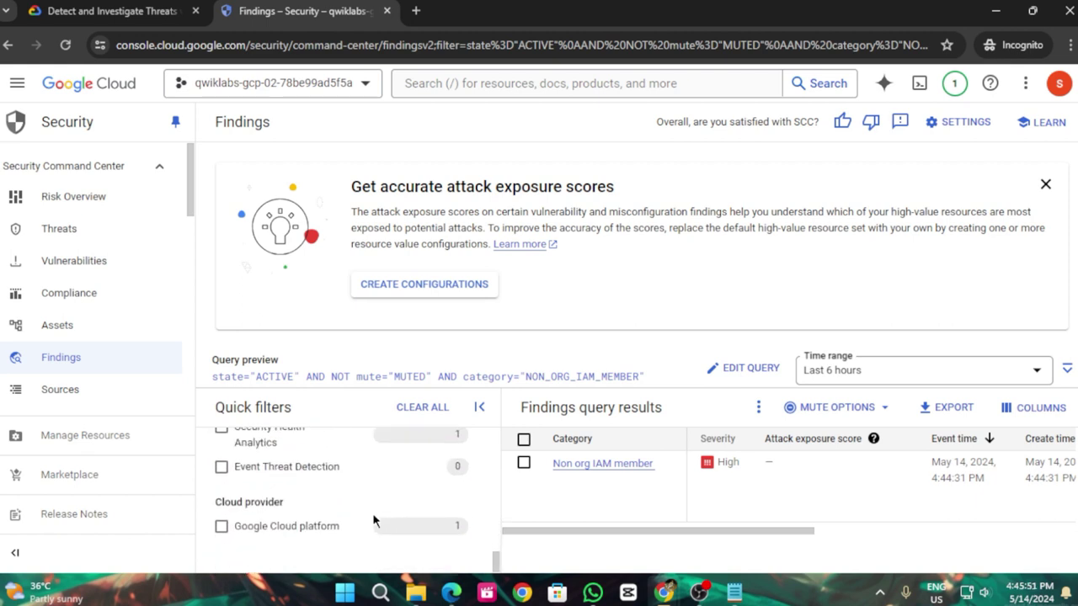
pyautogui.scroll(2, 373, 513)
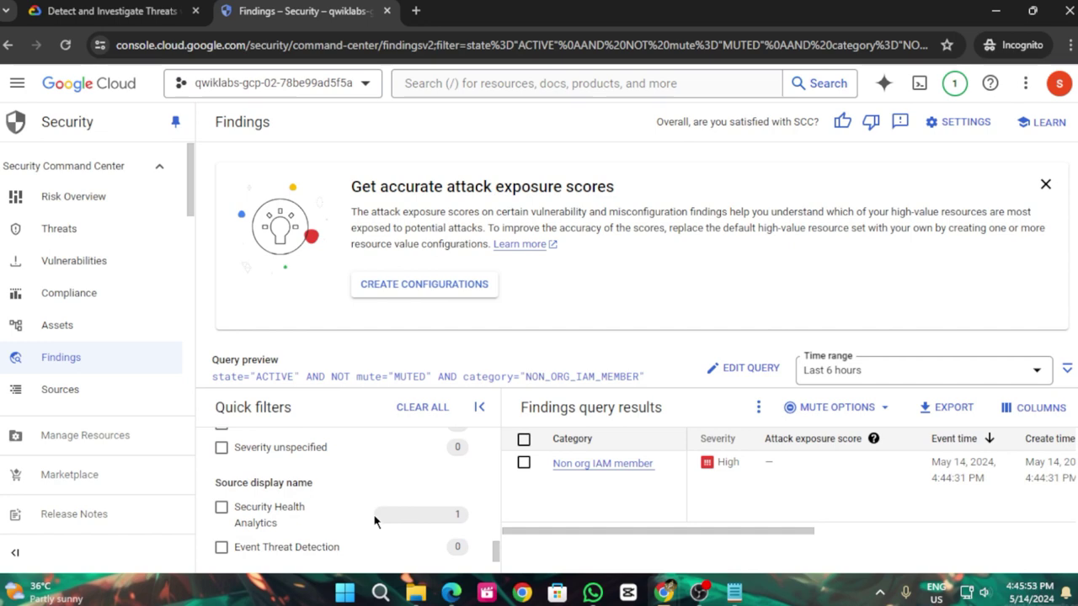
pyautogui.click(221, 506)
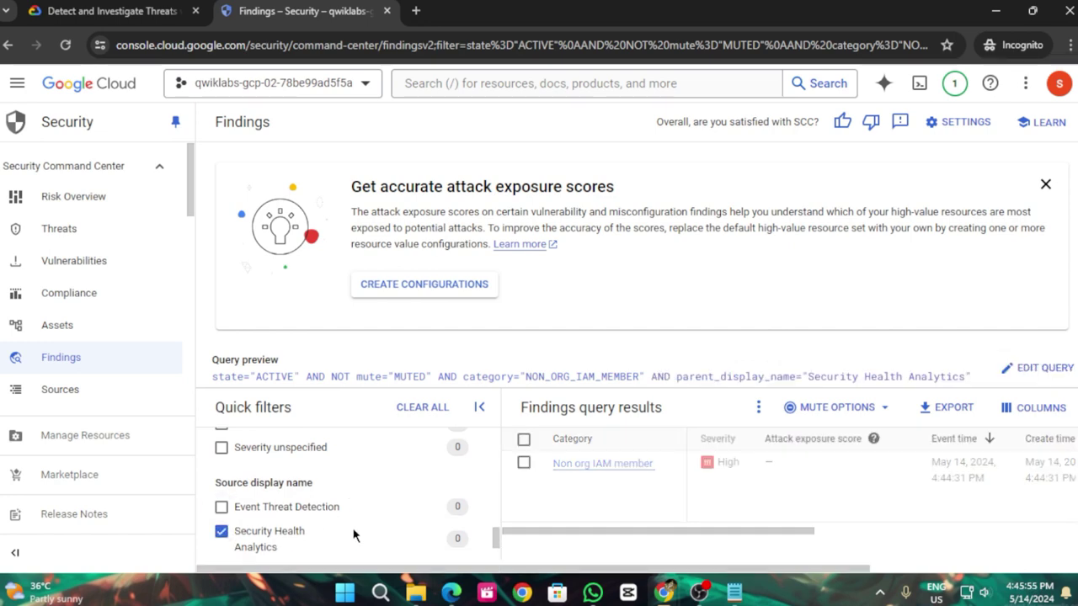
# Check lab steps 9 to 11 and close the attack exposure scores banner on the Findings page
pyautogui.click(157, 10)
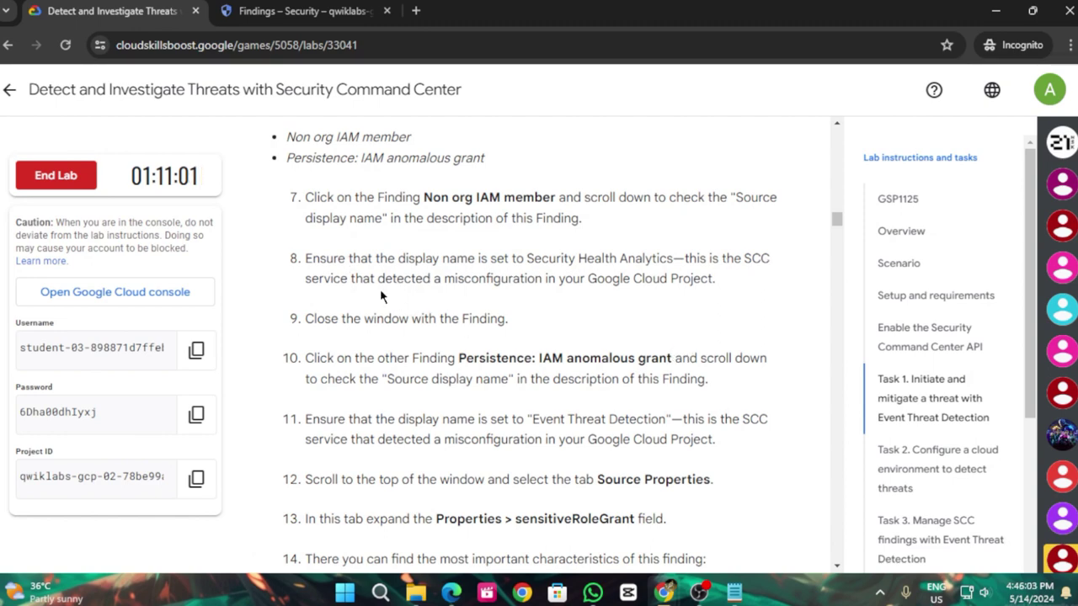
pyautogui.scroll(-1, 396, 303)
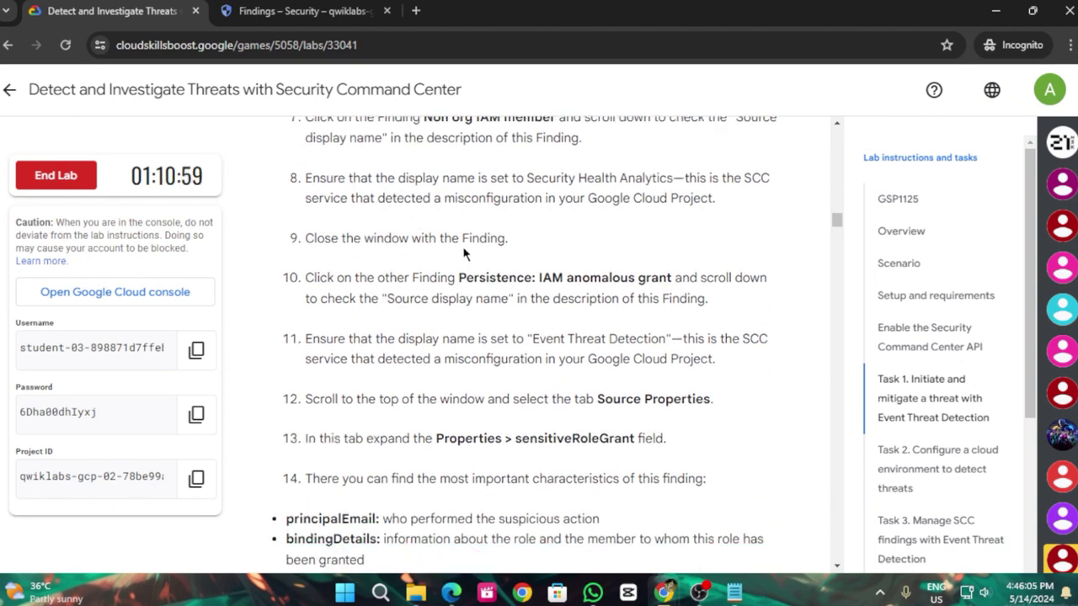
pyautogui.click(303, 11)
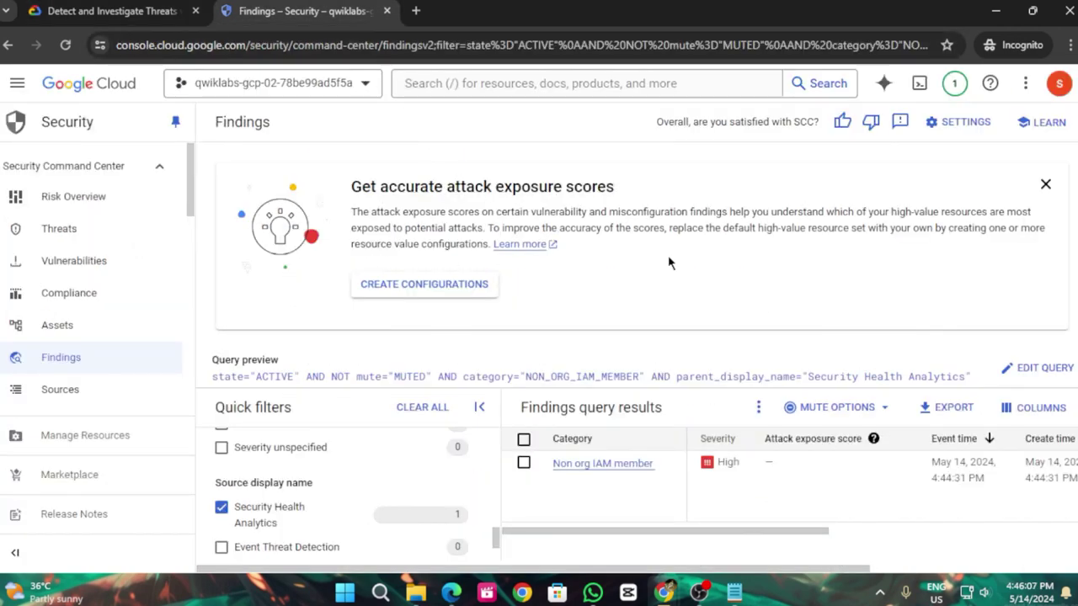
pyautogui.click(1045, 184)
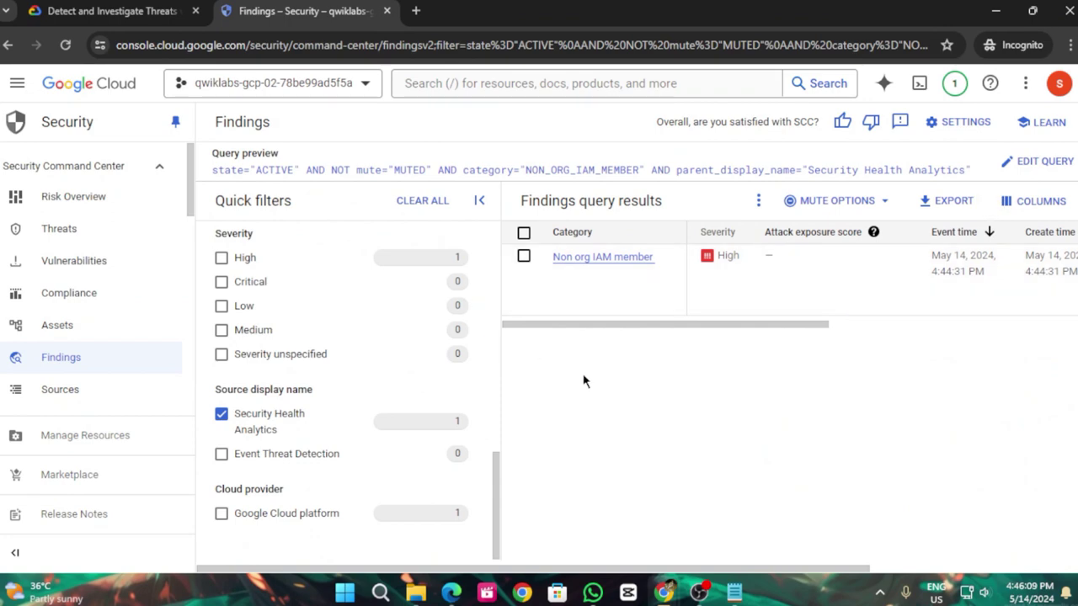
# Recheck the lab instructions and reopen the Security Command Center Findings page
pyautogui.click(109, 11)
pyautogui.scroll(1, 384, 507)
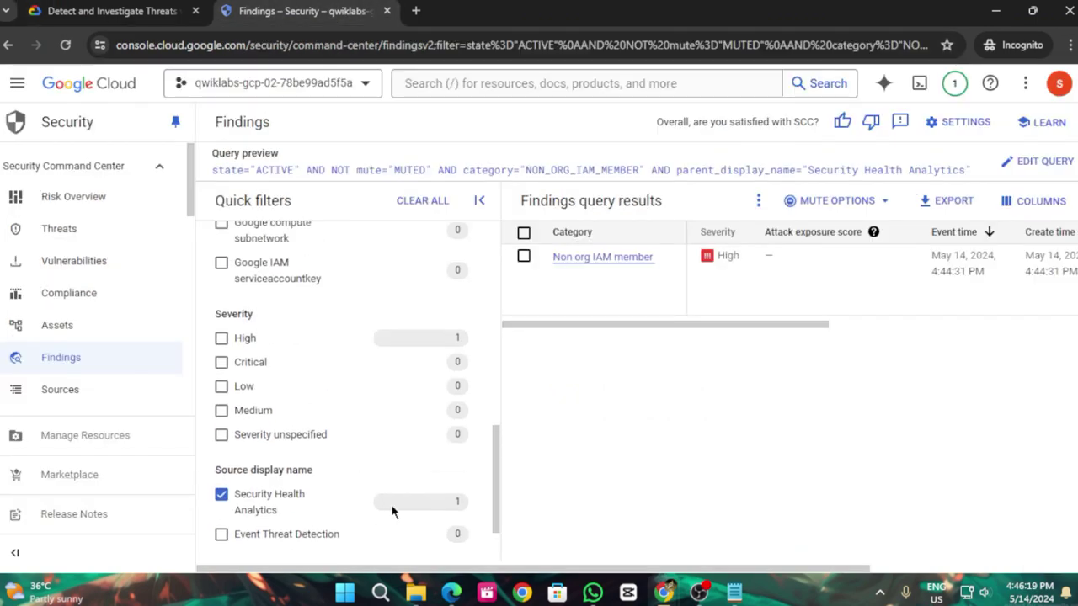
pyautogui.scroll(-1, 394, 510)
pyautogui.click(89, 356)
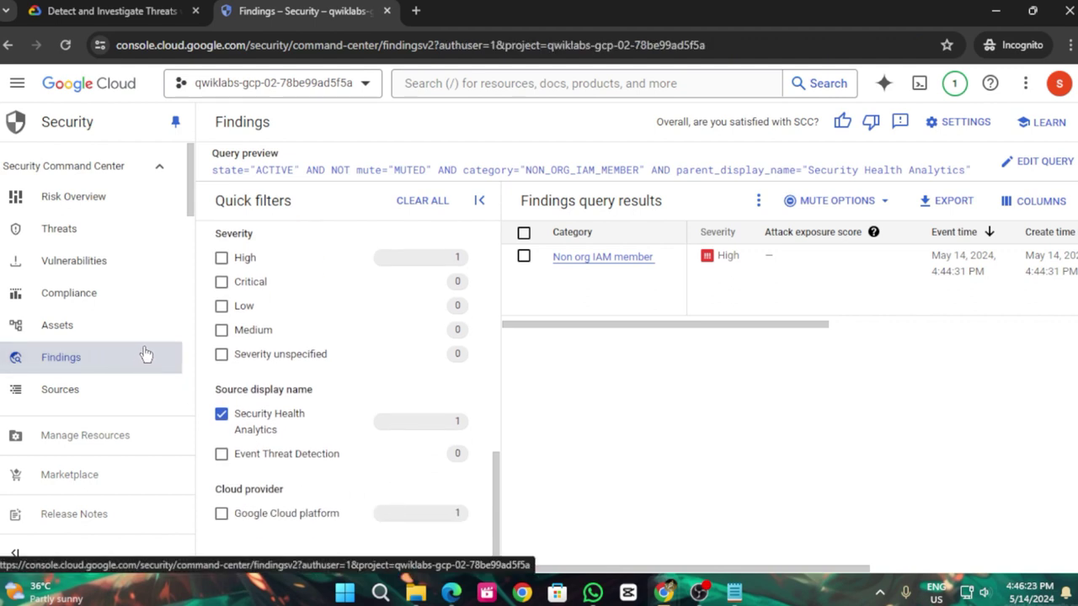
pyautogui.click(89, 362)
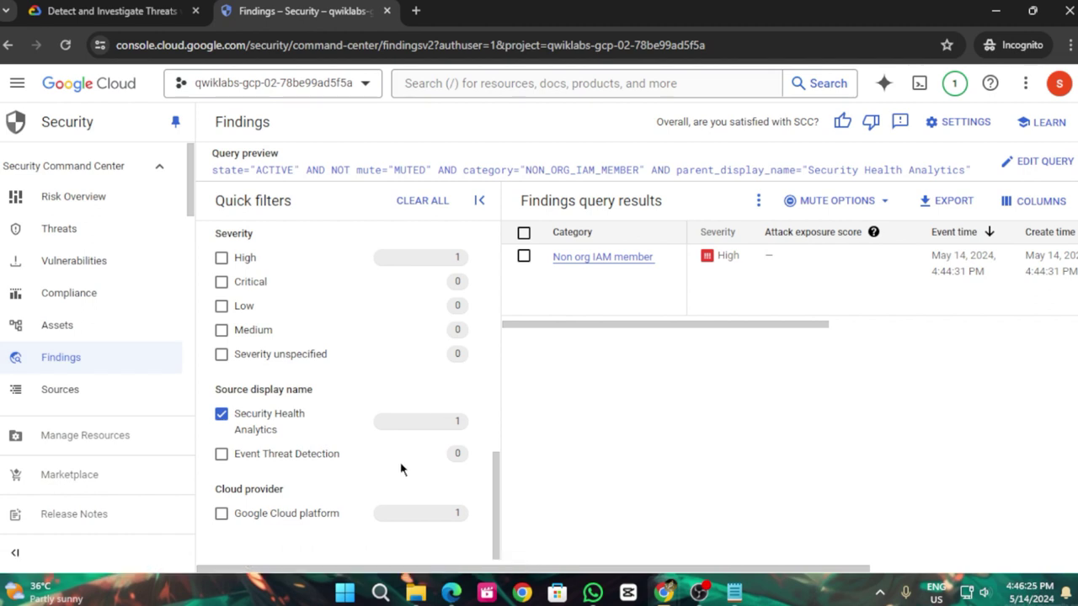
# Reload the Security Command Center Findings page without the previous filters and select the Persistence: IAM anomalous grant finding
pyautogui.scroll(1, 321, 475)
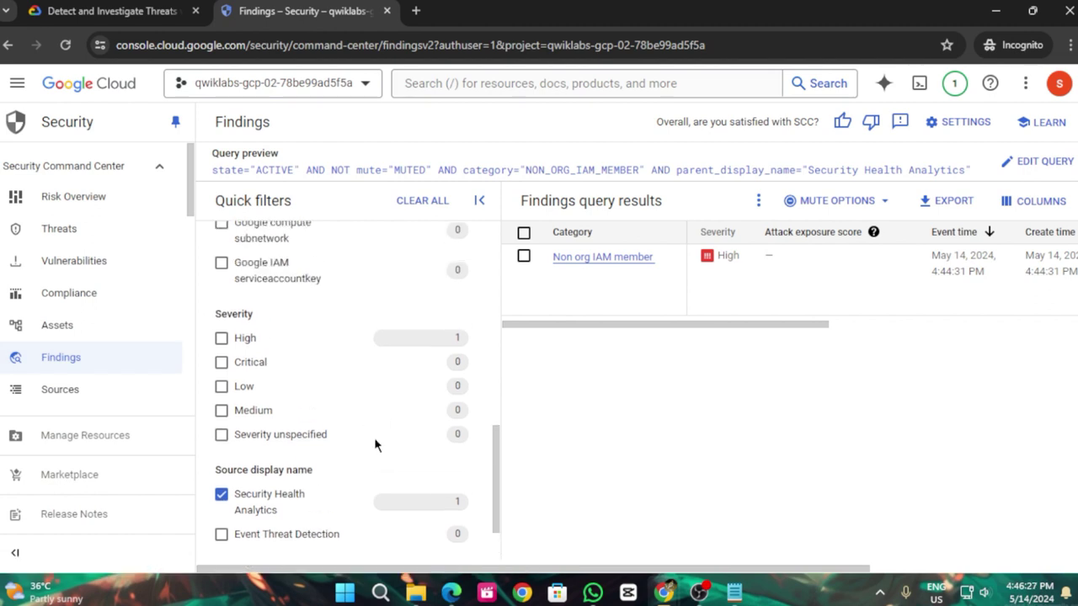
pyautogui.scroll(2, 374, 441)
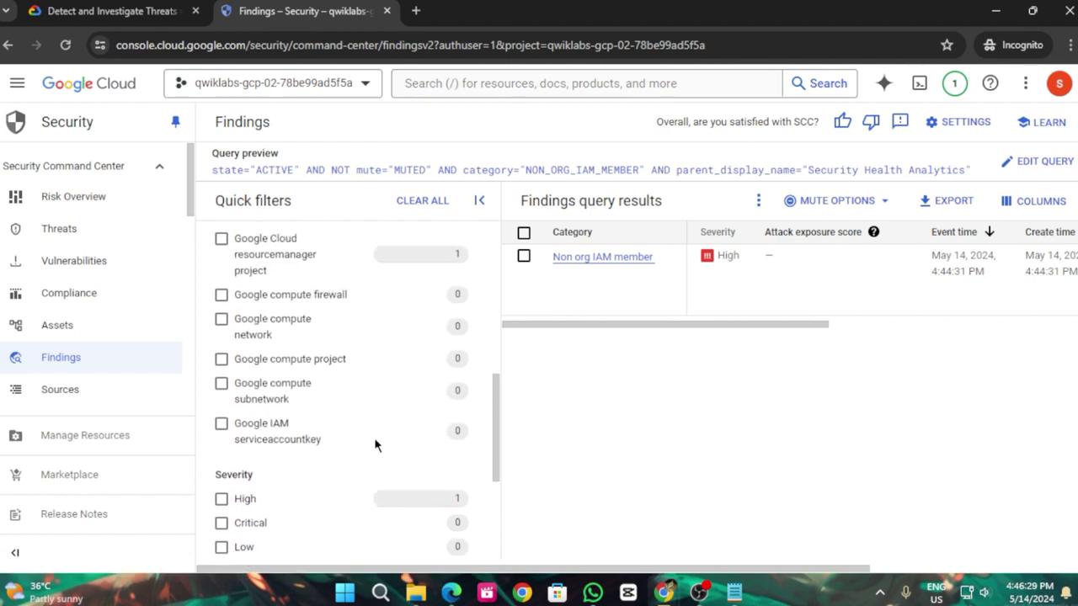
pyautogui.click(126, 11)
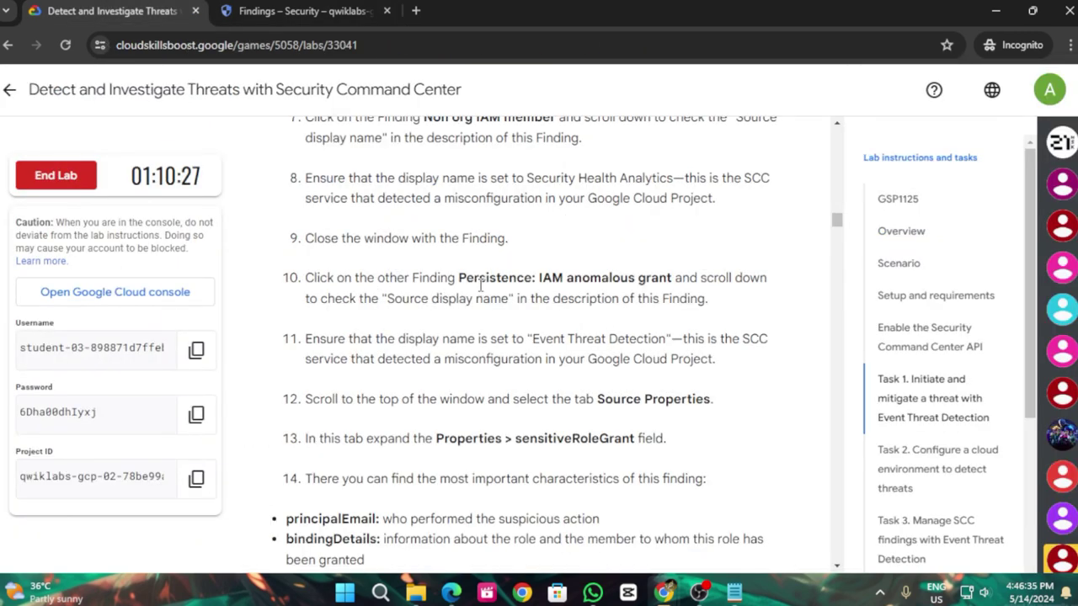
pyautogui.click(337, 11)
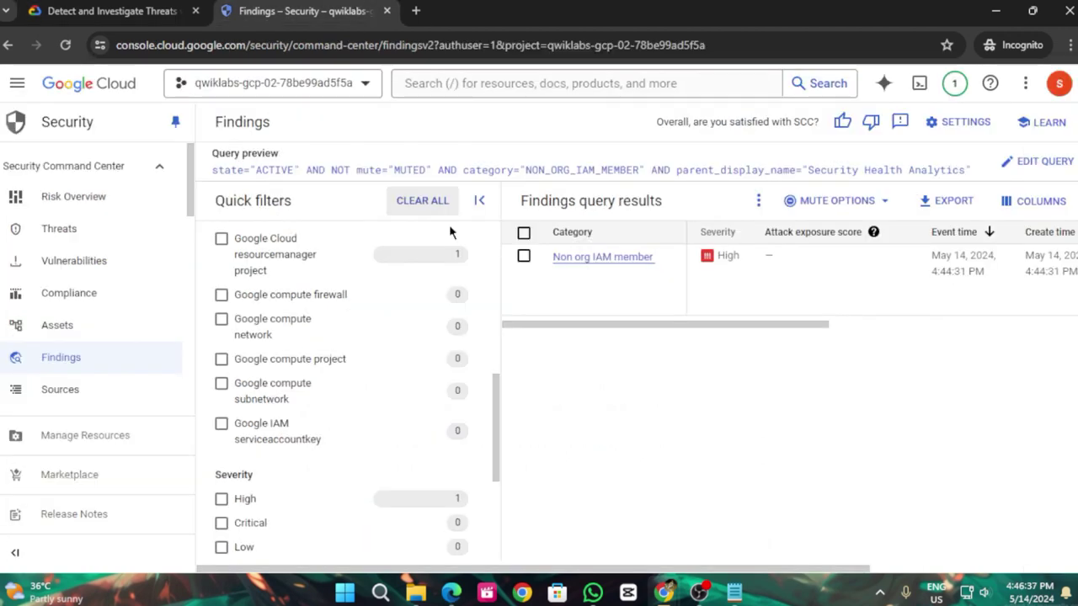
pyautogui.click(68, 359)
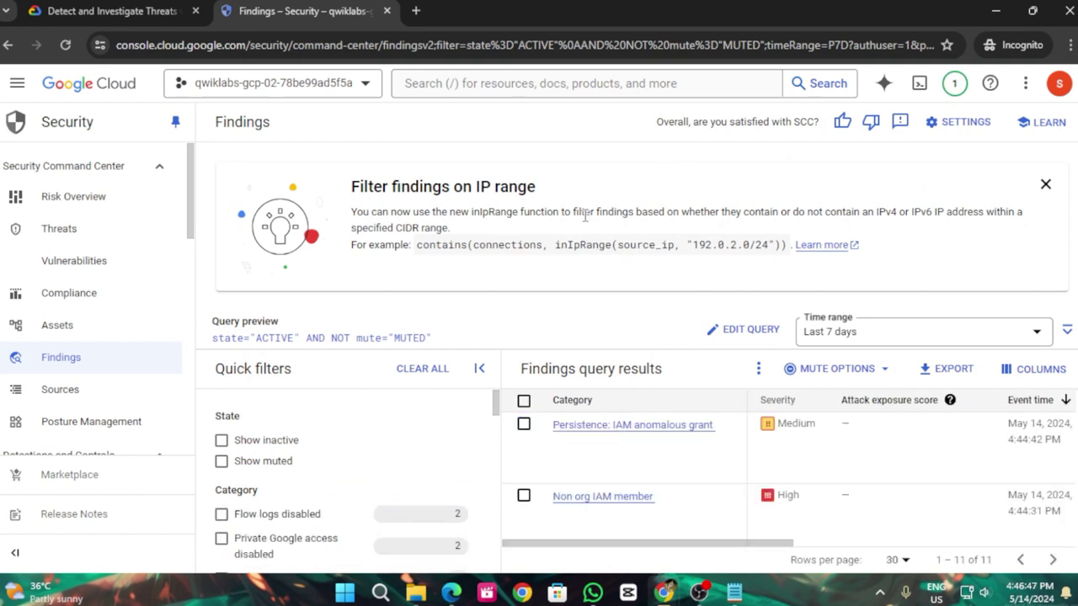
pyautogui.click(523, 424)
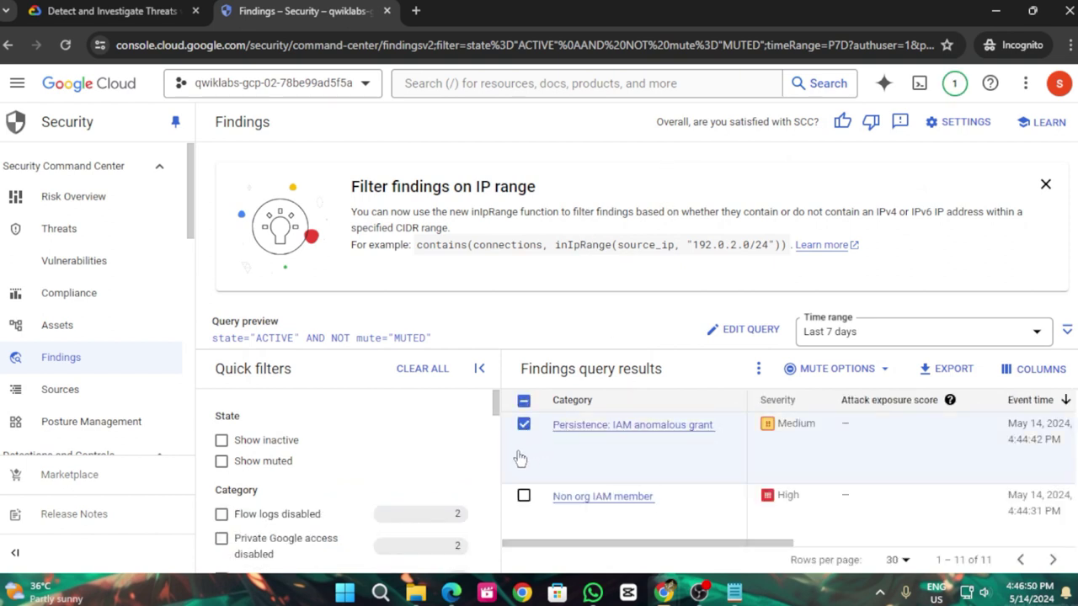
# Check lab steps 10 and 11, and filter the findings by the Event Threat Detection source display name
pyautogui.click(113, 7)
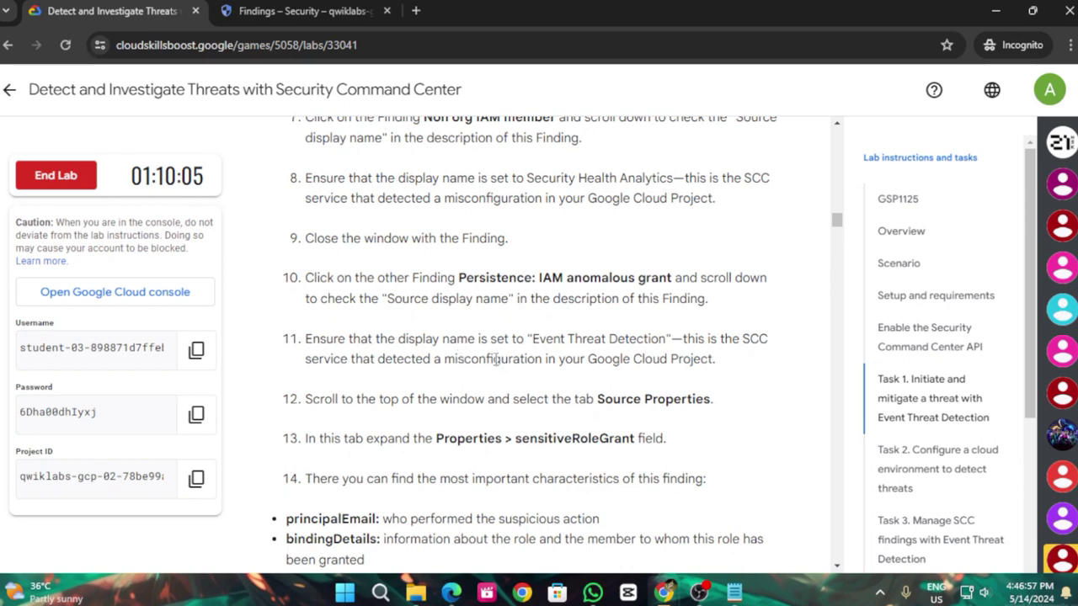
pyautogui.scroll(-1, 570, 335)
pyautogui.hotkey('ctrl', 'Tab')
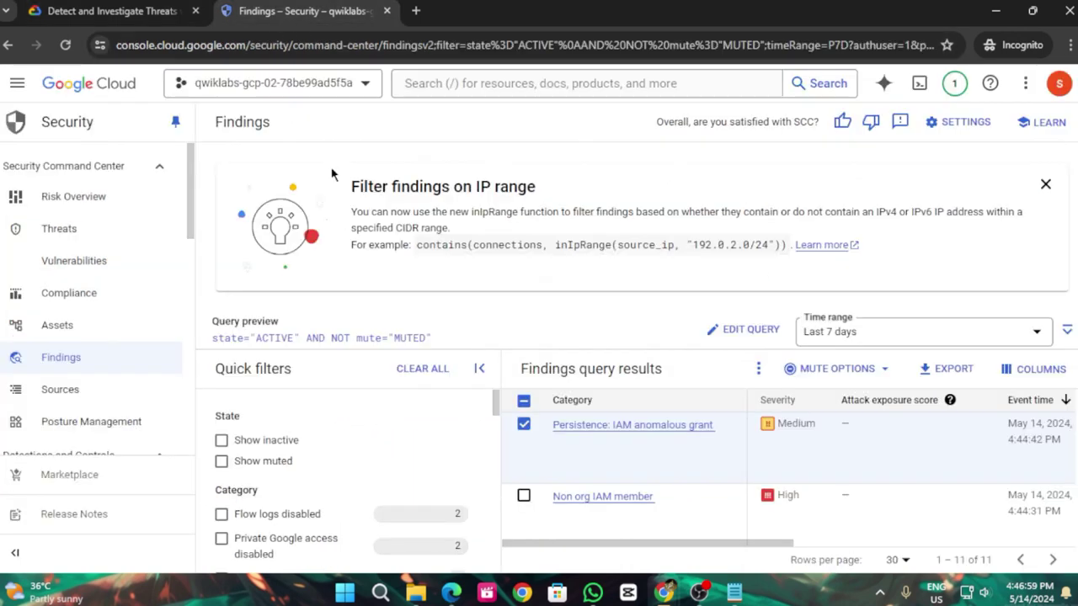
pyautogui.scroll(-8, 287, 491)
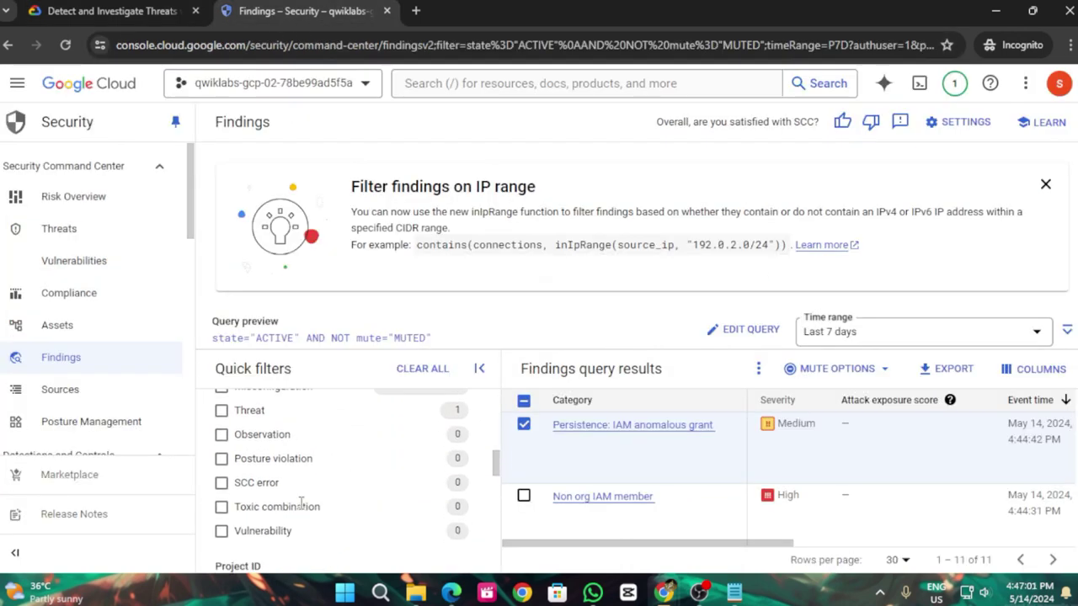
pyautogui.scroll(-8, 301, 503)
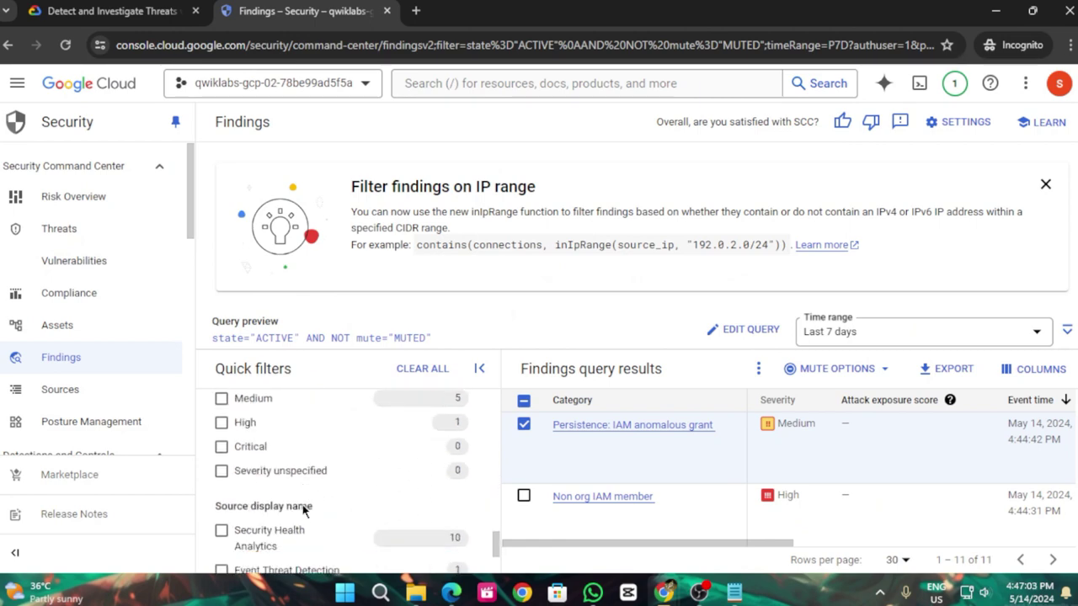
pyautogui.scroll(-1, 302, 505)
pyautogui.click(221, 491)
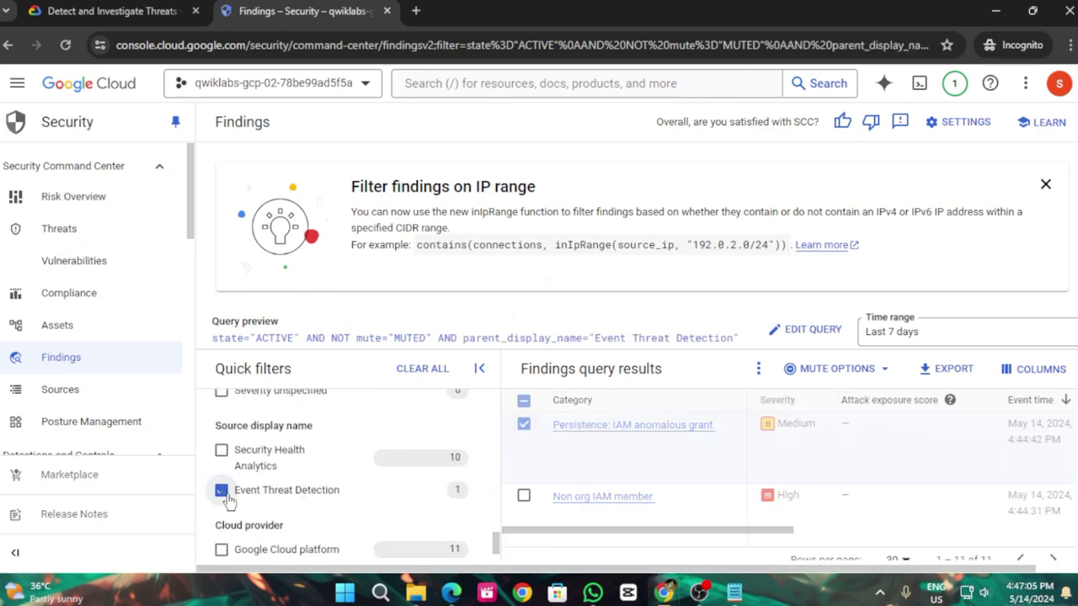
# Review lab steps 10 to 14 and look through the quick filters down to the source display name
pyautogui.hotkey('ctrl', 'Tab')
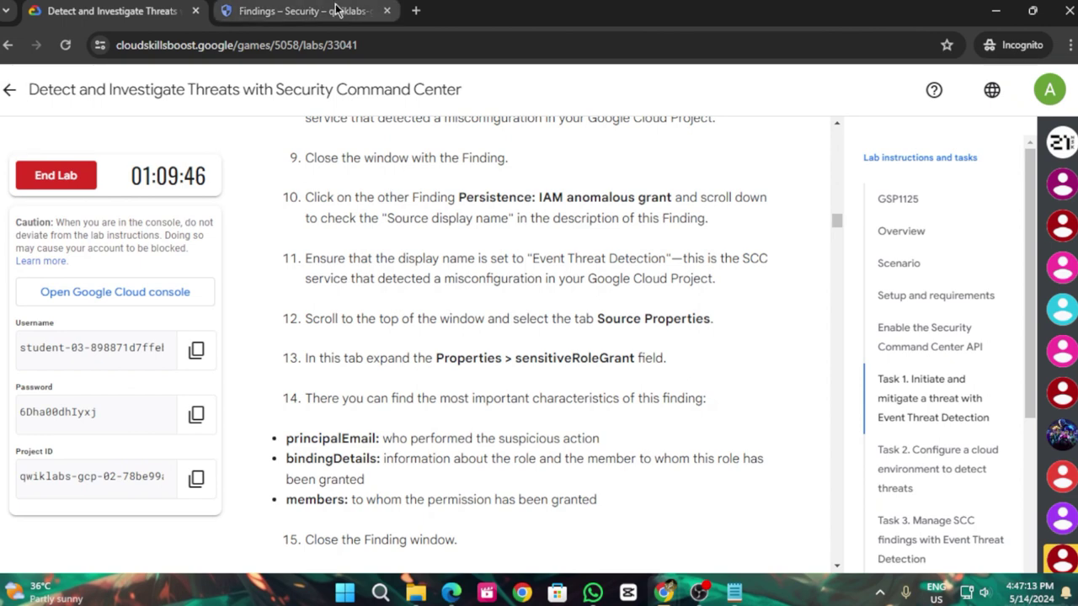
pyautogui.click(303, 10)
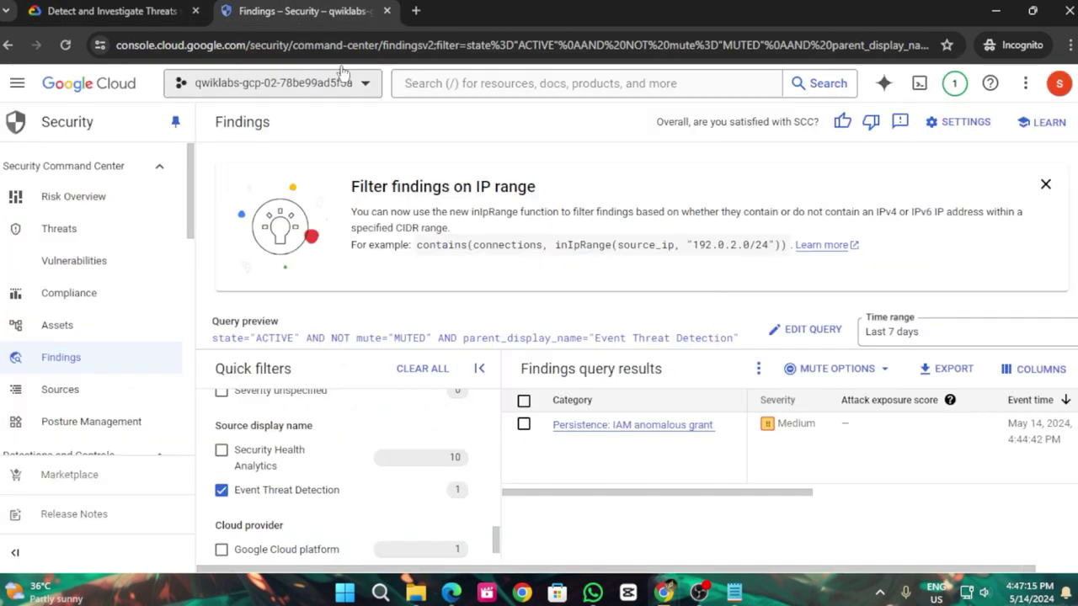
pyautogui.scroll(-1, 374, 510)
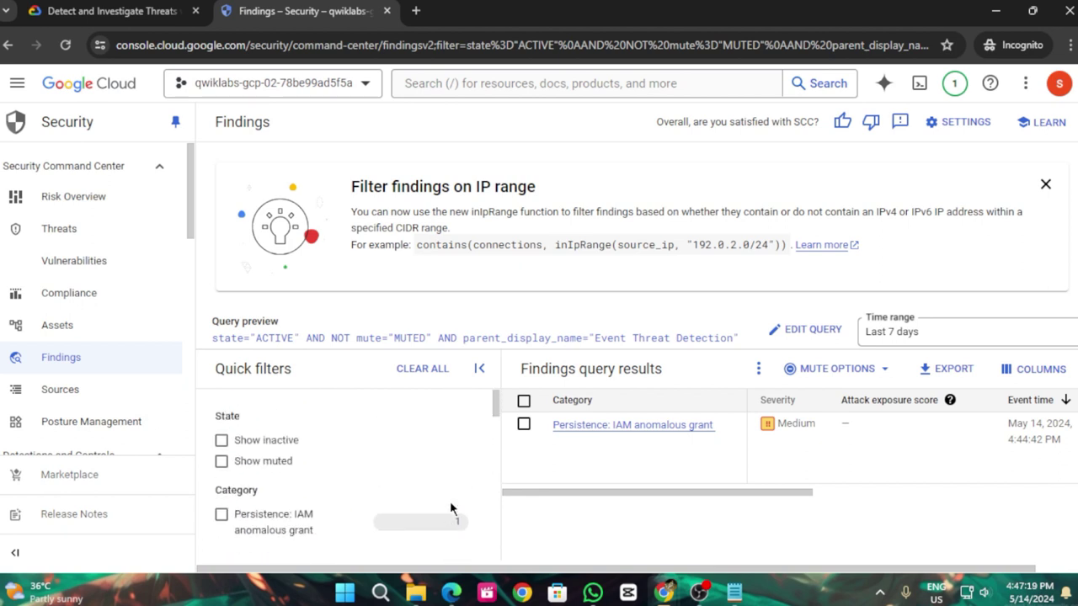
pyautogui.scroll(-5, 451, 509)
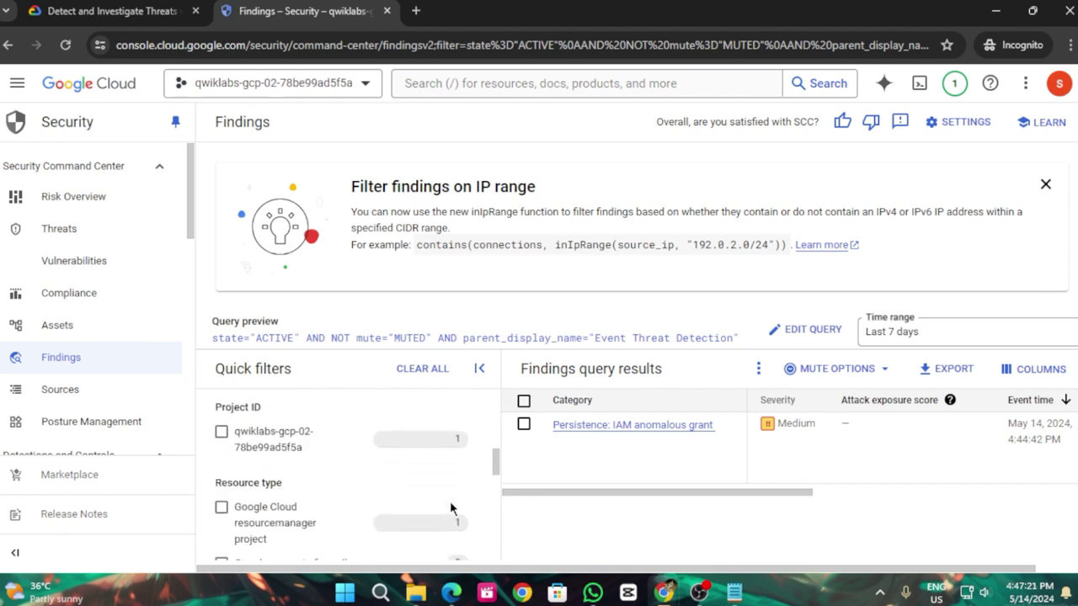
pyautogui.scroll(-3, 451, 510)
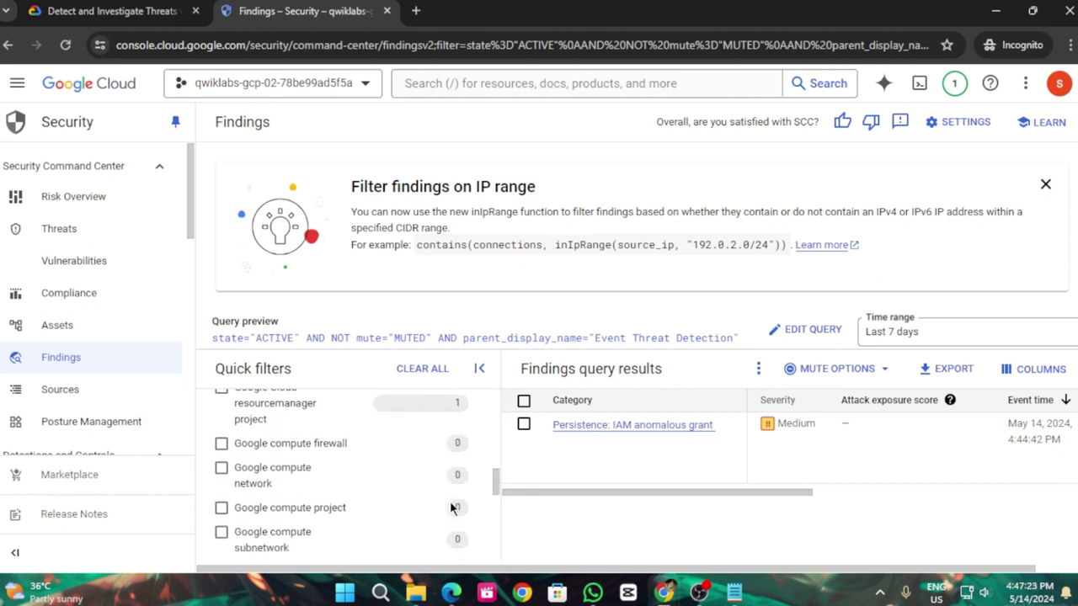
pyautogui.scroll(-3, 450, 510)
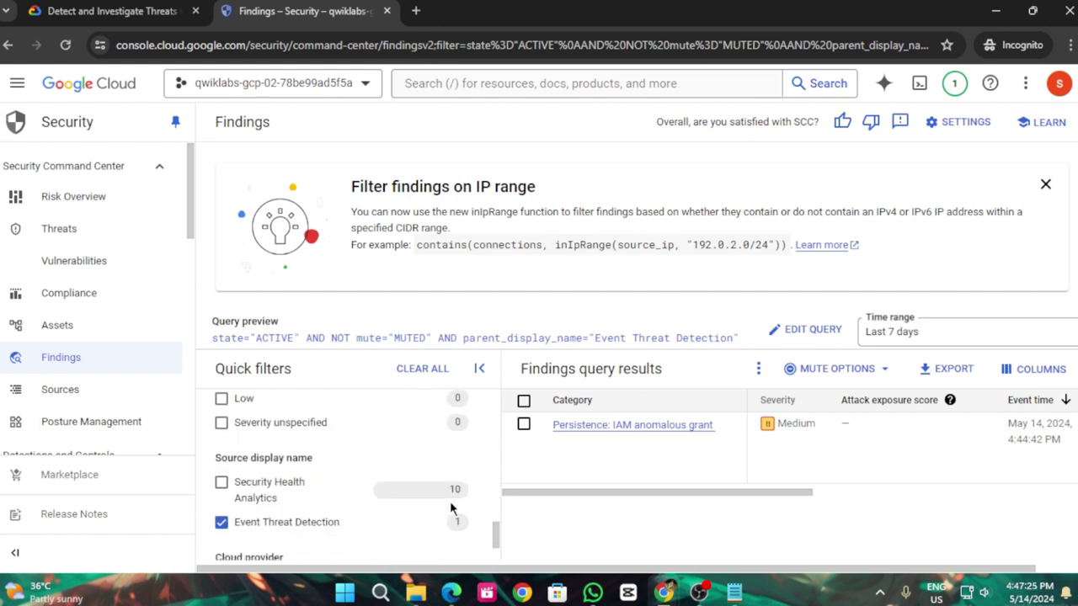
pyautogui.scroll(-1, 449, 508)
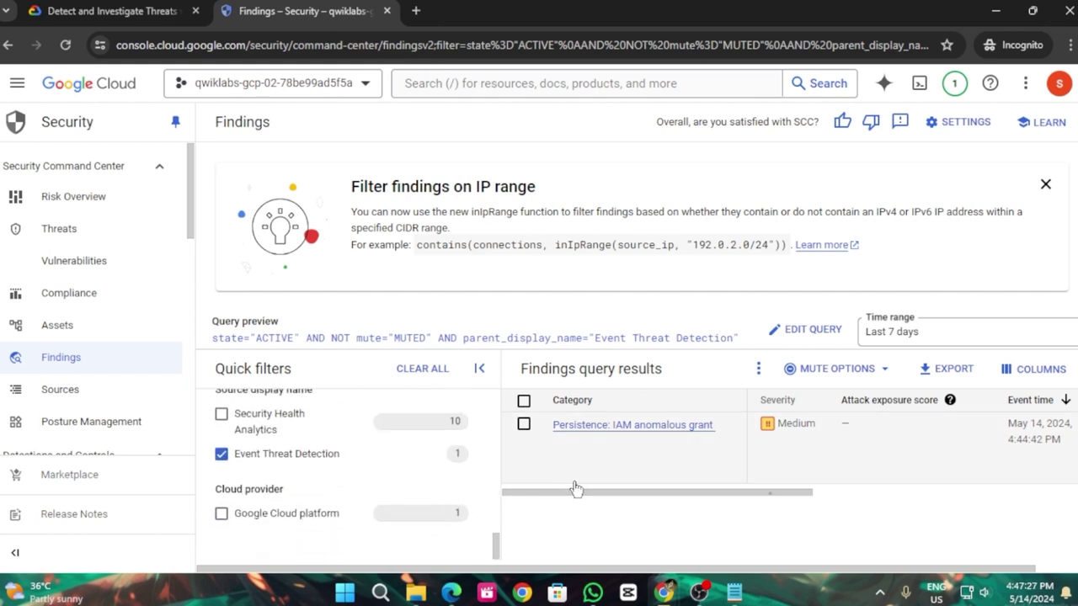
# Open the Persistence: IAM anomalous grant finding and expand properties > sensitiveRoleGrant in its source properties
pyautogui.click(578, 424)
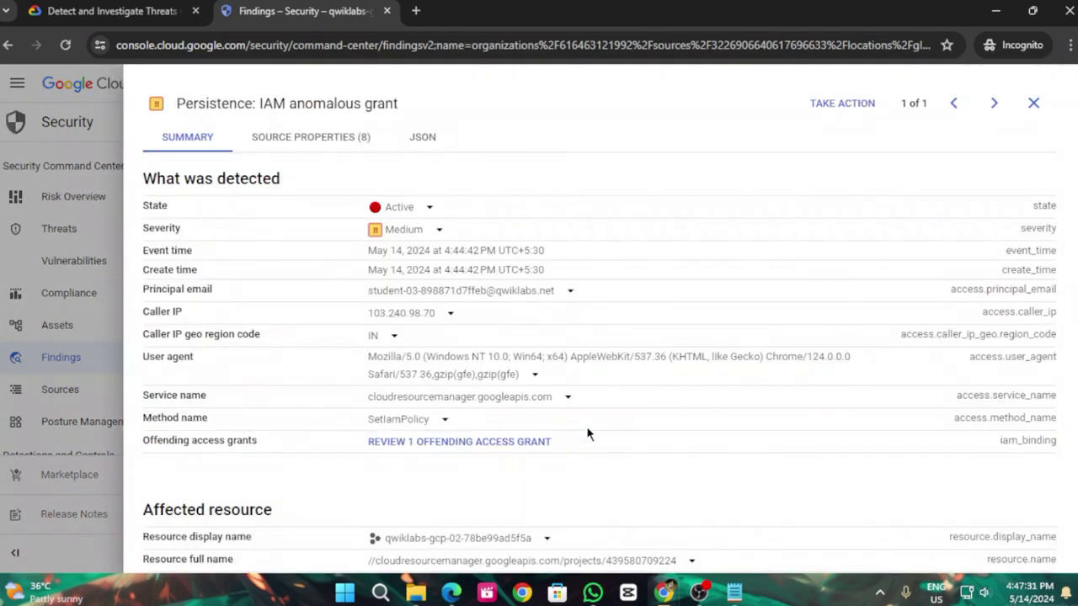
pyautogui.click(339, 140)
pyautogui.click(148, 7)
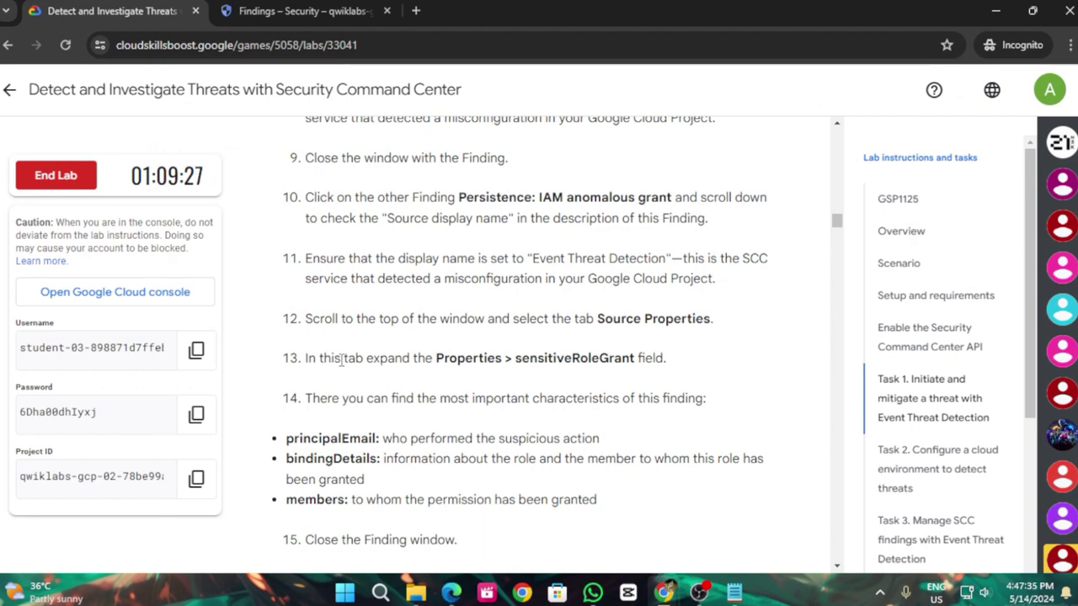
pyautogui.click(303, 11)
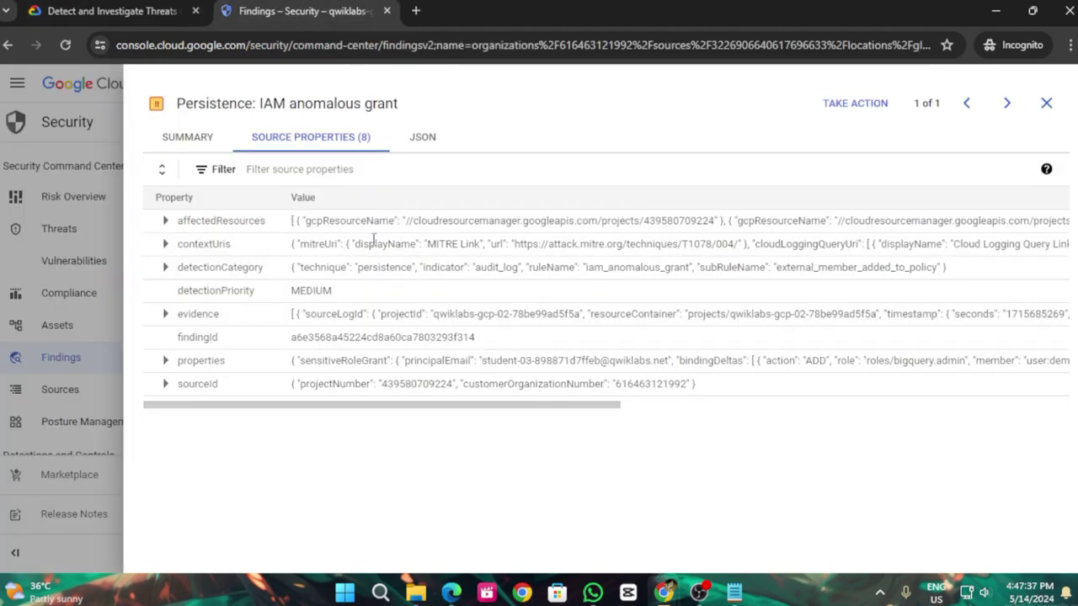
pyautogui.click(165, 361)
pyautogui.click(198, 383)
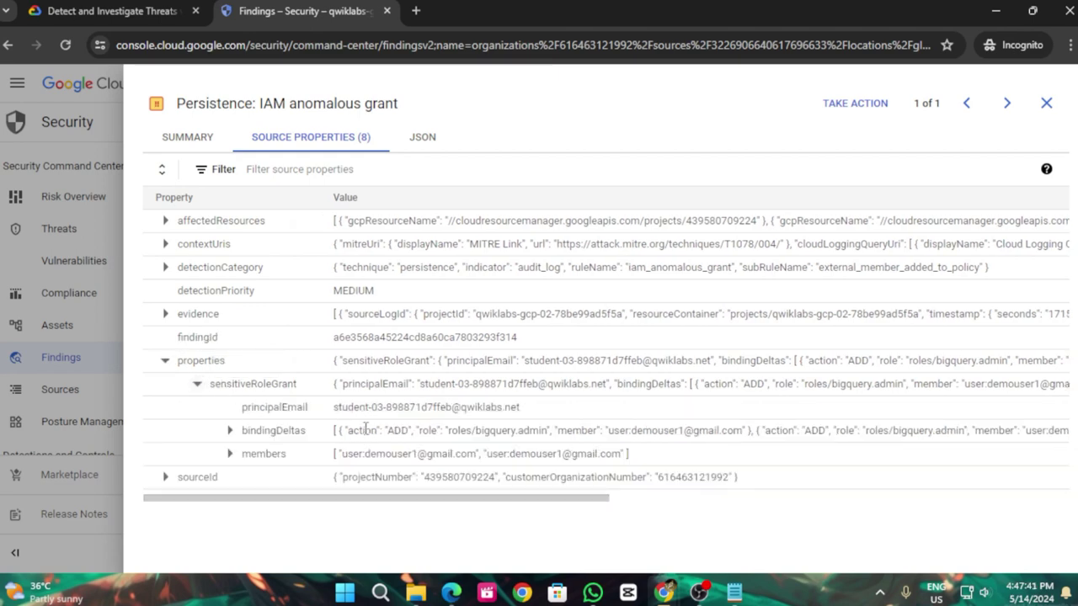
# Read lab steps 14 to 19 and close the Persistence: IAM anomalous grant finding
pyautogui.click(117, 11)
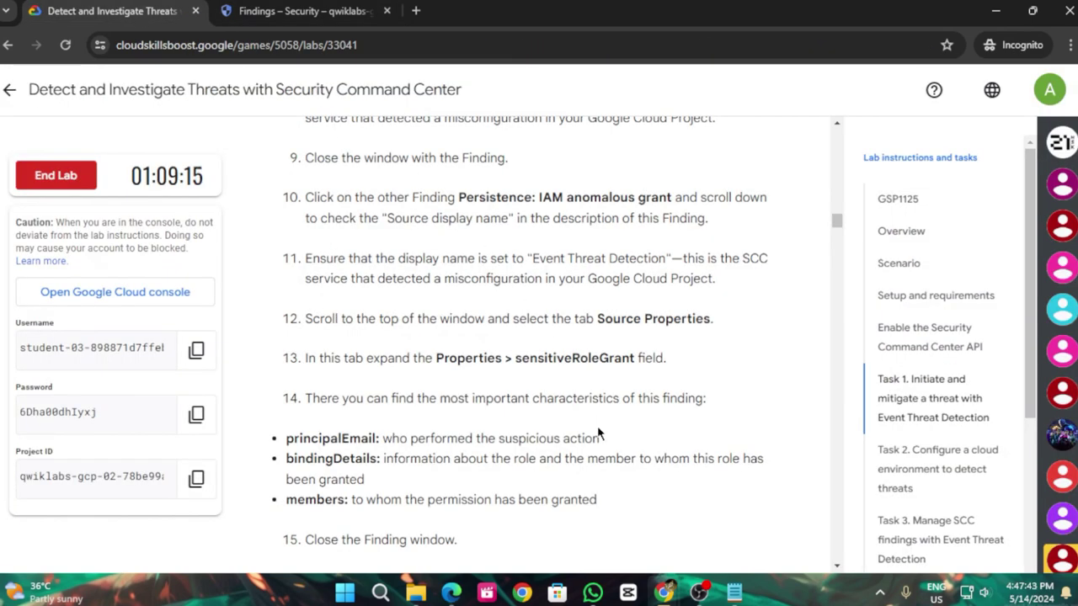
pyautogui.scroll(-2, 564, 415)
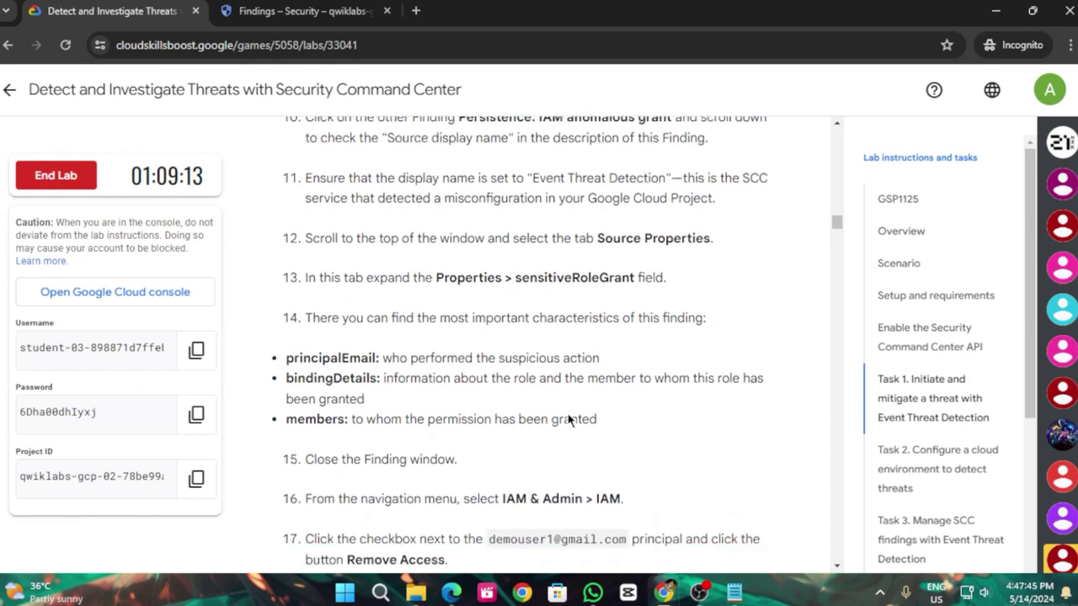
pyautogui.scroll(-1, 468, 426)
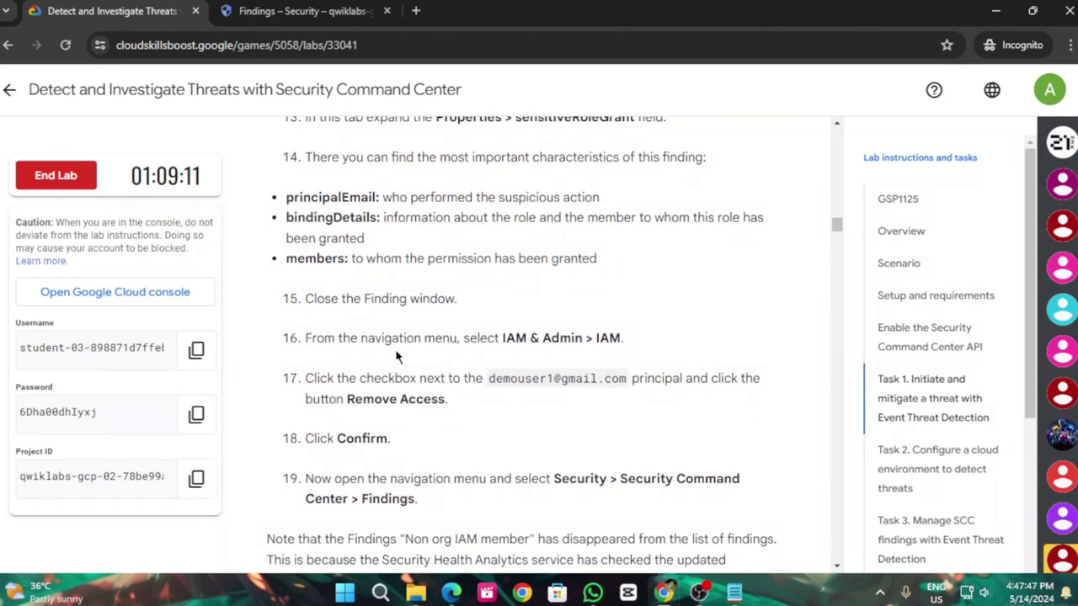
pyautogui.hotkey('ctrl', 'Tab')
pyautogui.click(1048, 103)
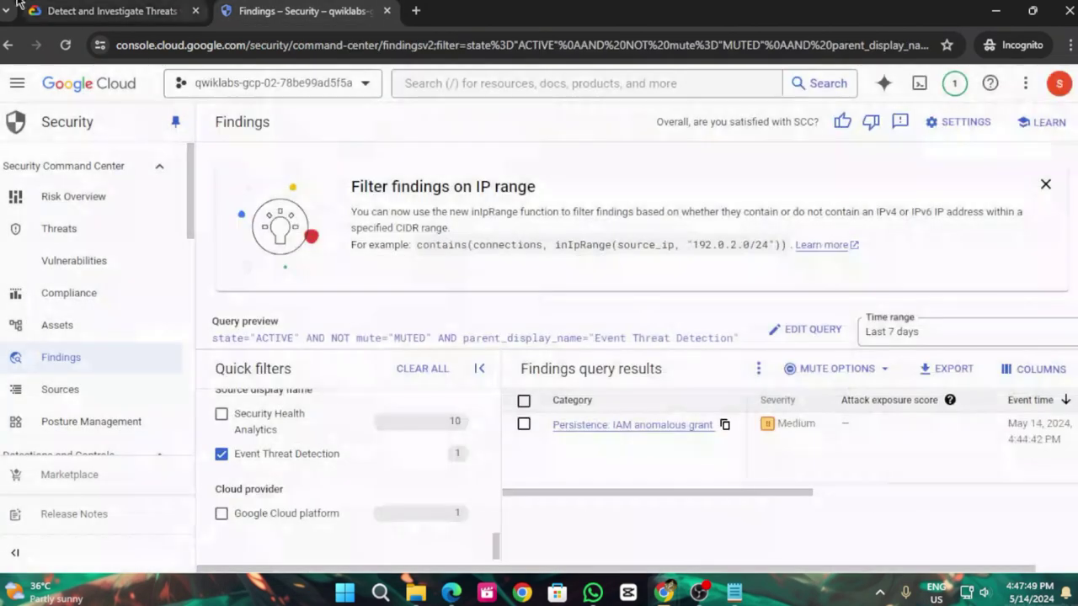
# Recheck lab step 16 and open the IAM page under IAM & Admin
pyautogui.click(50, 11)
pyautogui.scroll(-2, 370, 355)
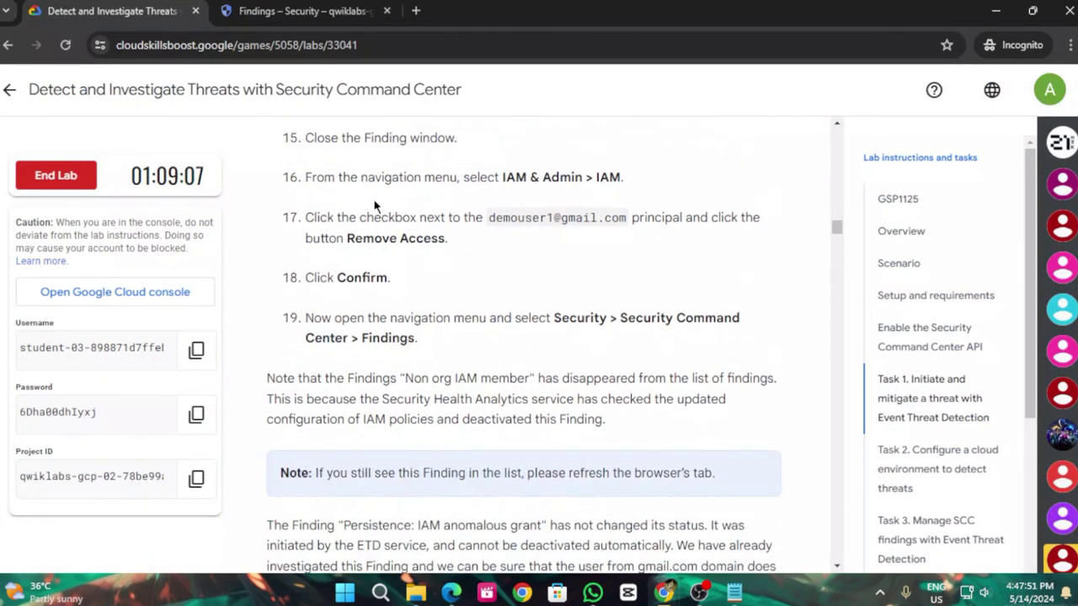
pyautogui.click(303, 11)
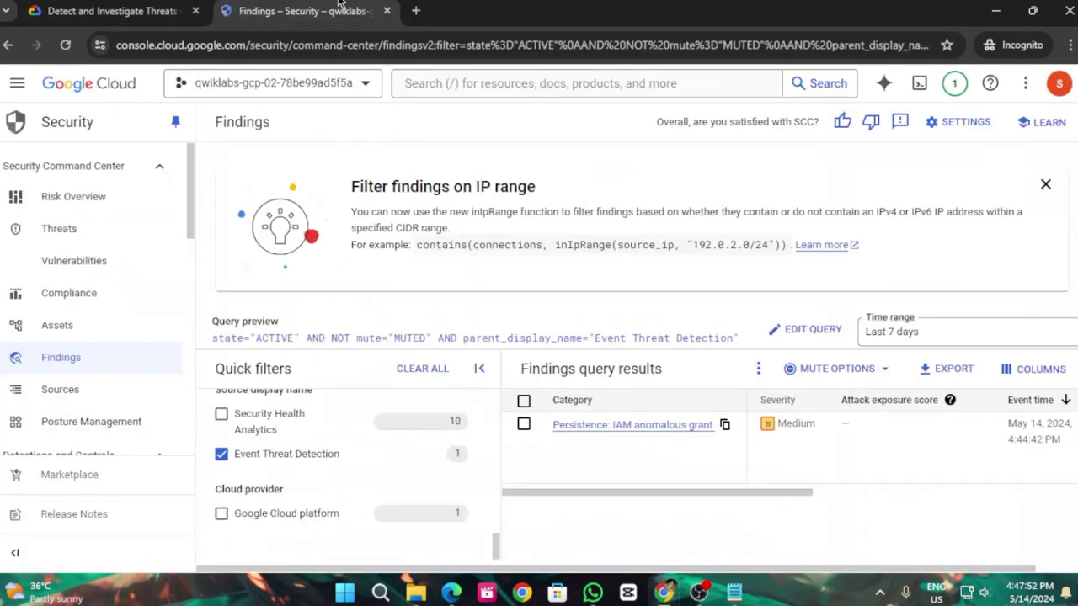
pyautogui.click(16, 83)
pyautogui.moveTo(79, 326)
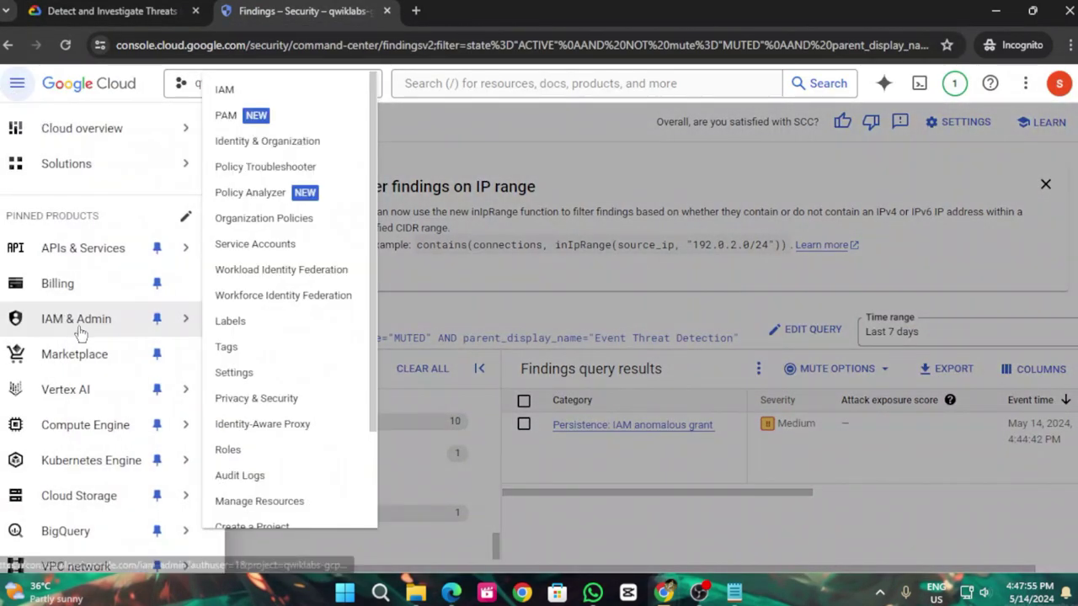
pyautogui.click(220, 88)
# Check lab step 17 and select the demo user principal that holds only the BigQuery Admin role
pyautogui.hotkey('ctrl', 'shift', 'Tab')
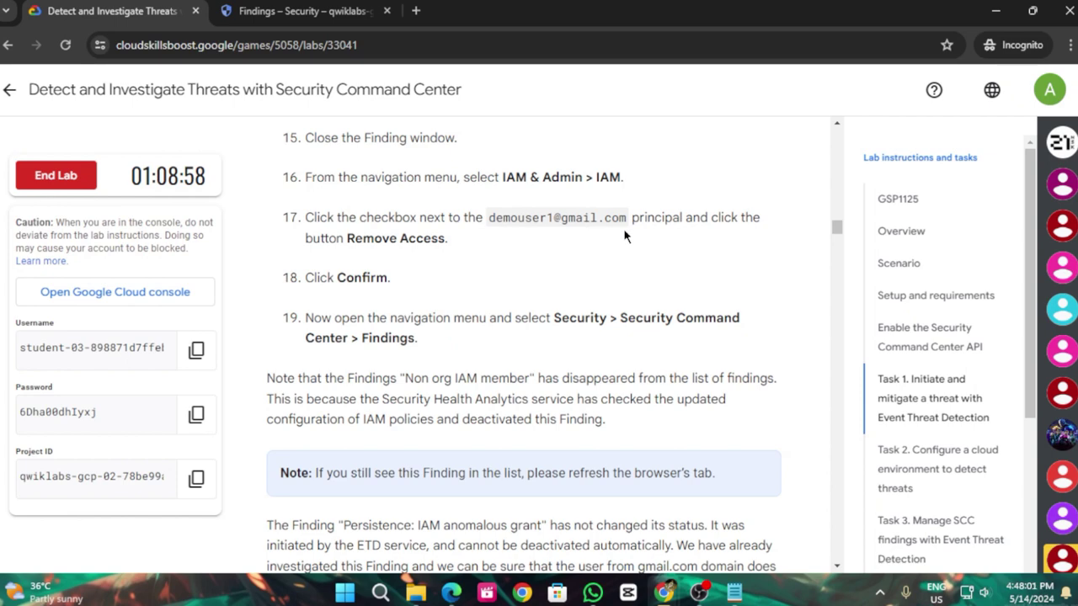
pyautogui.hotkey('ctrl', 'Tab')
pyautogui.scroll(-2, 616, 389)
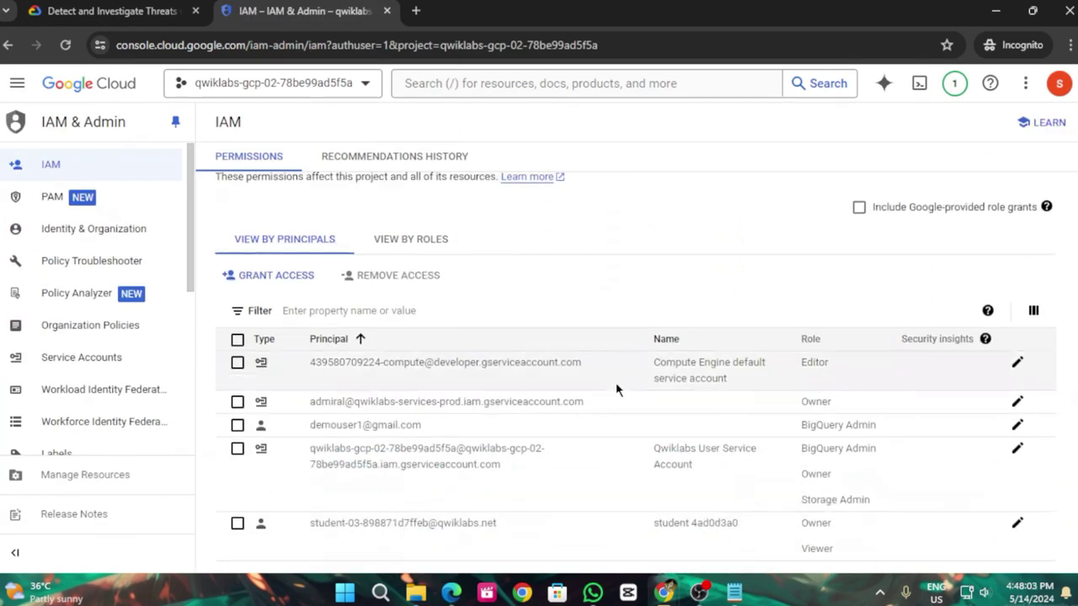
pyautogui.click(237, 395)
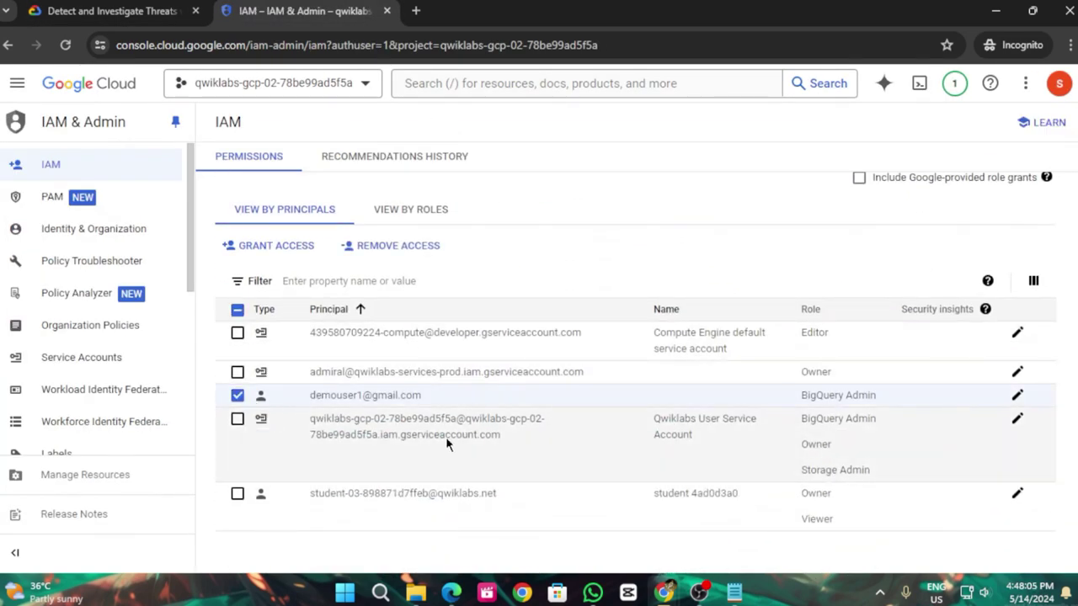
pyautogui.click(126, 10)
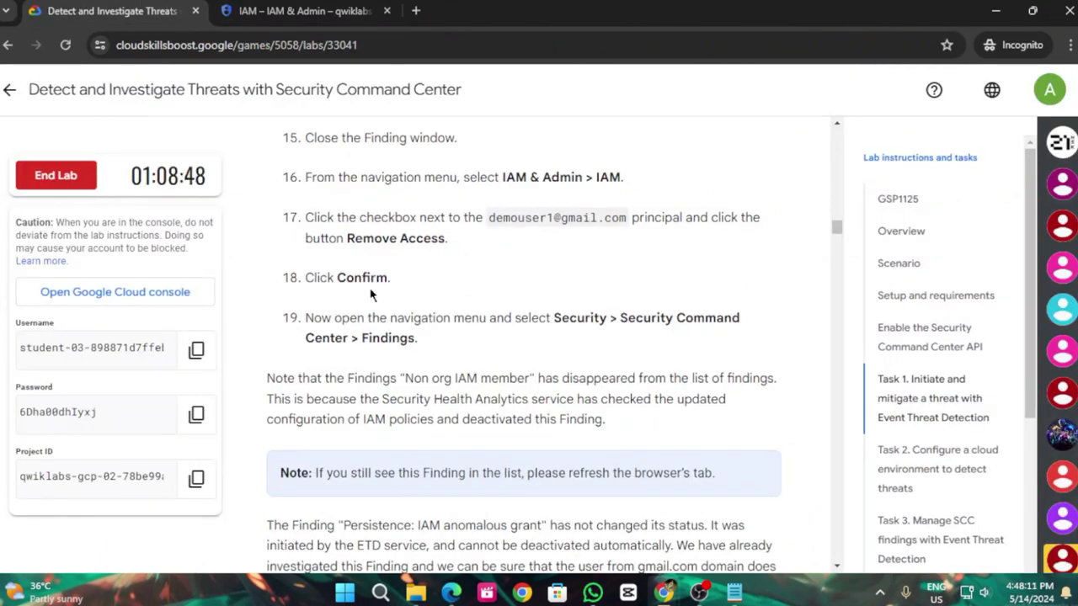
pyautogui.click(303, 10)
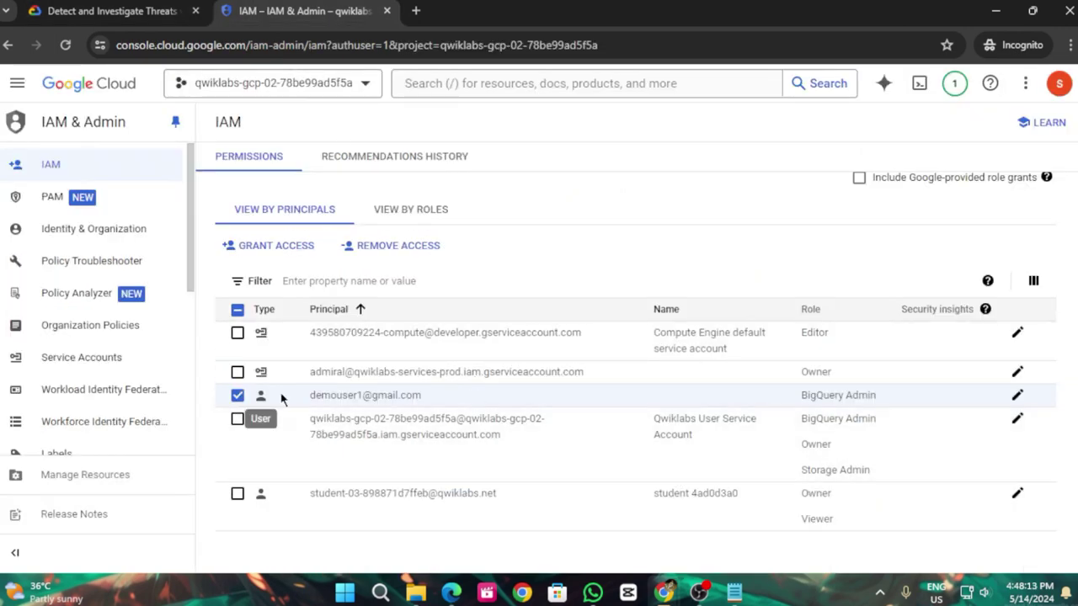
pyautogui.click(1017, 395)
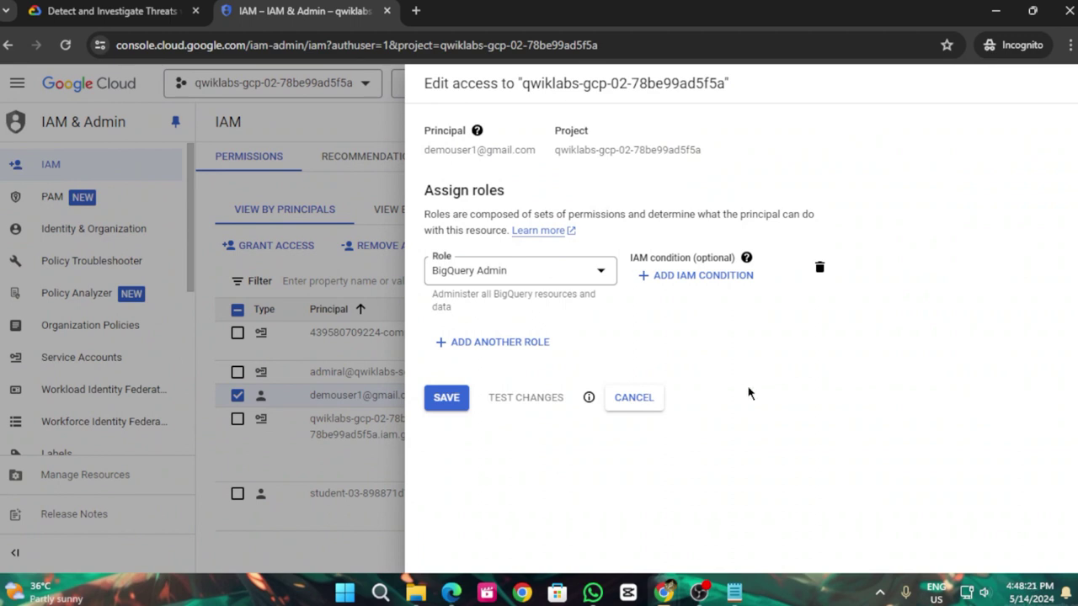
pyautogui.click(660, 402)
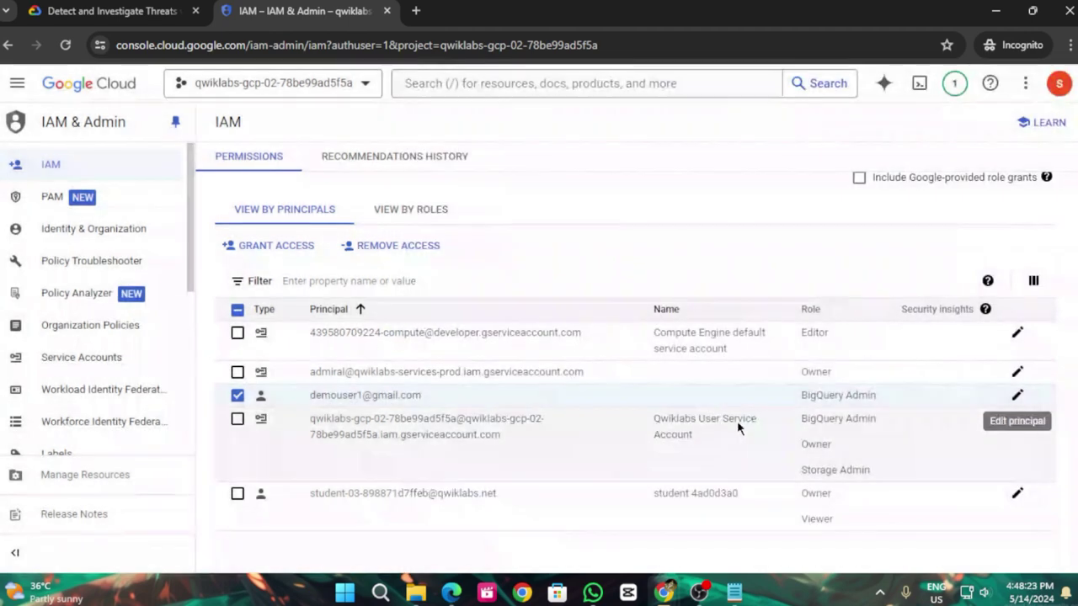
pyautogui.click(238, 395)
pyautogui.click(238, 396)
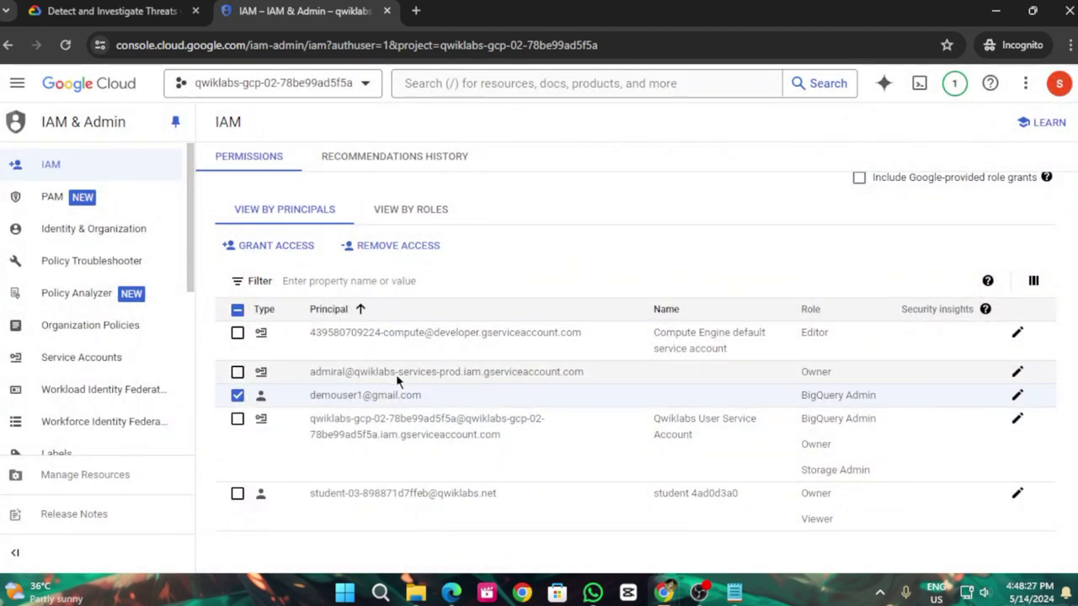
# Remove the selected demo user principal's access to the project and confirm the removal
pyautogui.click(398, 250)
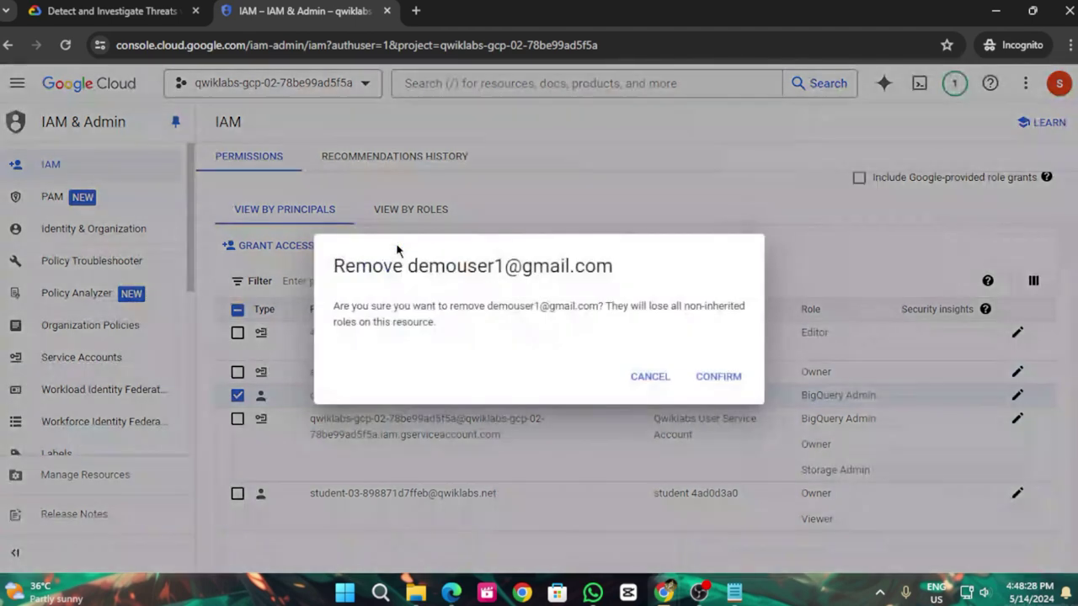
pyautogui.click(714, 380)
# Read lab step 19 and open the Findings page of Security Command Center
pyautogui.click(127, 10)
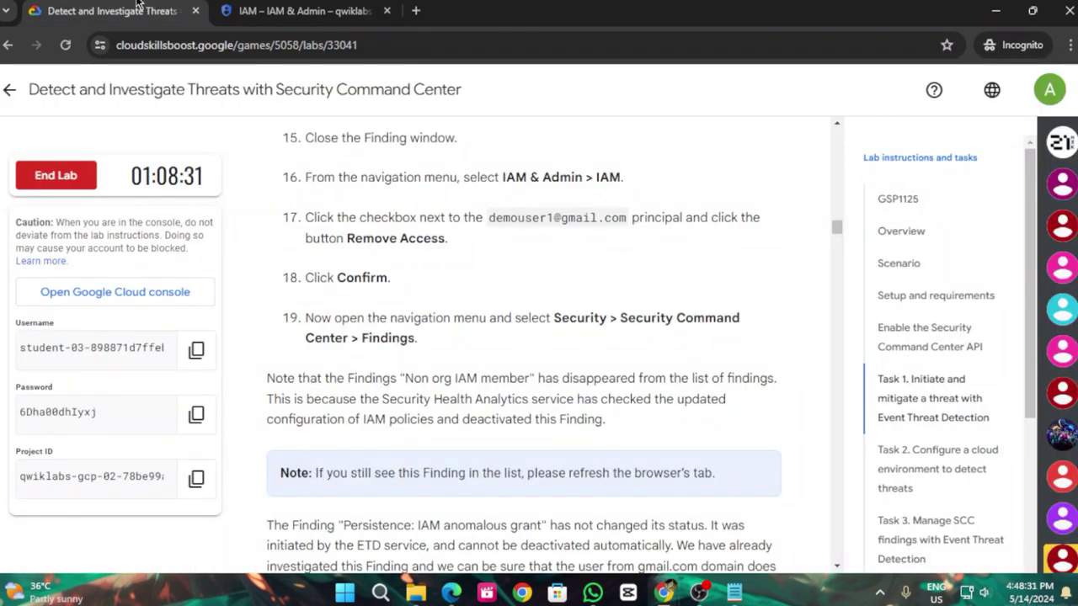
pyautogui.scroll(-1, 443, 279)
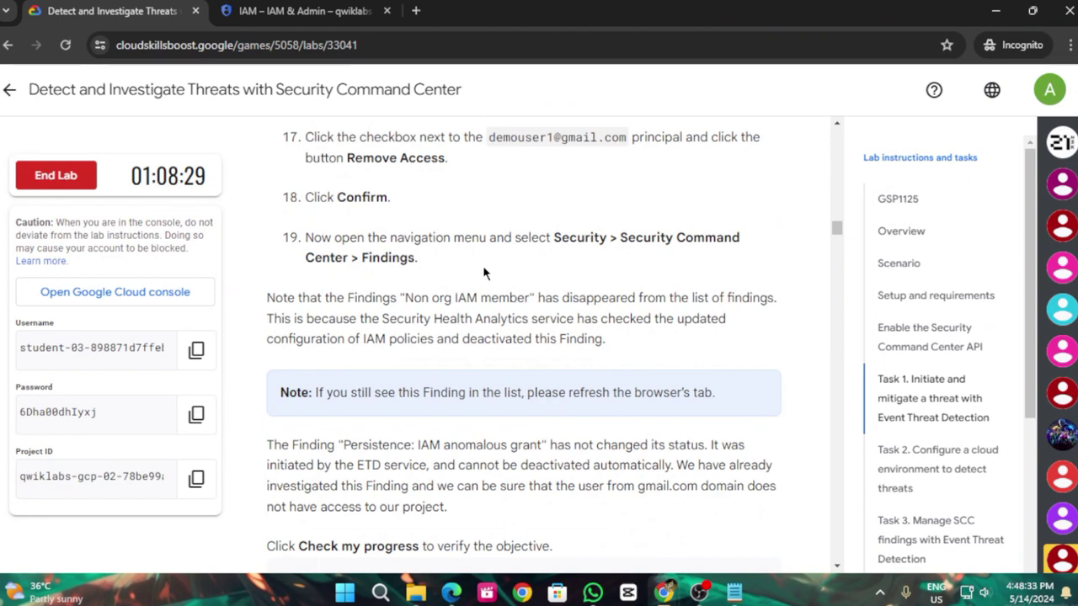
pyautogui.click(299, 11)
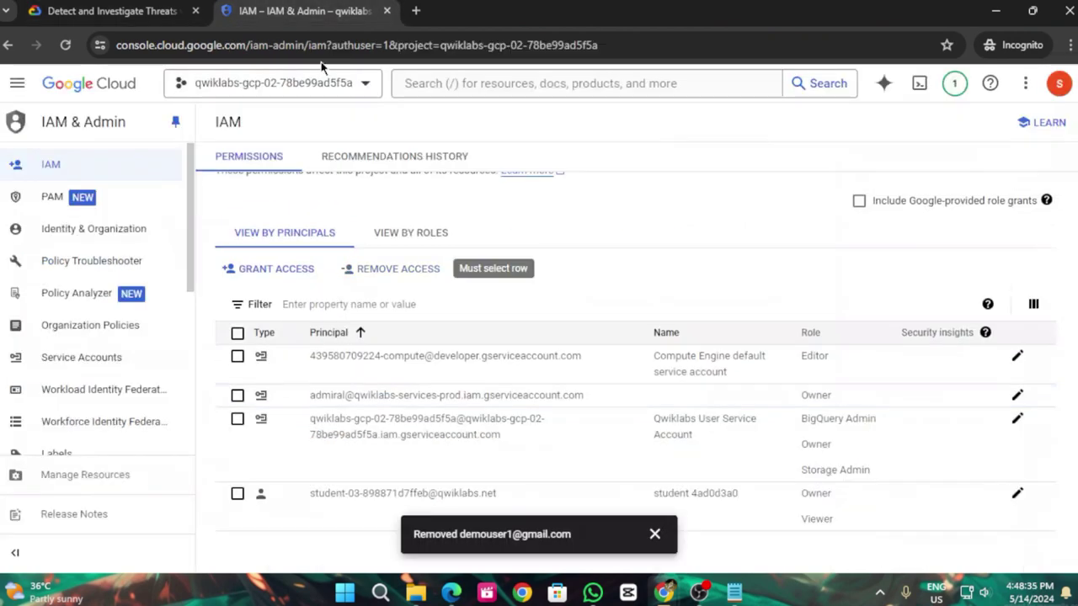
pyautogui.click(12, 88)
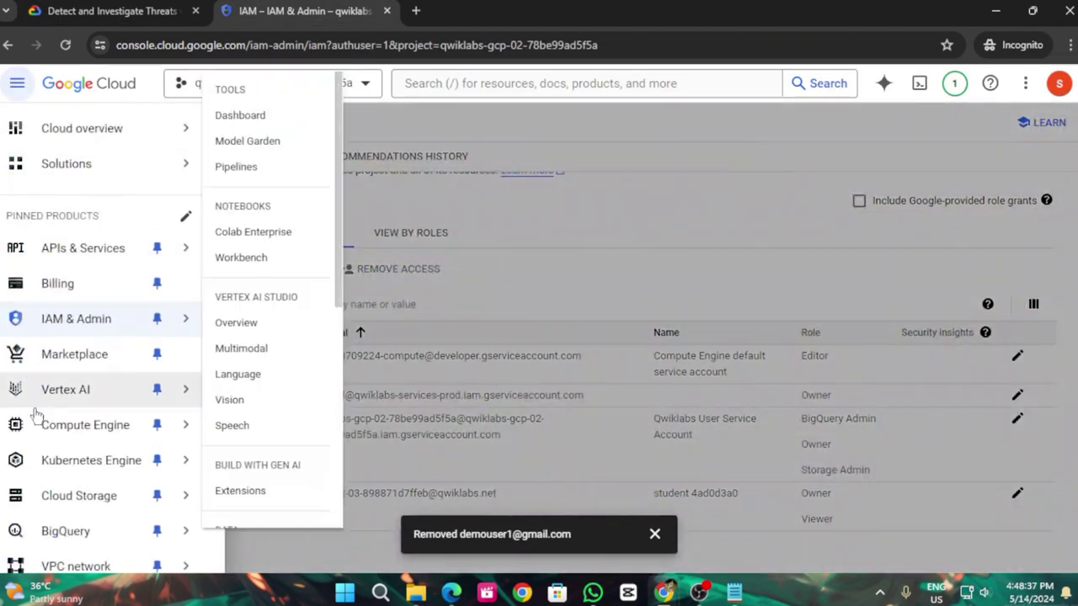
pyautogui.scroll(-3, 41, 471)
pyautogui.moveTo(46, 471)
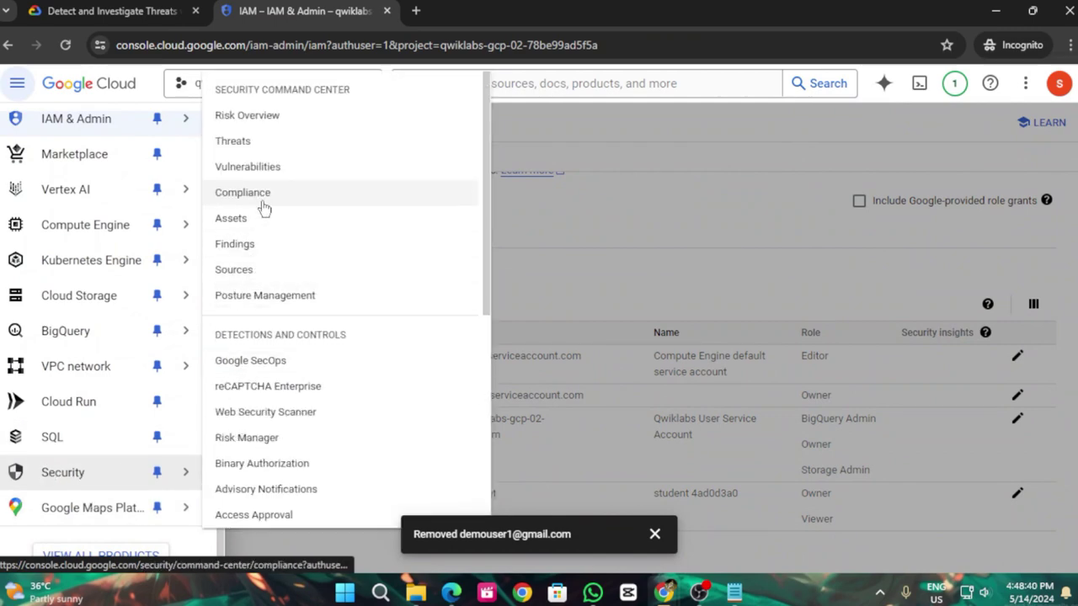
pyautogui.click(231, 246)
# Check the lab progress for the objective "Initiate and mitigate a threat with Event Threat Detection"
pyautogui.click(128, 10)
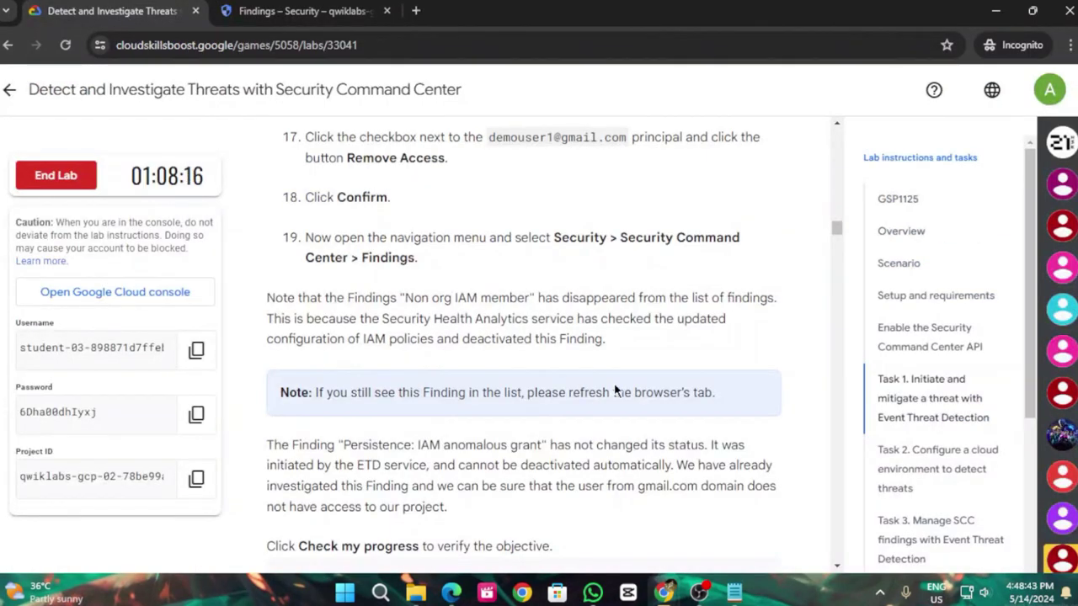
pyautogui.scroll(-3, 632, 383)
pyautogui.click(462, 390)
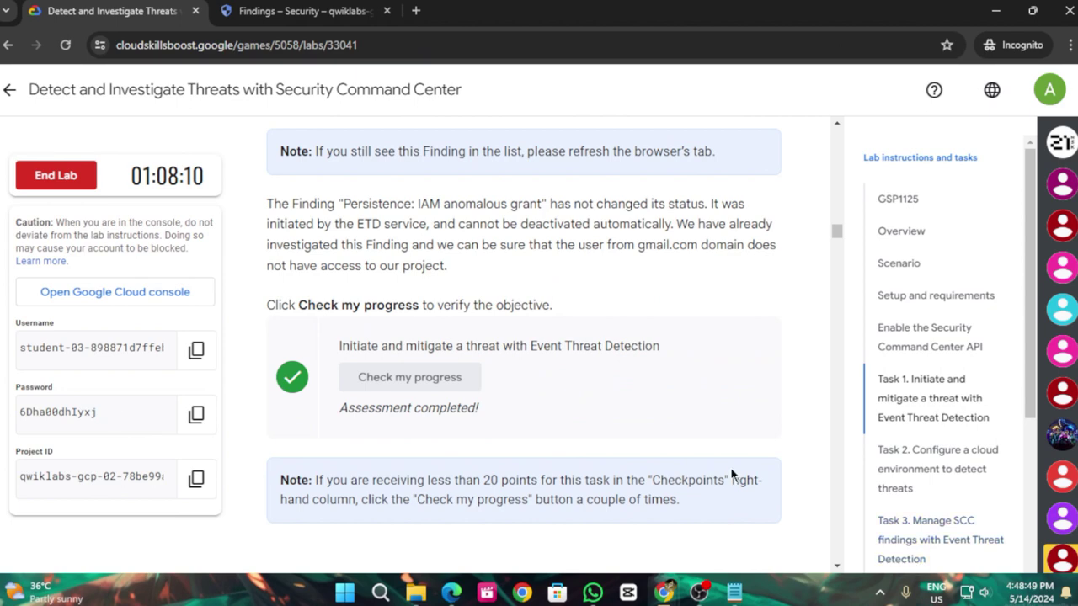
# Read the Task 2 introduction through step 1 and open the Audit Logs page under IAM & Admin
pyautogui.scroll(-9, 732, 476)
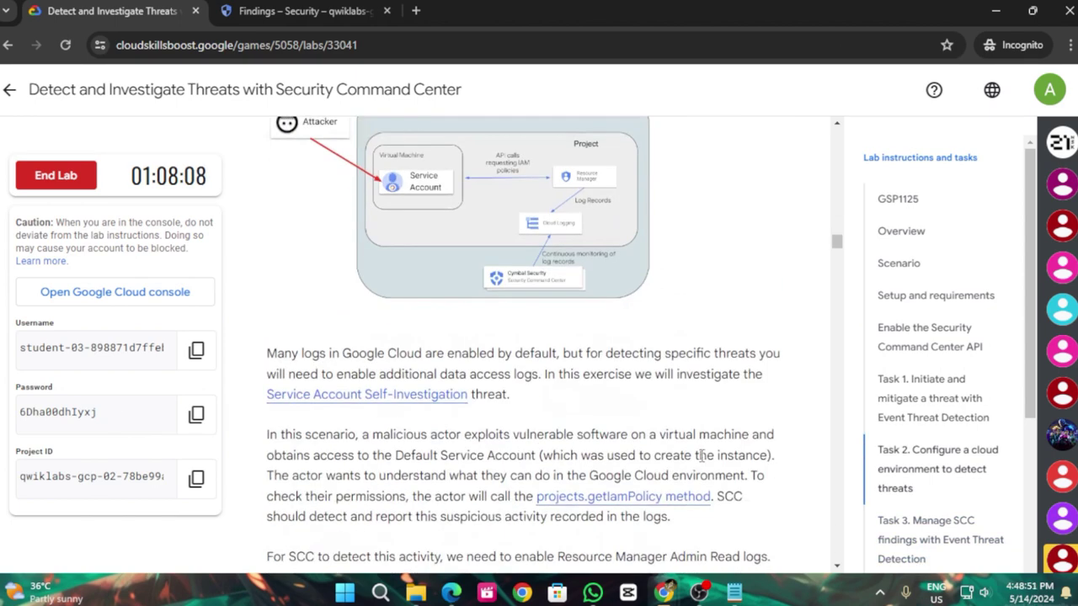
pyautogui.scroll(-4, 700, 455)
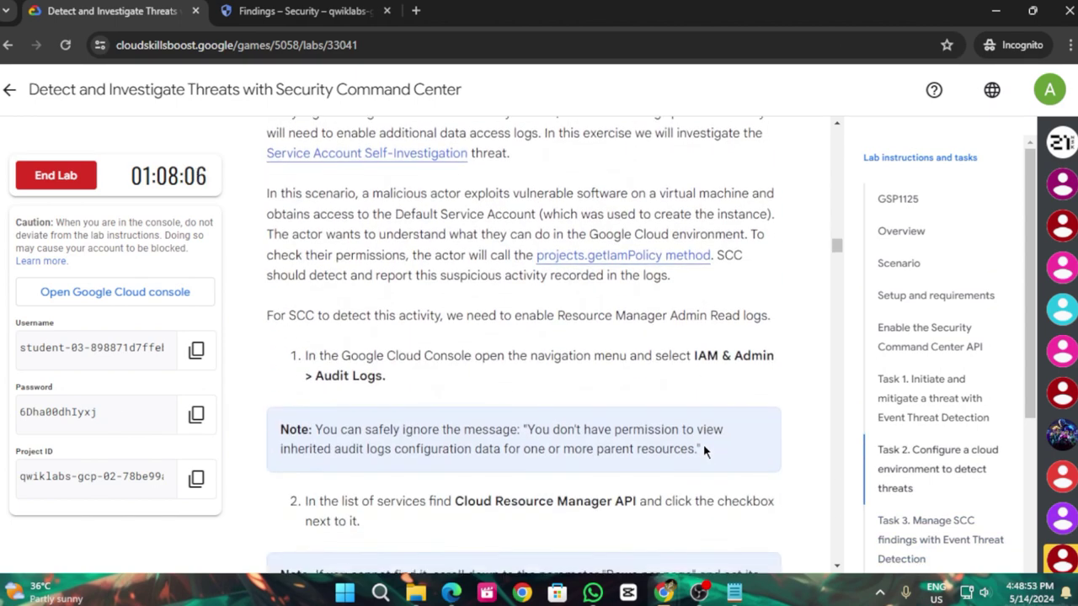
pyautogui.click(320, 7)
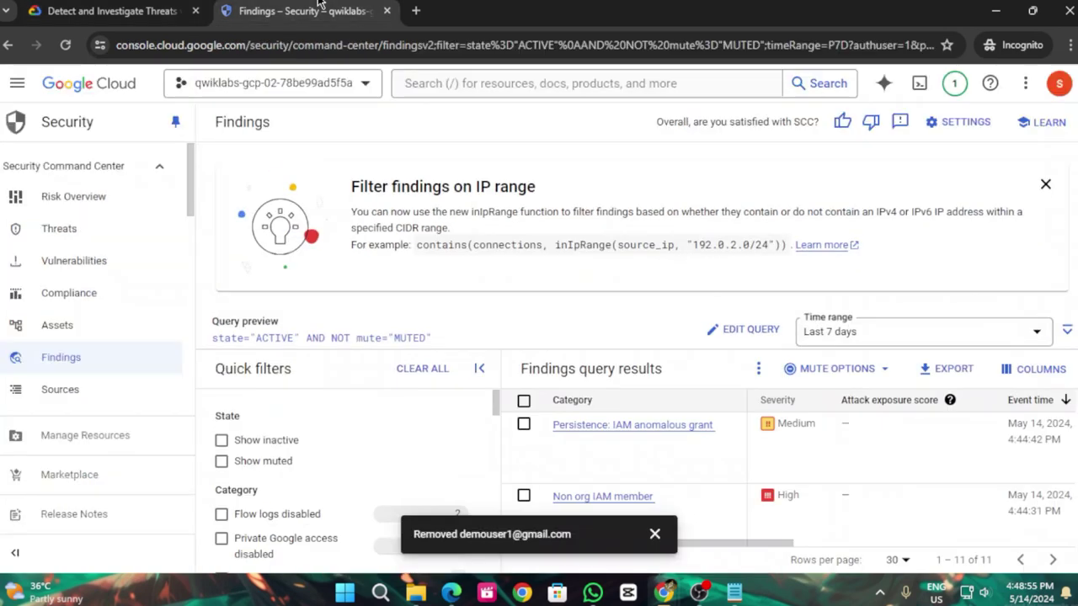
pyautogui.click(16, 83)
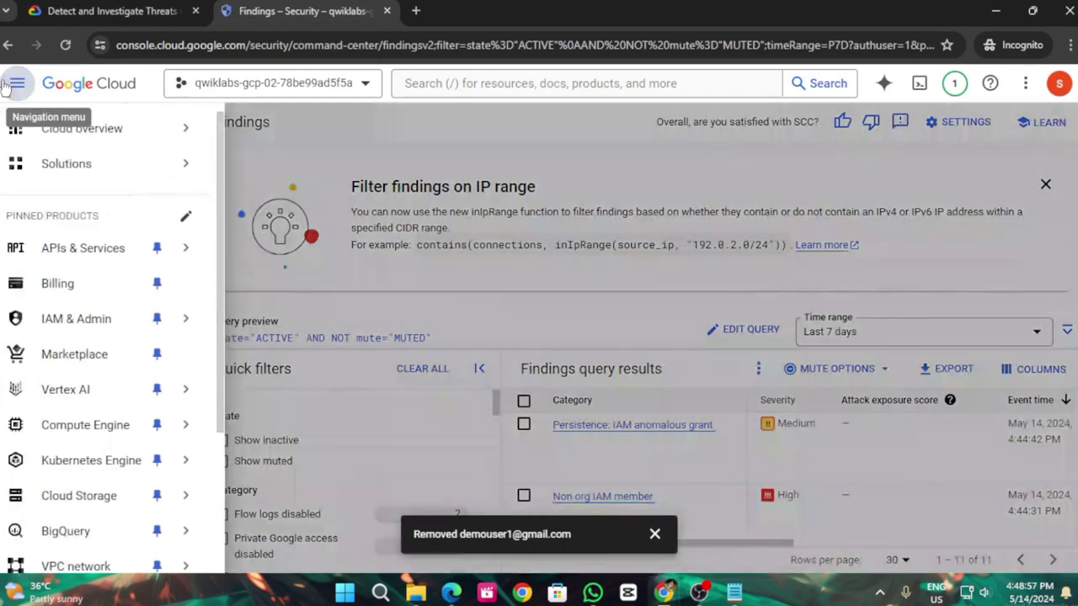
pyautogui.scroll(-2, 110, 481)
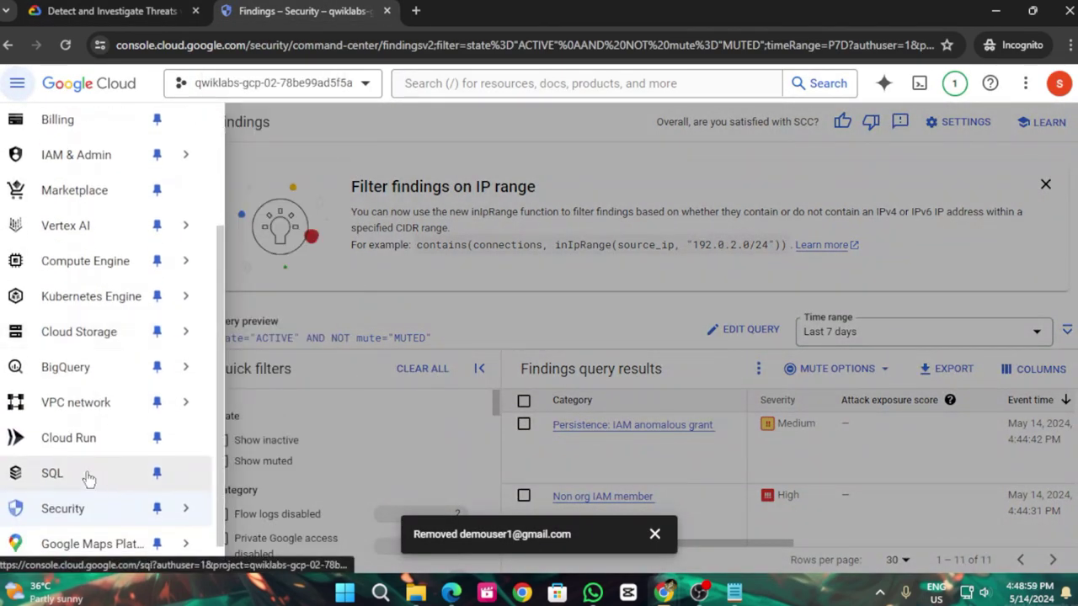
pyautogui.scroll(3, 95, 421)
pyautogui.moveTo(90, 326)
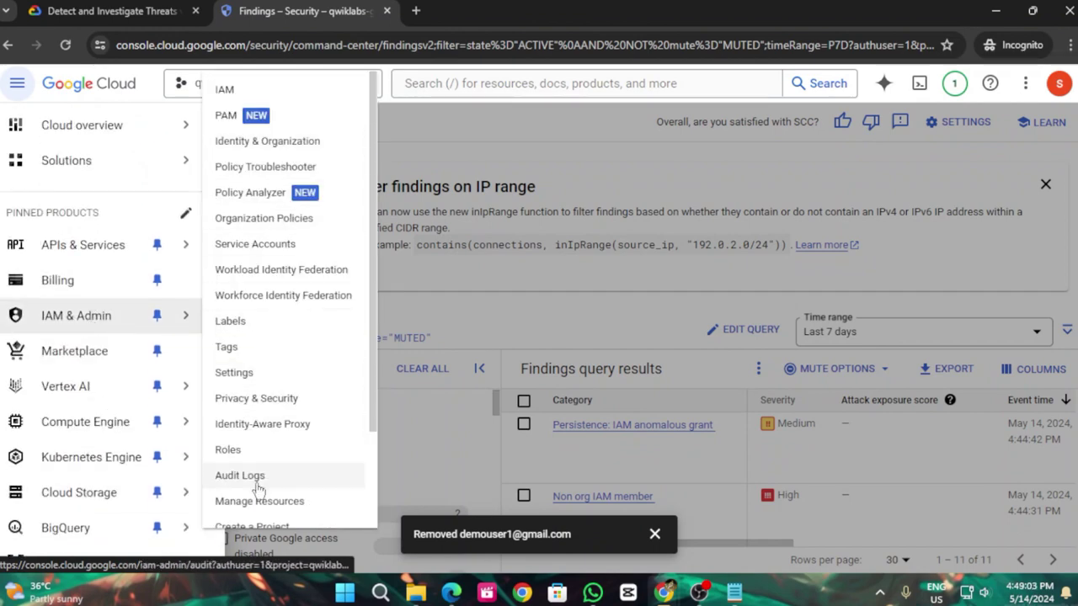
pyautogui.scroll(-1, 253, 480)
pyautogui.click(240, 395)
# Read Task 2 steps 2 to 4, hide the Audit Logs info panel and dismiss the removal notification
pyautogui.click(118, 10)
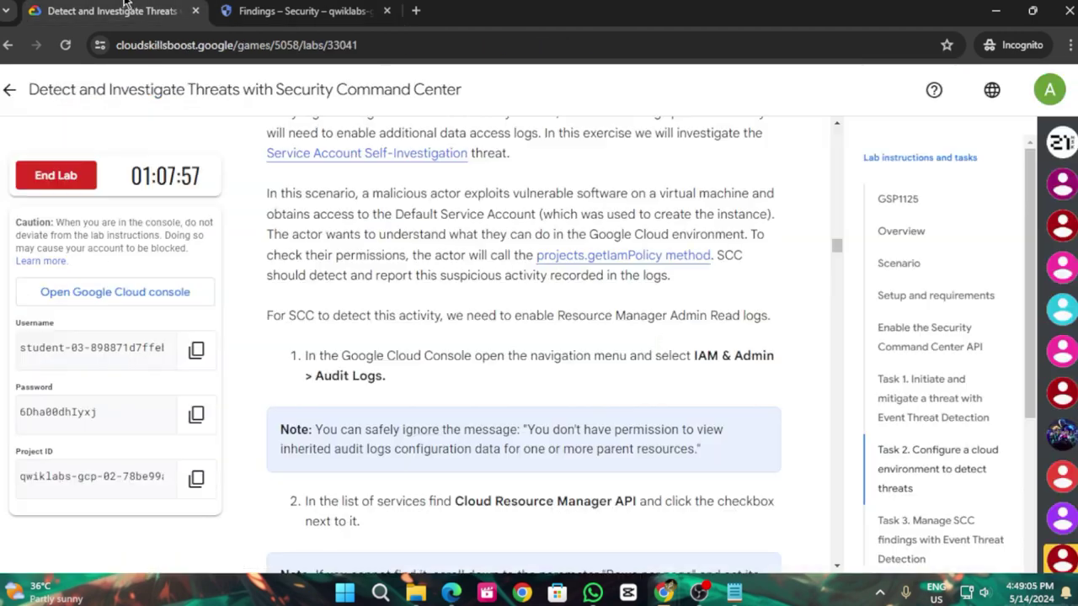
pyautogui.scroll(-3, 413, 428)
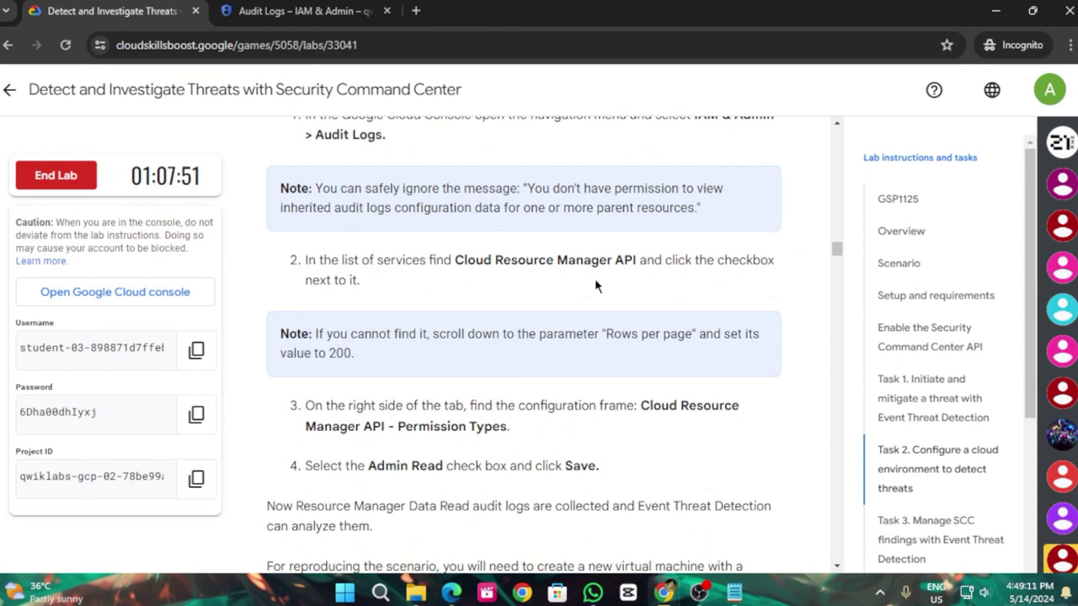
pyautogui.click(299, 9)
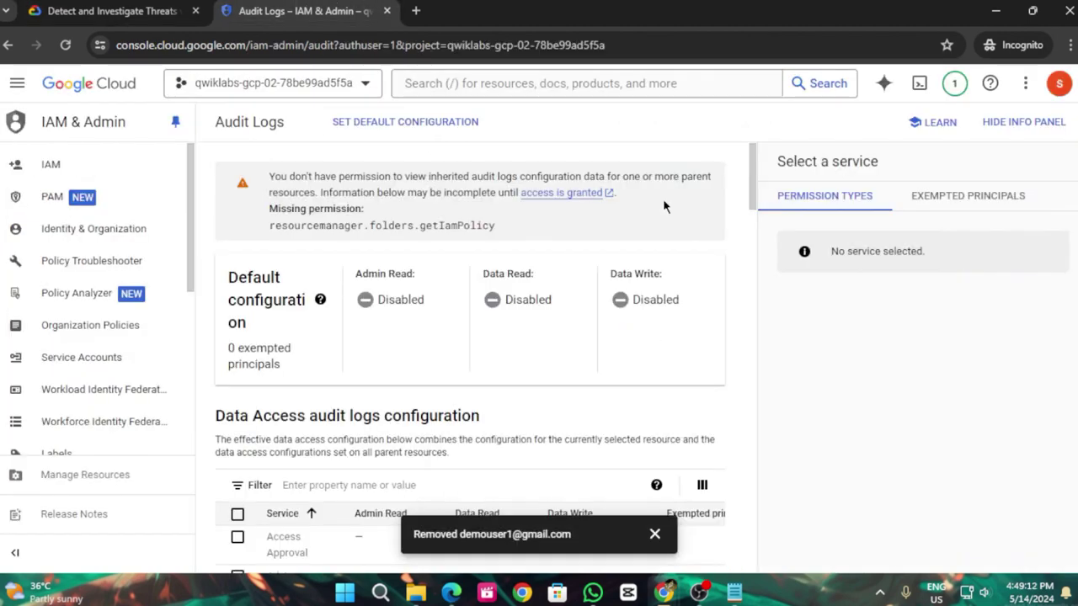
pyautogui.click(1026, 122)
pyautogui.click(654, 533)
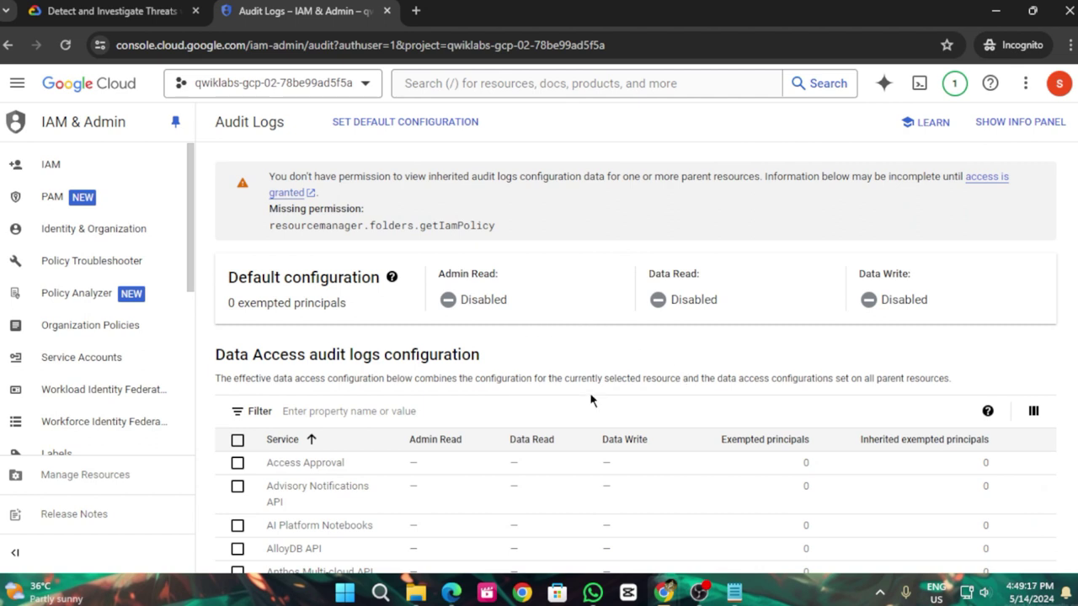
# Look through the Data Access audit logs services for Cloud Resource Manager API
pyautogui.scroll(-9, 563, 429)
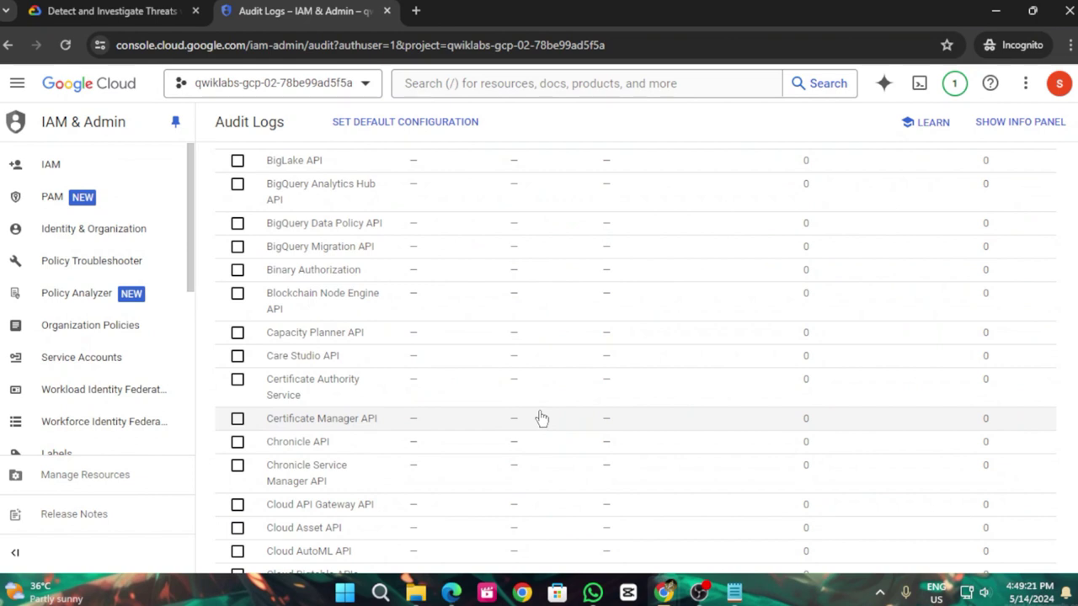
pyautogui.scroll(-4, 542, 418)
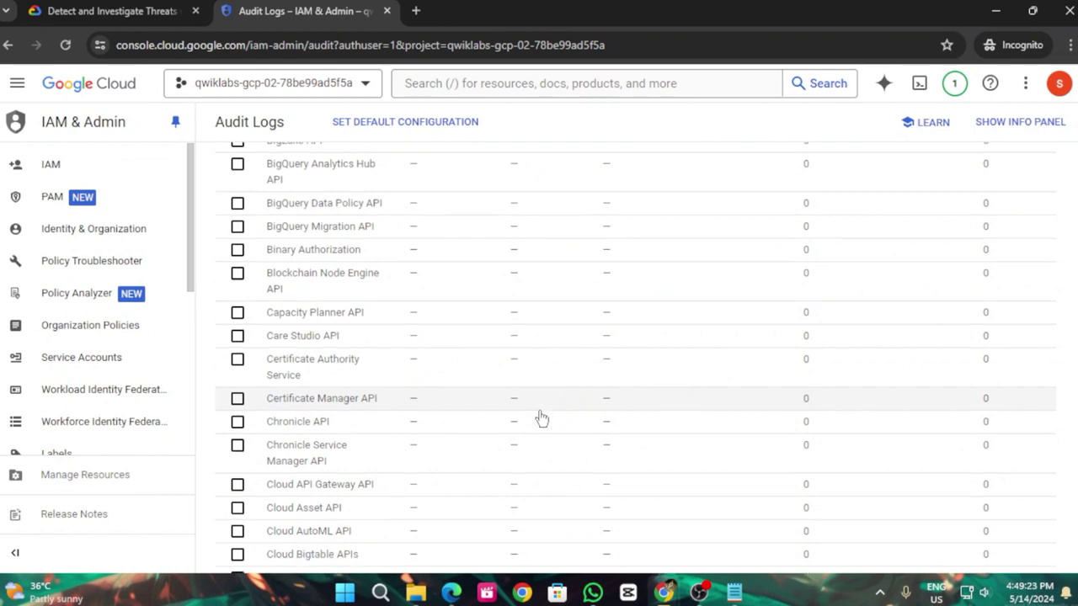
pyautogui.scroll(-6, 541, 419)
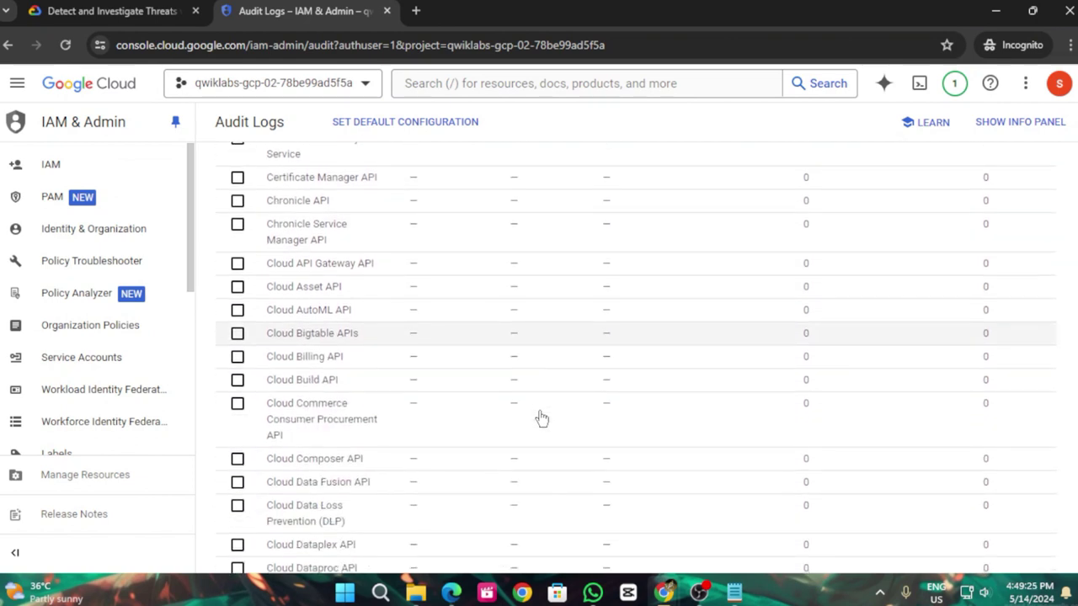
pyautogui.scroll(-4, 543, 416)
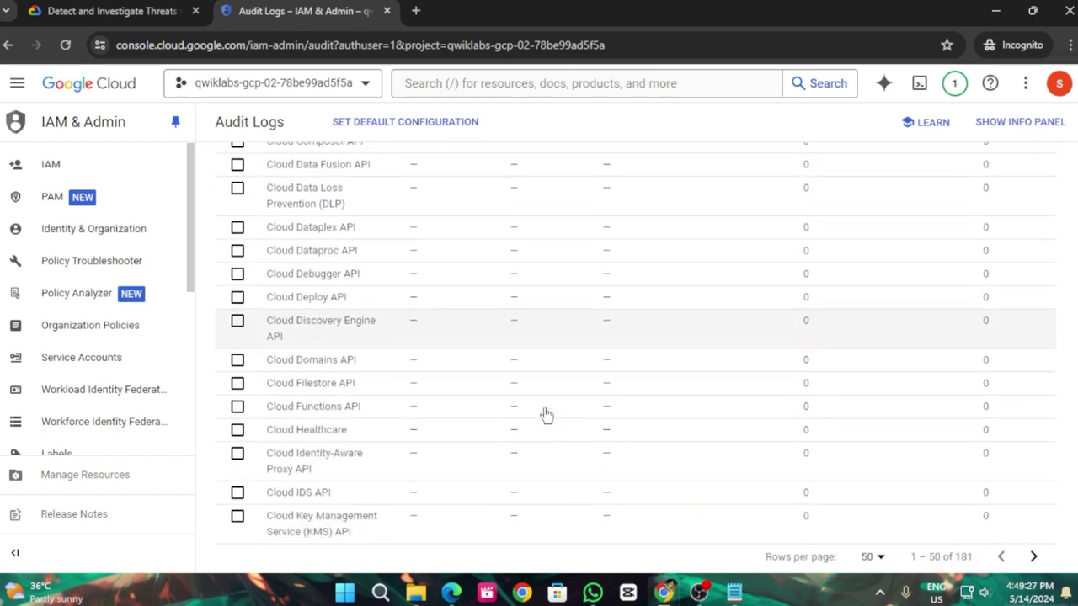
pyautogui.scroll(8, 541, 413)
pyautogui.scroll(2, 542, 412)
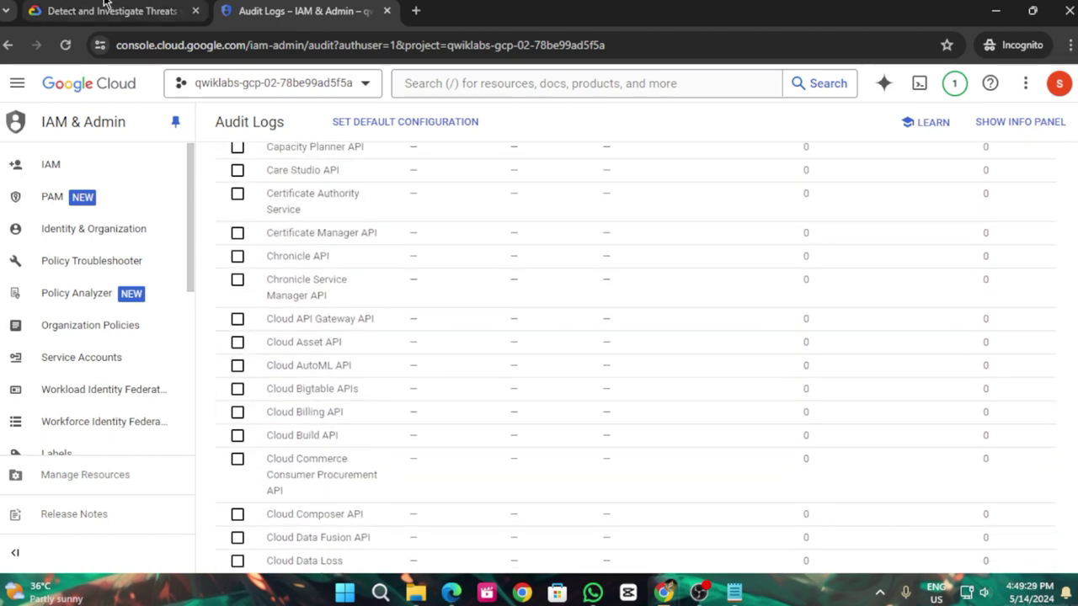
# Copy the service name from lab step 2 and filter the Data Access audit logs configuration by Cloud Resource Manager API
pyautogui.click(105, 10)
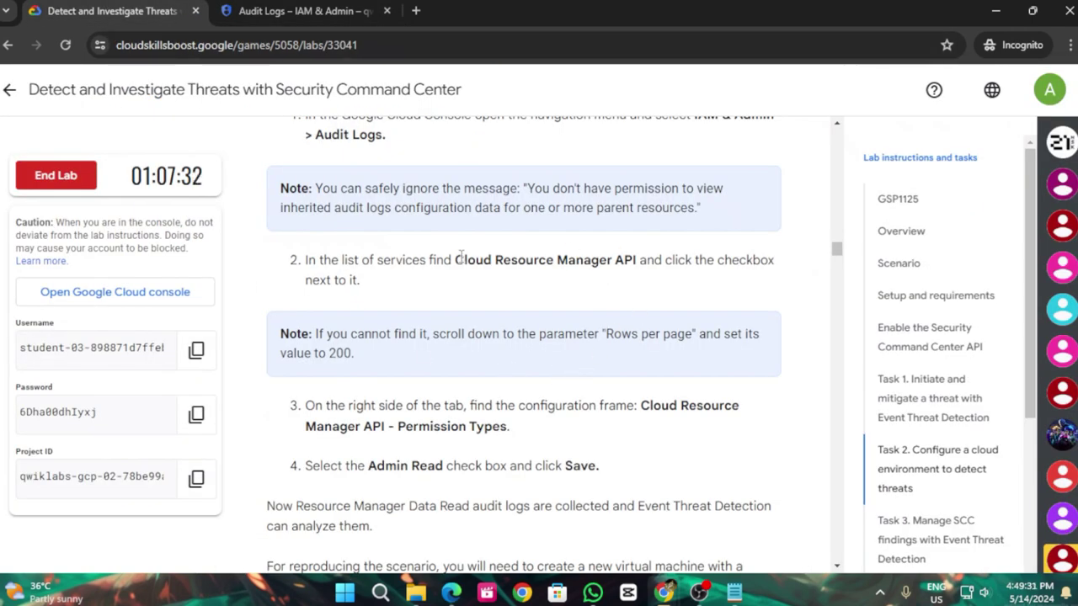
pyautogui.moveTo(456, 259); pyautogui.dragTo(640, 261)
pyautogui.hotkey('ctrl', 'c')
pyautogui.click(303, 10)
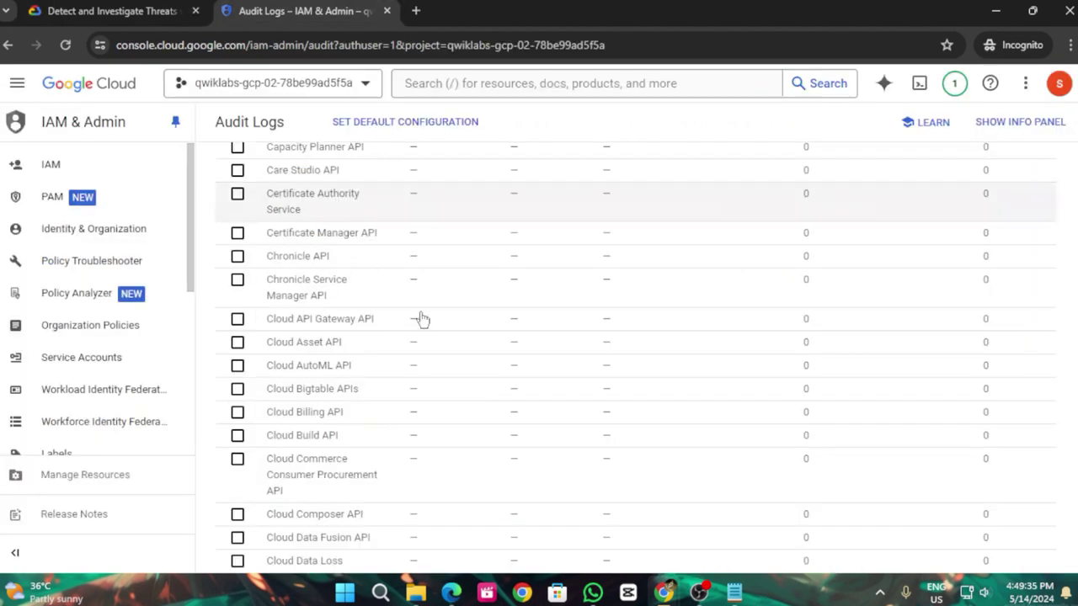
pyautogui.scroll(10, 438, 354)
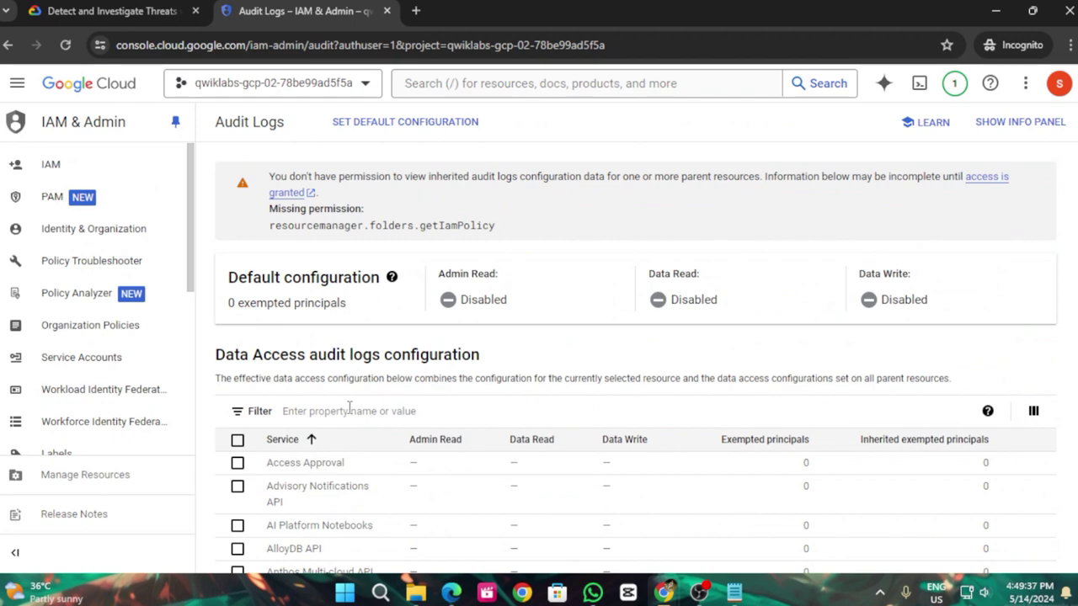
pyautogui.click(349, 410)
pyautogui.hotkey('ctrl', 'v')
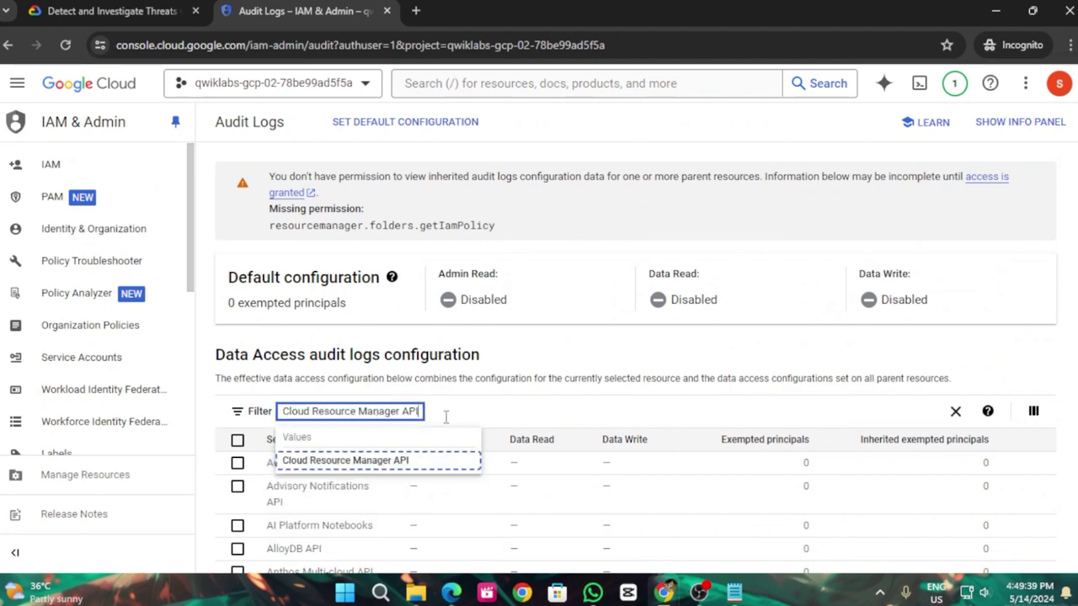
pyautogui.press('Return')
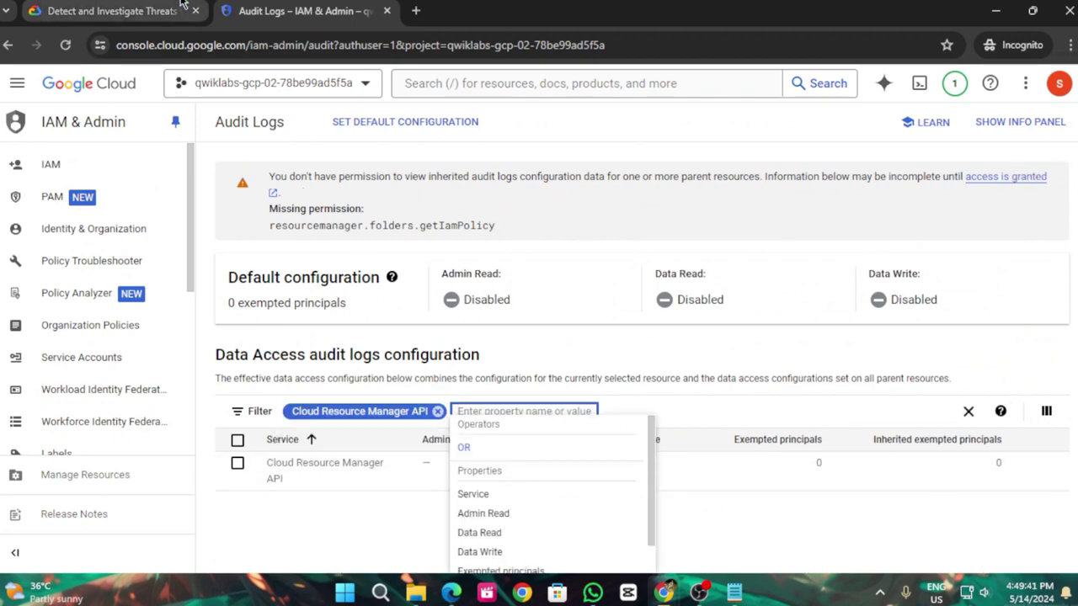
# Select Cloud Resource Manager API in the Data Access audit logs configuration, enable its Admin Read permission type and save
pyautogui.click(145, 5)
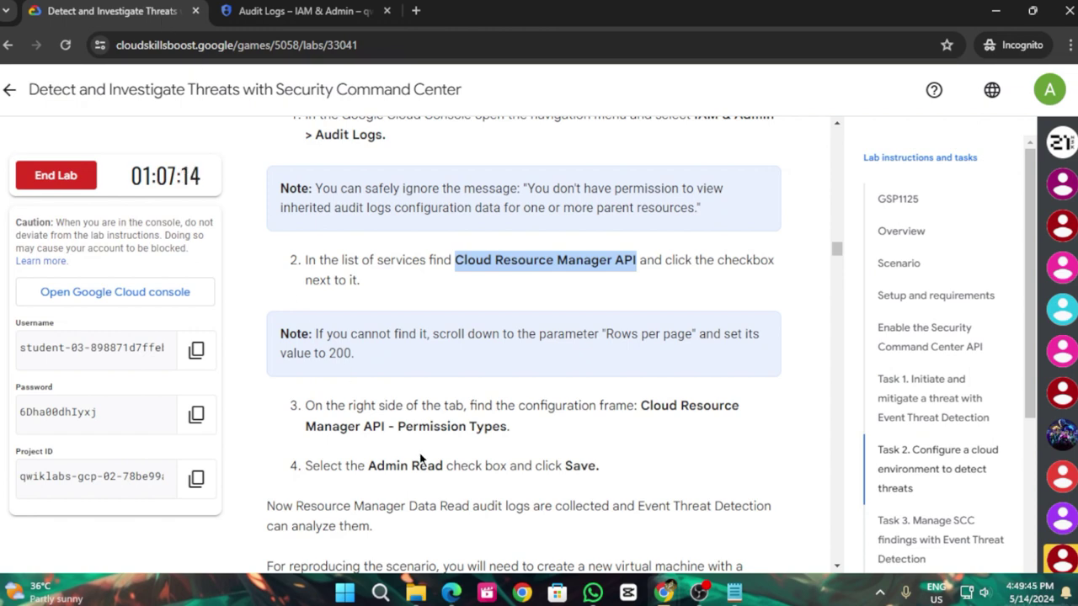
pyautogui.click(313, 8)
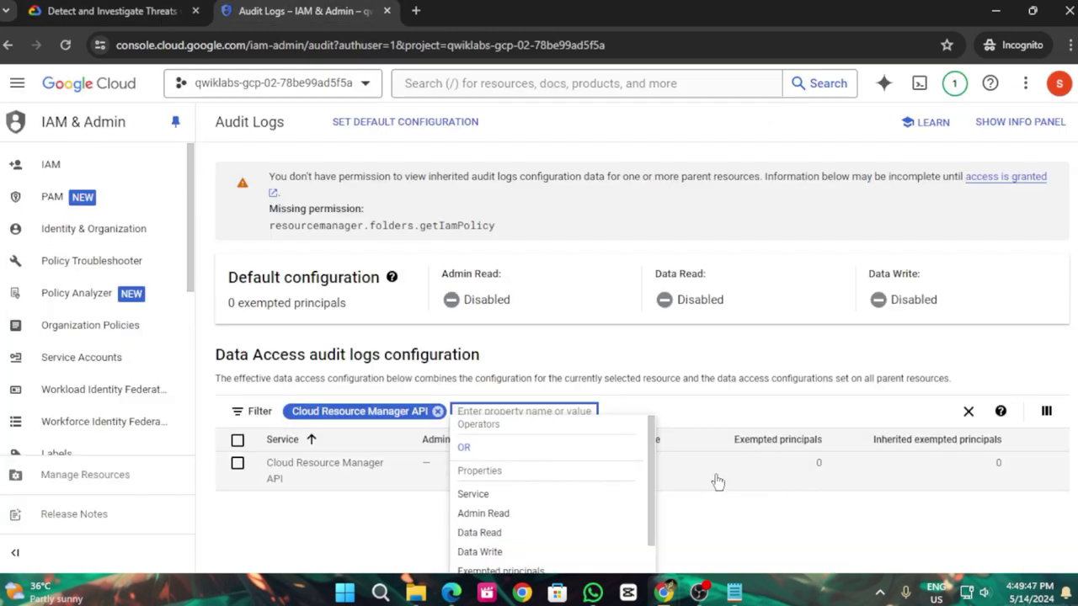
pyautogui.click(238, 463)
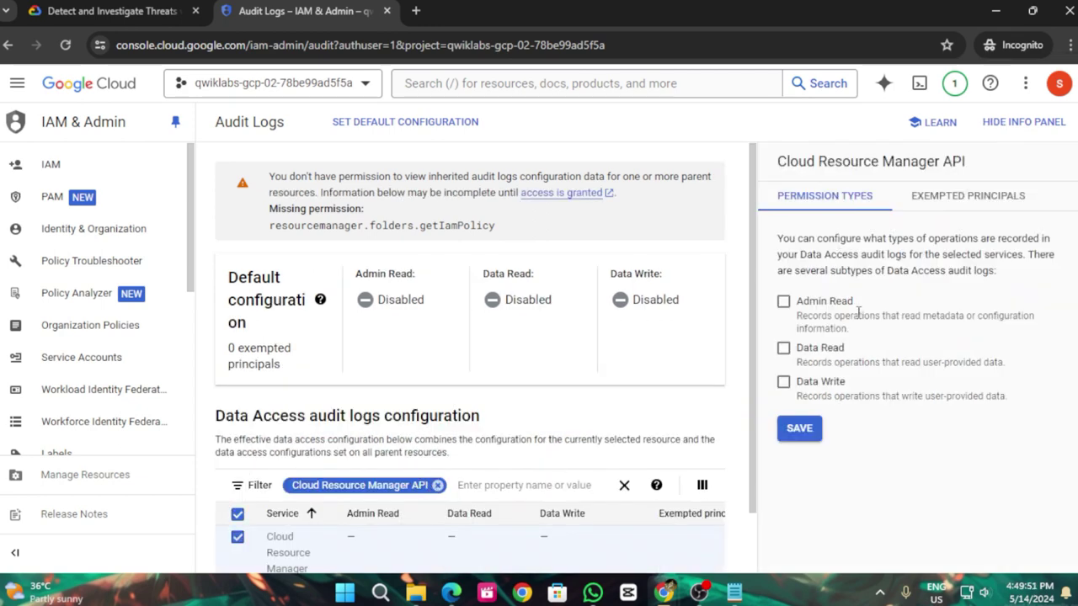
pyautogui.click(112, 10)
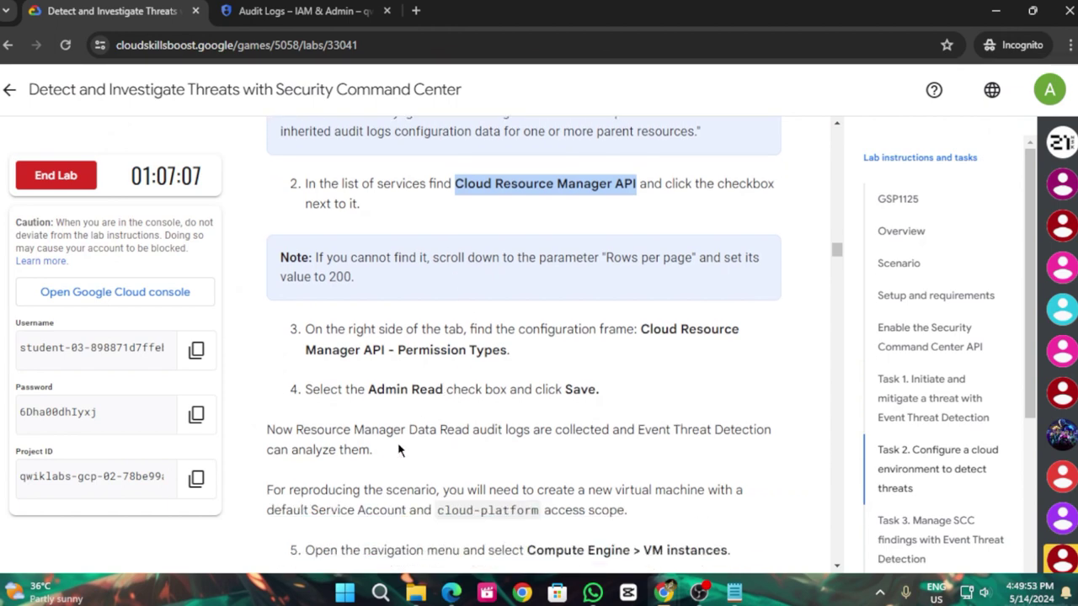
pyautogui.scroll(-1, 451, 421)
pyautogui.hotkey('ctrl', 'Tab')
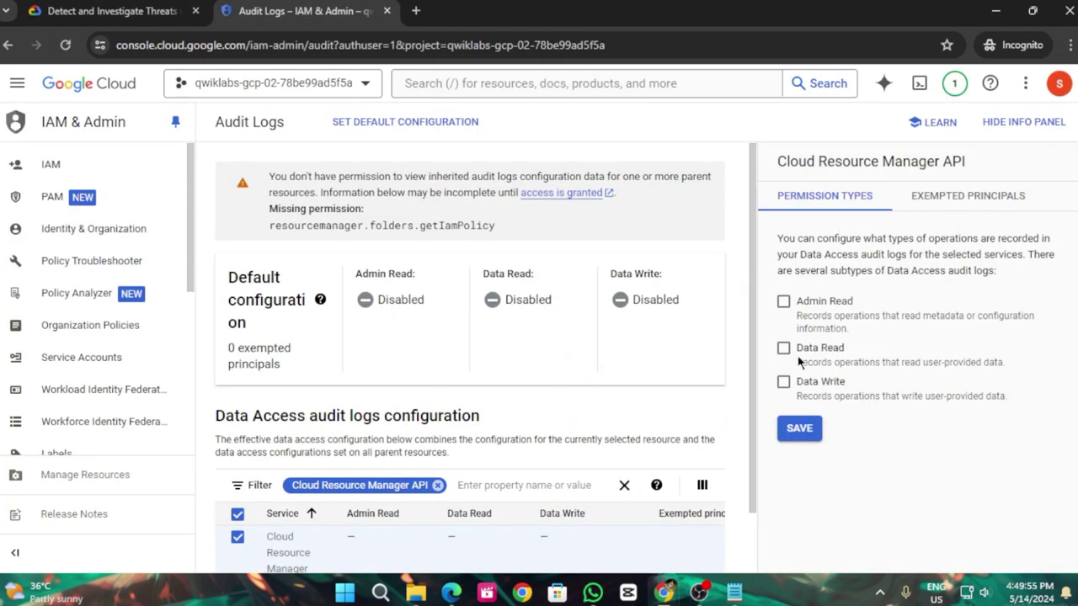
pyautogui.click(783, 300)
pyautogui.click(798, 431)
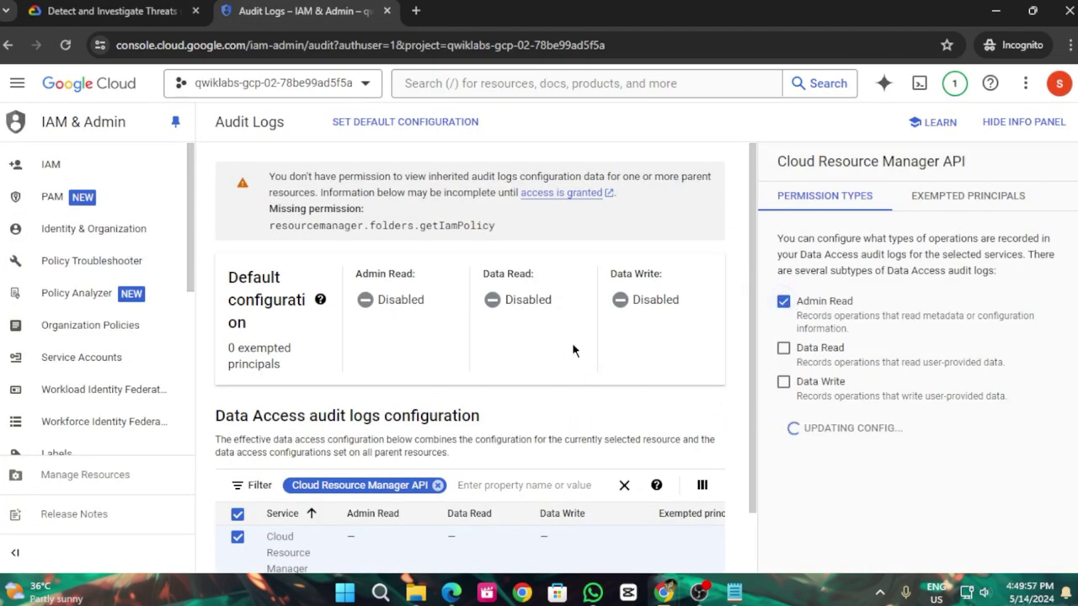
# Read Task 2 steps 5 to 10 of the lab on creating a new VM instance
pyautogui.click(95, 9)
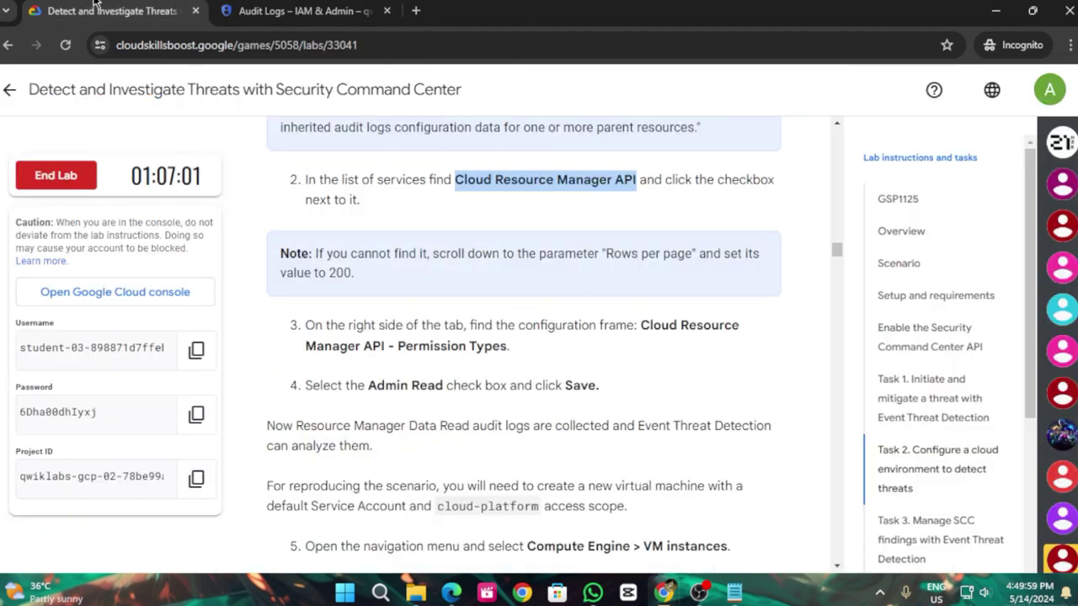
pyautogui.scroll(-4, 550, 467)
pyautogui.scroll(1, 550, 467)
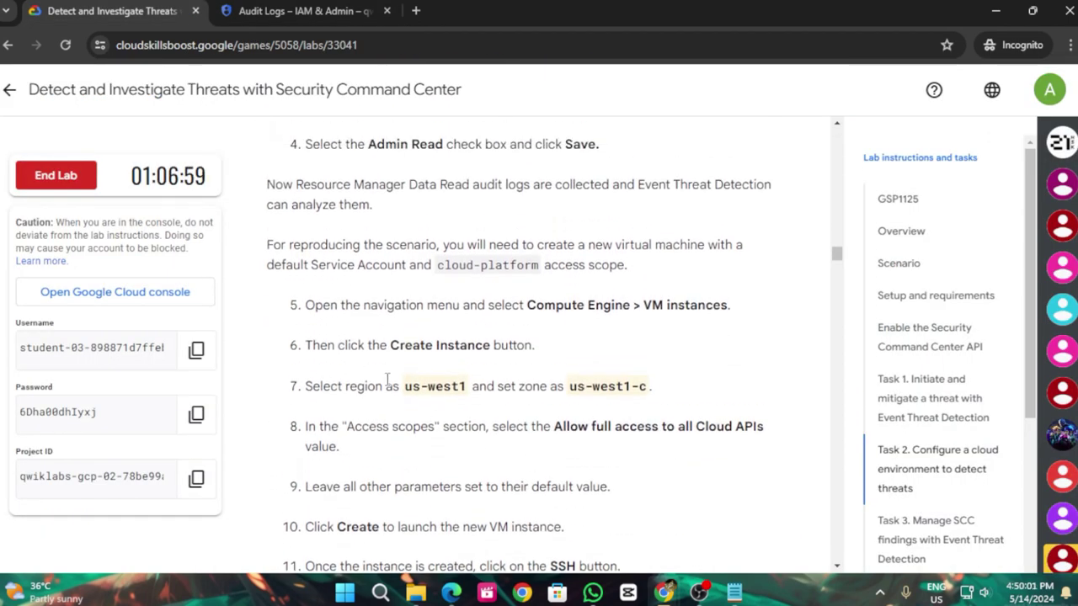
pyautogui.scroll(1, 558, 315)
pyautogui.scroll(-2, 612, 405)
pyautogui.click(343, 6)
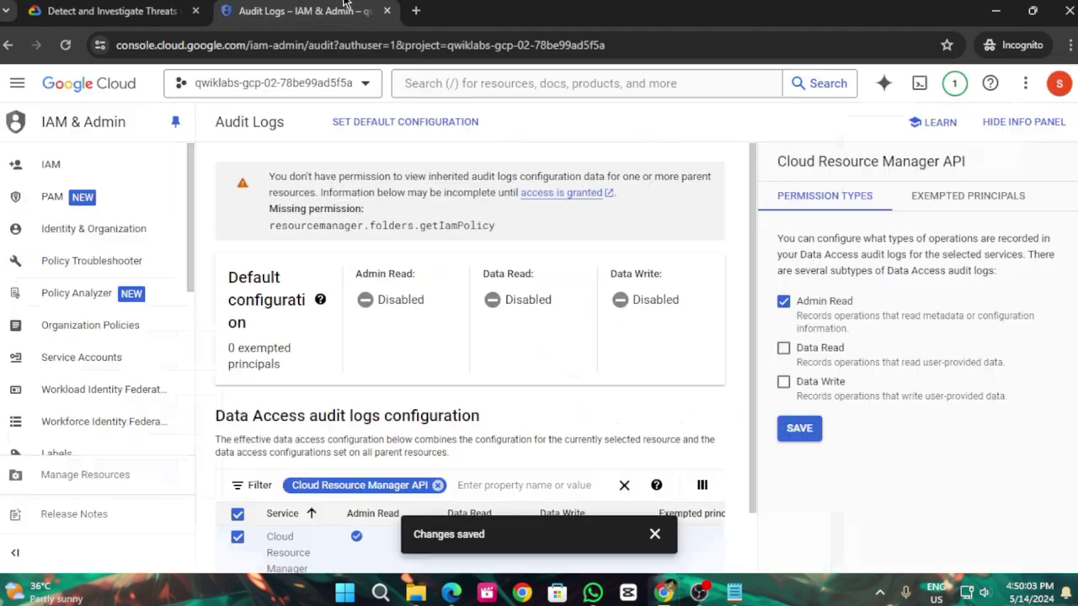
# Dismiss the saved-changes notification and open the Compute Engine VM instances page
pyautogui.click(655, 534)
pyautogui.click(17, 83)
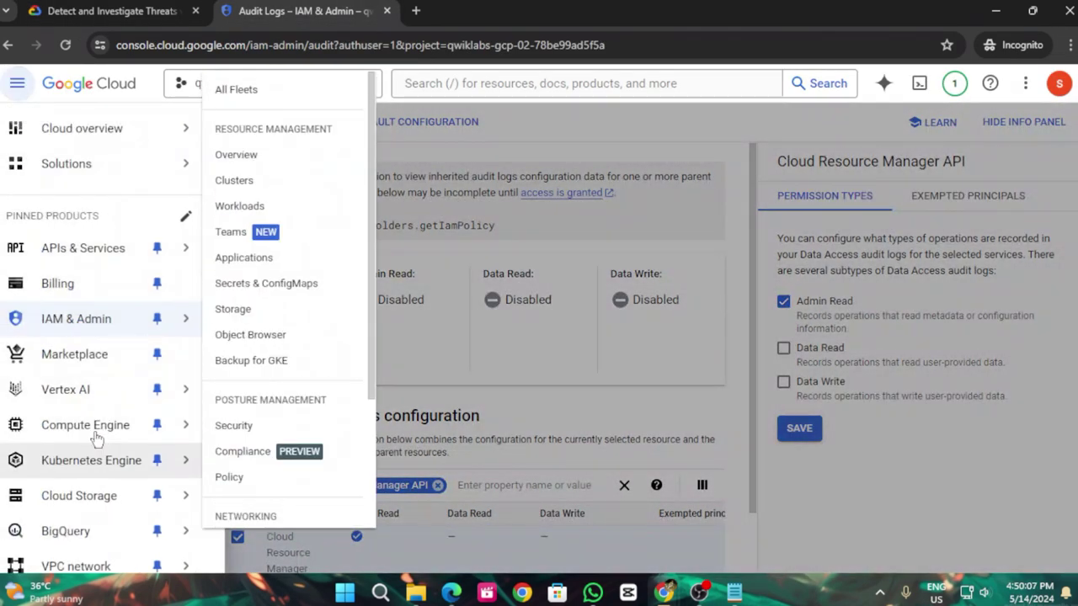
pyautogui.moveTo(100, 425)
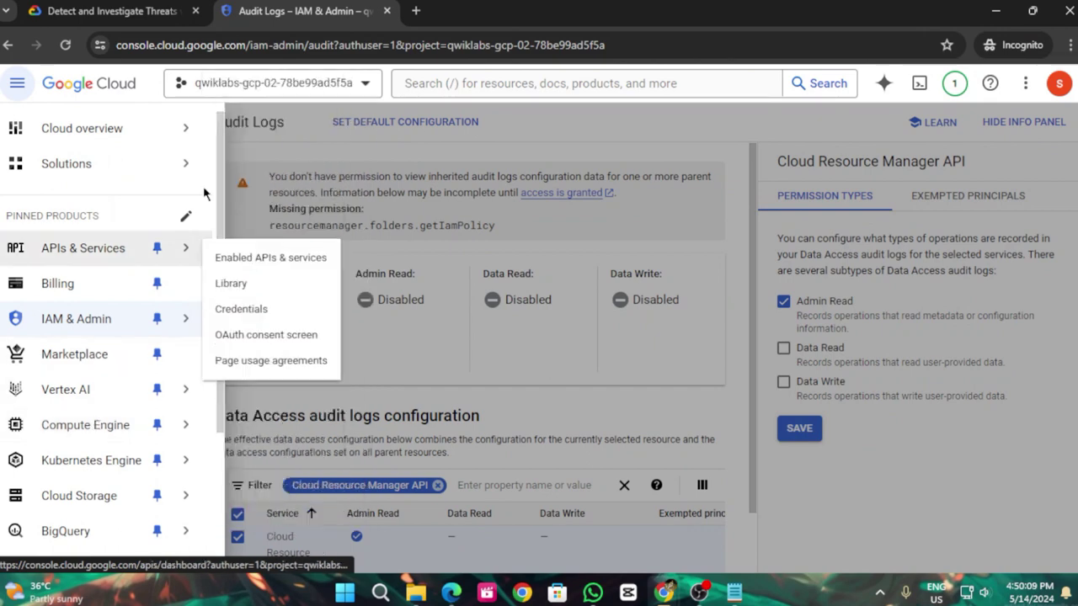
pyautogui.moveTo(85, 459)
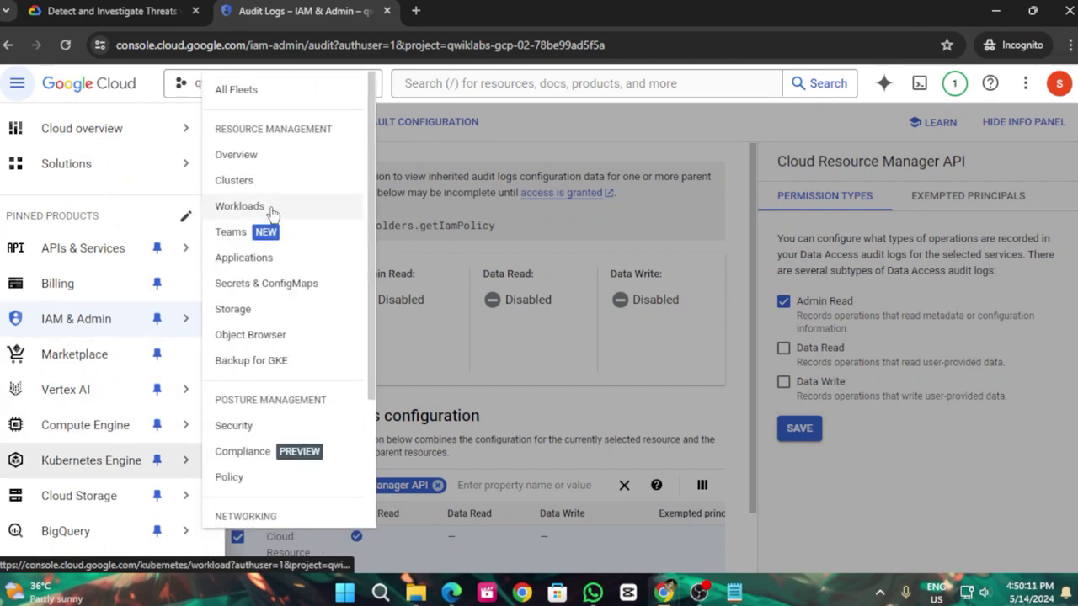
pyautogui.moveTo(168, 424)
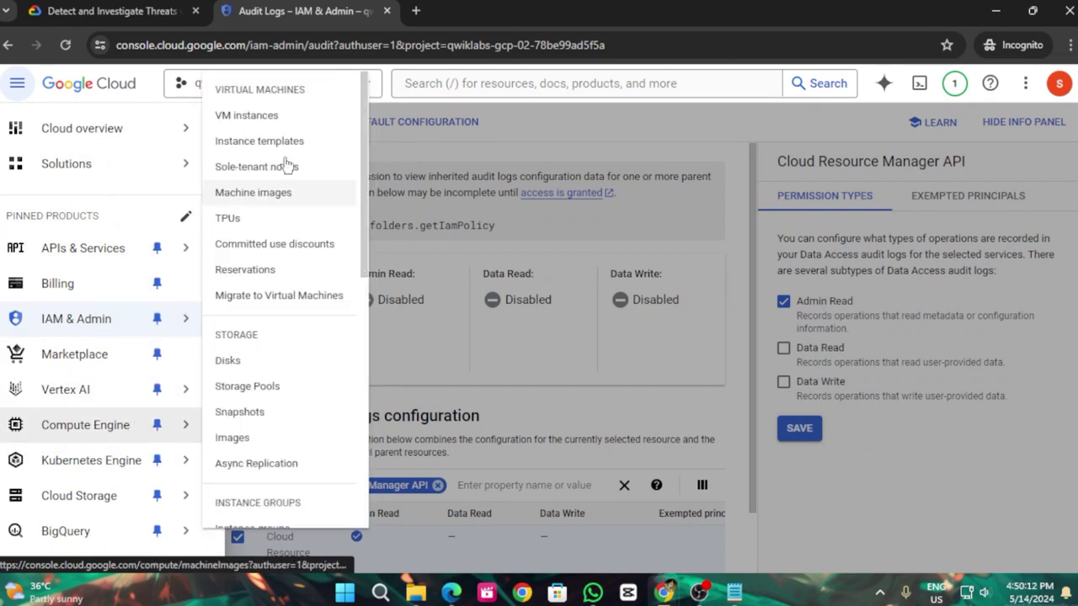
pyautogui.click(246, 115)
# Read lab steps 5 to 13 on creating and connecting to the VM, and copy the project ID
pyautogui.click(109, 10)
pyautogui.scroll(-1, 522, 444)
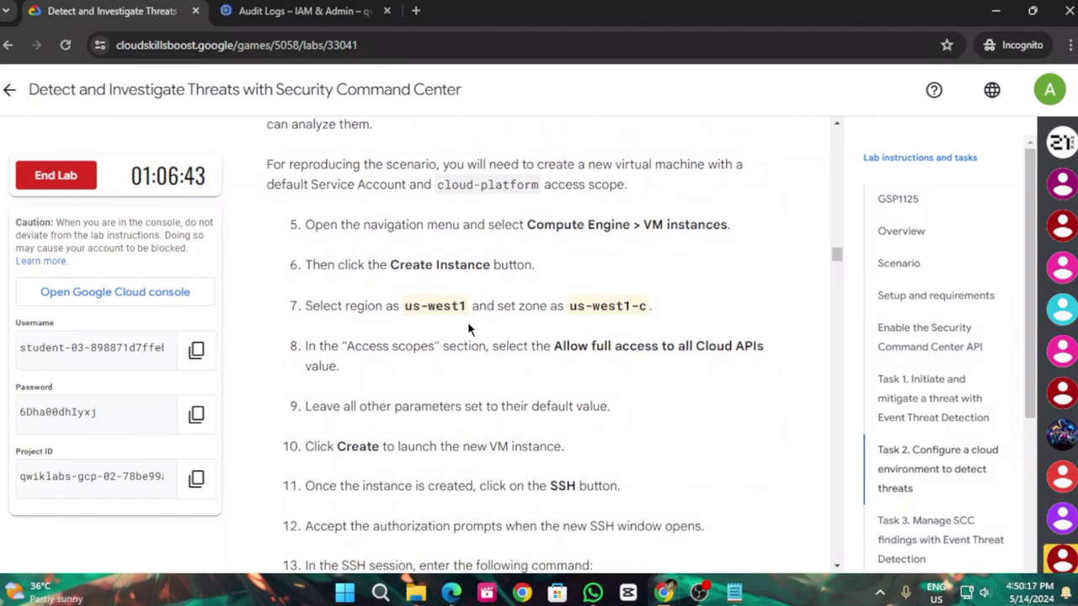
pyautogui.scroll(-1, 500, 313)
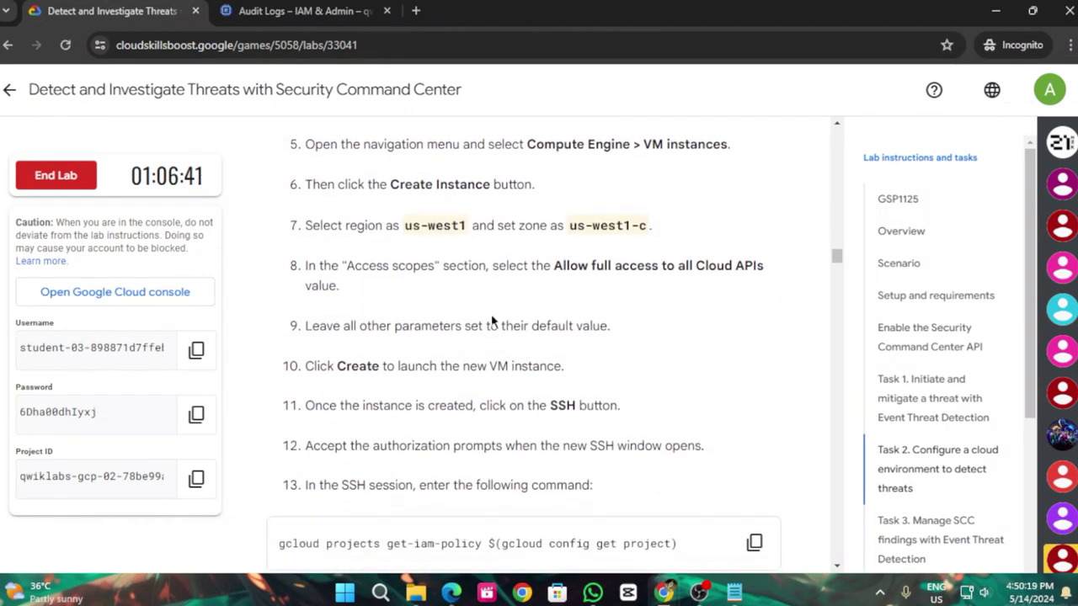
pyautogui.scroll(-1, 485, 316)
pyautogui.scroll(4, 490, 318)
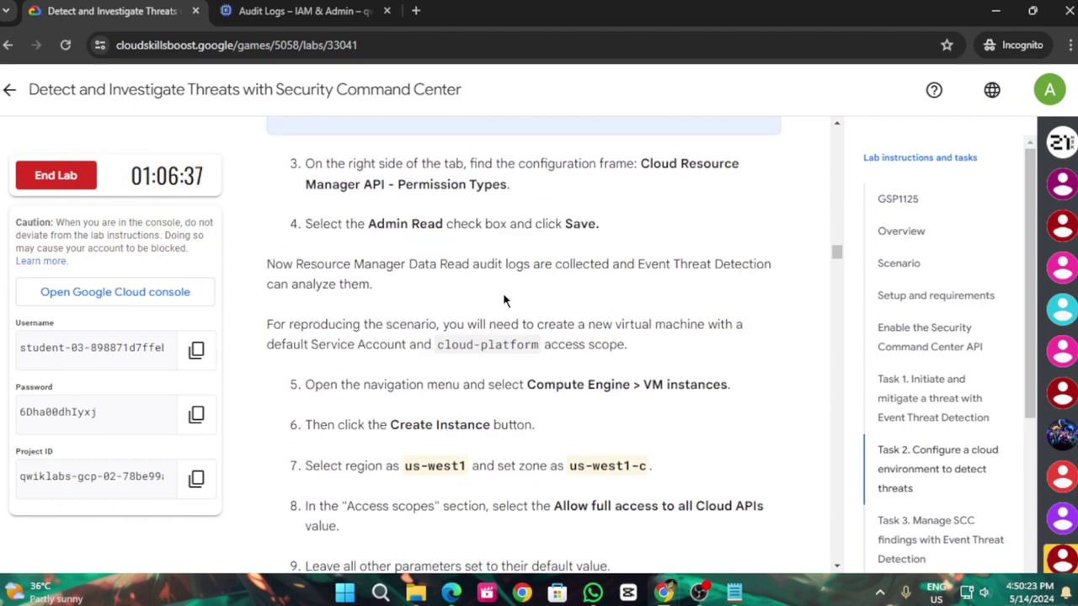
pyautogui.scroll(-1, 504, 297)
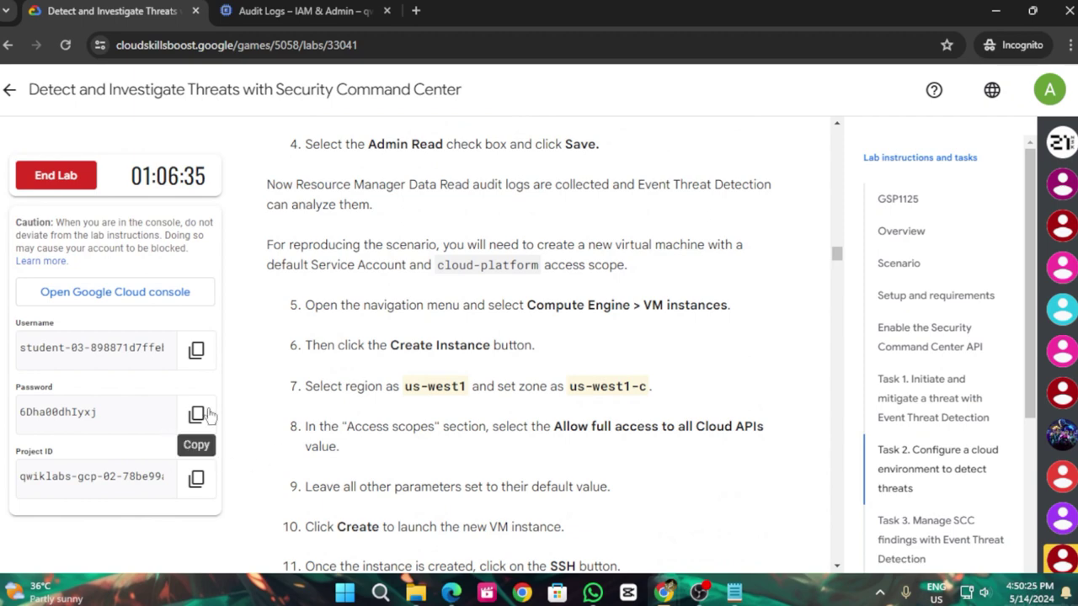
pyautogui.click(196, 478)
# Start creating a new VM instance and close the Learn tutorial panel
pyautogui.click(268, 8)
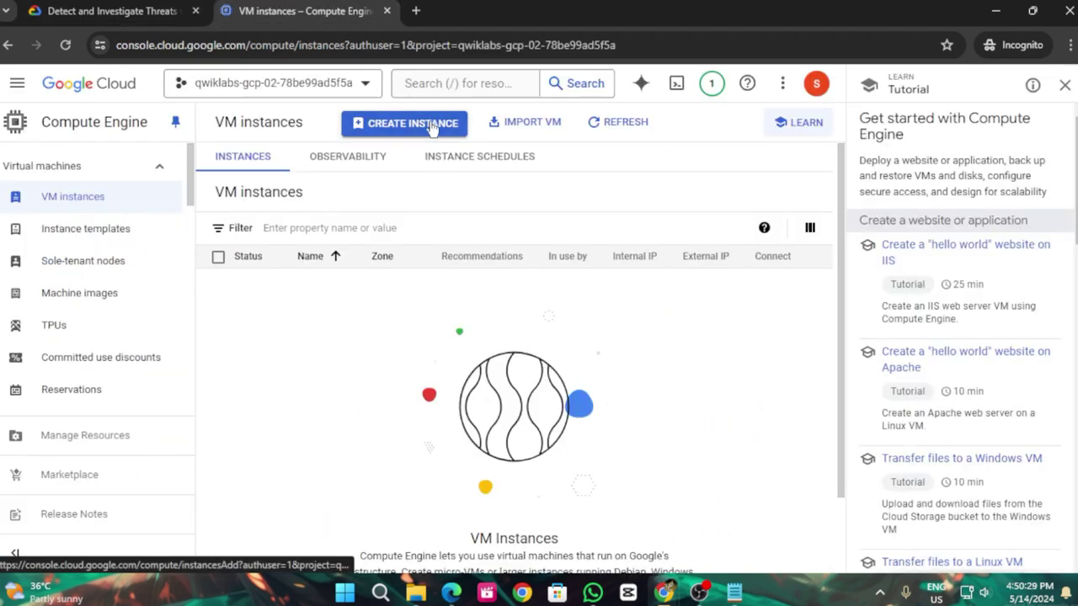
pyautogui.click(380, 124)
pyautogui.click(1064, 87)
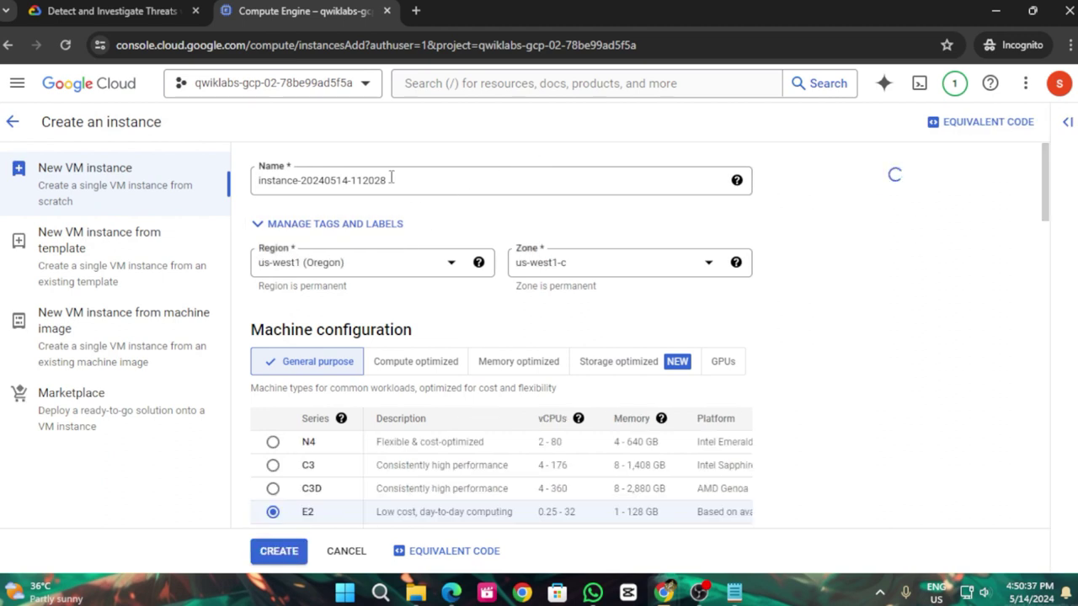
# Shorten the new VM instance's name to instance-1
pyautogui.click(391, 179)
pyautogui.press('BackSpace')
pyautogui.press('BackSpace')
pyautogui.press('BackSpace')
pyautogui.press('BackSpace')
pyautogui.press('BackSpace')
pyautogui.press('BackSpace')
pyautogui.press('BackSpace')
pyautogui.press('BackSpace')
pyautogui.press('BackSpace')
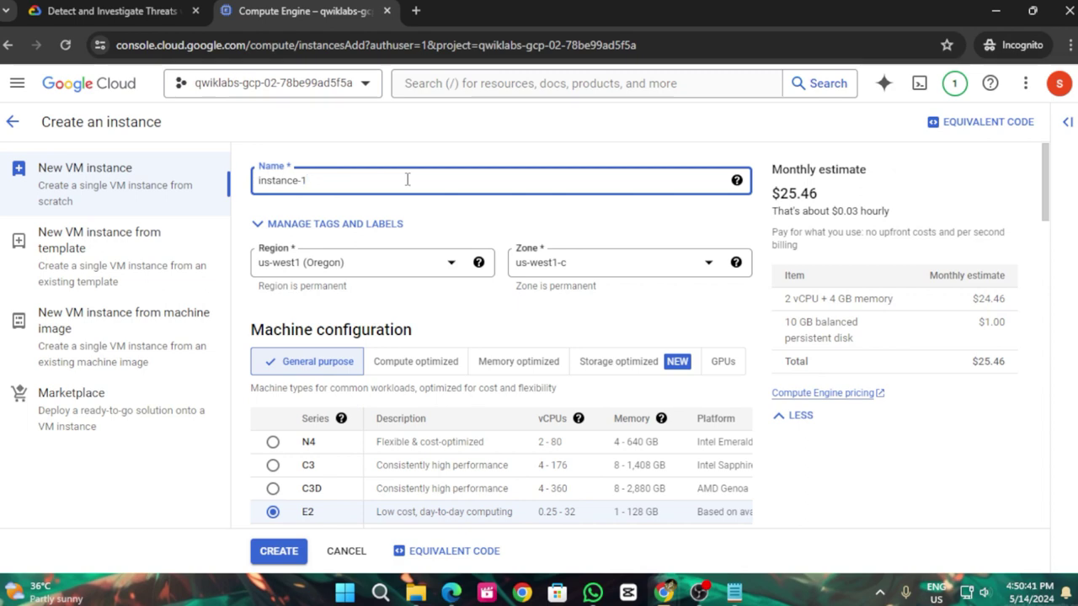
# Check the instance's region and zone against us-west1 and us-west1-c in lab step 7
pyautogui.click(110, 10)
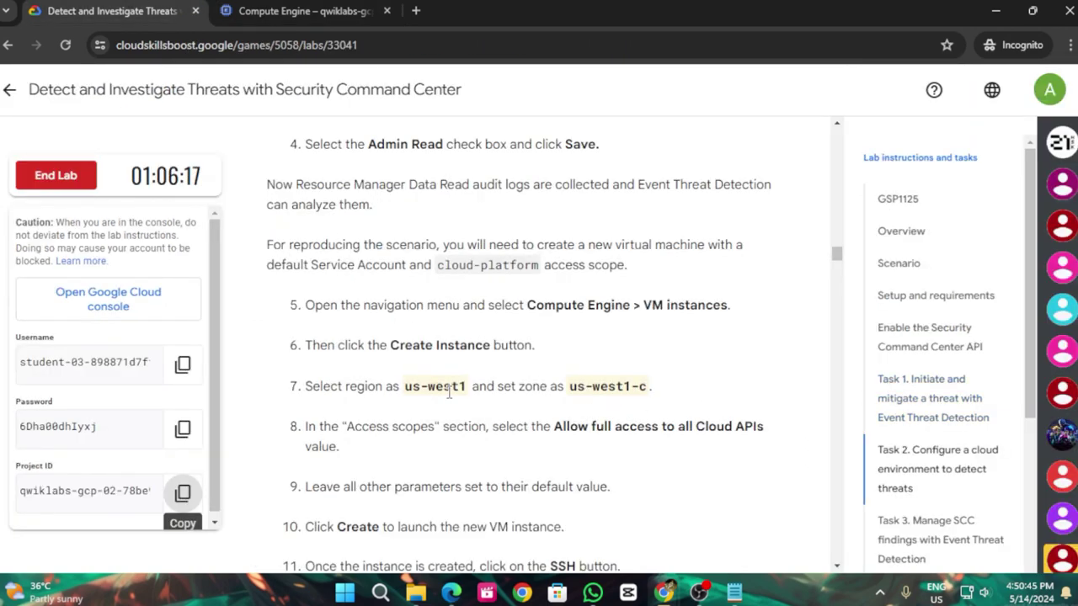
pyautogui.hotkey('ctrl', 'Tab')
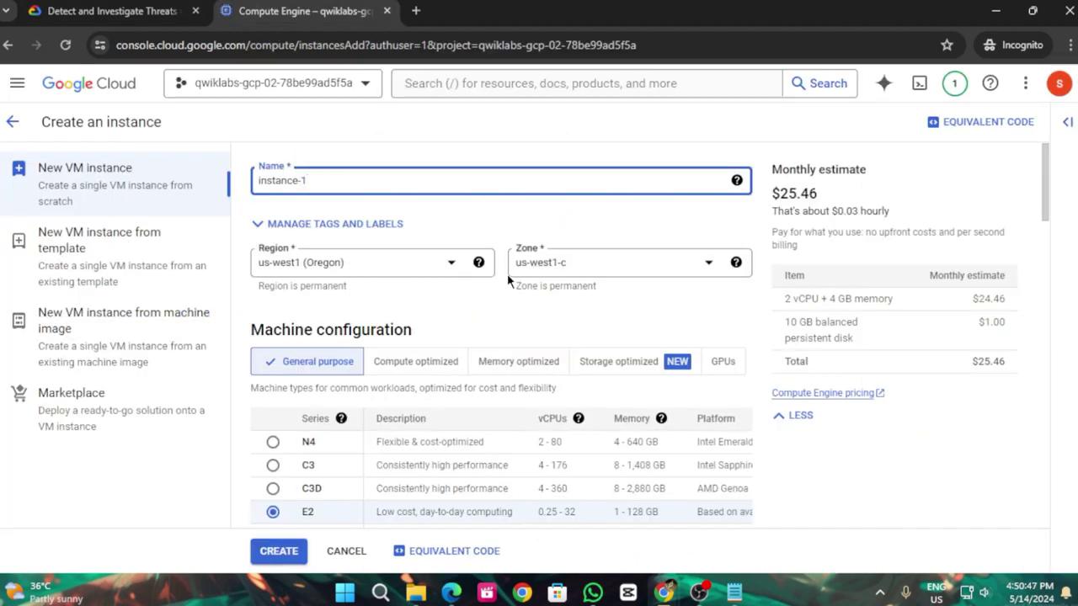
pyautogui.hotkey('ctrl', 'Tab')
# Following lab step 8, set the instance's access scopes to Allow full access to all Cloud APIs
pyautogui.scroll(-2, 479, 393)
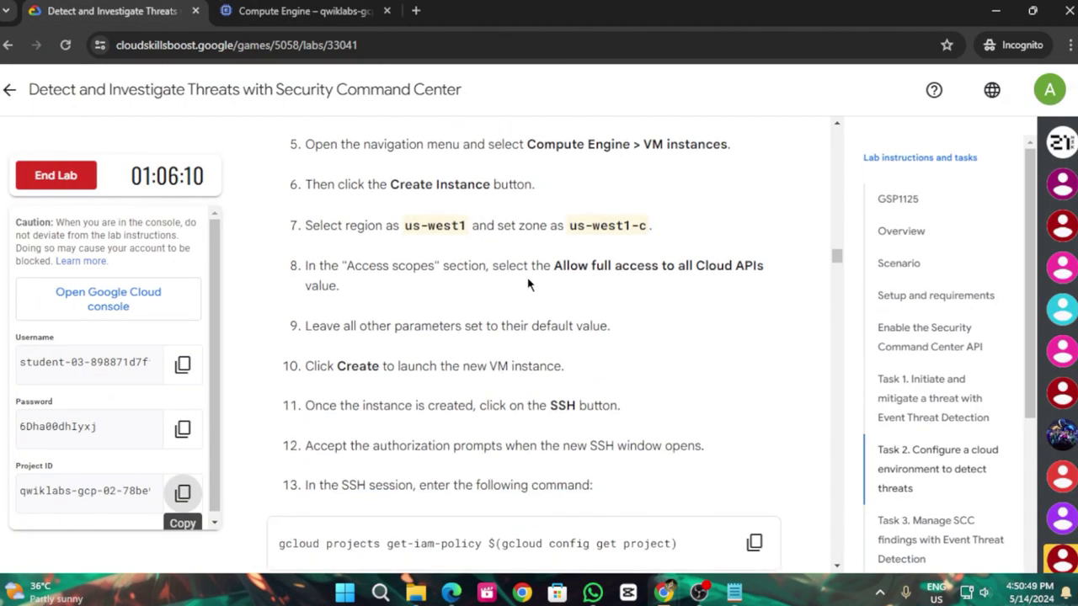
pyautogui.hotkey('ctrl', 'Tab')
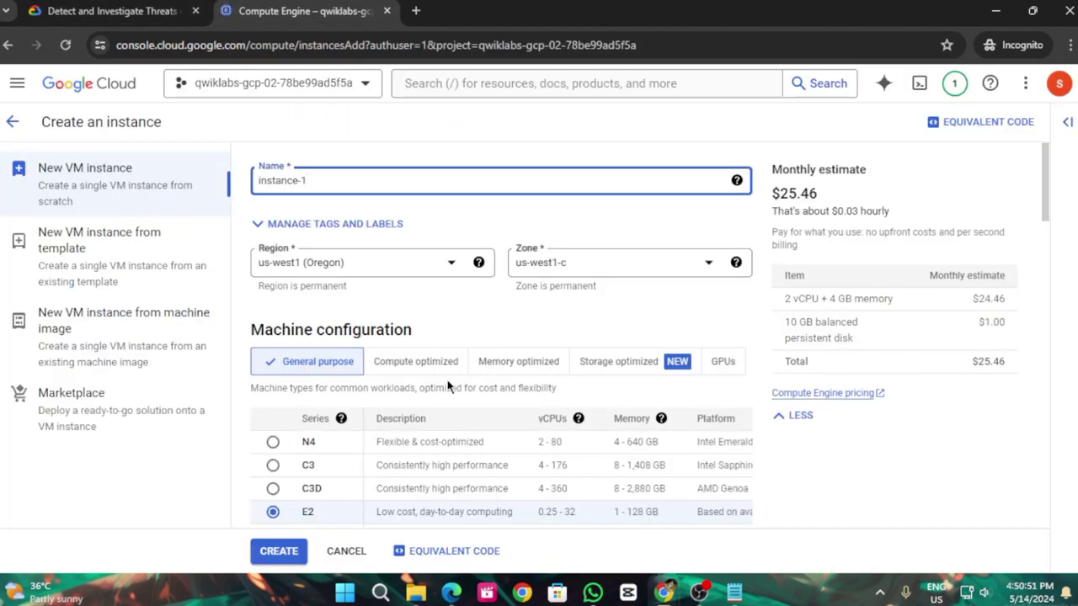
pyautogui.scroll(-5, 452, 388)
pyautogui.scroll(-6, 452, 388)
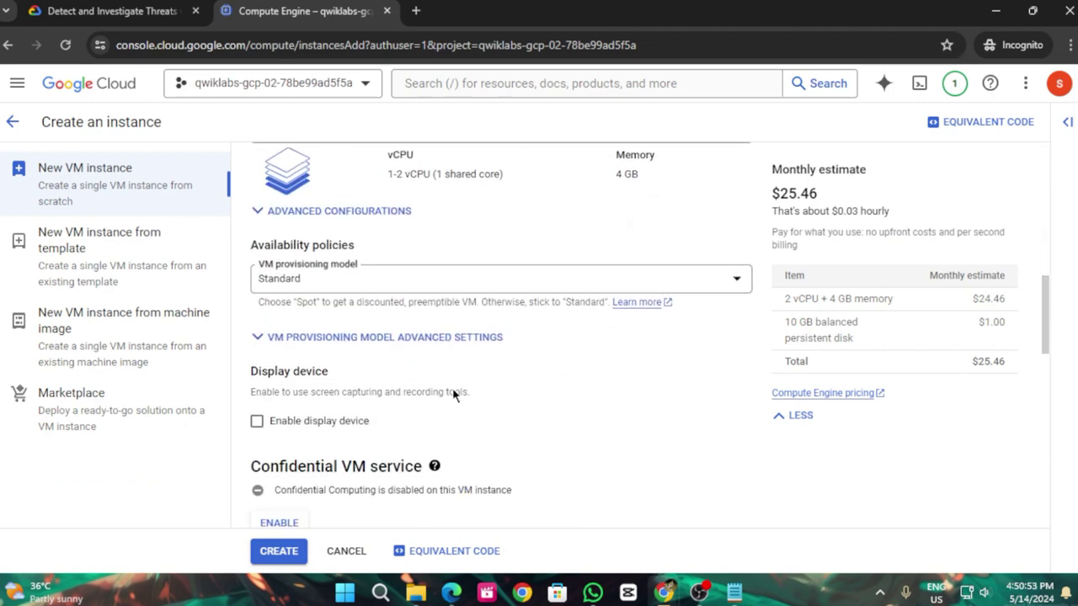
pyautogui.scroll(-6, 452, 394)
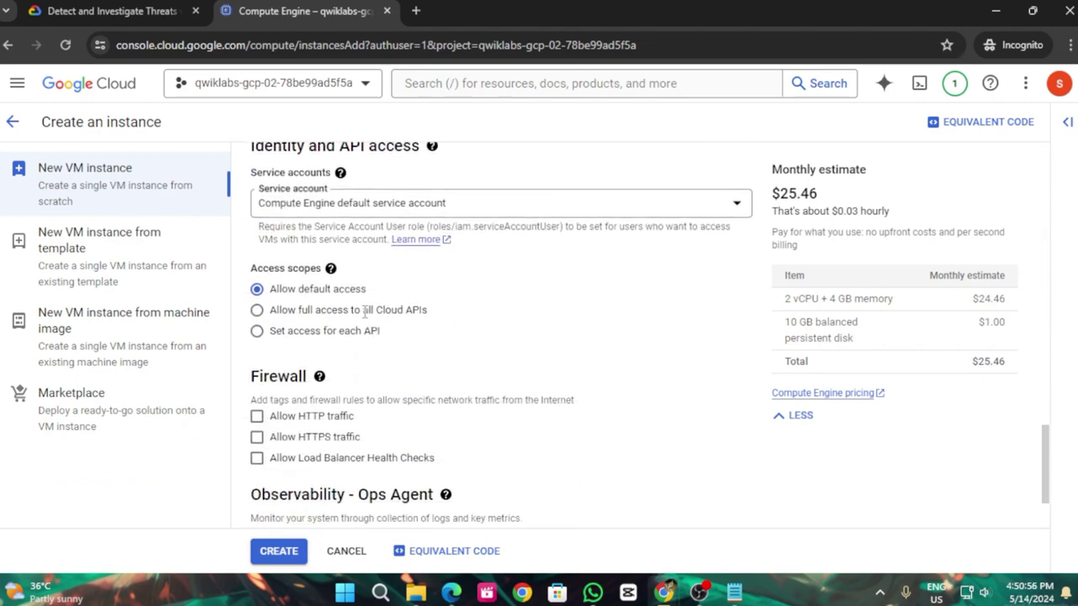
pyautogui.click(256, 310)
# Review lab steps 9 to 13 and create the VM instance with all other parameters at their defaults
pyautogui.click(112, 8)
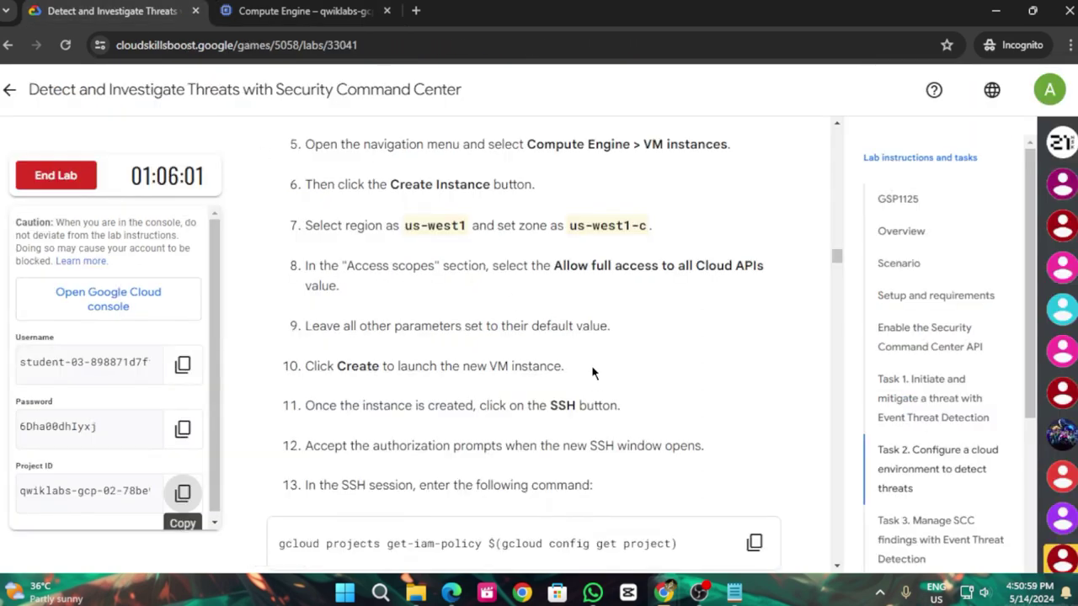
pyautogui.scroll(-1, 591, 371)
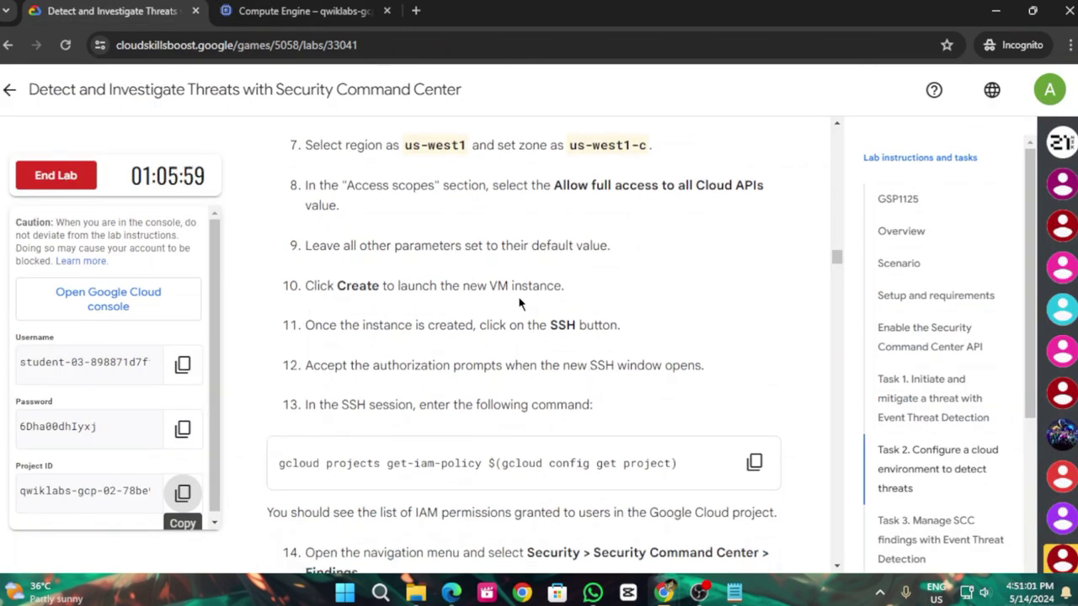
pyautogui.scroll(-1, 530, 305)
pyautogui.click(295, 11)
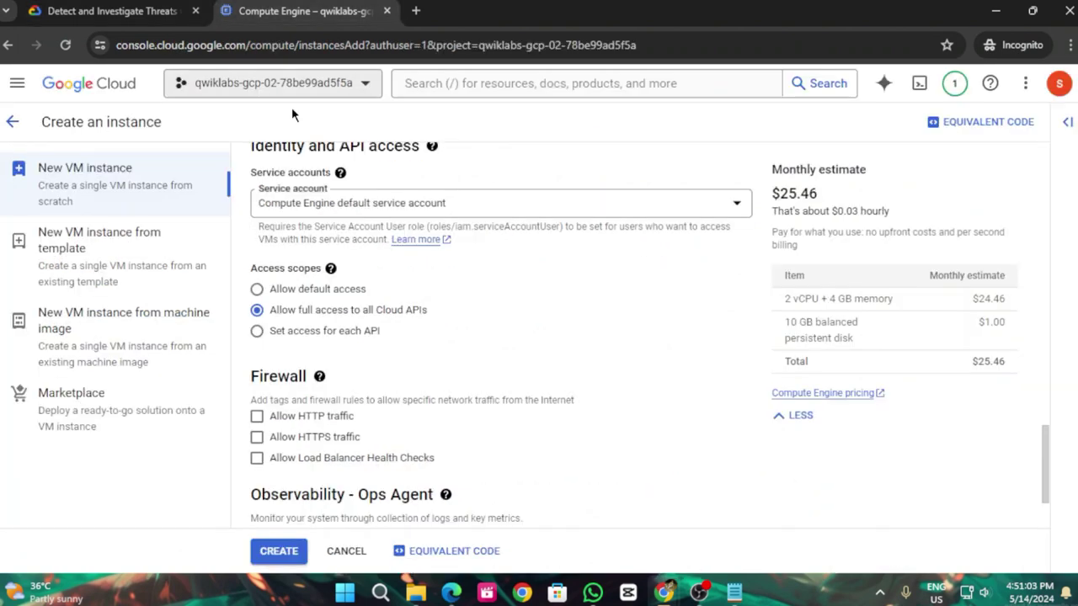
pyautogui.scroll(-2, 294, 488)
pyautogui.click(289, 549)
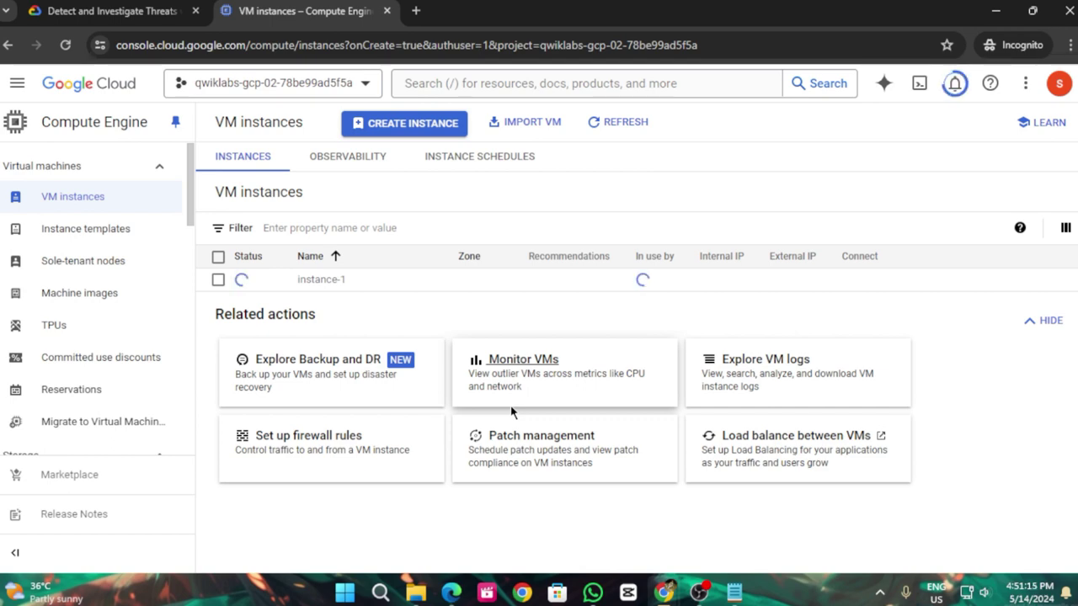
# Copy the command gcloud projects get-iam-policy $(gcloud config get project) from lab step 13 and read steps 14 and 15
pyautogui.click(89, 5)
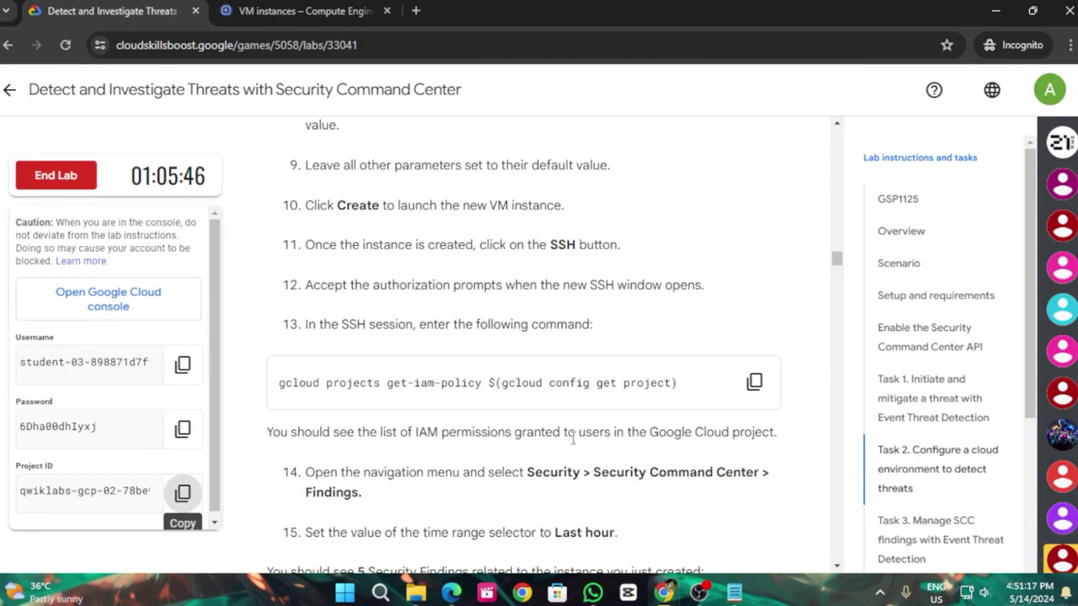
pyautogui.scroll(-1, 573, 436)
pyautogui.click(752, 303)
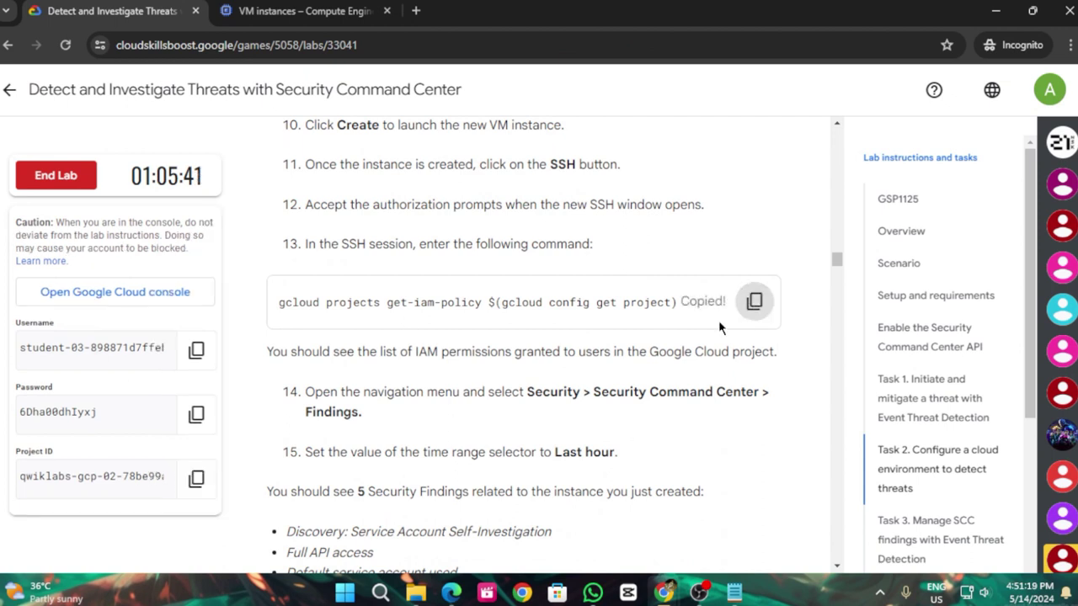
pyautogui.scroll(-1, 699, 345)
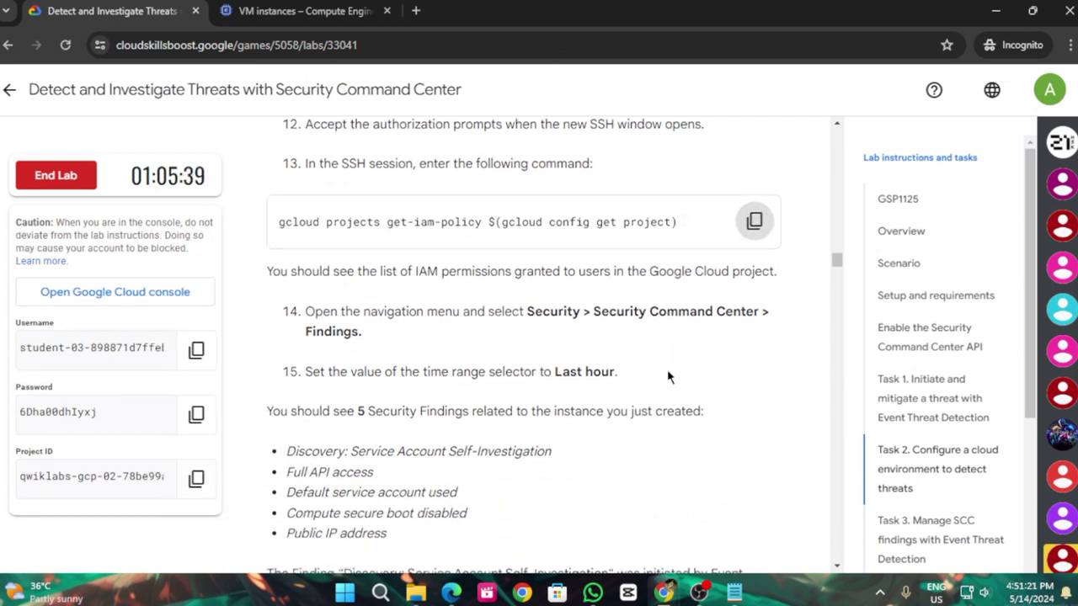
# Authorize an SSH connection to instance-1 and run gcloud projects get-iam-policy $(gcloud config get project) in it
pyautogui.click(322, 5)
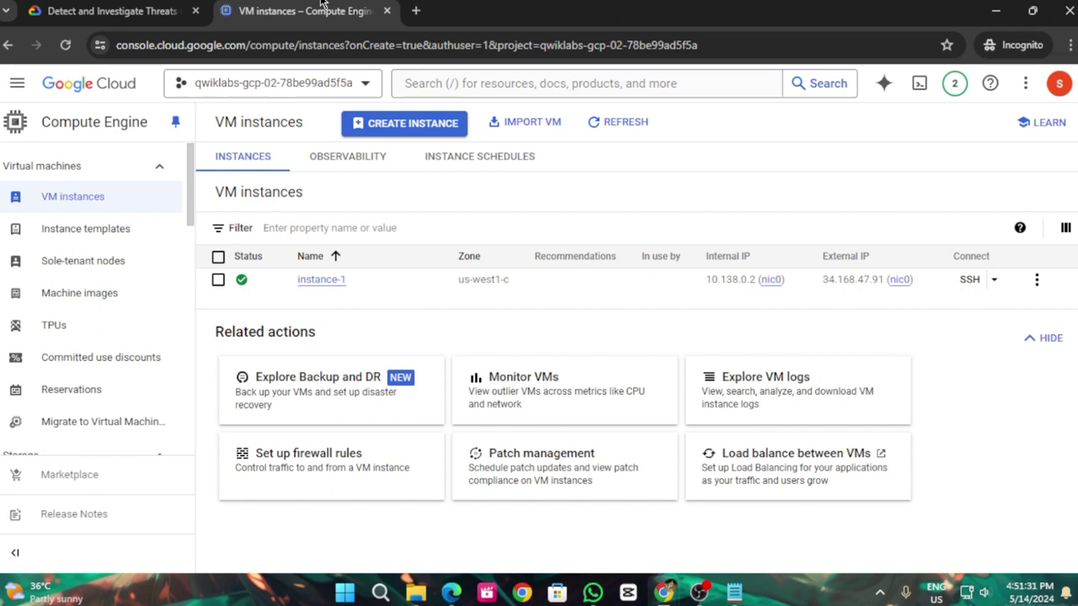
pyautogui.click(972, 281)
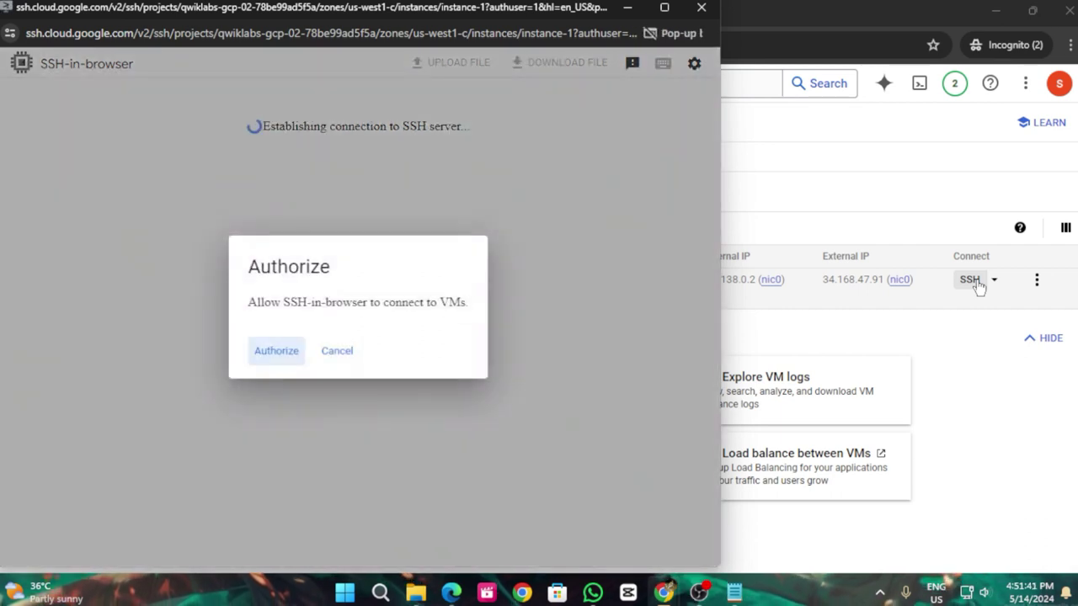
pyautogui.click(265, 355)
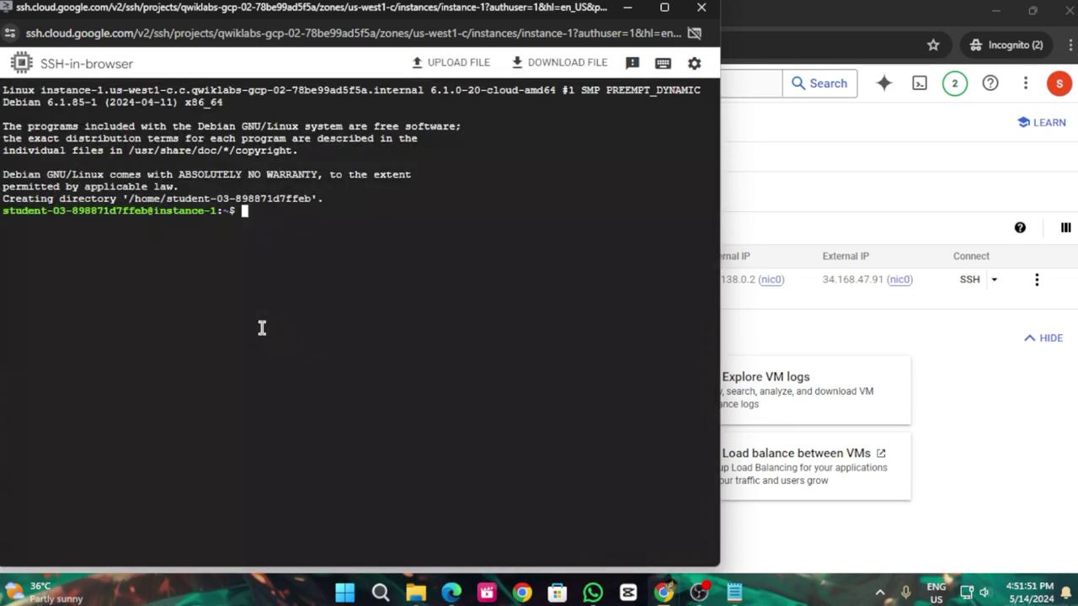
pyautogui.hotkey('ctrl', 'v')
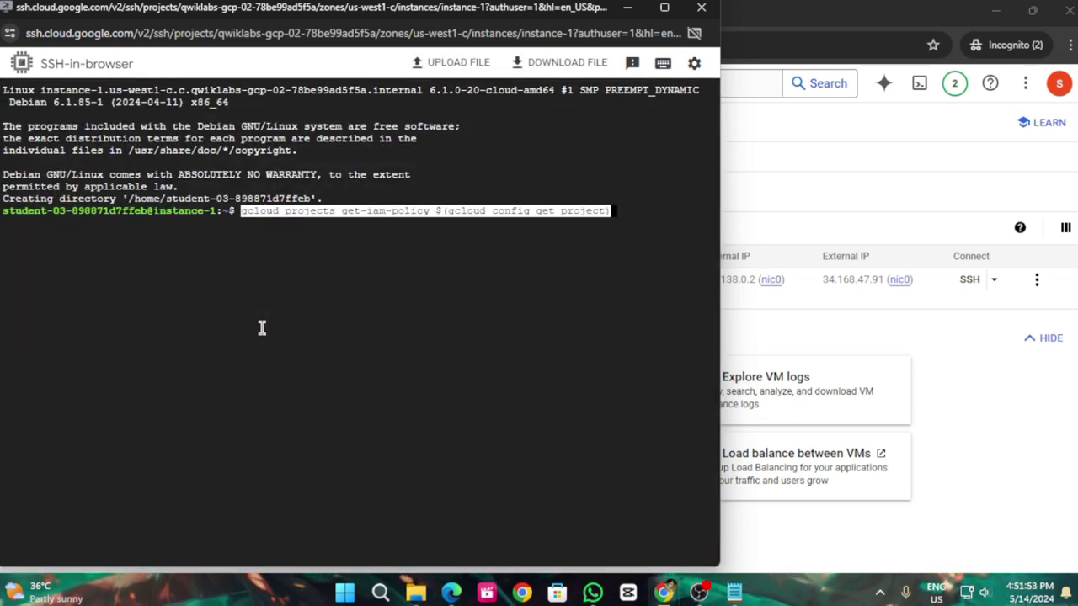
pyautogui.press('Return')
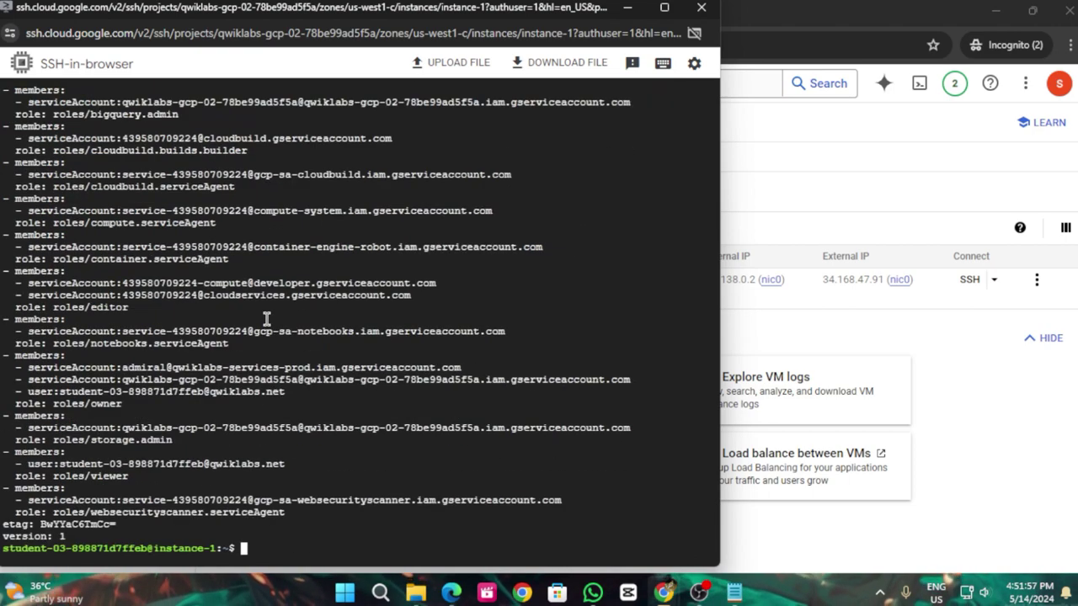
pyautogui.doubleClick(613, 9)
pyautogui.click(622, 58)
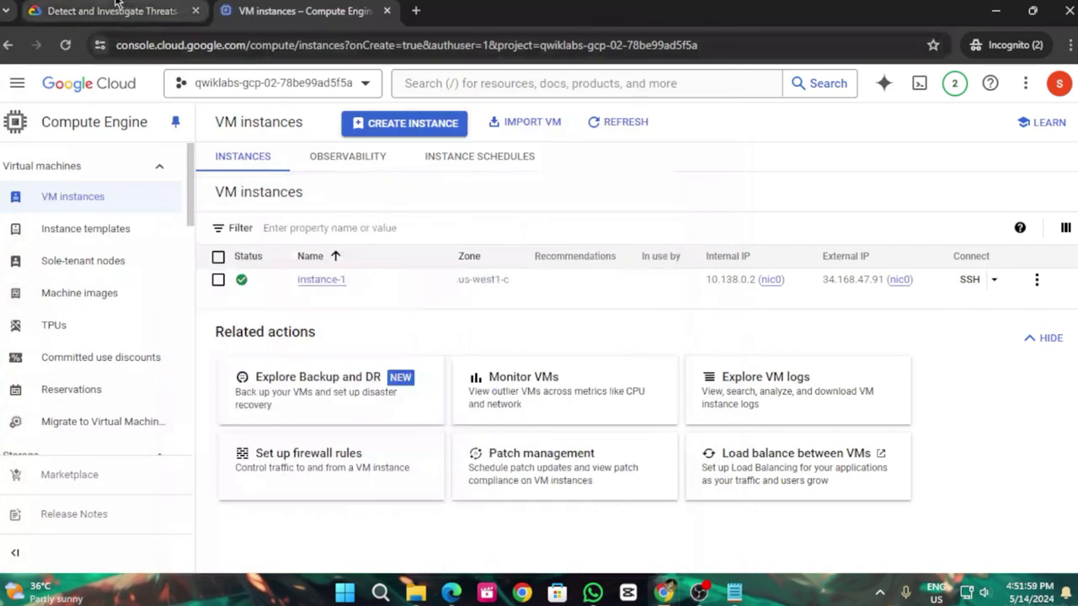
# Following lab step 14, open the Security Command Center Findings page in the console
pyautogui.click(110, 11)
pyautogui.scroll(-1, 554, 342)
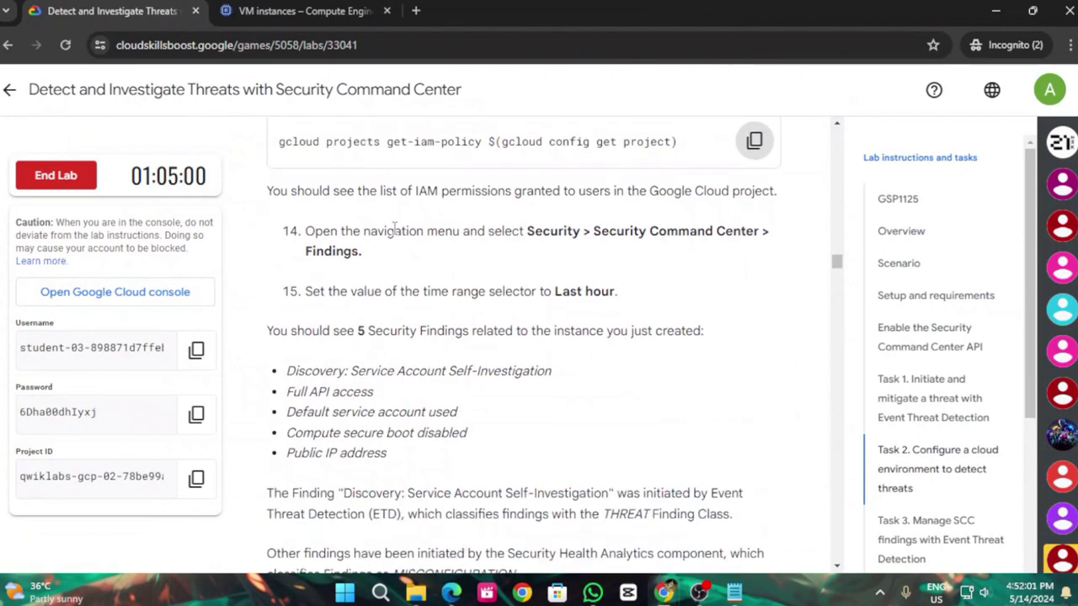
pyautogui.click(303, 11)
pyautogui.click(17, 81)
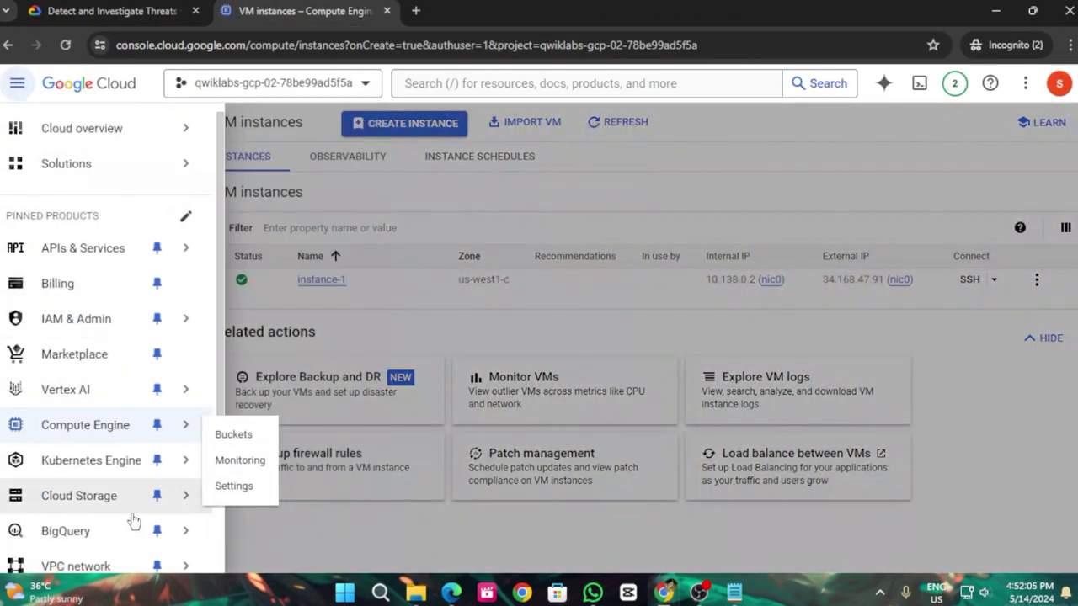
pyautogui.scroll(-1, 101, 551)
pyautogui.scroll(-2, 101, 551)
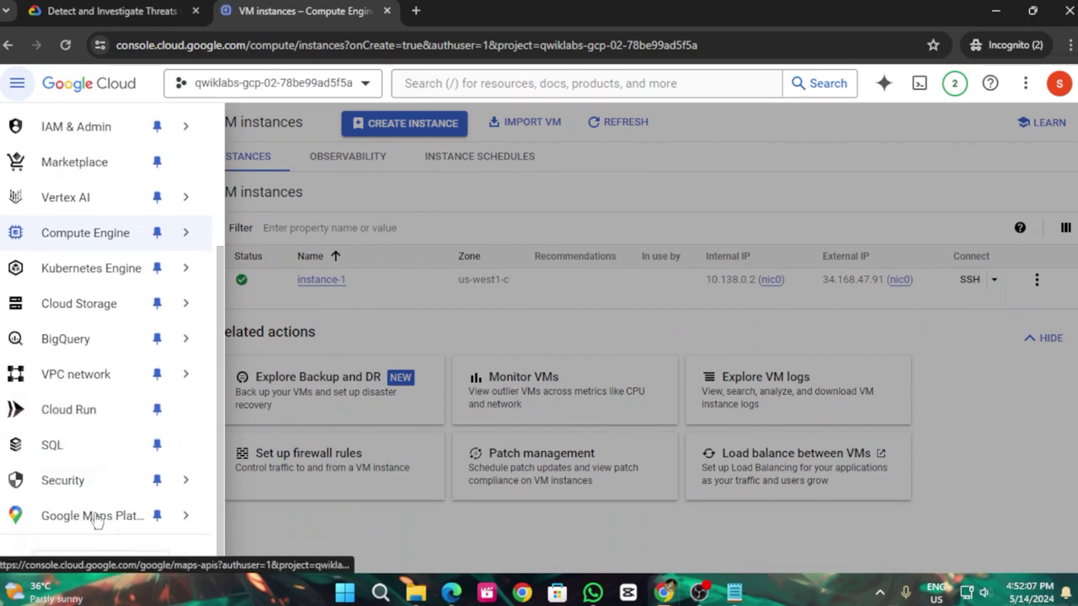
pyautogui.moveTo(93, 484)
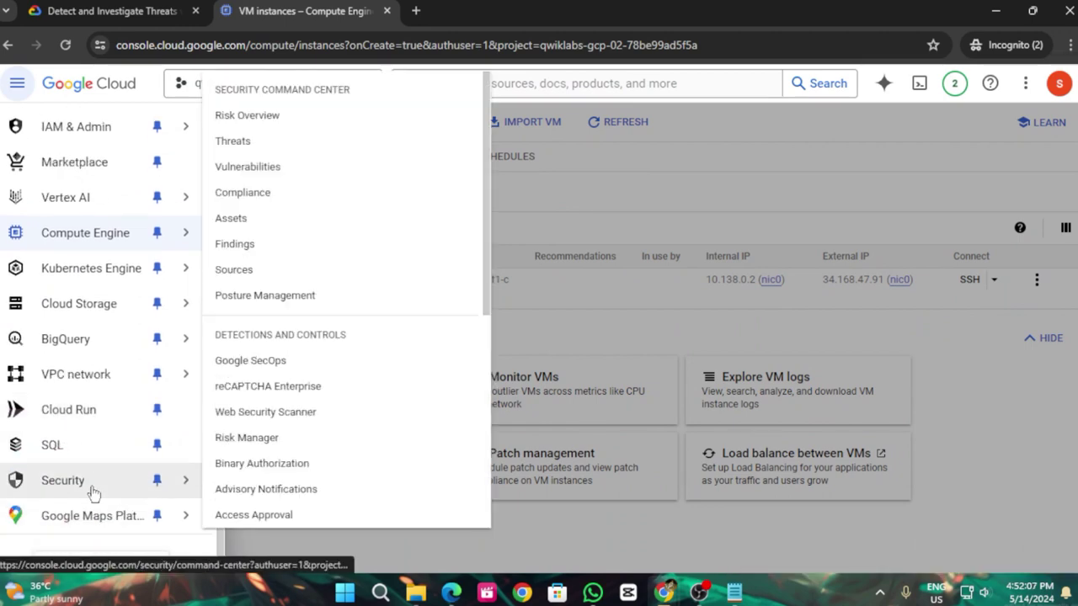
pyautogui.click(235, 243)
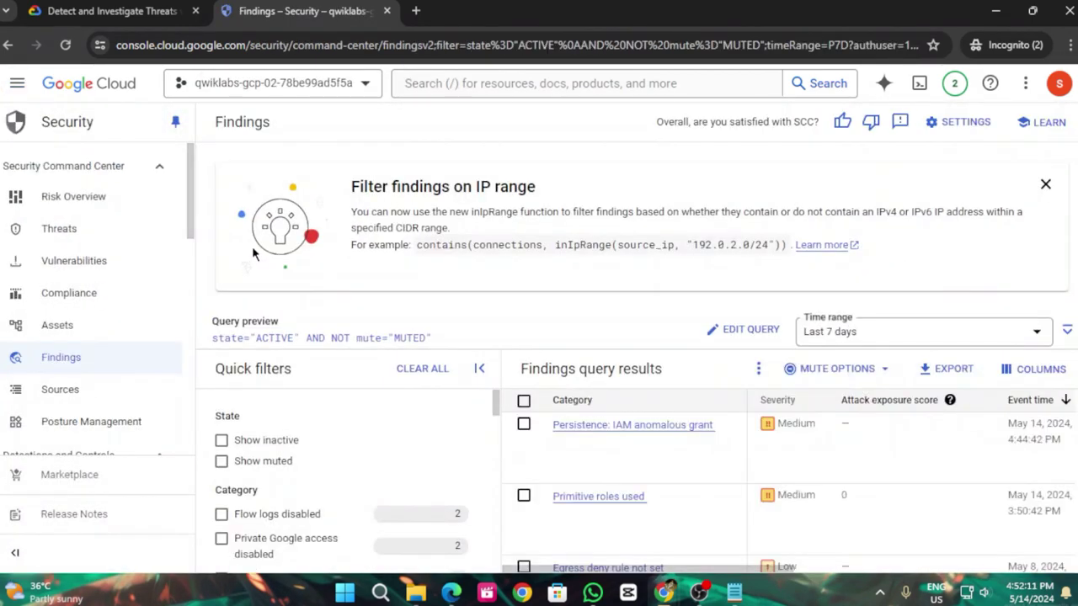
# Set the findings time range to Last hour, as lab step 15 asks
pyautogui.click(102, 9)
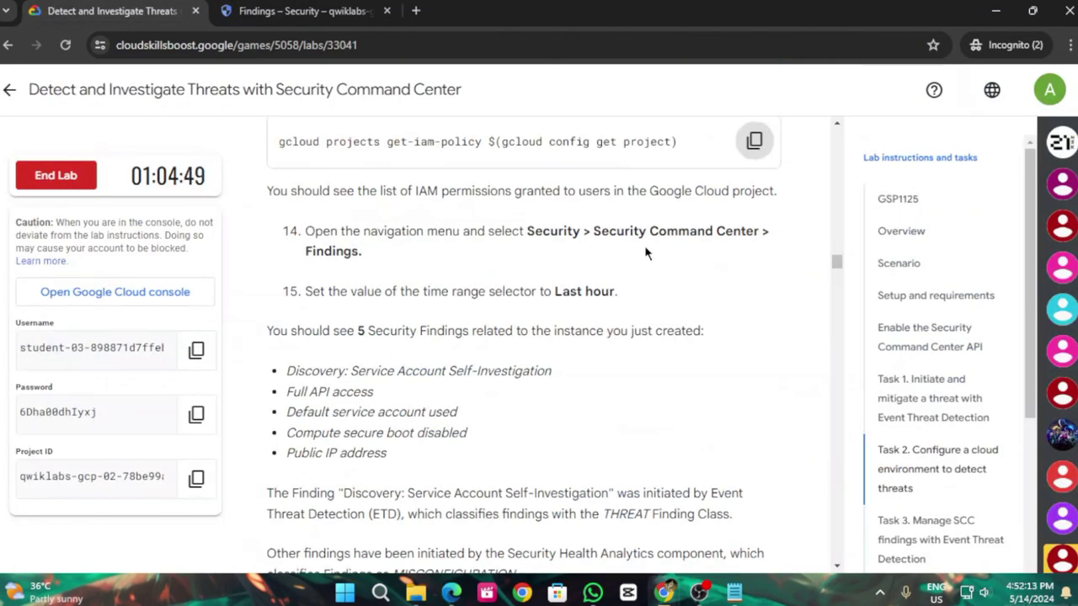
pyautogui.click(286, 10)
pyautogui.click(969, 335)
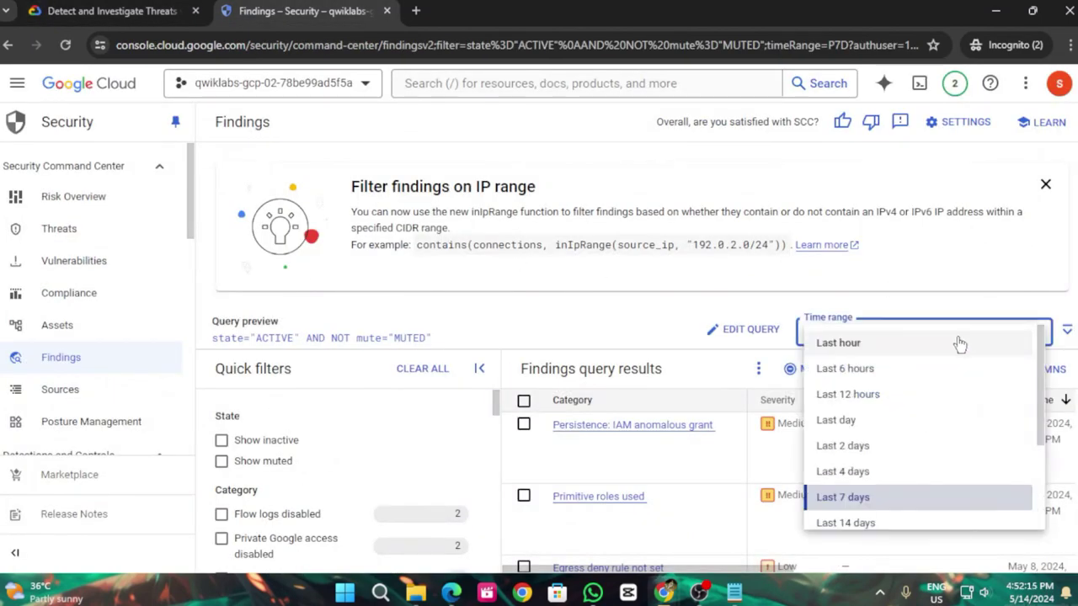
pyautogui.click(960, 343)
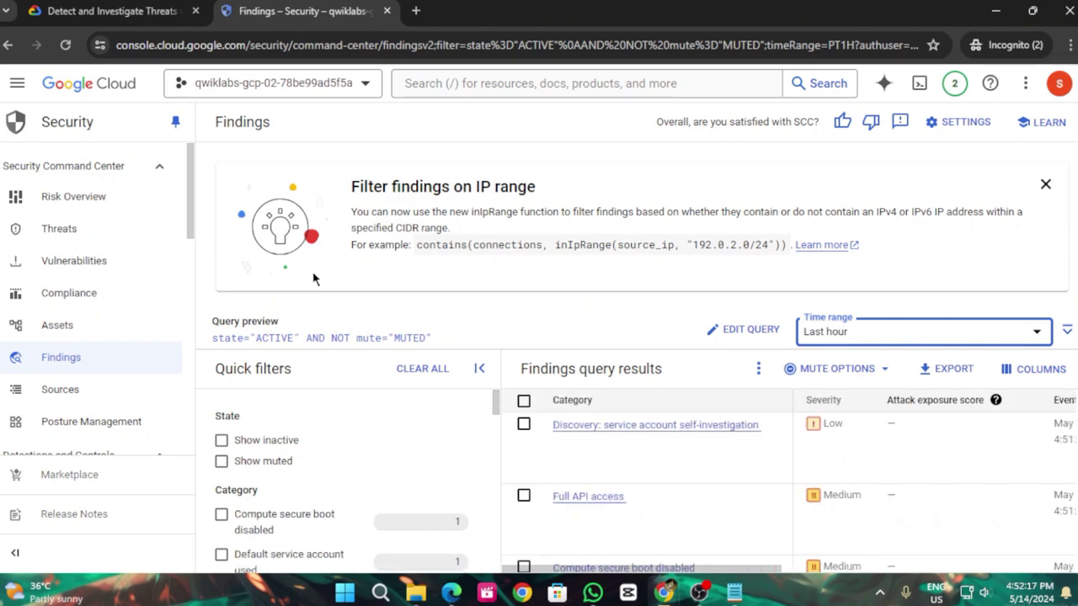
# Read lab steps 16 to 20 and select the Discovery: service account self-investigation finding in the query results
pyautogui.click(112, 10)
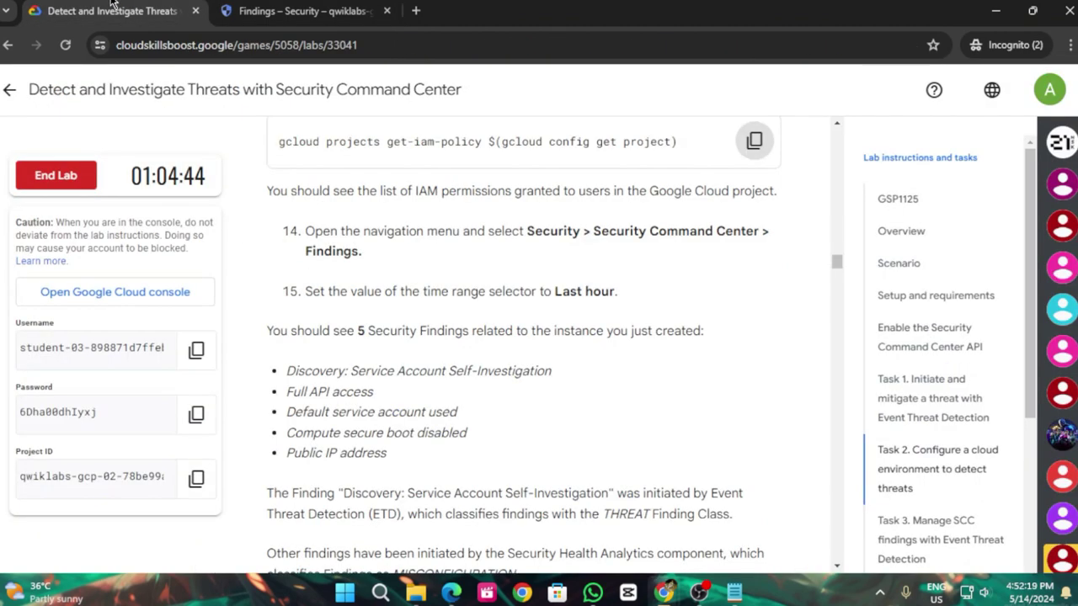
pyautogui.scroll(-4, 487, 432)
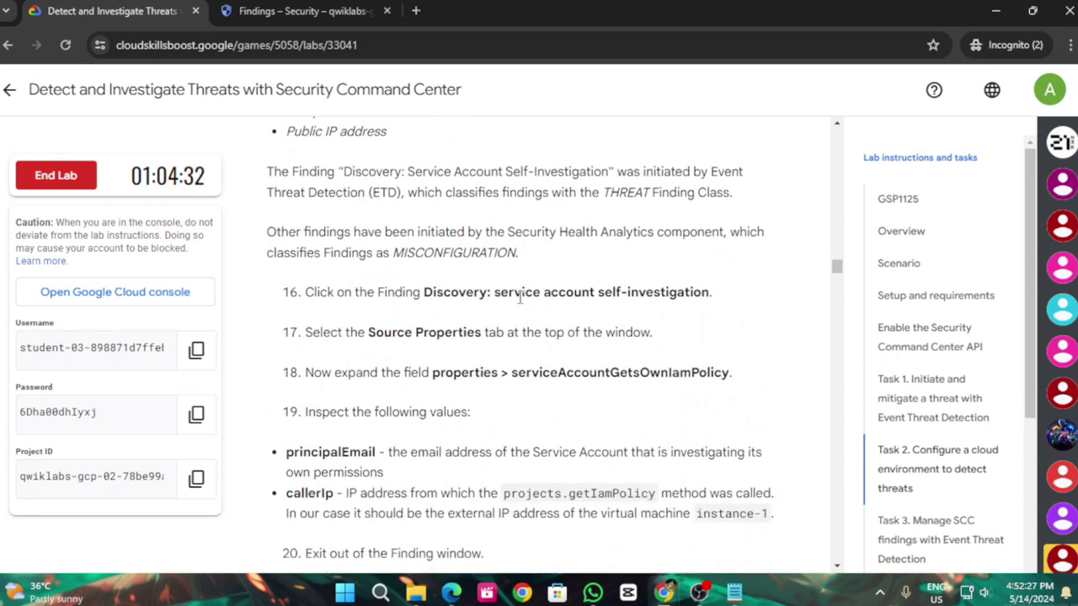
pyautogui.click(250, 8)
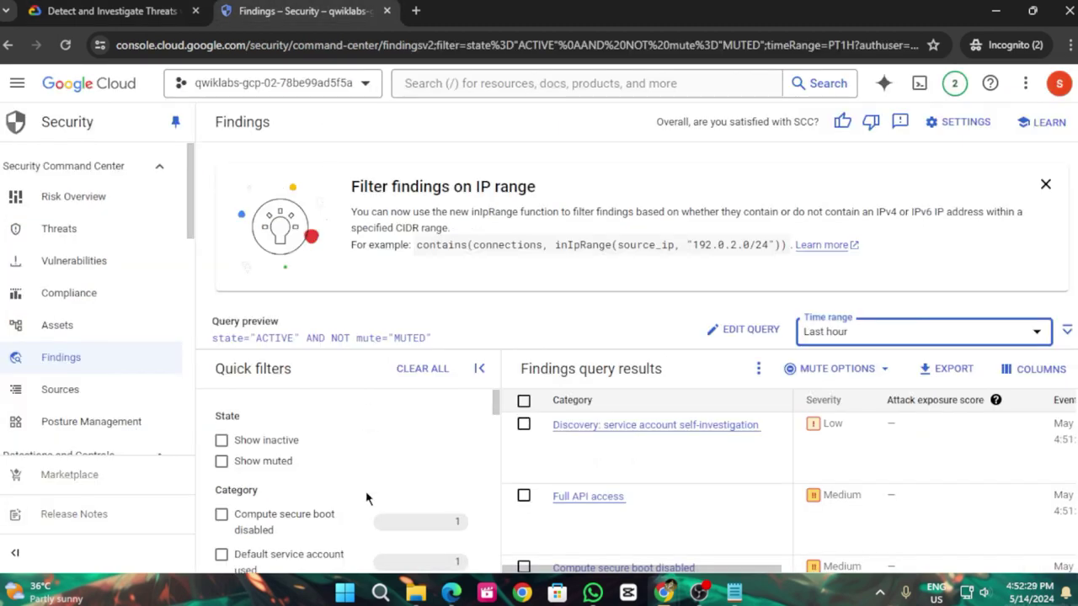
pyautogui.click(524, 425)
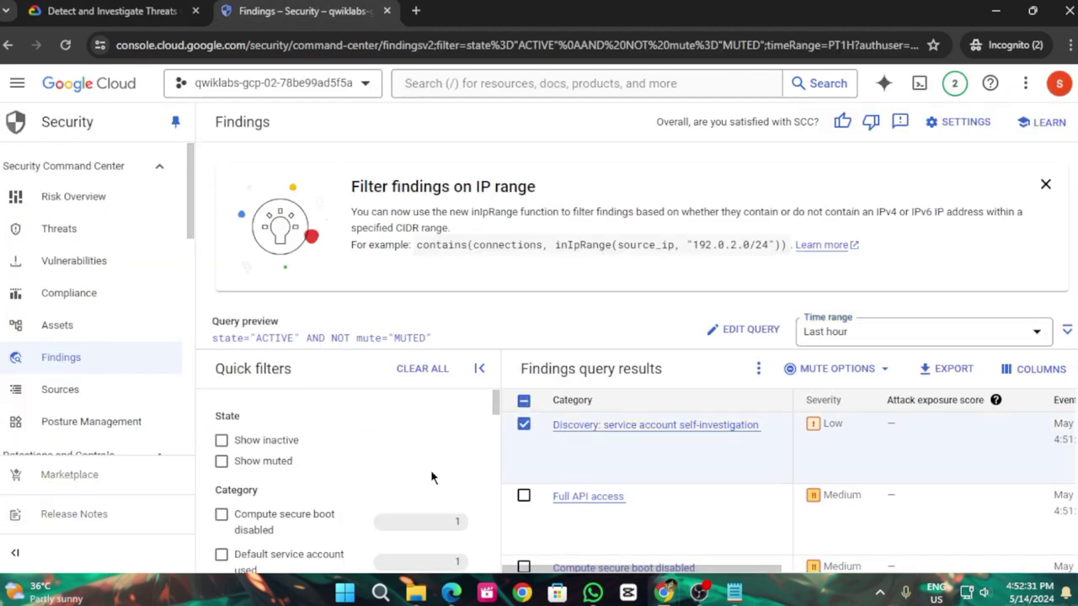
# Following lab steps 16 to 18, open the Discovery: service account self-investigation finding's source properties and expand the properties field
pyautogui.click(165, 6)
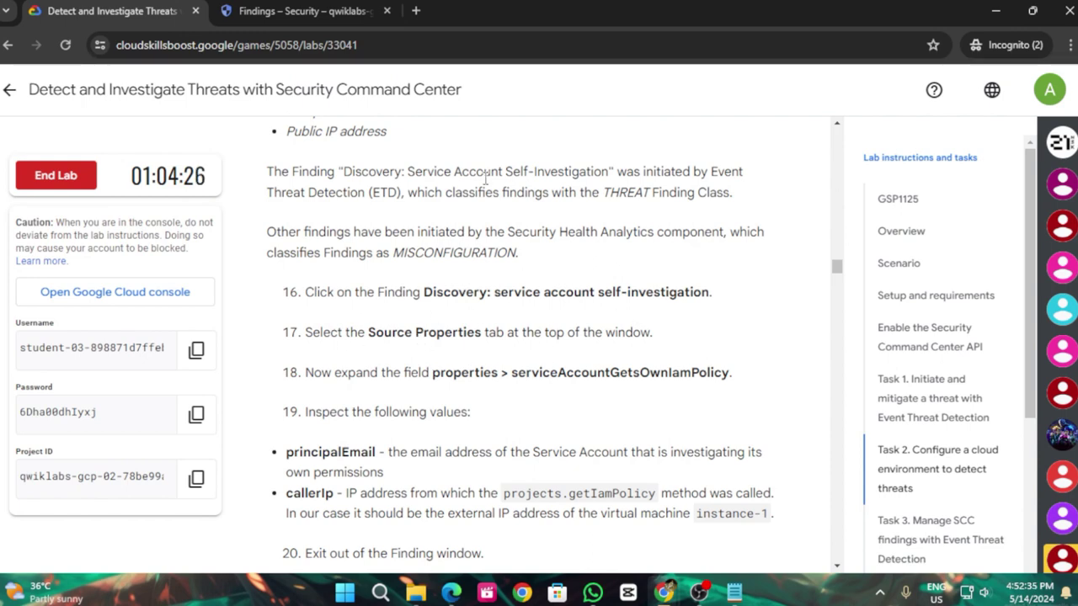
pyautogui.click(348, 6)
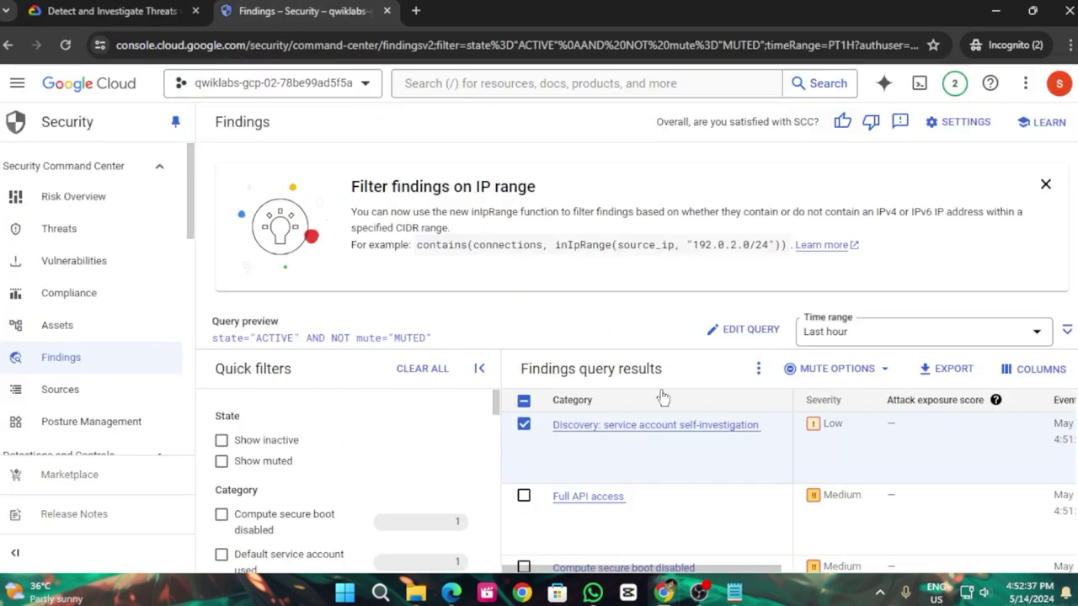
pyautogui.click(630, 428)
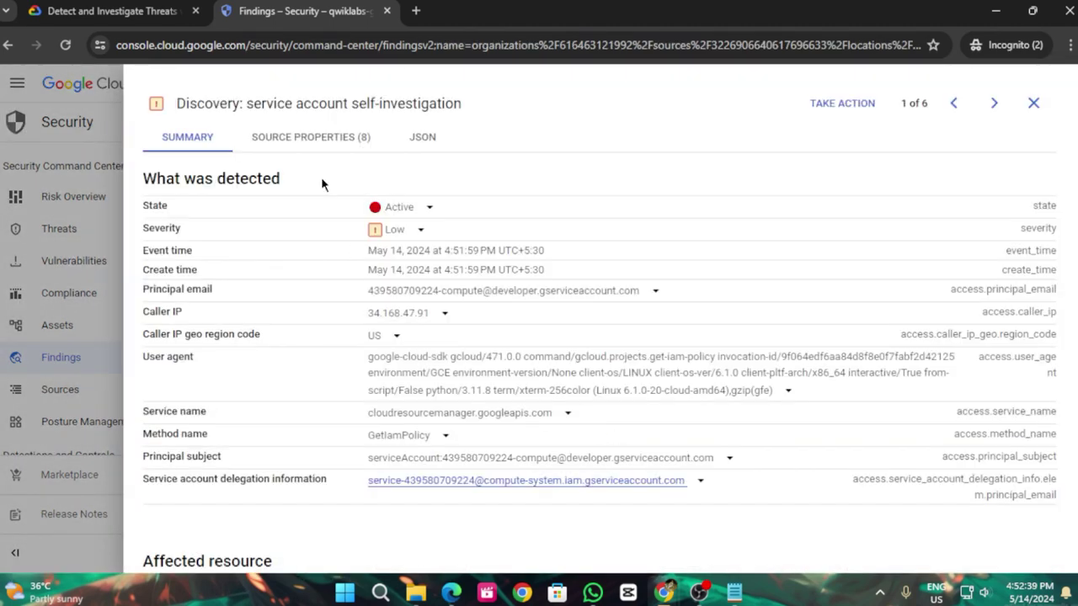
pyautogui.click(310, 137)
pyautogui.click(120, 6)
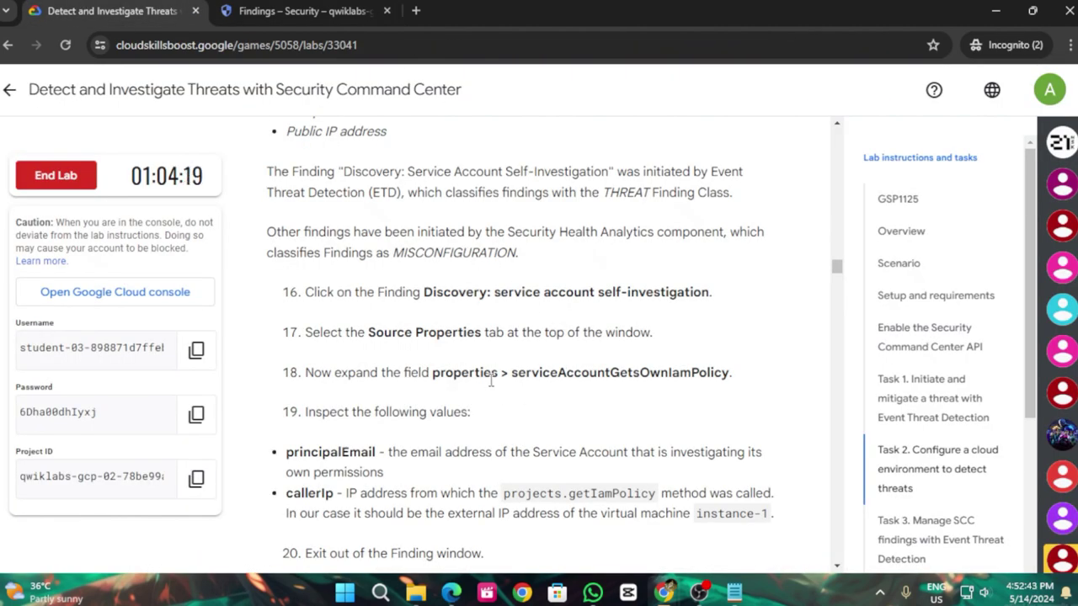
pyautogui.click(350, 7)
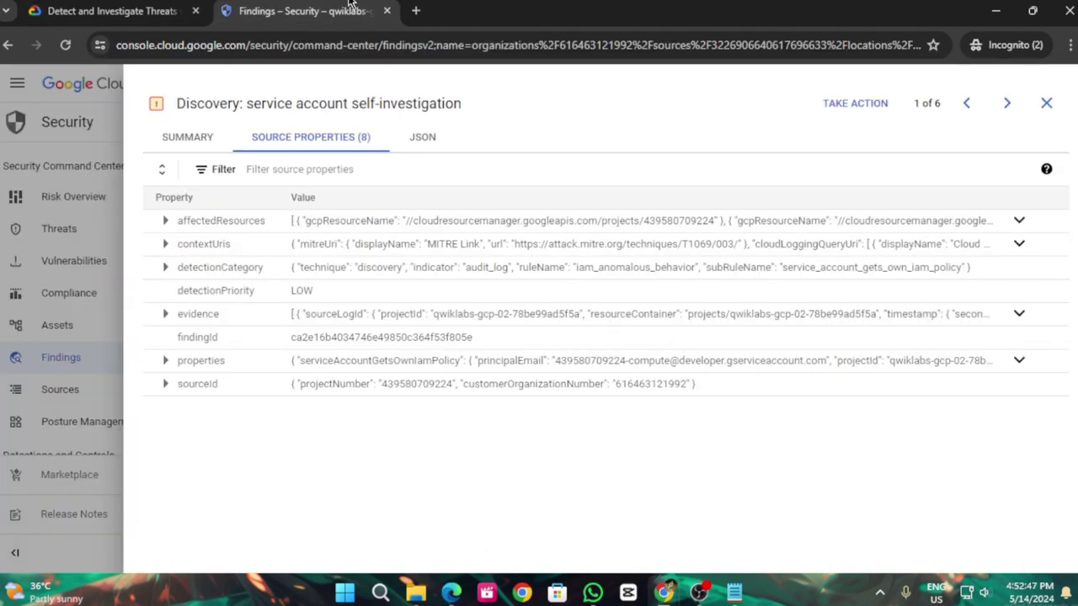
pyautogui.click(165, 360)
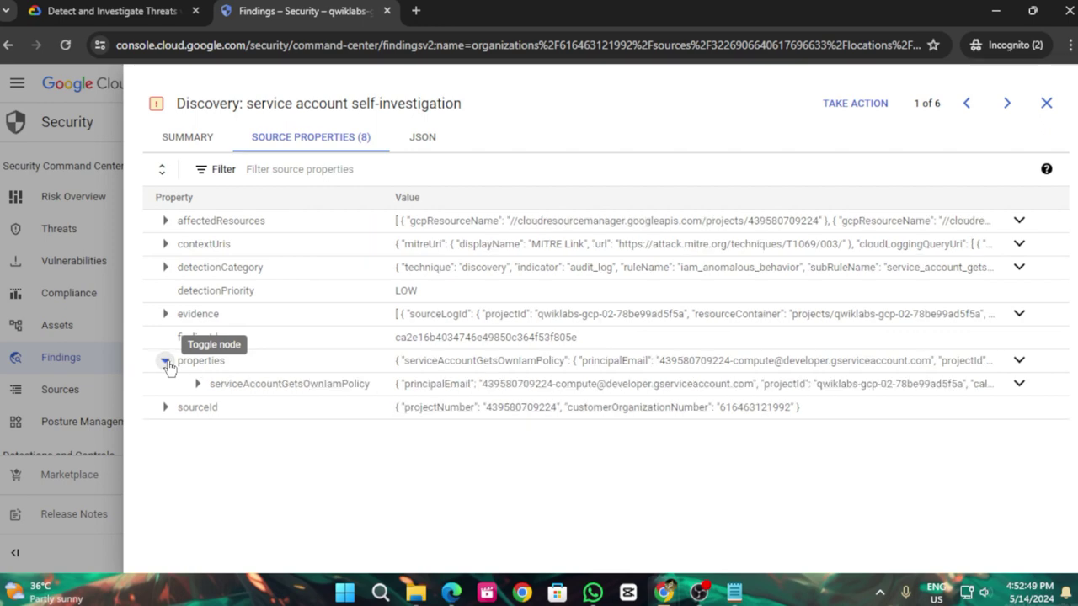
# Following lab steps 20 to 23, close the finding's details and mute the selected Discovery: service account self-investigation finding
pyautogui.click(74, 7)
pyautogui.scroll(-3, 409, 453)
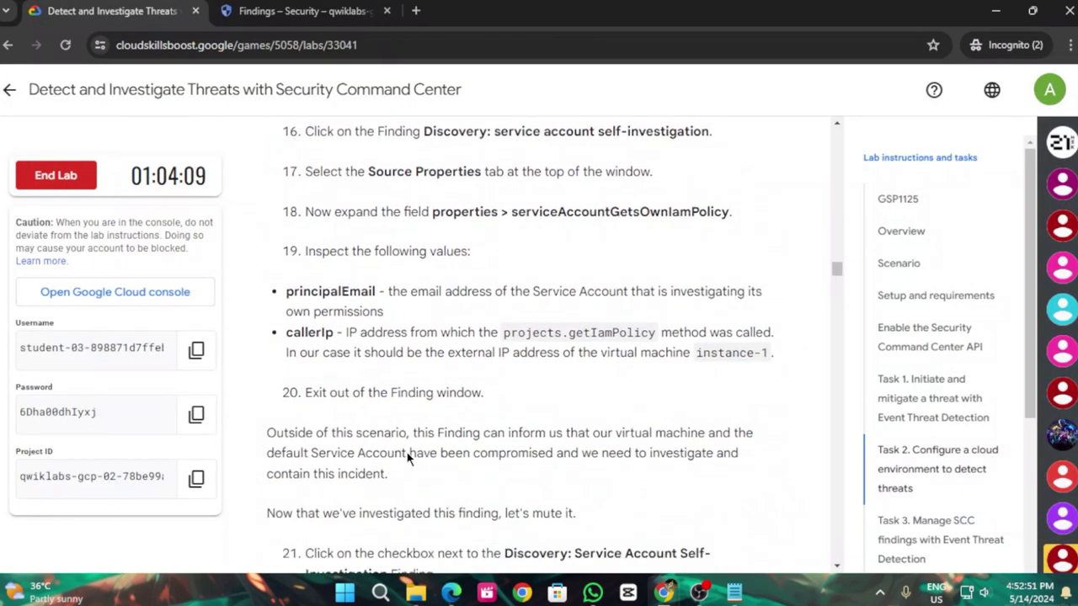
pyautogui.scroll(-3, 407, 459)
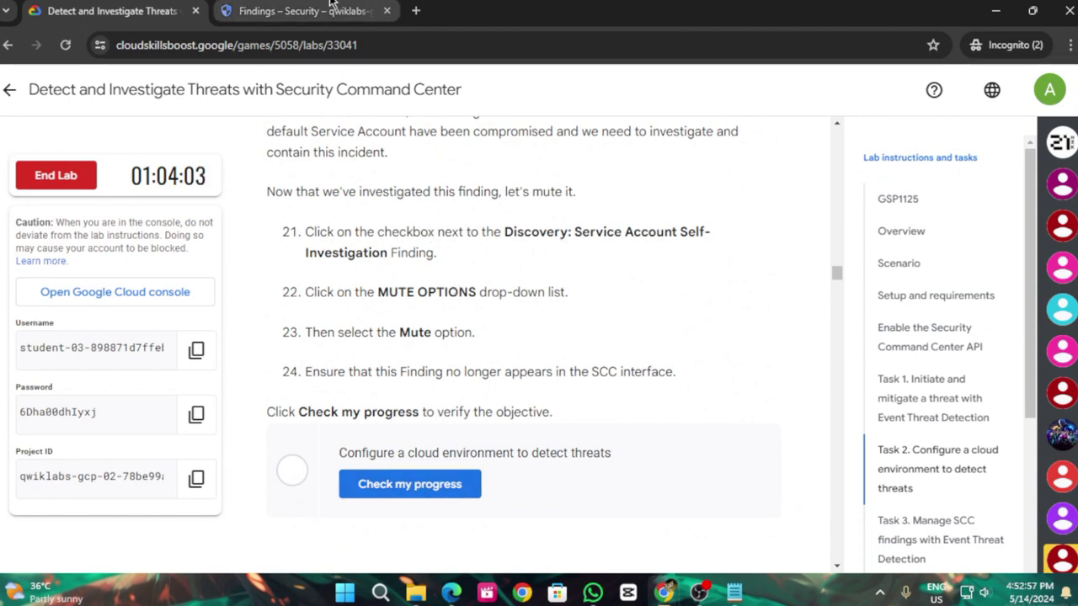
pyautogui.click(298, 11)
pyautogui.click(1046, 103)
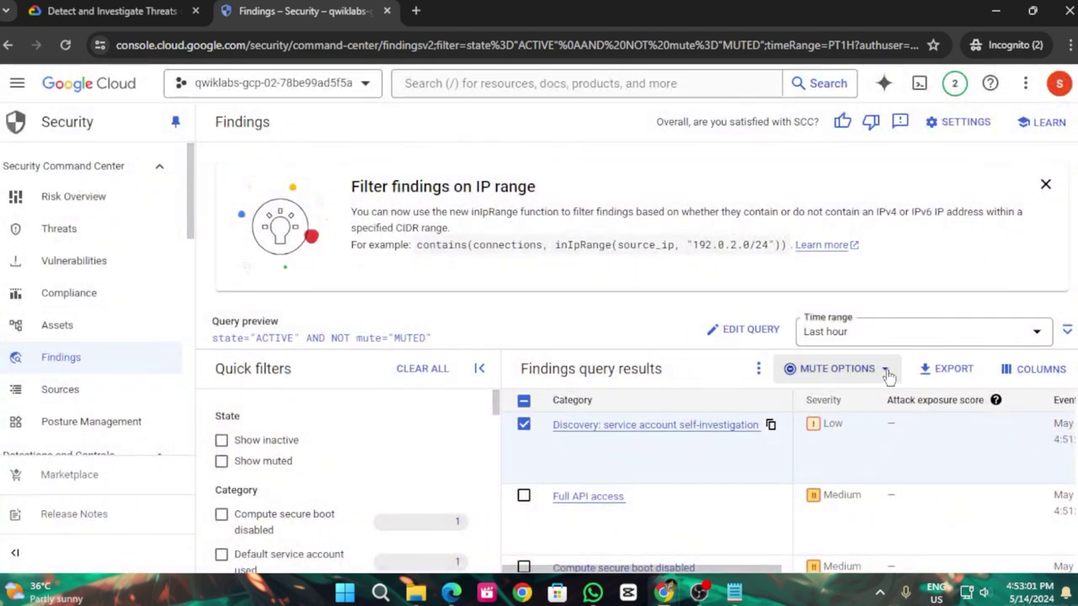
pyautogui.click(837, 369)
pyautogui.click(130, 4)
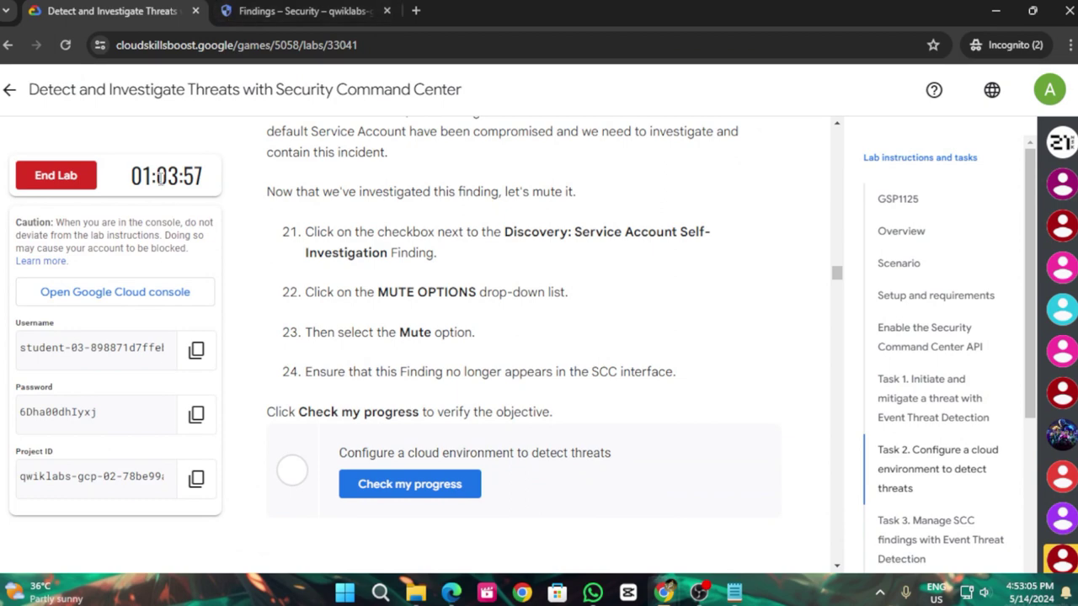
pyautogui.click(226, 12)
pyautogui.click(818, 411)
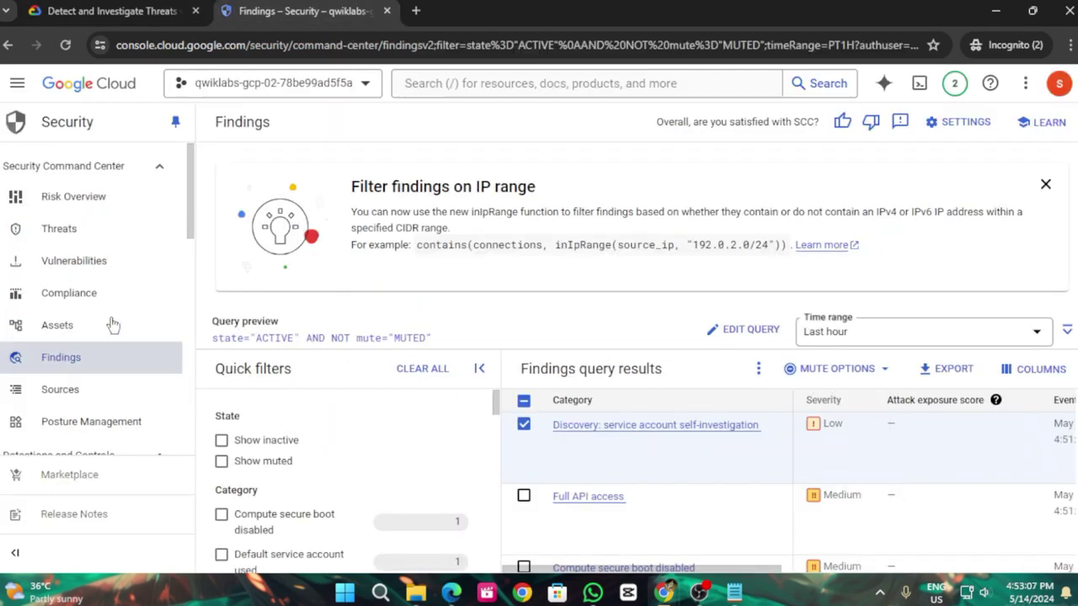
# Check the lab progress for Configure a cloud environment to detect threats and read Task 3 steps 1 to 7
pyautogui.click(158, 9)
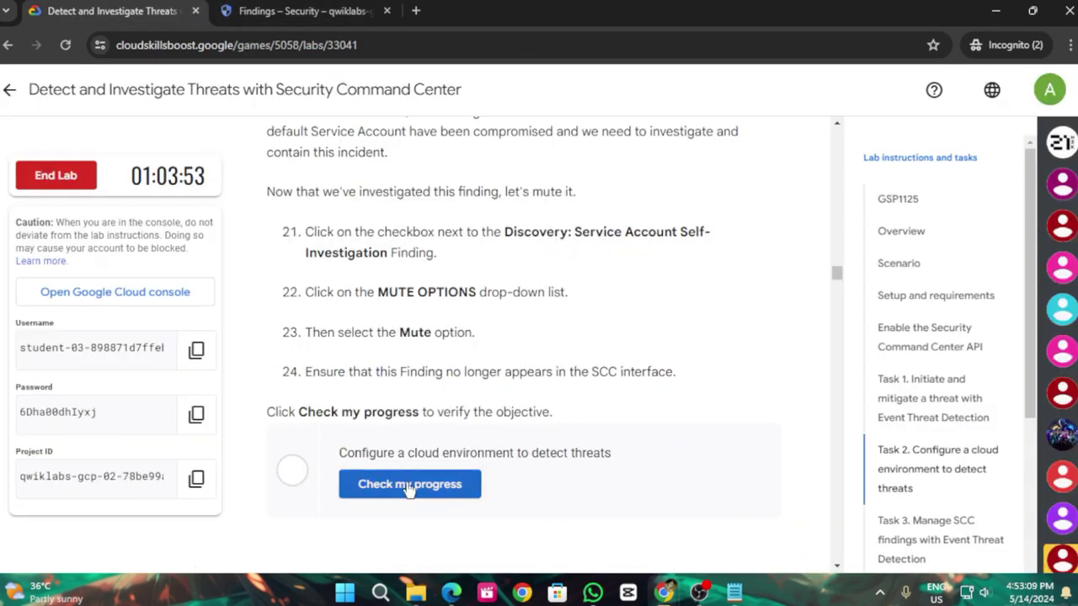
pyautogui.click(447, 484)
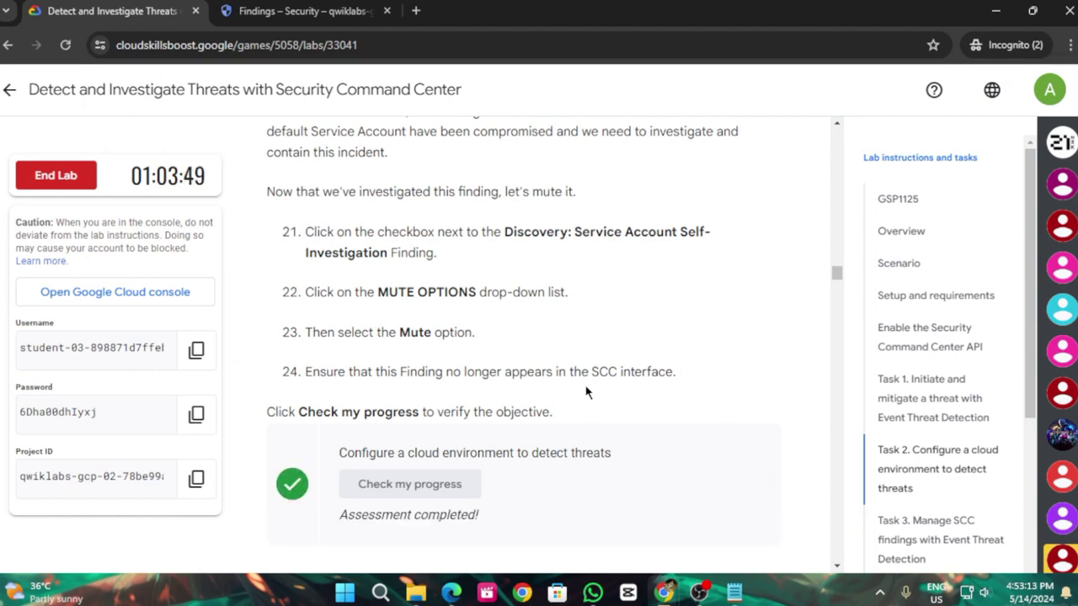
pyautogui.scroll(-5, 590, 392)
pyautogui.scroll(-3, 593, 390)
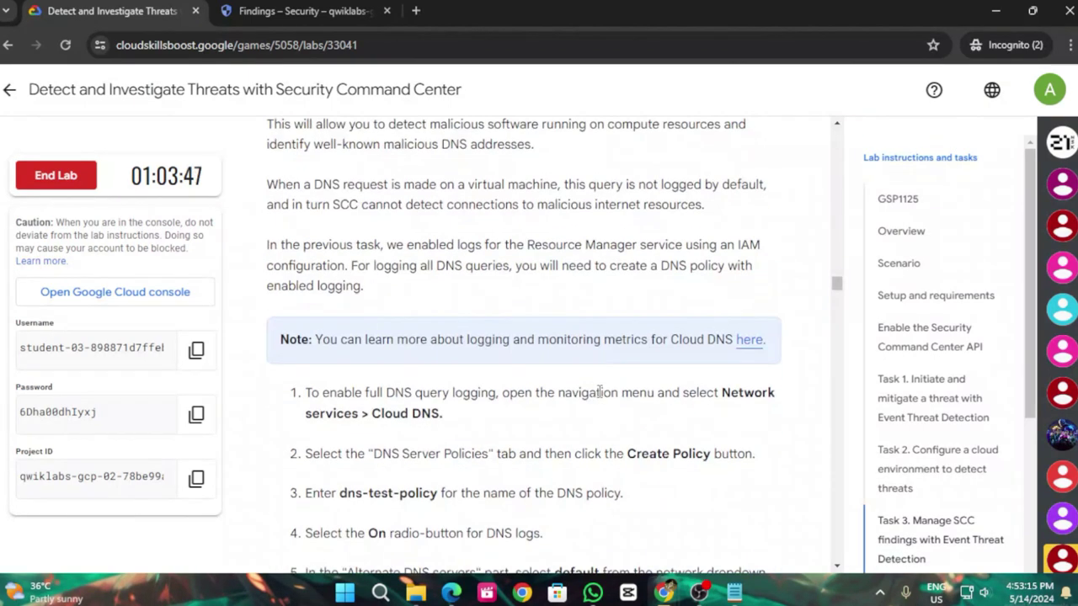
pyautogui.scroll(-2, 600, 392)
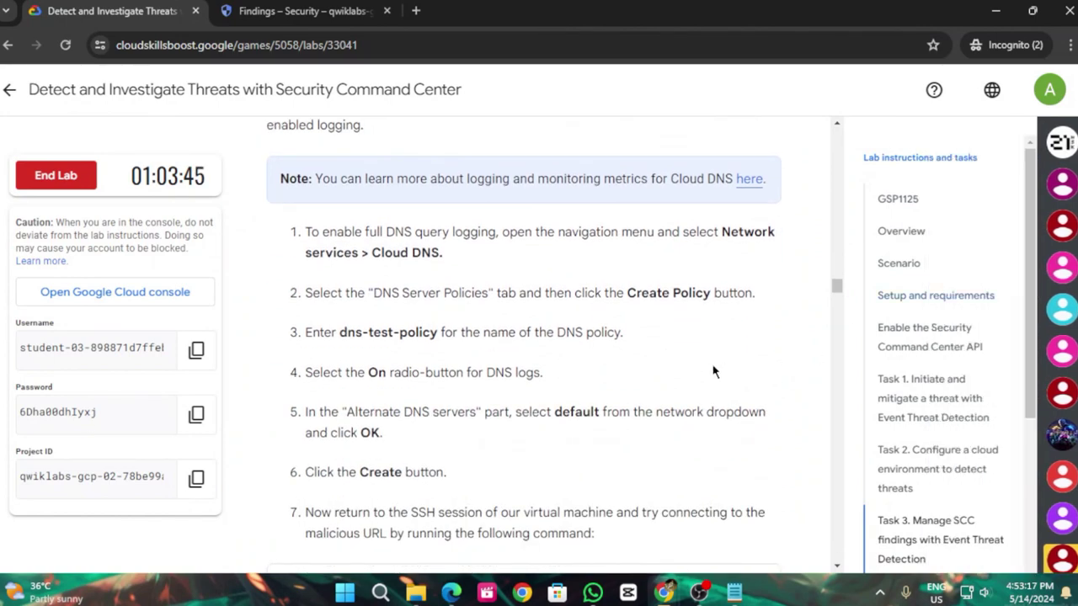
# Copy the text Cloud DNS from Task 3 step 1 and return to the console's Findings page
pyautogui.moveTo(372, 254); pyautogui.dragTo(437, 252)
pyautogui.hotkey('ctrl', 'c')
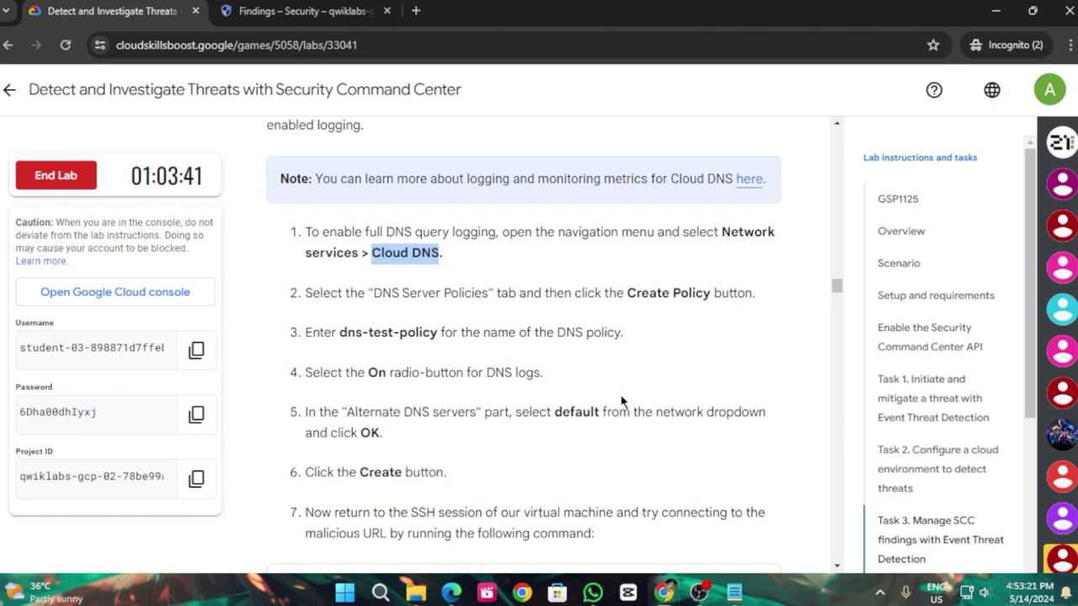
pyautogui.click(226, 8)
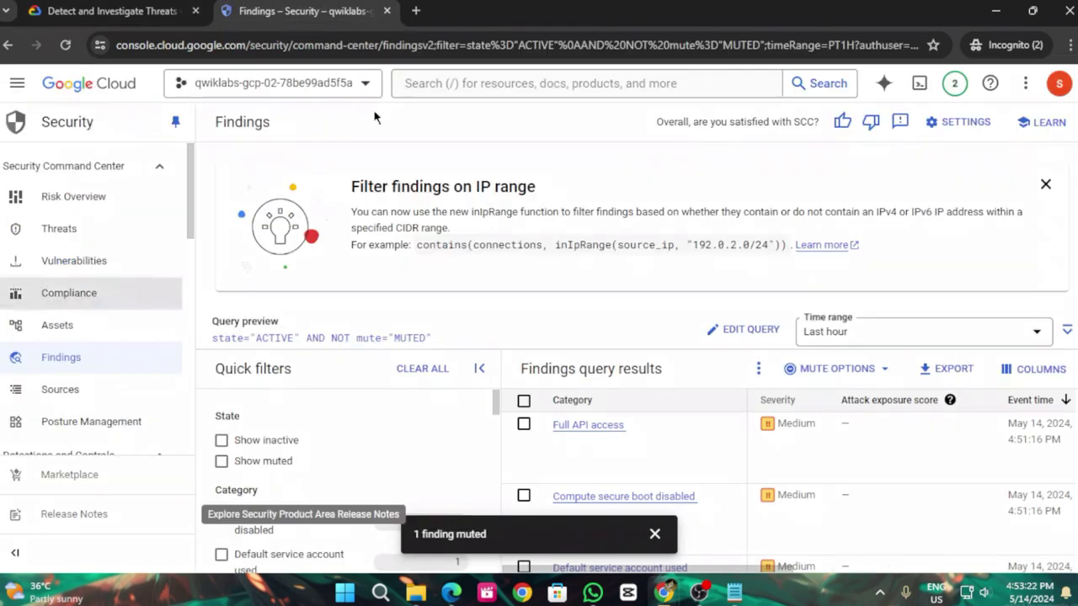
# Search the console for the copied text Cloud DNS, open the Cloud DNS page and close its tutorial pane
pyautogui.click(662, 78)
pyautogui.hotkey('ctrl', 'v')
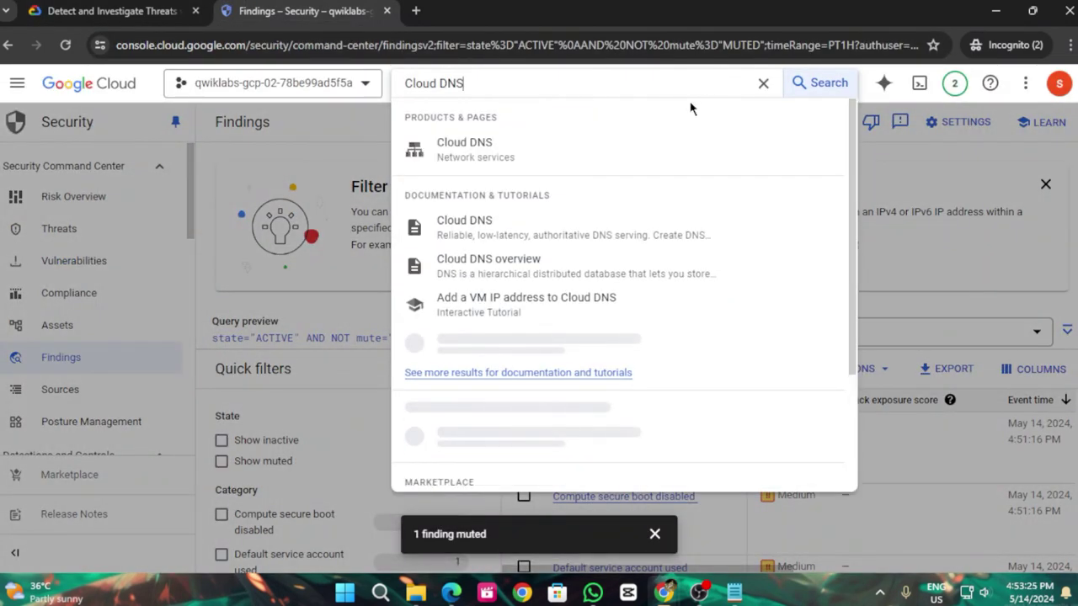
pyautogui.click(425, 156)
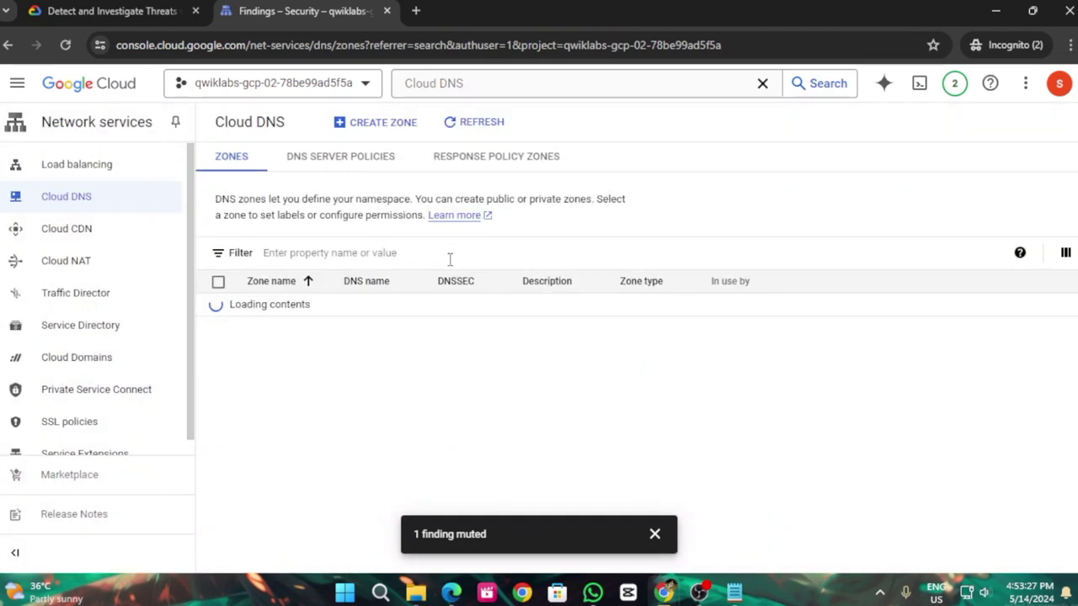
pyautogui.click(533, 534)
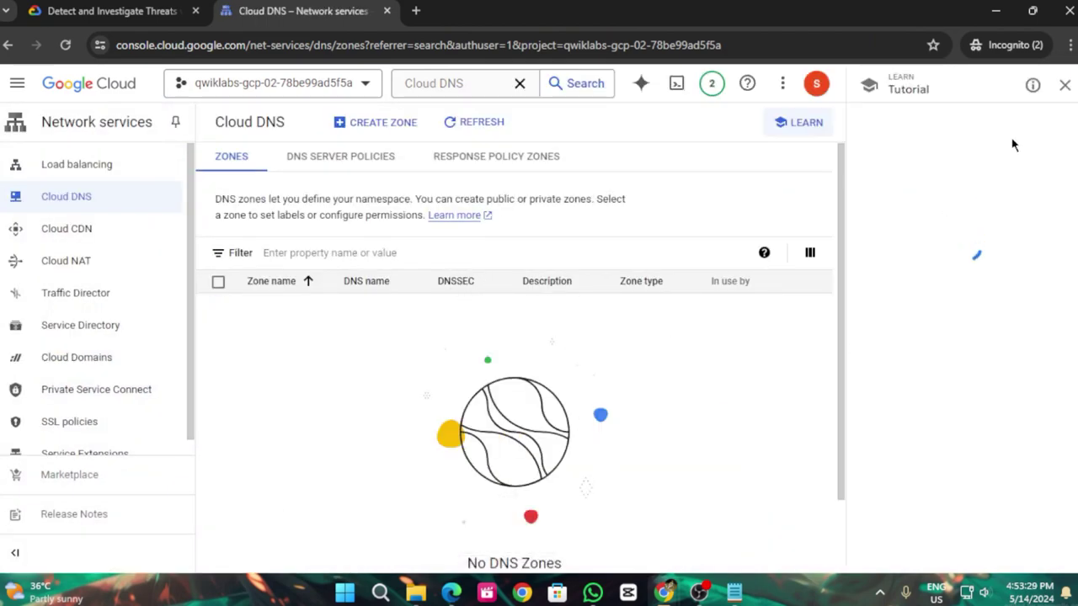
pyautogui.click(1064, 85)
# Following Task 3 step 2 of the lab, show the DNS server policies in Cloud DNS
pyautogui.click(135, 7)
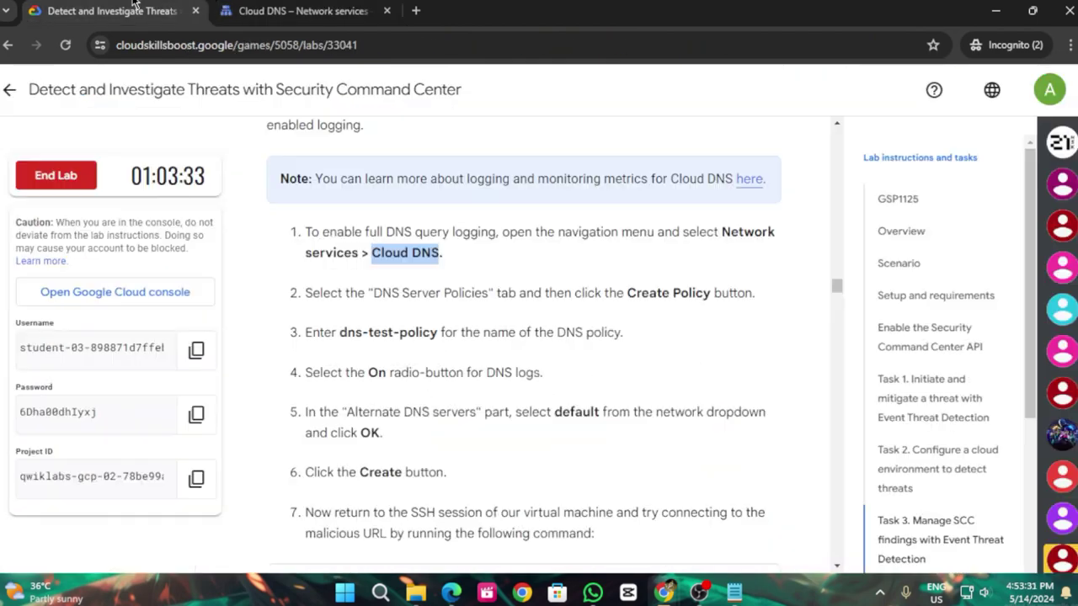
pyautogui.scroll(-1, 387, 318)
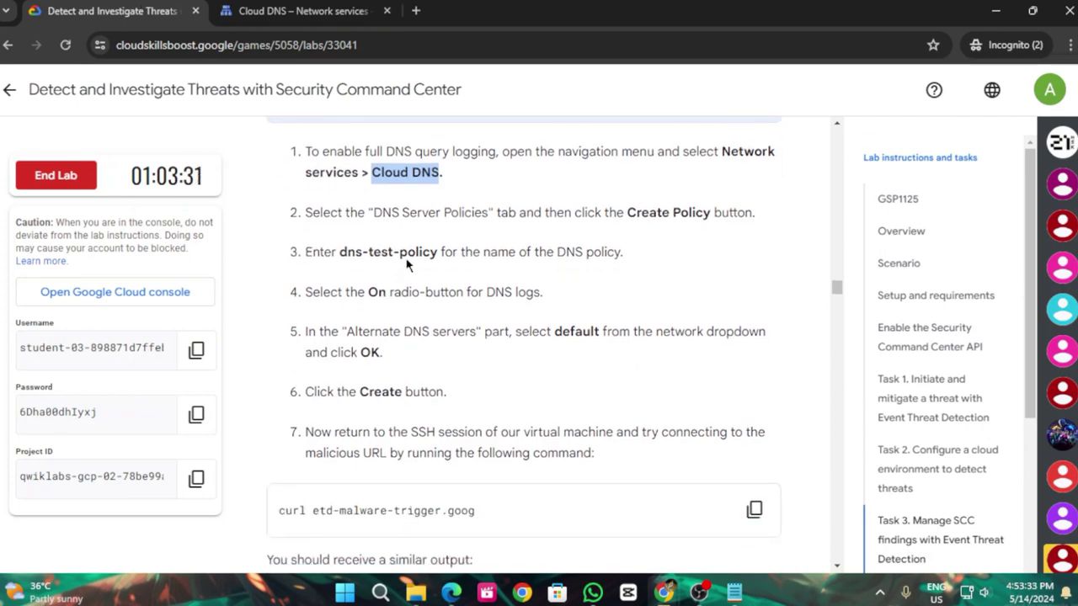
pyautogui.click(334, 6)
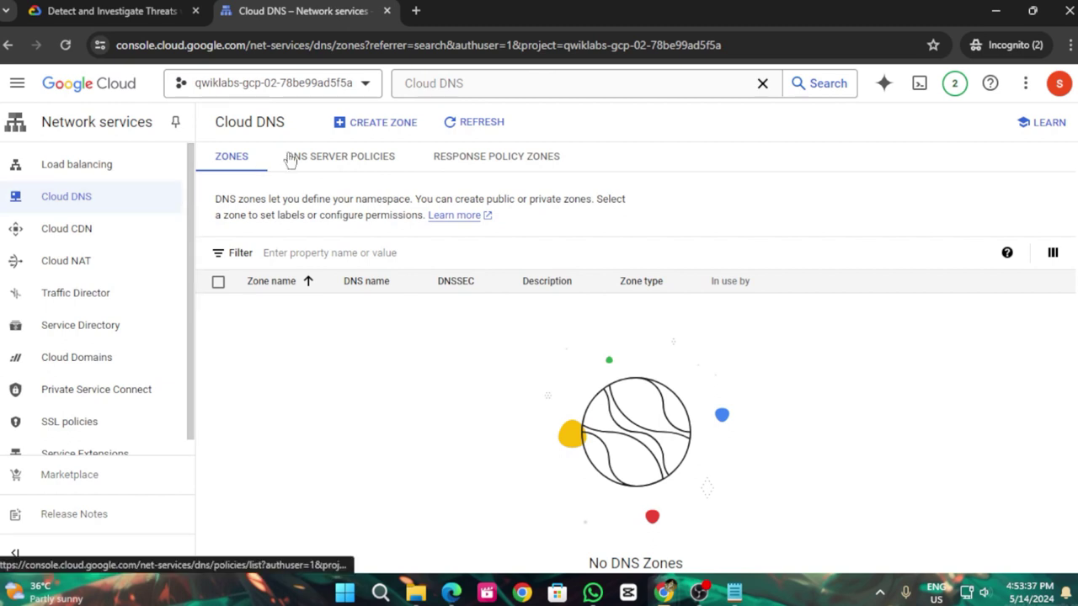
pyautogui.click(373, 164)
# Copy the policy name from lab step 3 and start a new DNS server policy named dns-test-policy
pyautogui.click(156, 6)
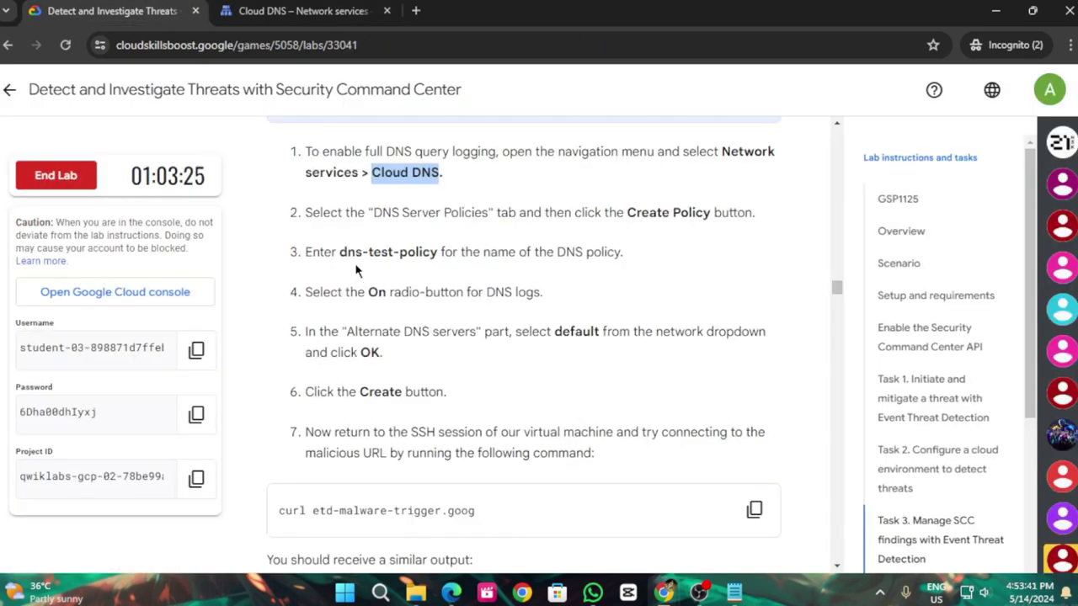
pyautogui.moveTo(339, 252)
pyautogui.mouseDown()
pyautogui.moveTo(429, 245)
pyautogui.moveTo(341, 247)
pyautogui.mouseUp()
pyautogui.hotkey('ctrl', 'c')
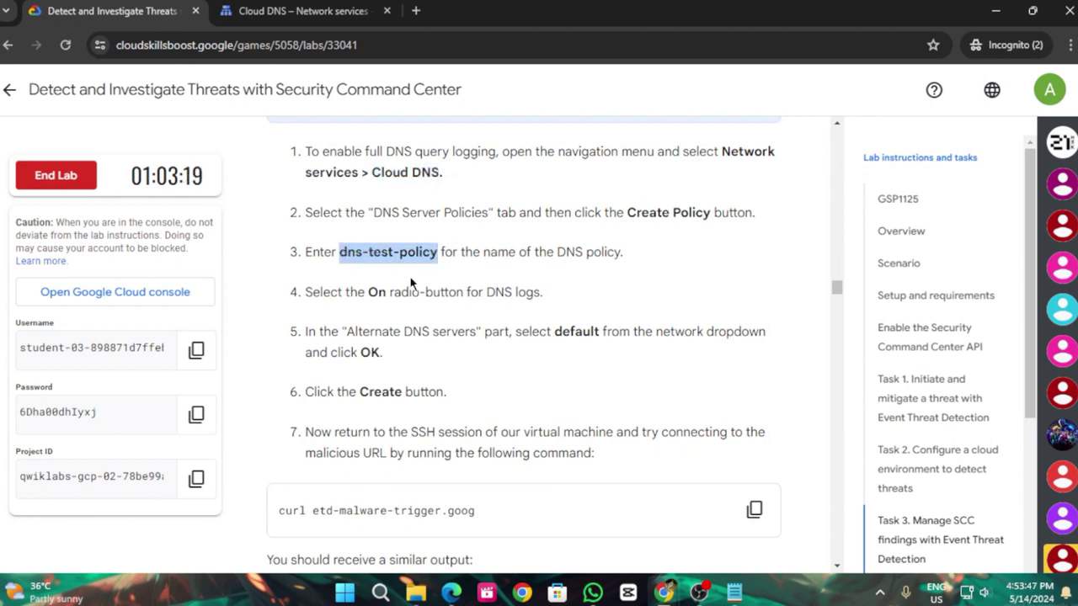
pyautogui.click(337, 8)
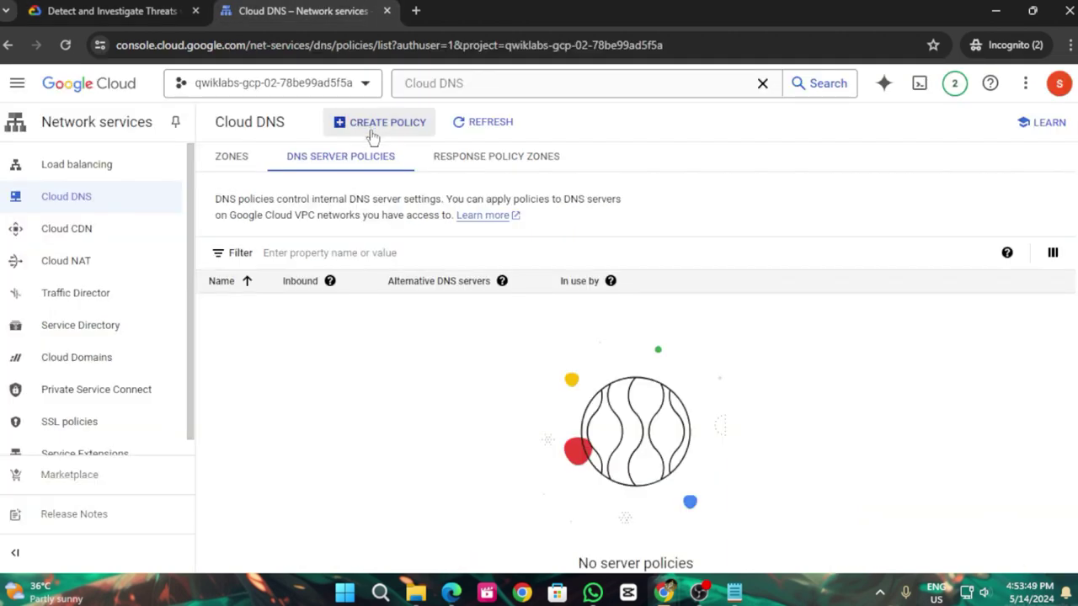
pyautogui.click(418, 126)
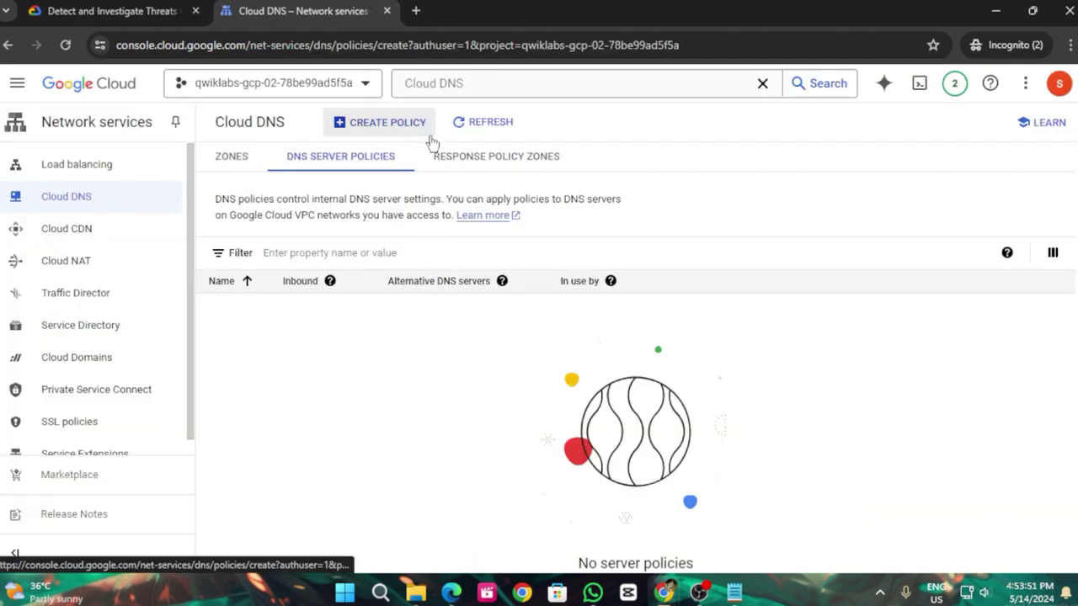
pyautogui.click(420, 225)
pyautogui.hotkey('ctrl', 'v')
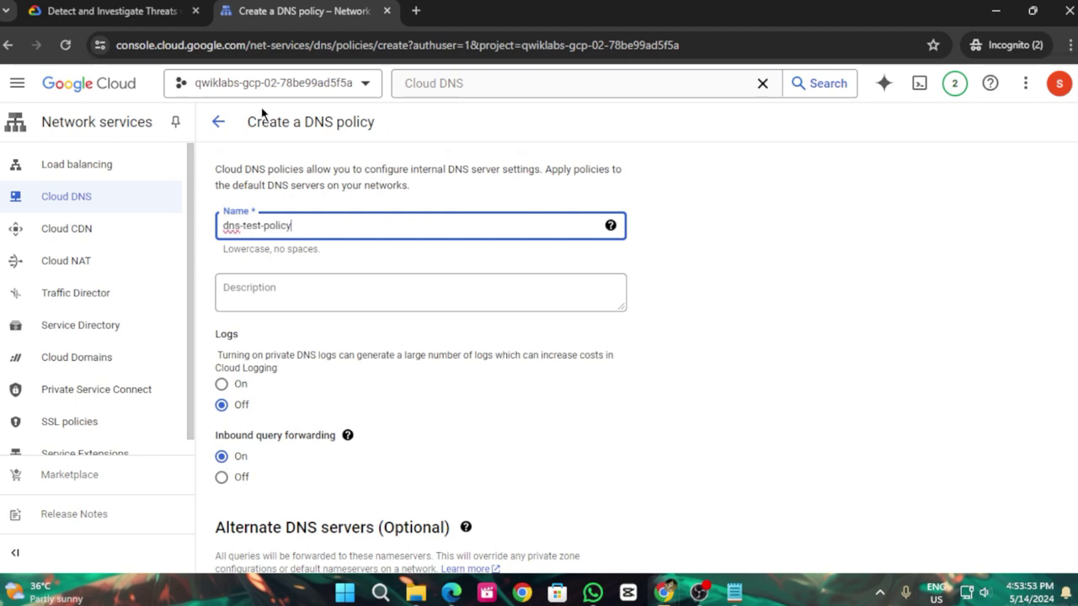
# Following lab step 4, set Logs to On for the new DNS policy
pyautogui.click(109, 10)
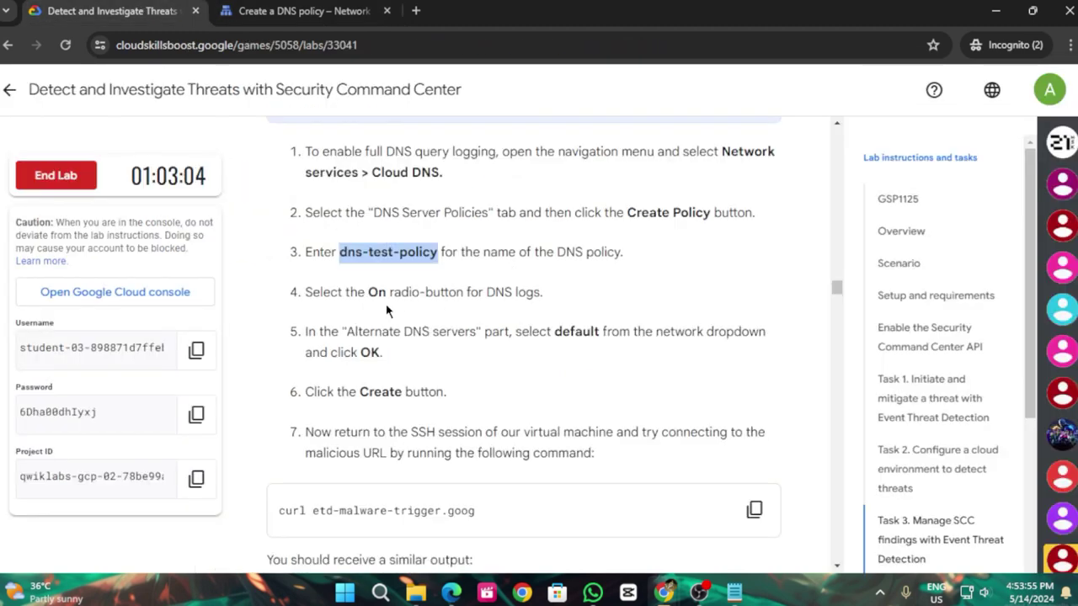
pyautogui.scroll(-1, 526, 259)
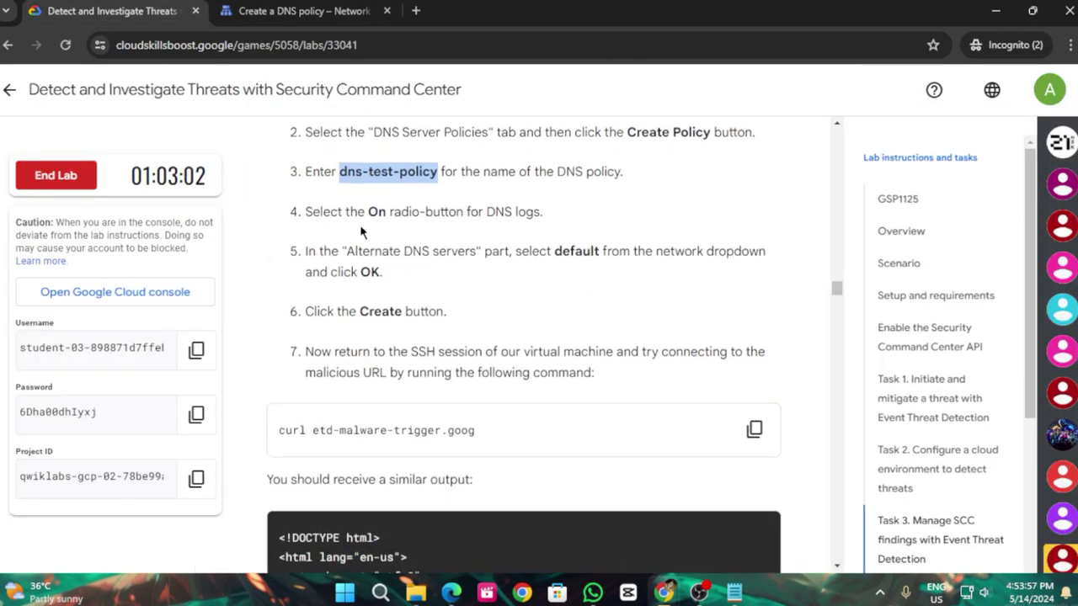
pyautogui.click(345, 8)
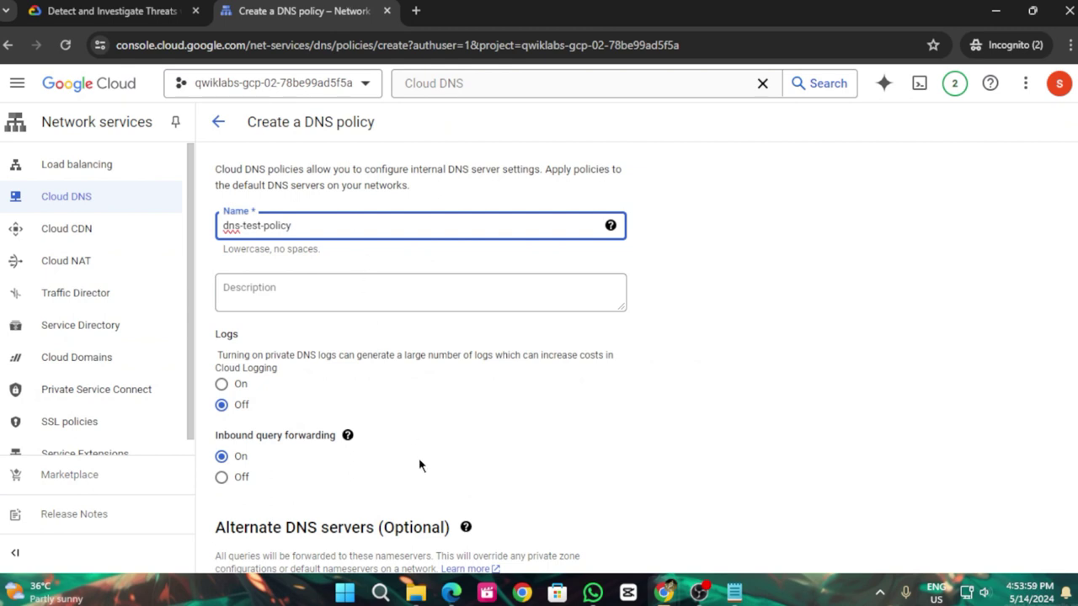
pyautogui.click(221, 384)
# Following lab step 5, select the default network under Alternate DNS servers for the new policy
pyautogui.click(126, 10)
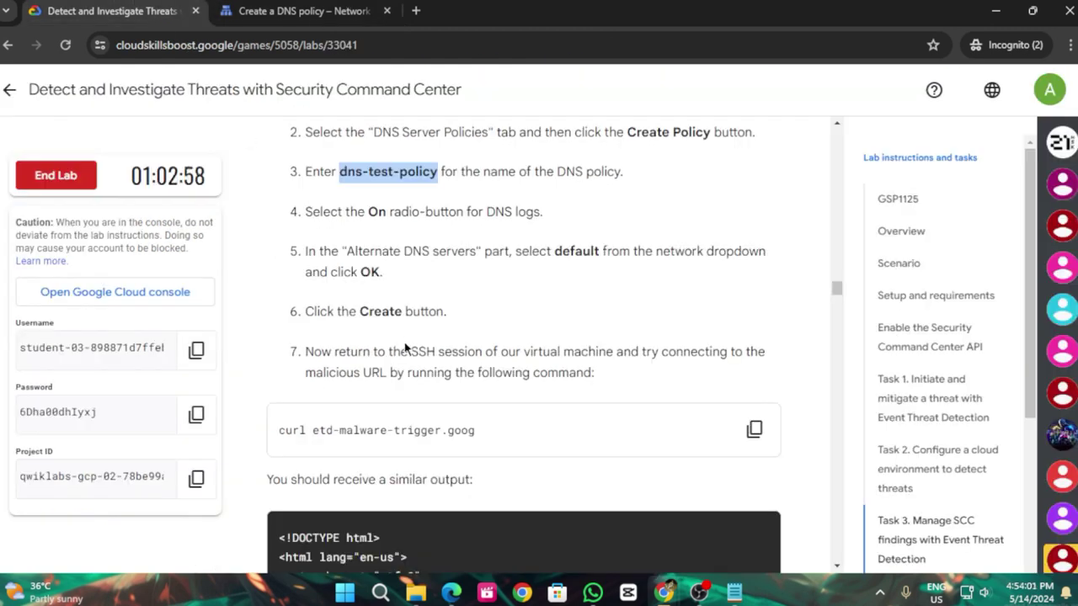
pyautogui.scroll(-1, 406, 348)
pyautogui.scroll(2, 416, 360)
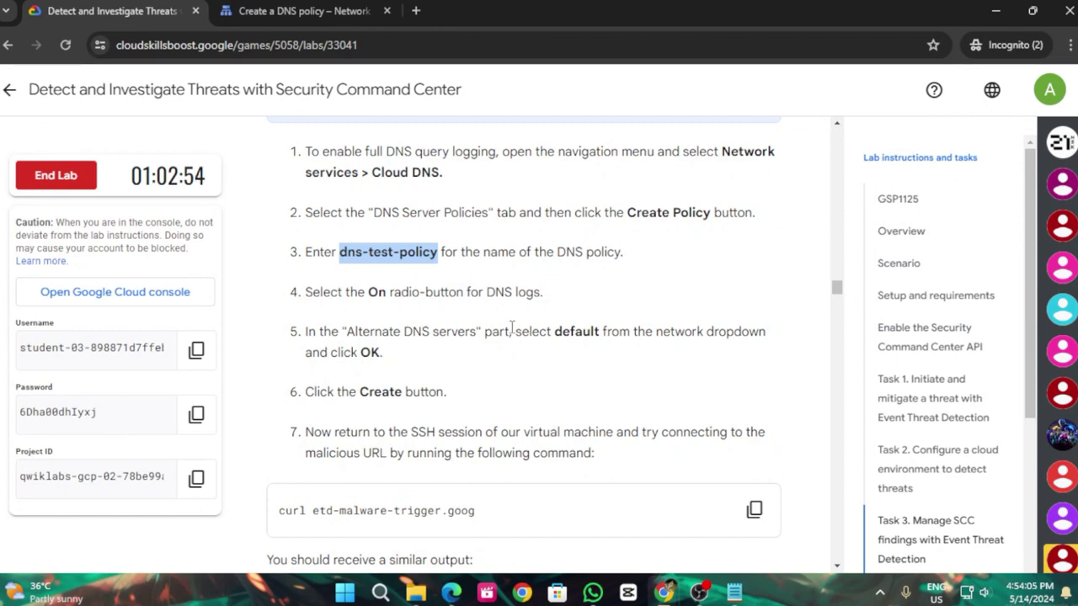
pyautogui.click(277, 9)
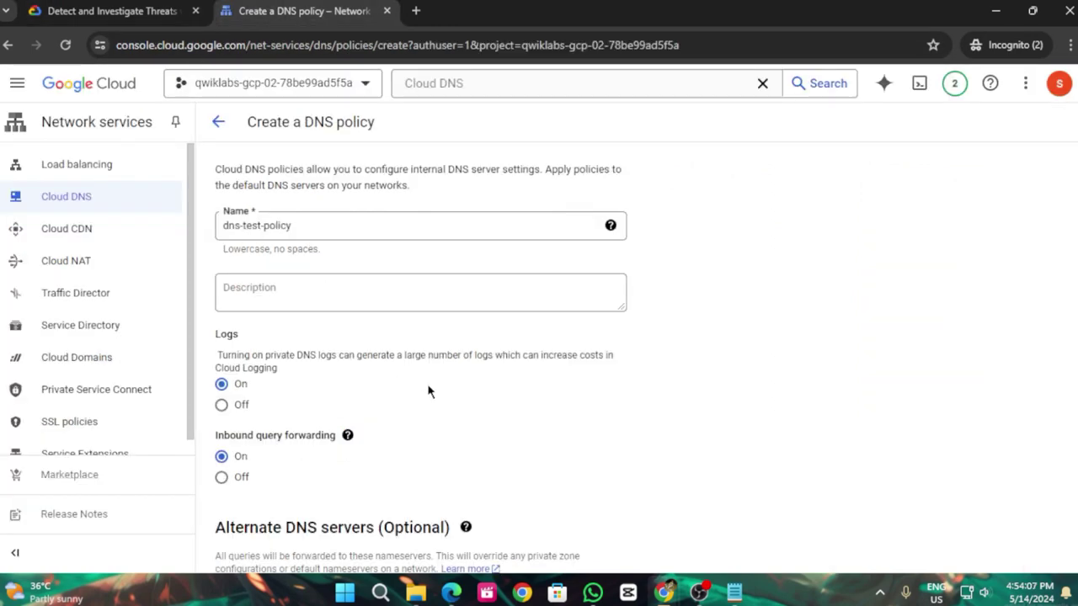
pyautogui.scroll(-3, 436, 392)
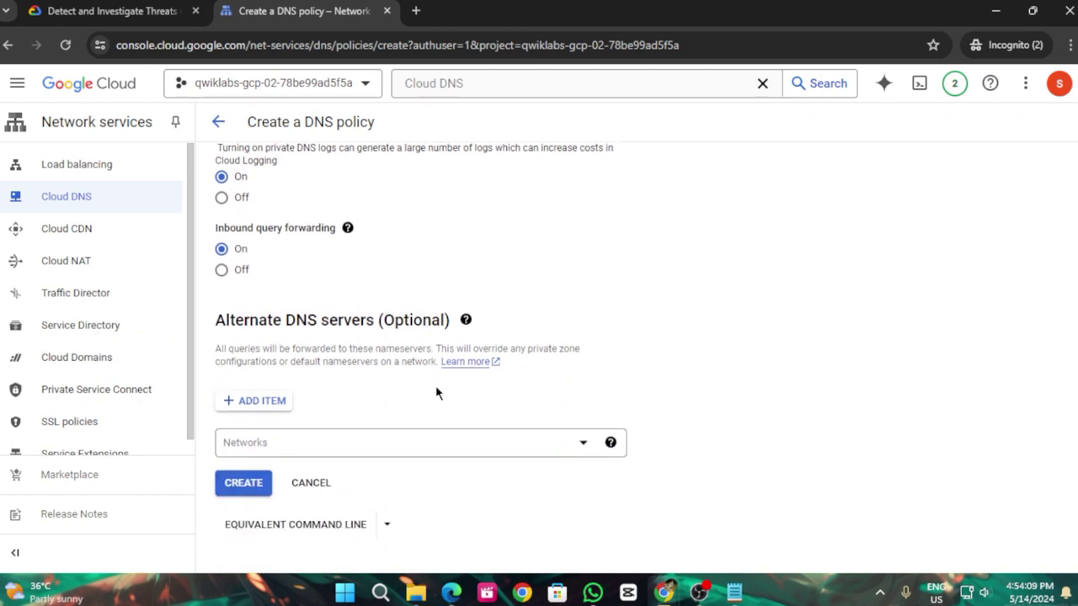
pyautogui.click(434, 439)
pyautogui.click(280, 390)
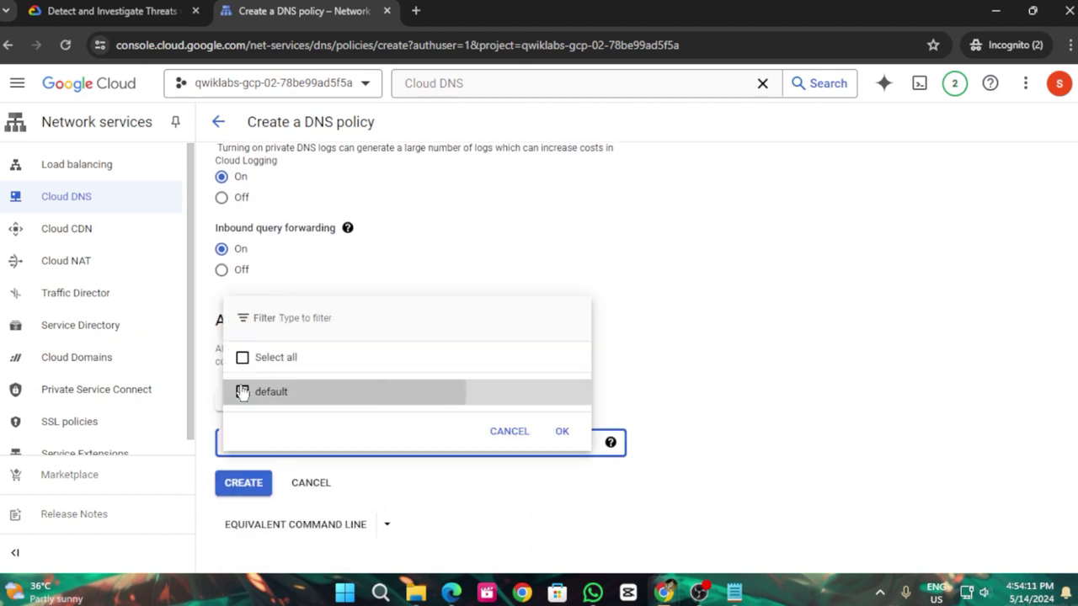
pyautogui.click(562, 432)
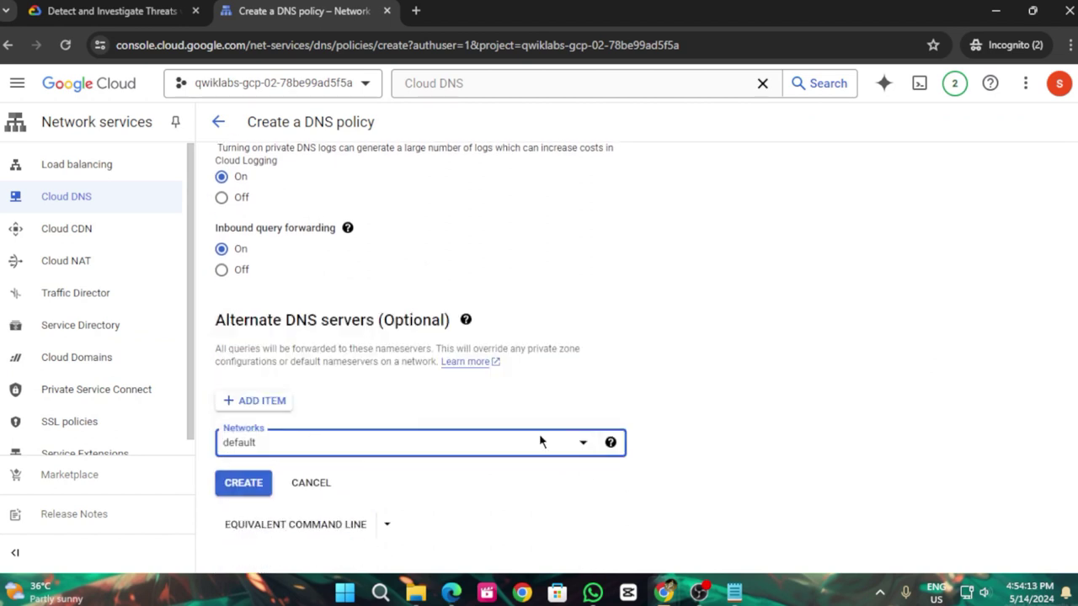
# Following lab step 6, create the DNS policy with the configured settings
pyautogui.click(81, 10)
pyautogui.scroll(-2, 618, 351)
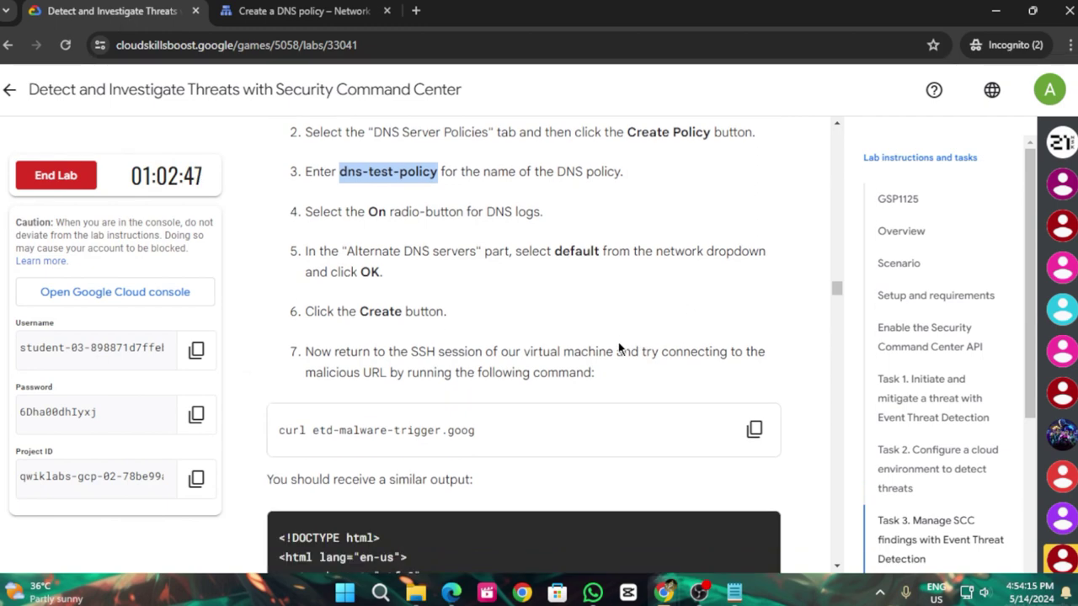
pyautogui.click(301, 10)
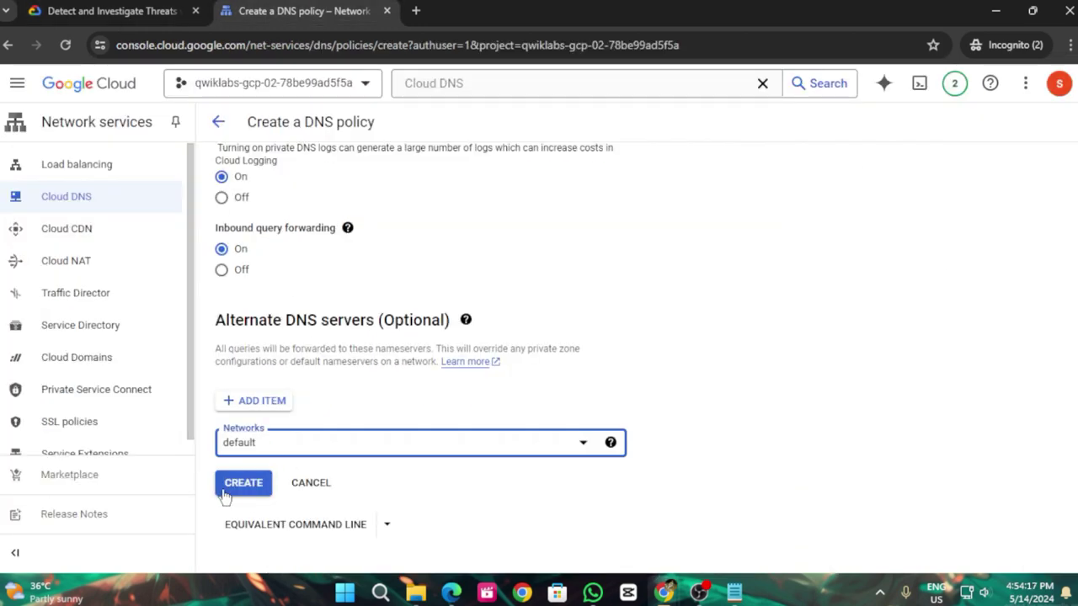
pyautogui.click(226, 495)
# Copy the command from lab step 7, run curl etd-malware-trigger.goog in instance-1's SSH session, and minimize that window
pyautogui.click(174, 10)
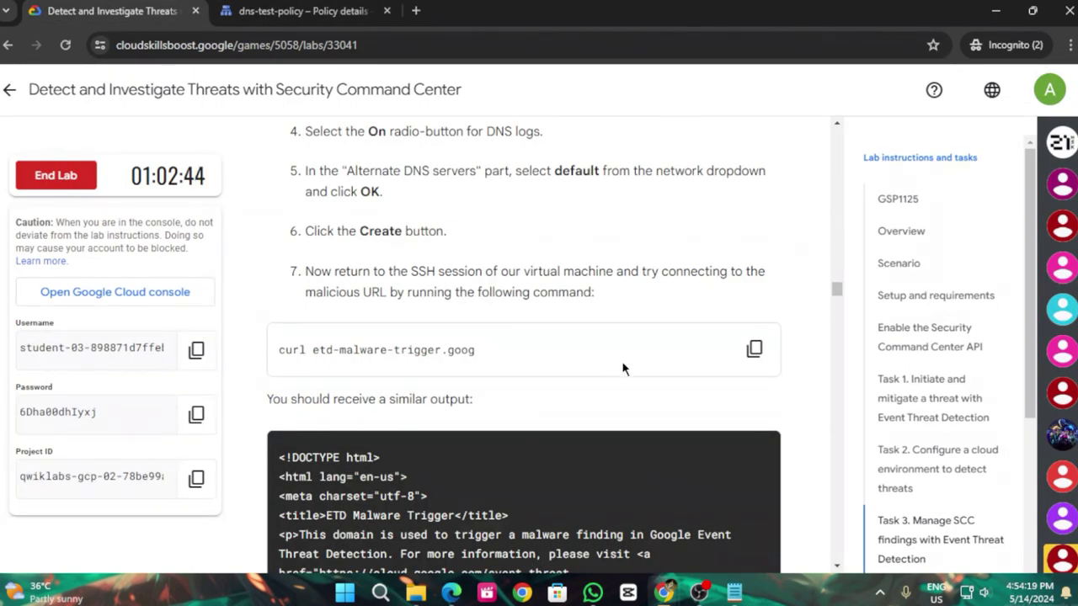
pyautogui.click(752, 350)
pyautogui.scroll(-4, 556, 340)
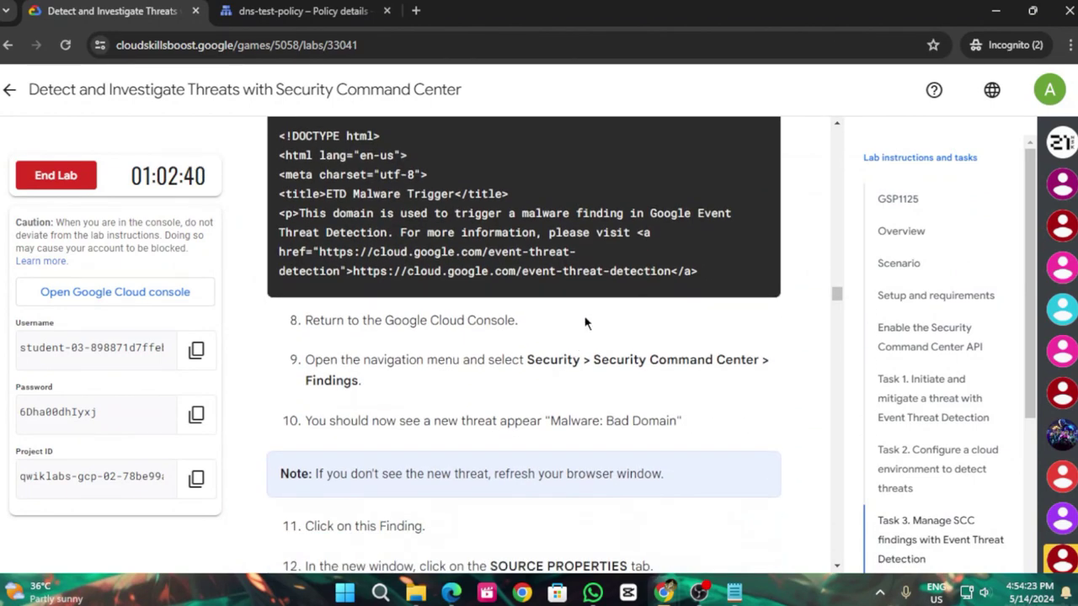
pyautogui.click(303, 10)
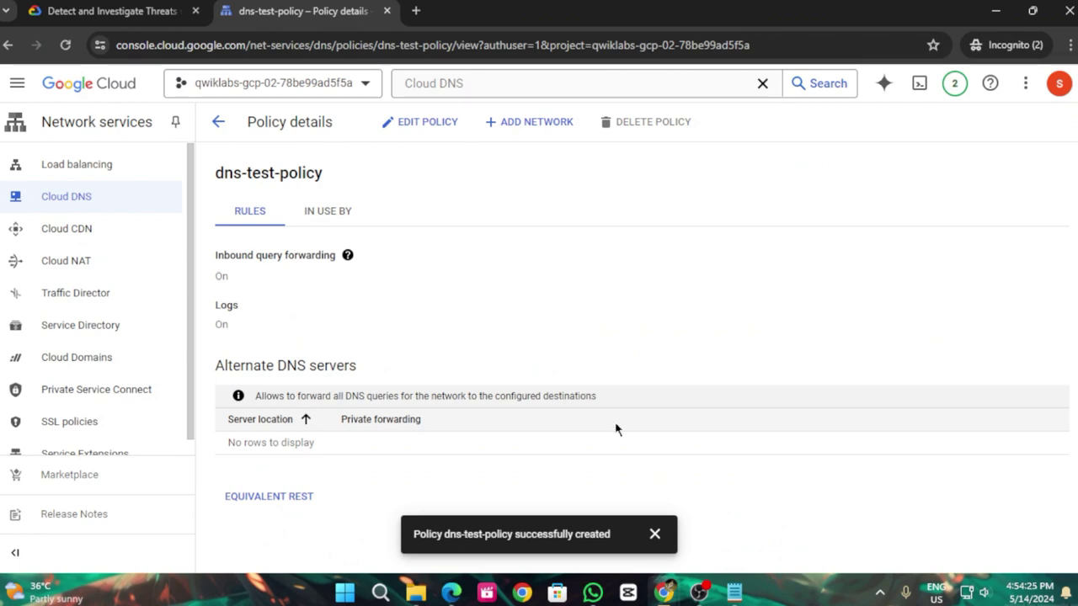
pyautogui.moveTo(670, 589)
pyautogui.click(842, 505)
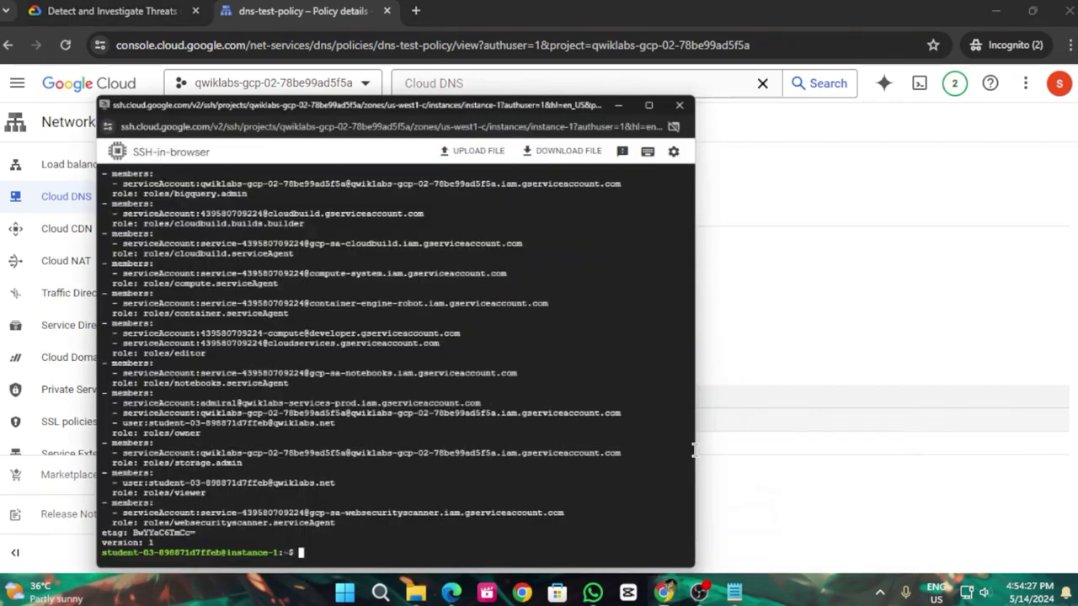
pyautogui.hotkey('ctrl', 'v')
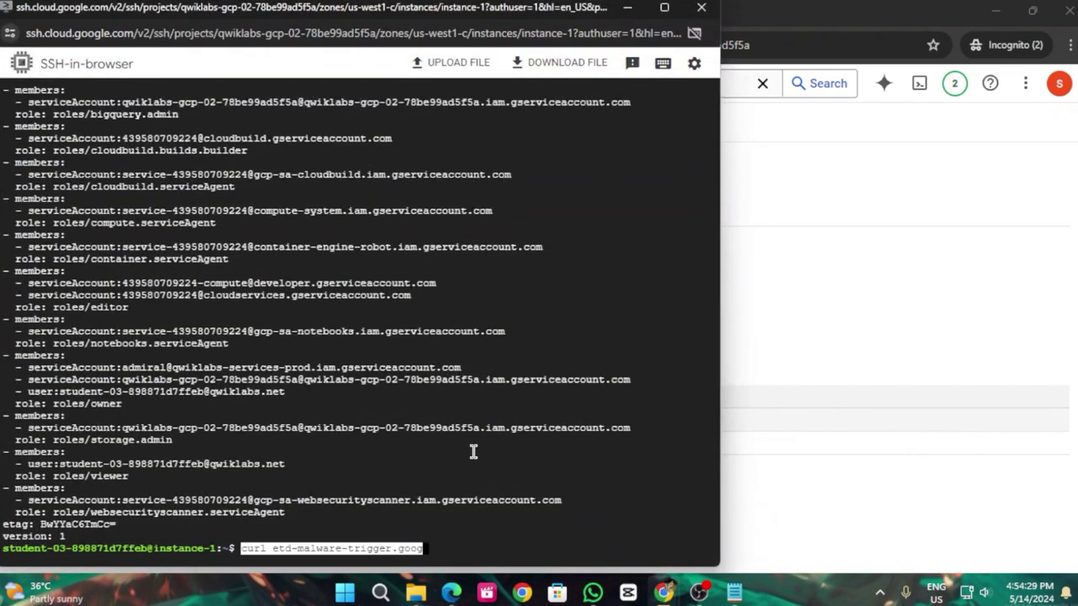
pyautogui.press('Return')
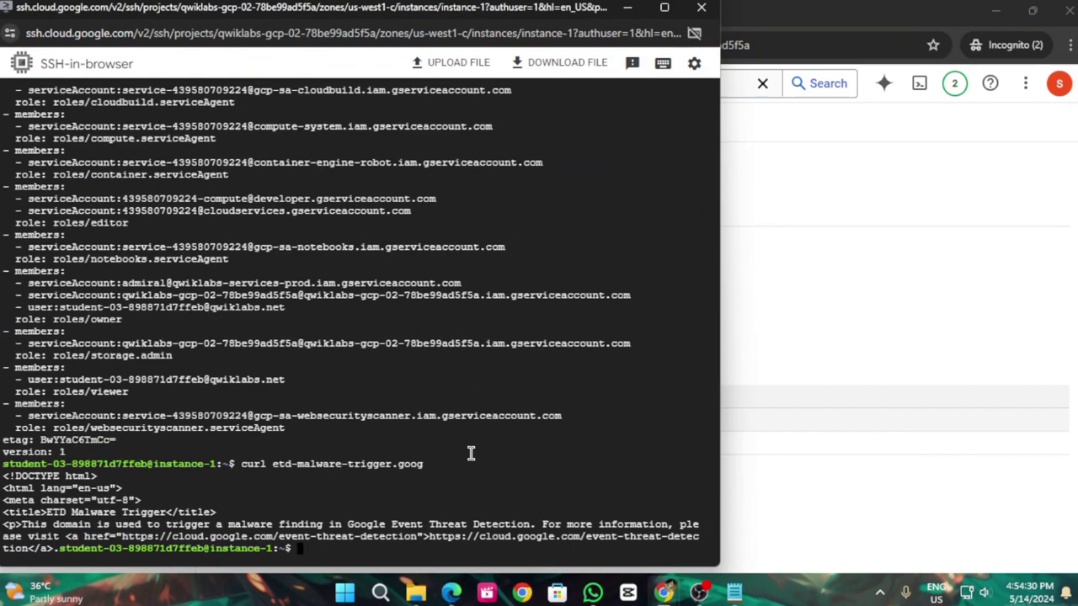
pyautogui.click(627, 7)
# Following lab step 9, open the Security Command Center Findings page in the Google Cloud console and dismiss the policy notification
pyautogui.click(126, 10)
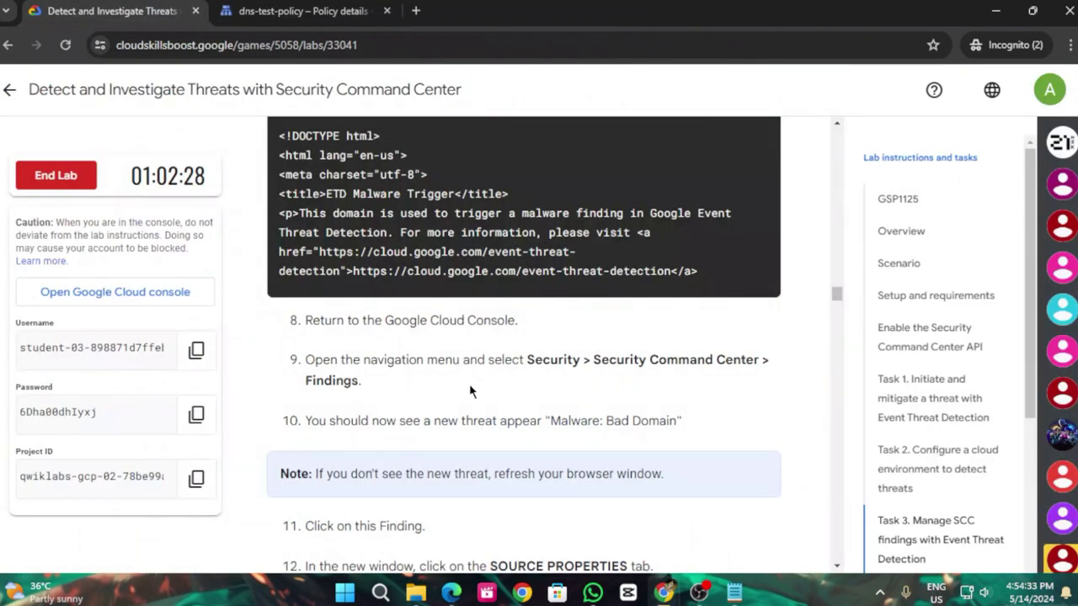
pyautogui.scroll(-7, 470, 391)
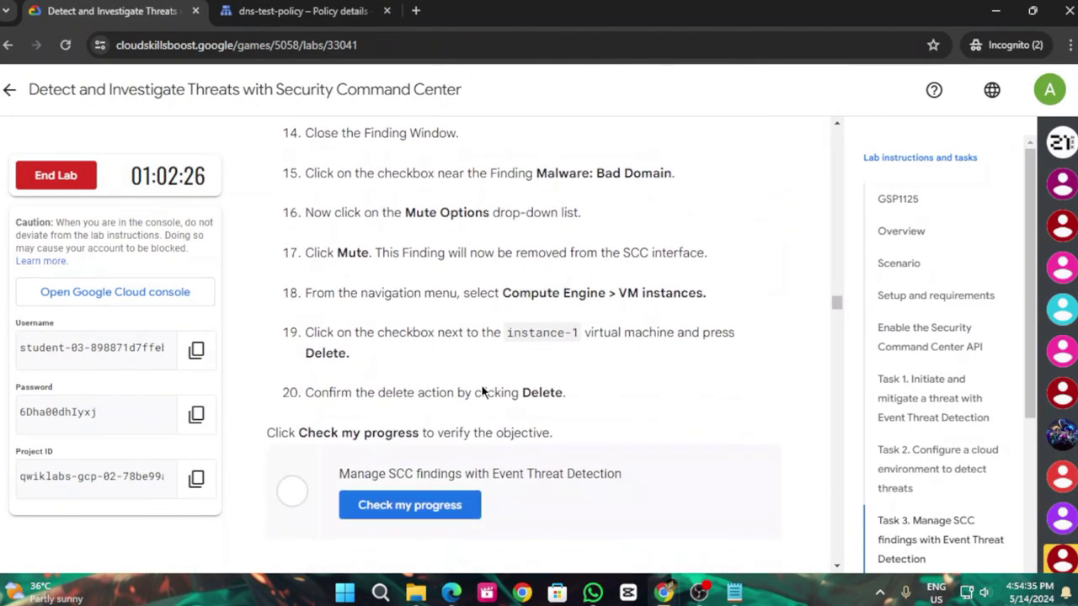
pyautogui.scroll(7, 488, 394)
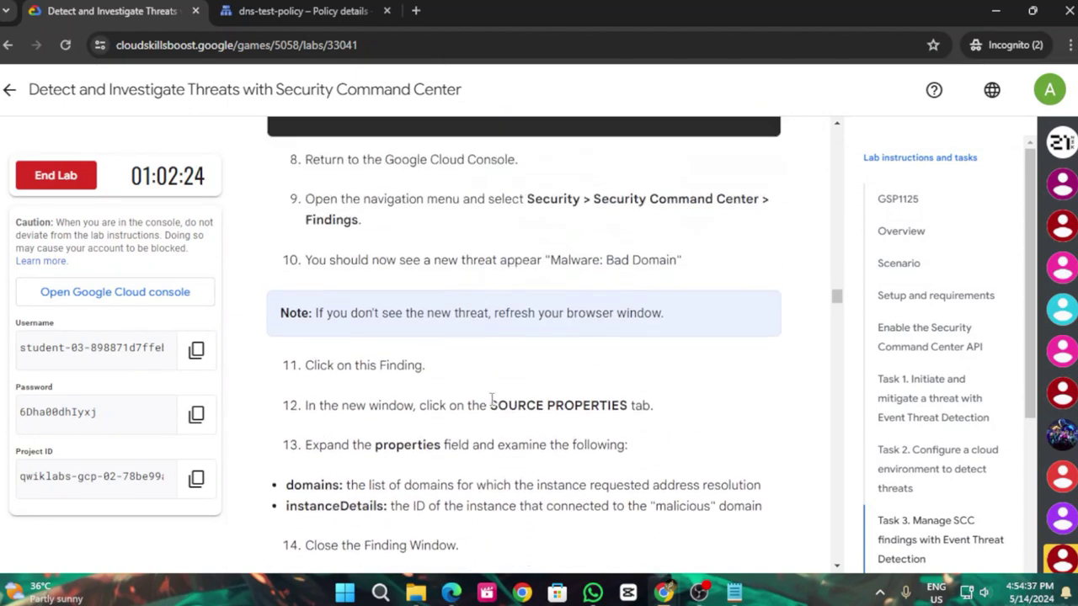
pyautogui.scroll(2, 490, 400)
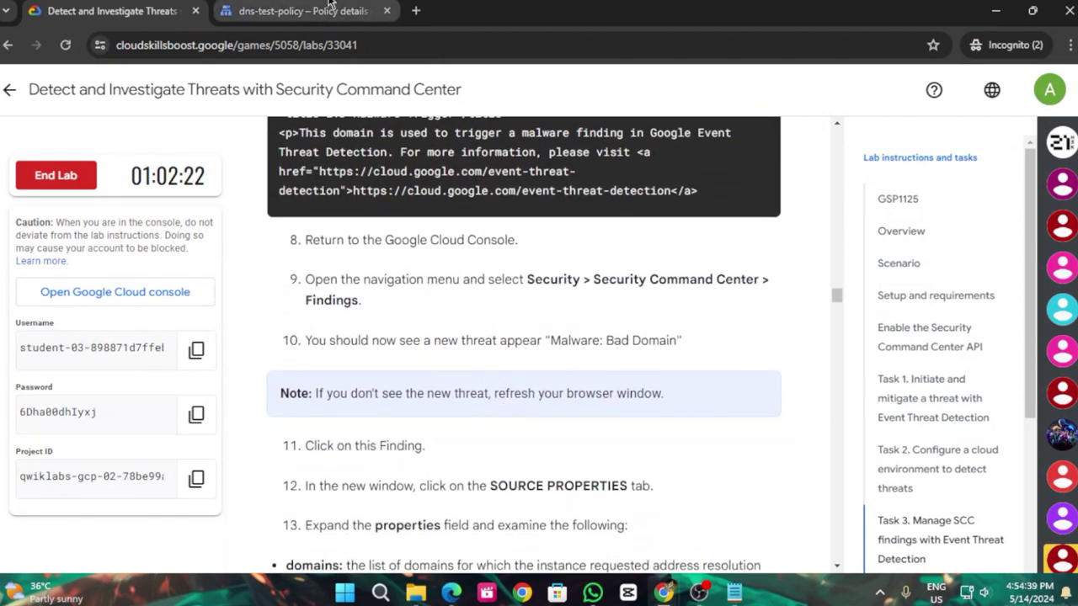
pyautogui.click(334, 7)
pyautogui.click(17, 82)
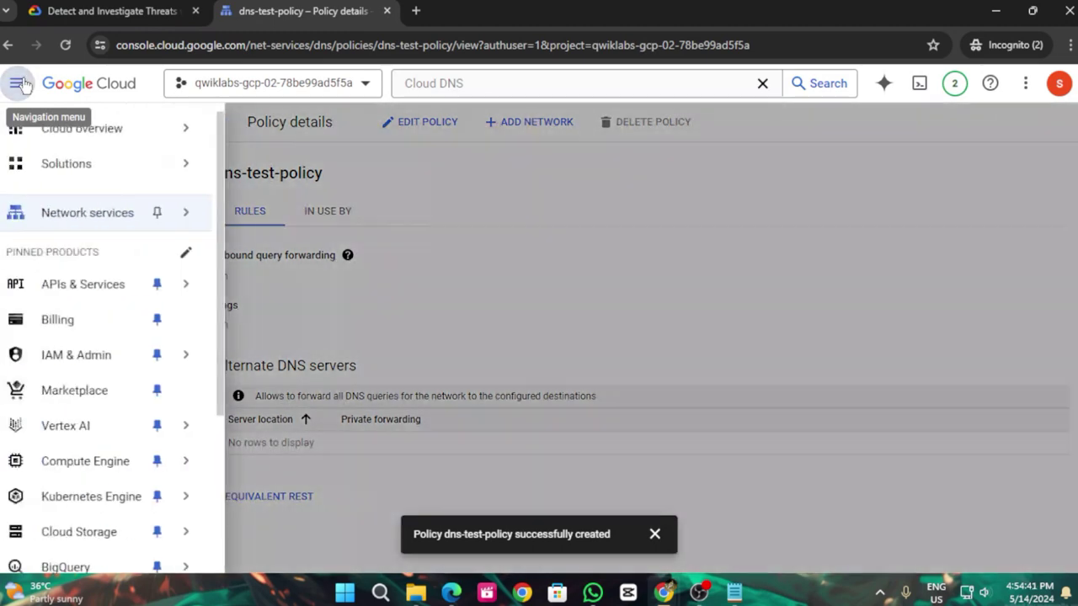
pyautogui.moveTo(97, 543)
pyautogui.scroll(-2, 97, 543)
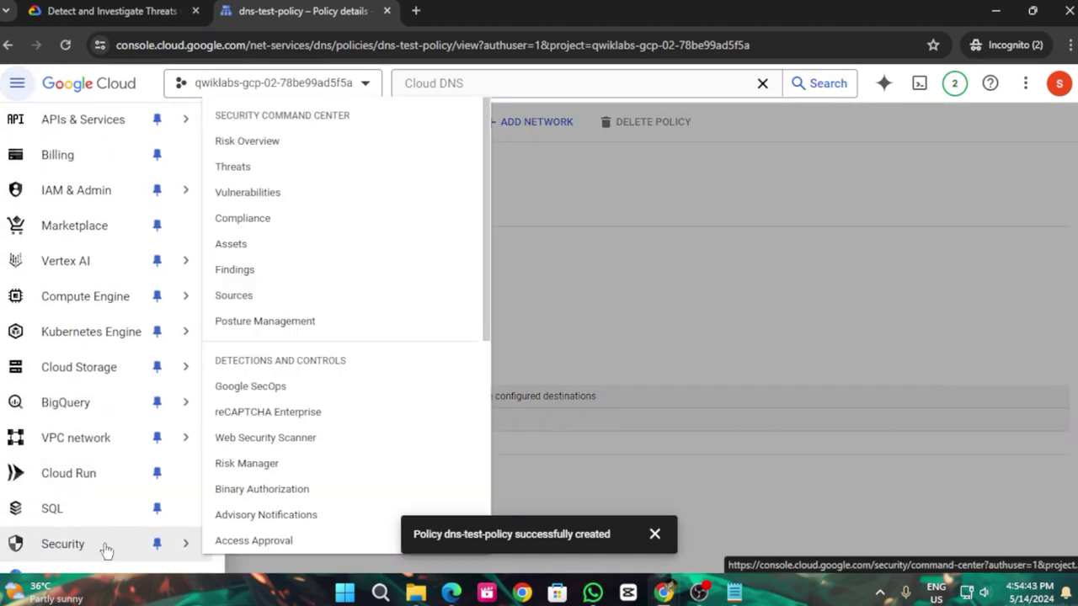
pyautogui.moveTo(193, 270)
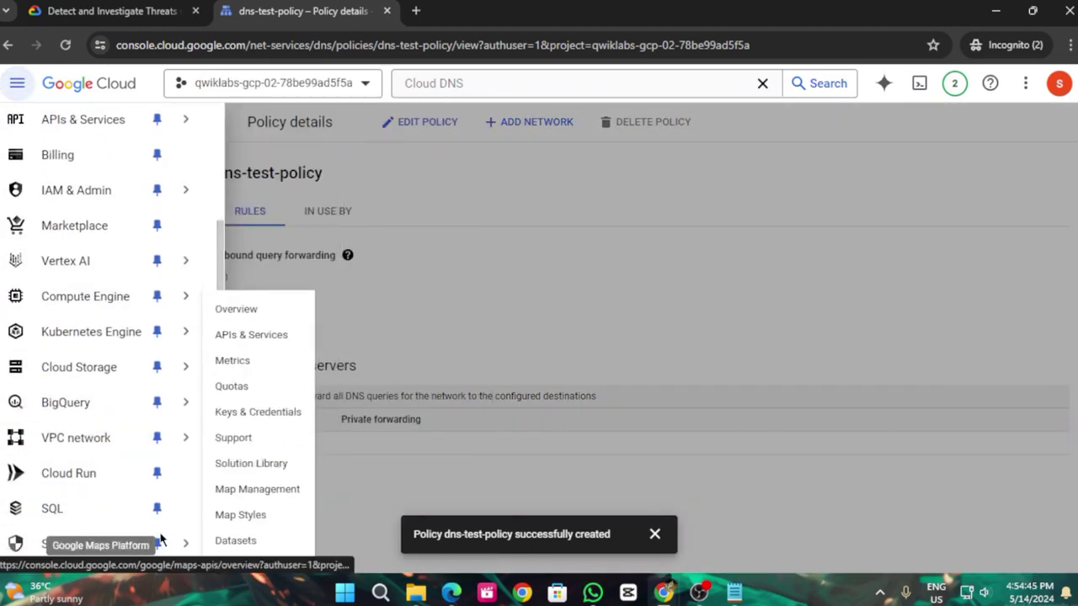
pyautogui.scroll(-1, 166, 549)
pyautogui.moveTo(34, 535)
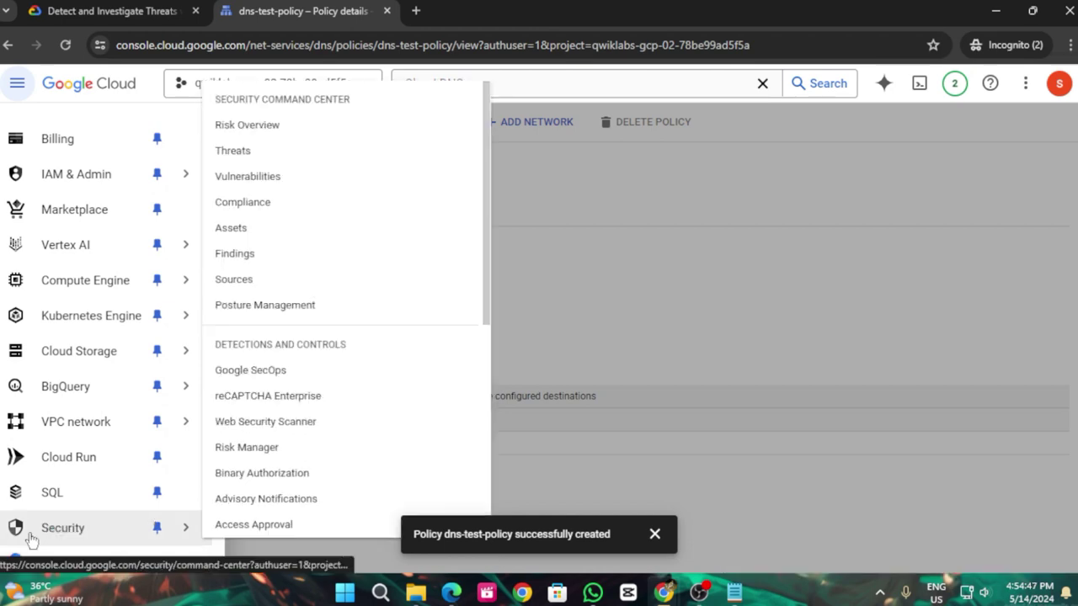
pyautogui.click(258, 255)
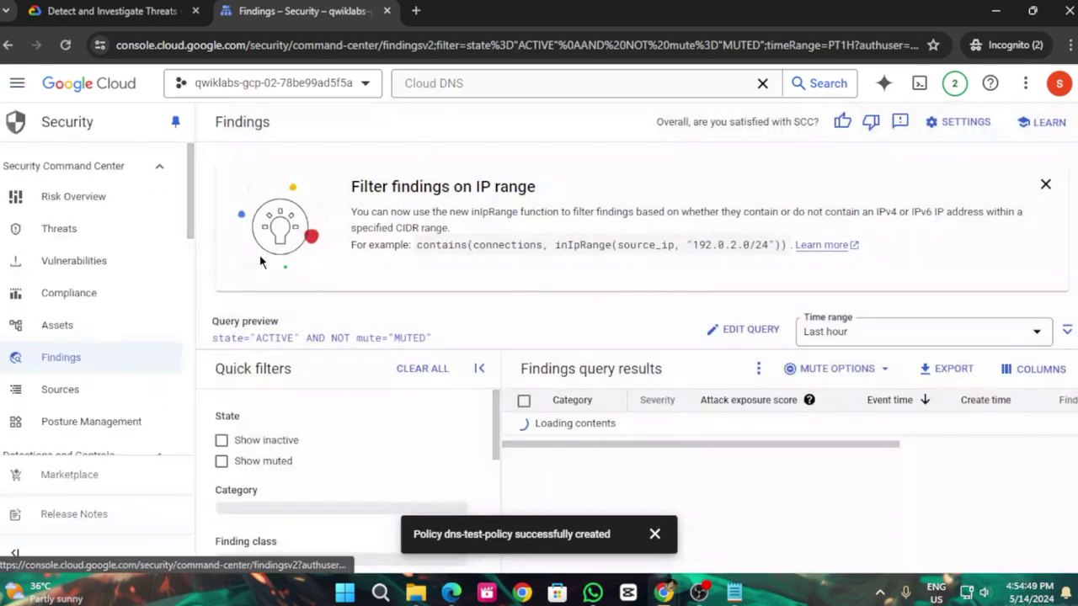
pyautogui.click(654, 534)
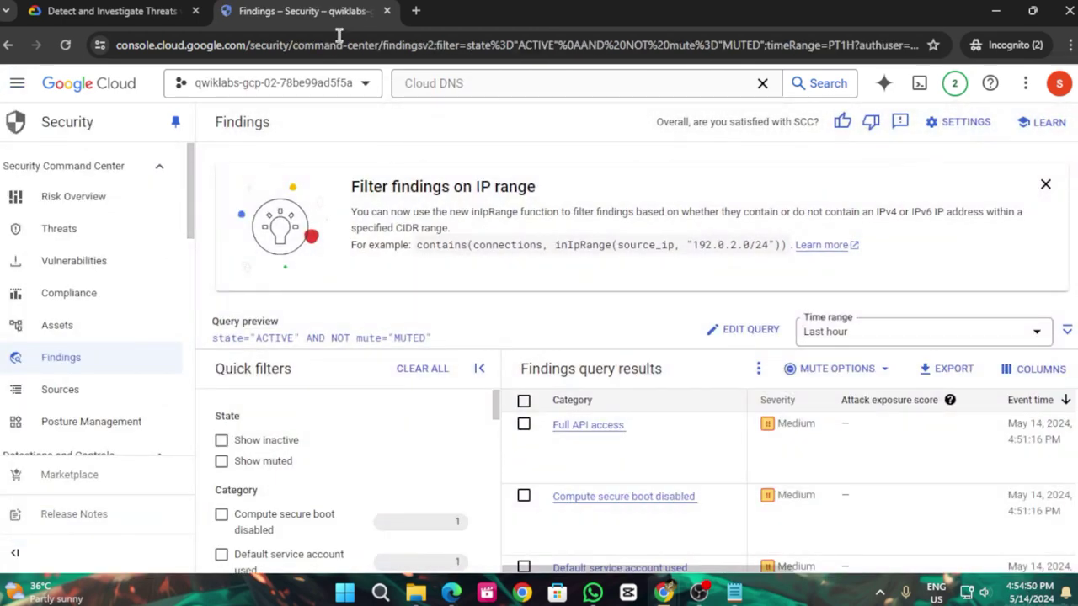
# Review lab steps 8 to 18 and check the Findings query results for the Malware: Bad Domain threat
pyautogui.click(143, 13)
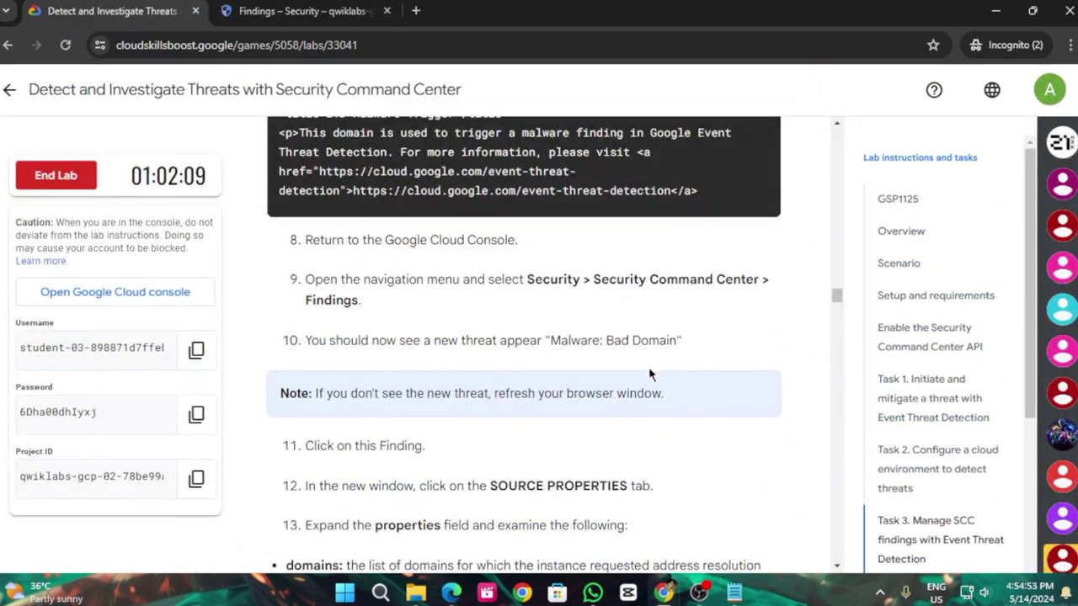
pyautogui.scroll(-3, 650, 374)
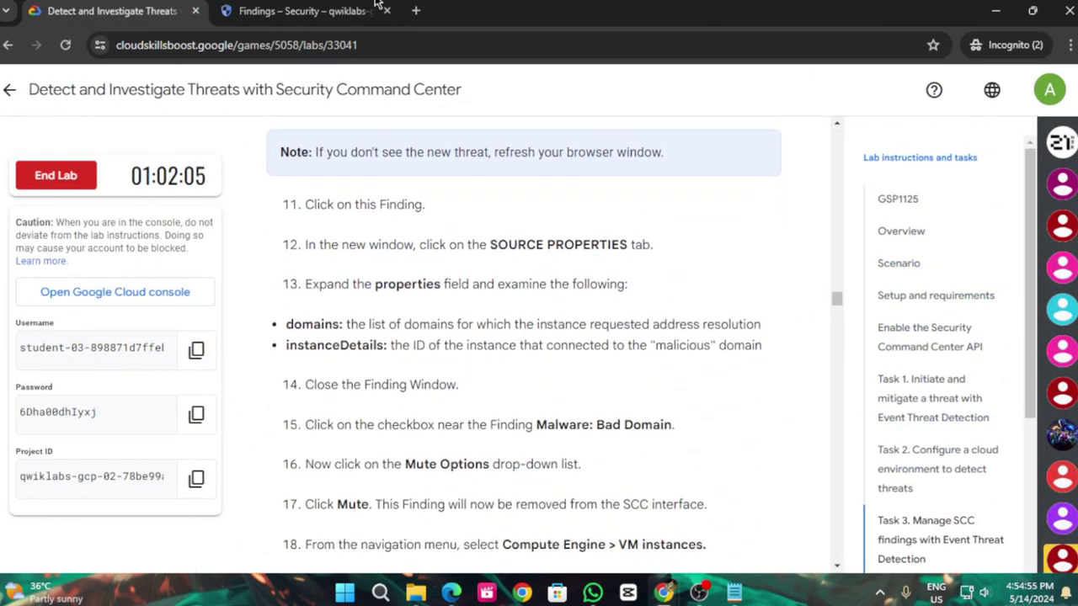
pyautogui.click(362, 10)
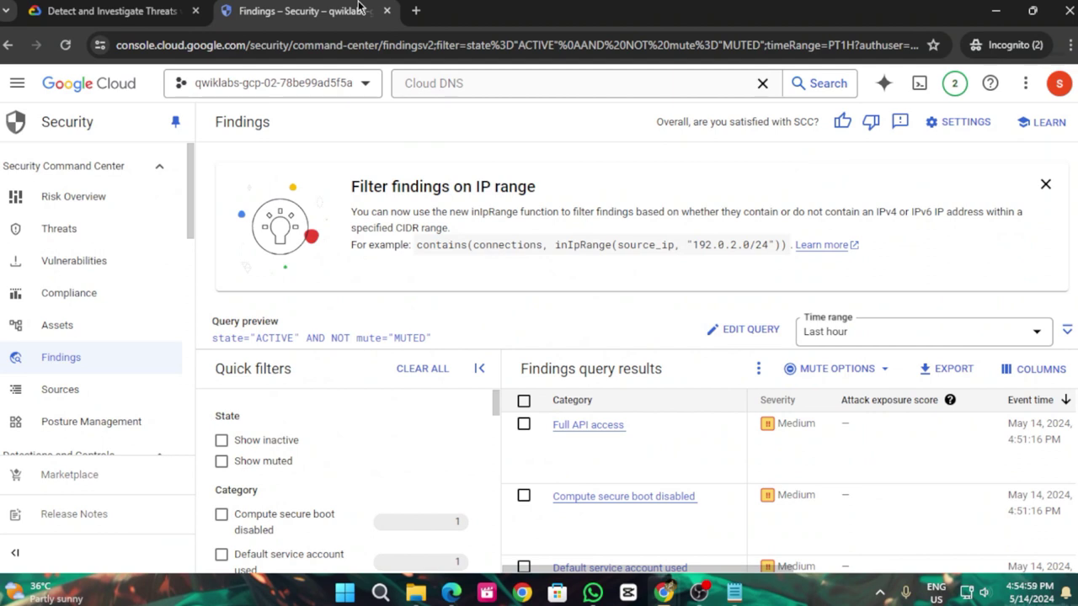
pyautogui.scroll(-2, 91, 278)
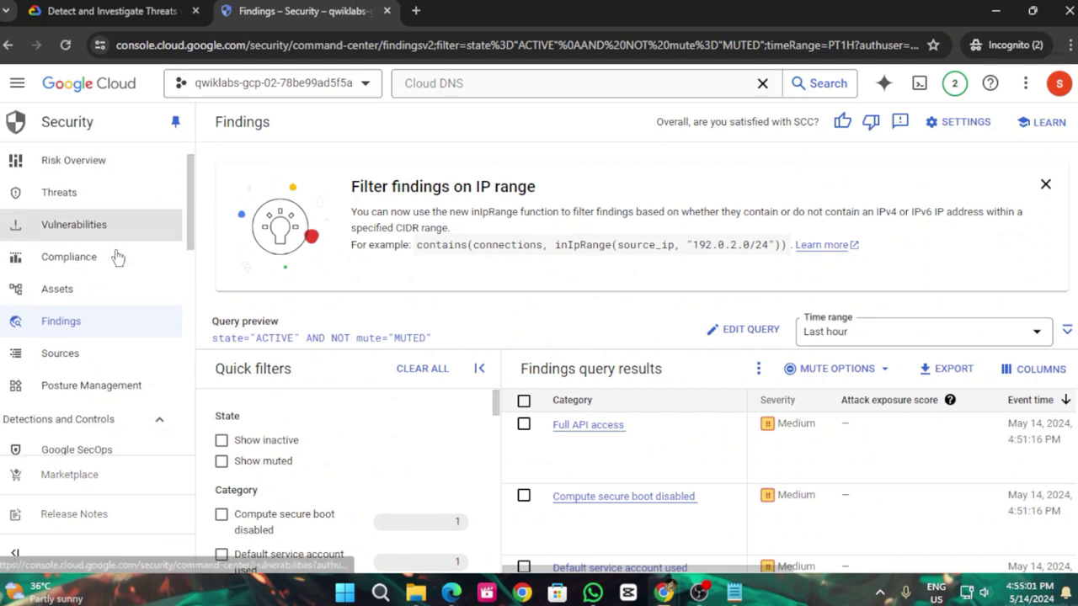
pyautogui.scroll(2, 125, 266)
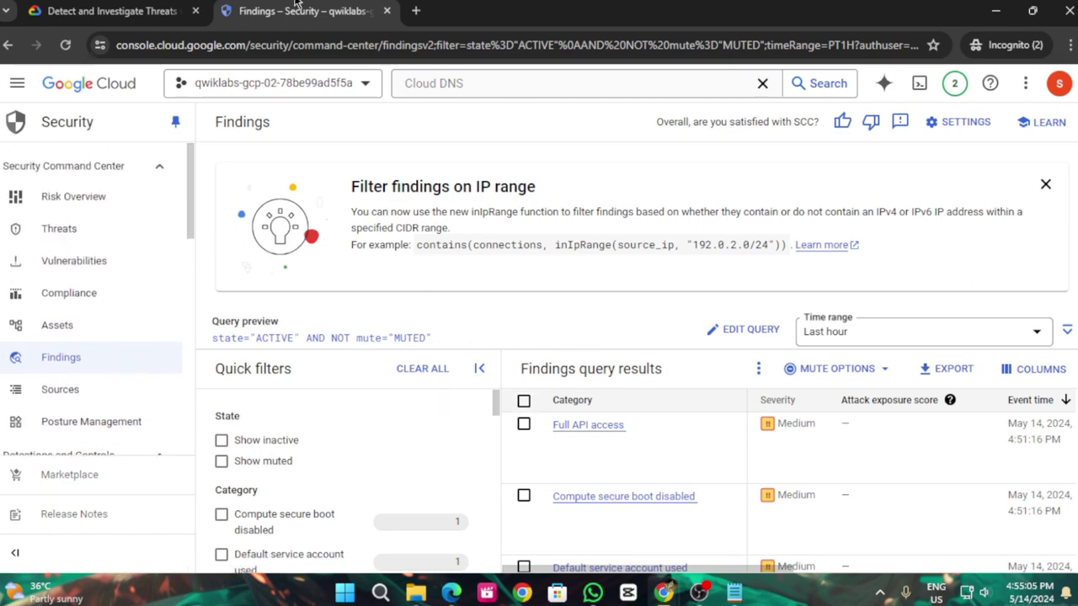
pyautogui.click(92, 7)
pyautogui.scroll(2, 569, 280)
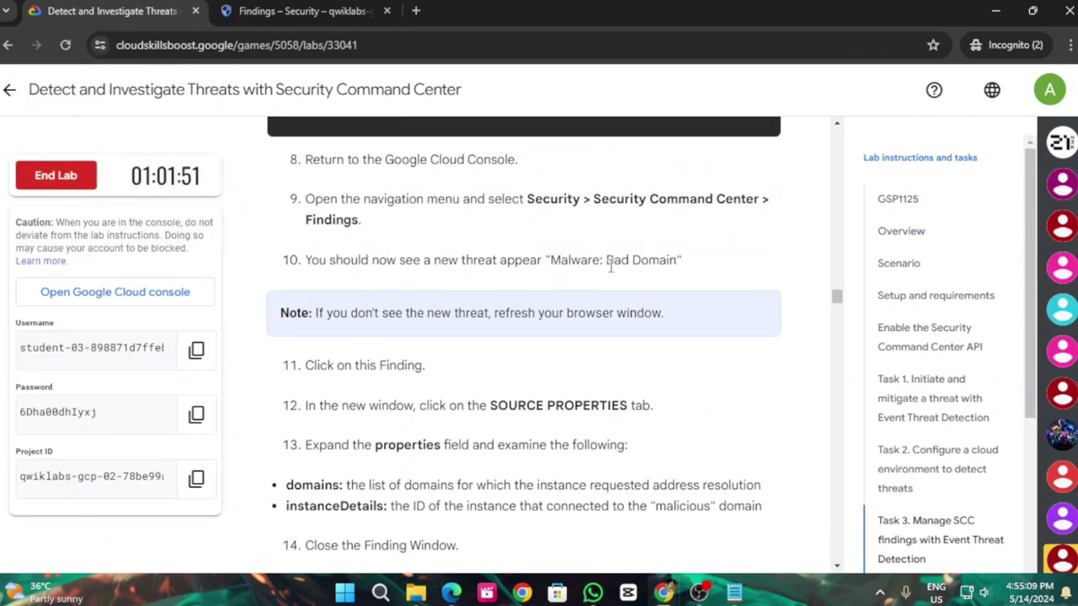
pyautogui.scroll(-2, 612, 266)
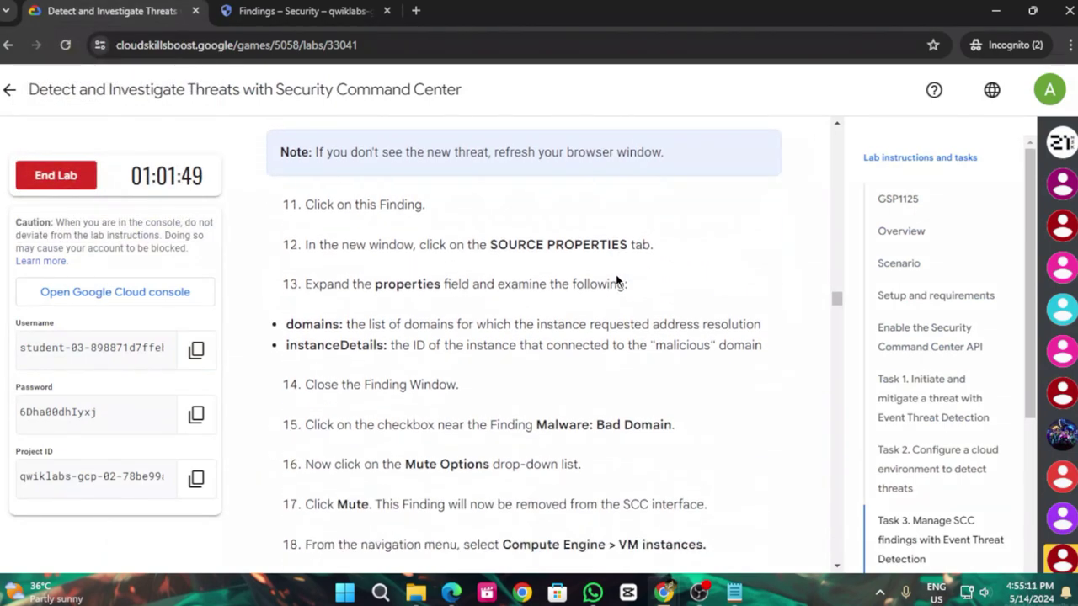
pyautogui.click(307, 8)
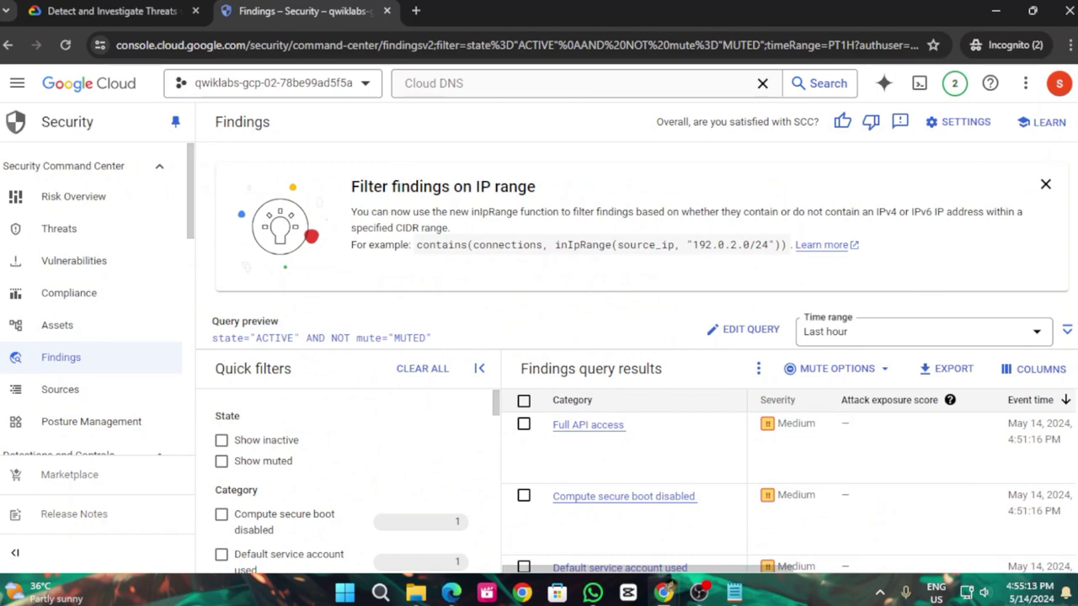
pyautogui.scroll(-3, 789, 482)
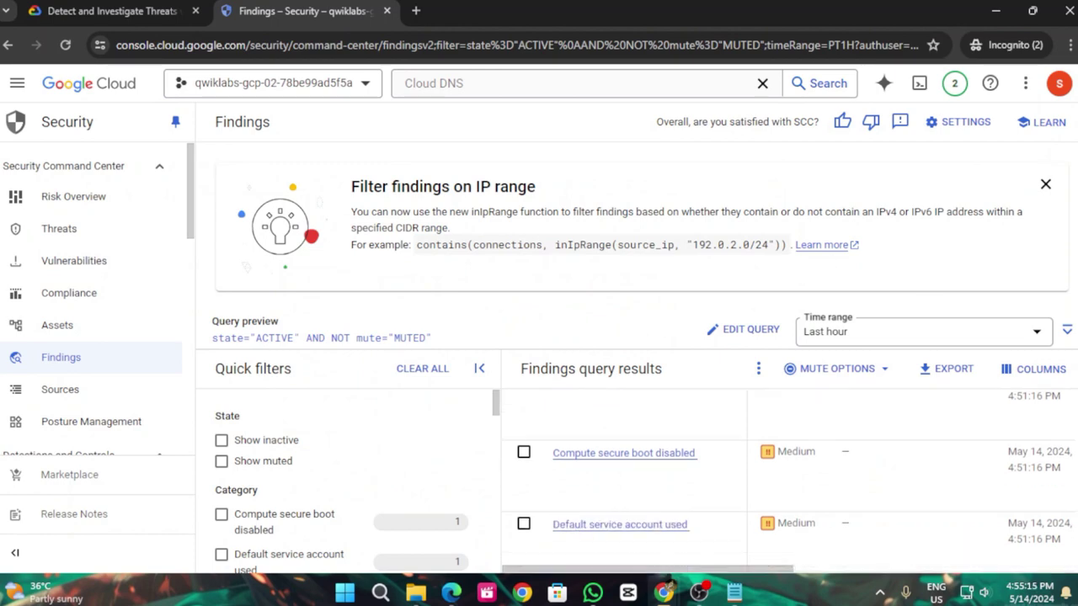
pyautogui.scroll(2, 789, 482)
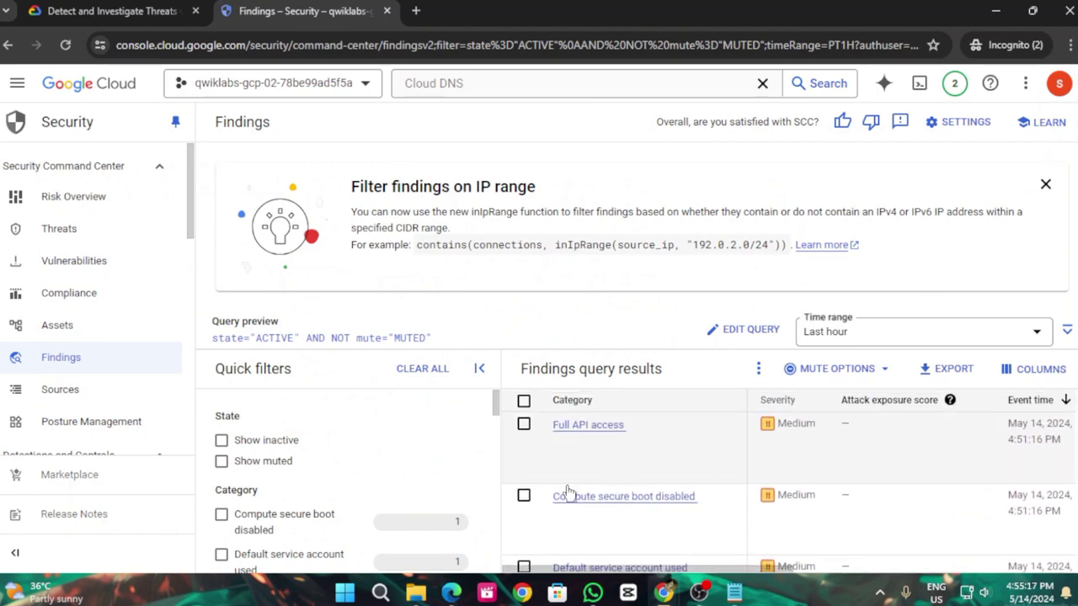
pyautogui.moveTo(494, 406); pyautogui.dragTo(472, 399)
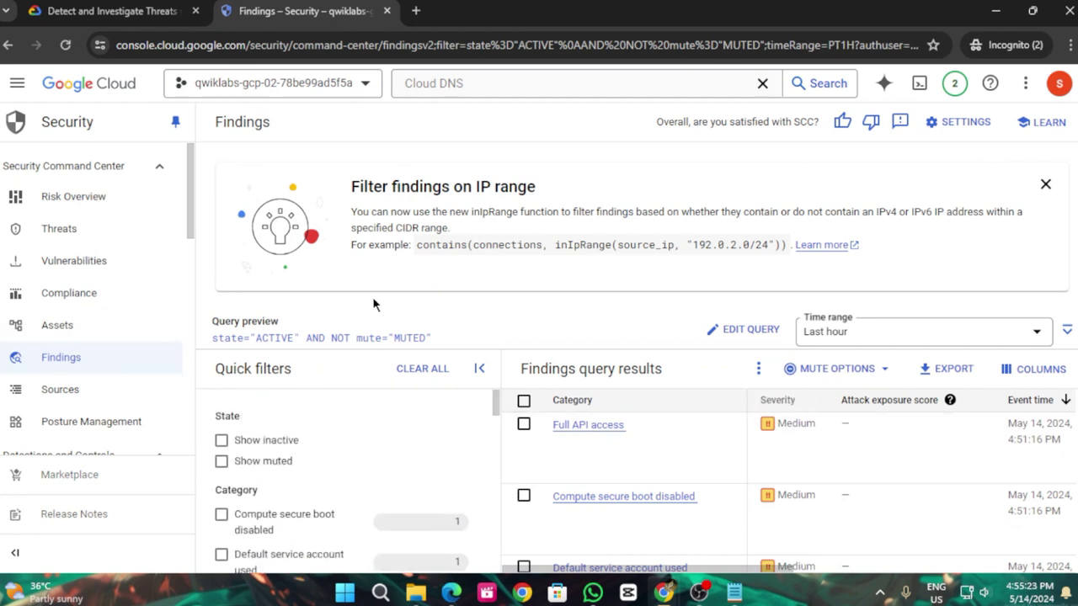
# Close the IP range filter banner and look through the quick filters on the Findings page for the malware category
pyautogui.click(1045, 184)
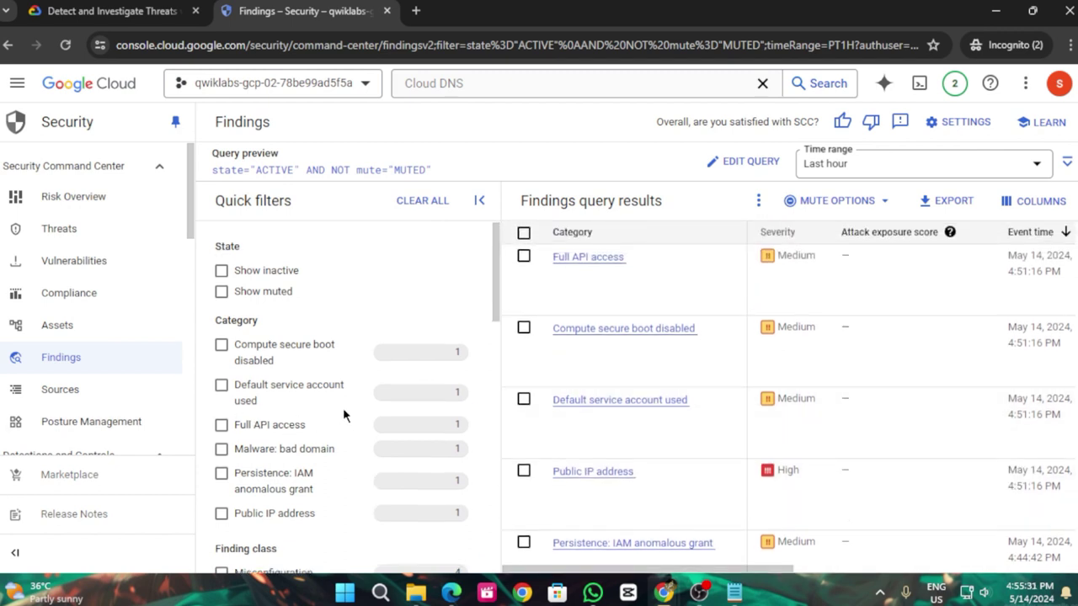
pyautogui.scroll(-6, 344, 412)
pyautogui.scroll(-5, 345, 415)
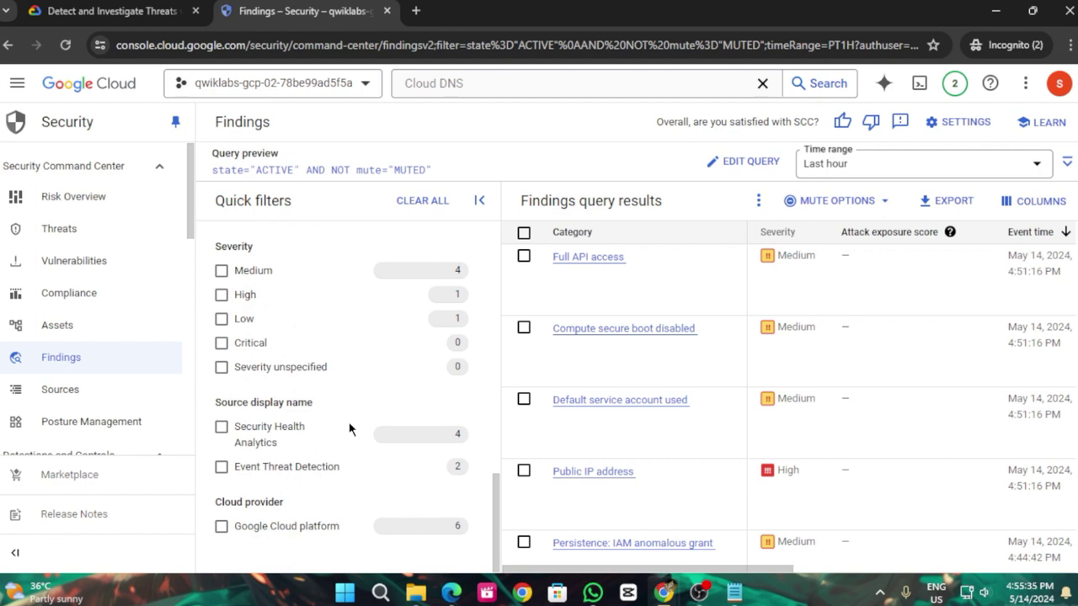
pyautogui.scroll(10, 348, 425)
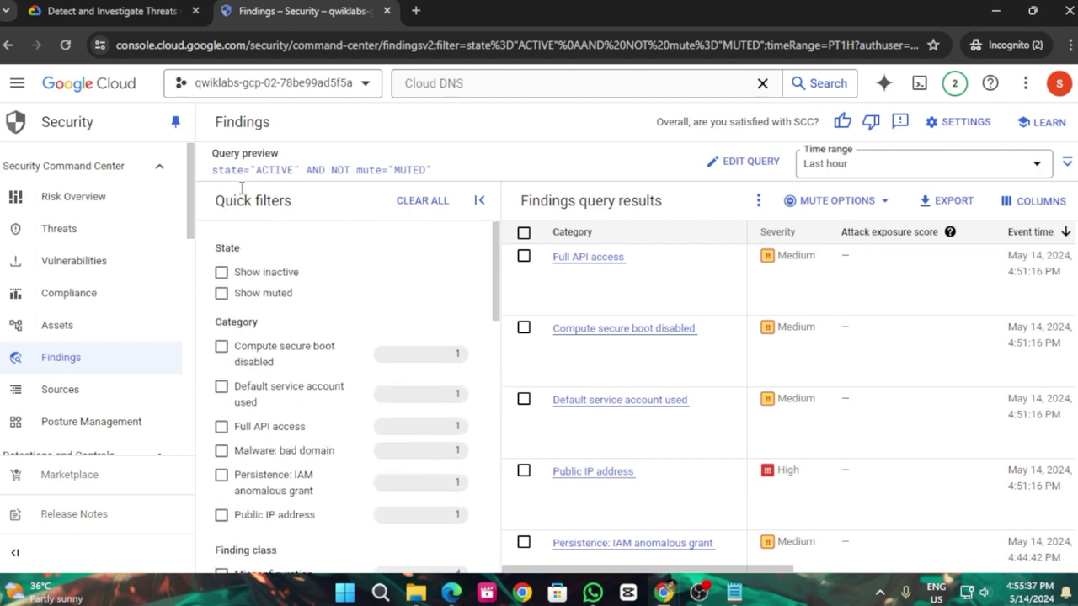
# Check the findings by source on the Sources page, reopen Findings, and return to the lab instructions
pyautogui.scroll(-2, 59, 295)
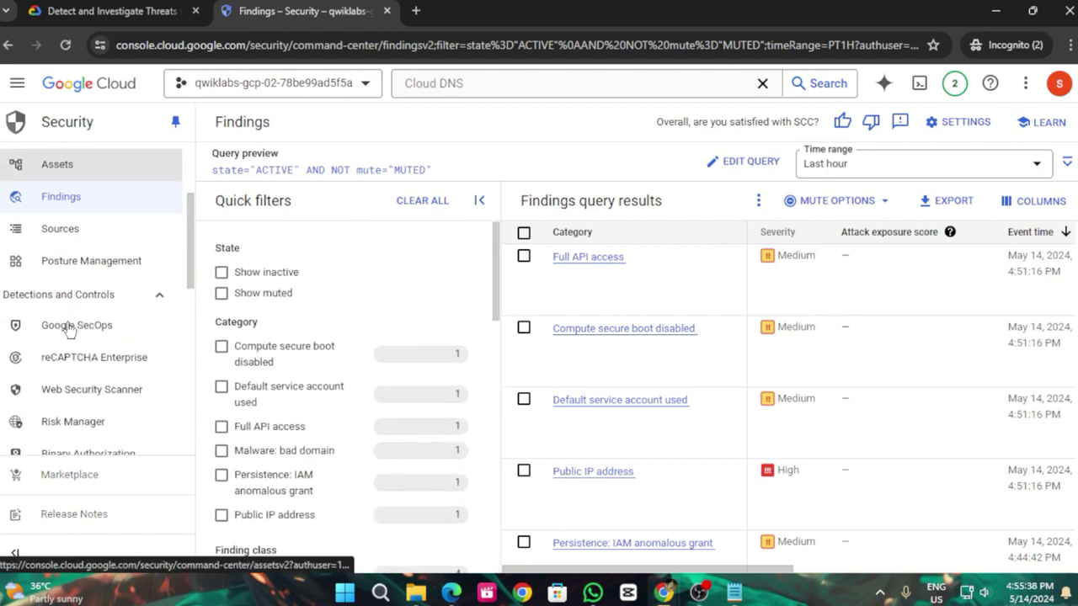
pyautogui.click(70, 231)
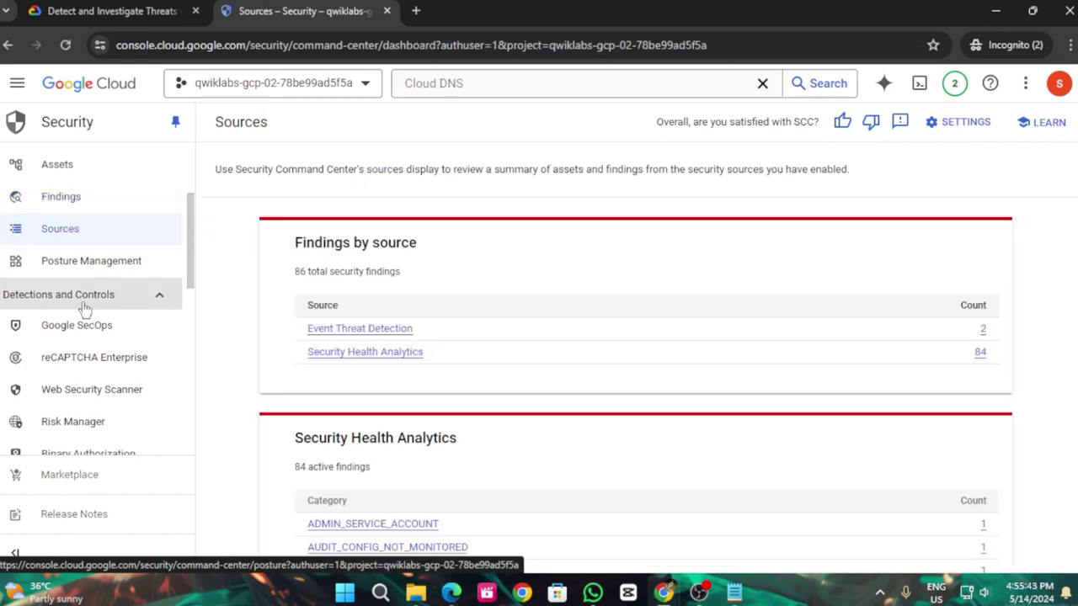
pyautogui.scroll(-2, 80, 337)
pyautogui.scroll(4, 72, 370)
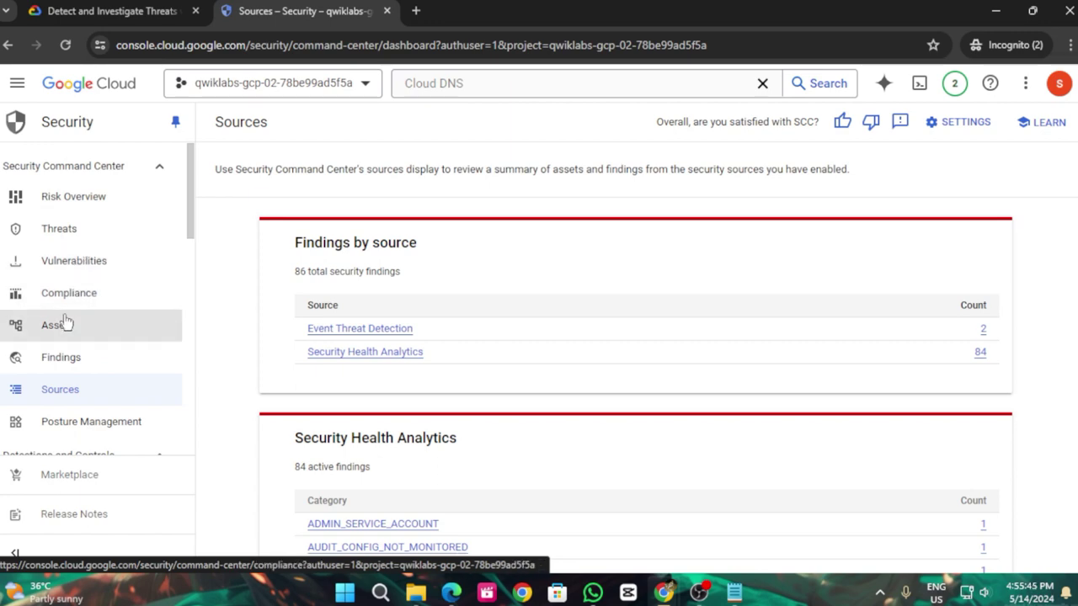
pyautogui.click(62, 361)
pyautogui.click(116, 7)
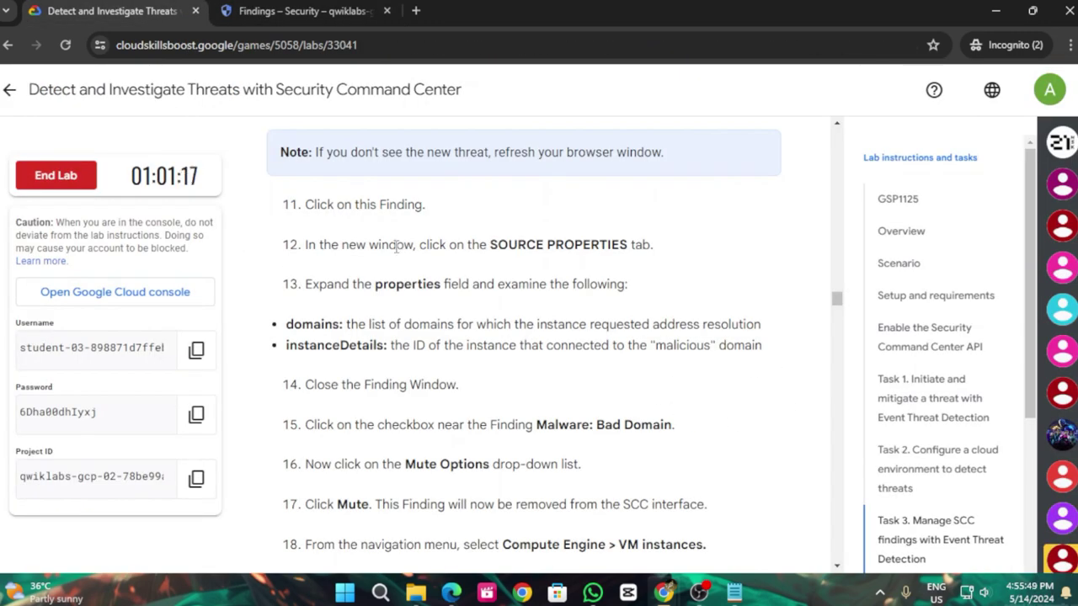
# Open the "Malware: bad domain" finding in Security Command Center and display its source properties
pyautogui.scroll(1, 429, 313)
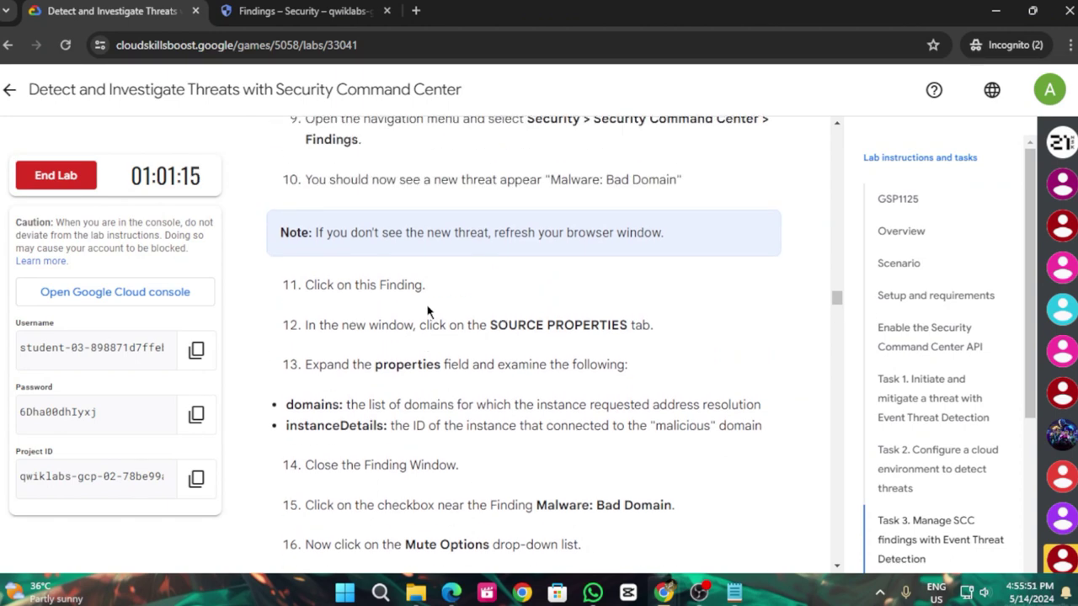
pyautogui.scroll(1, 360, 300)
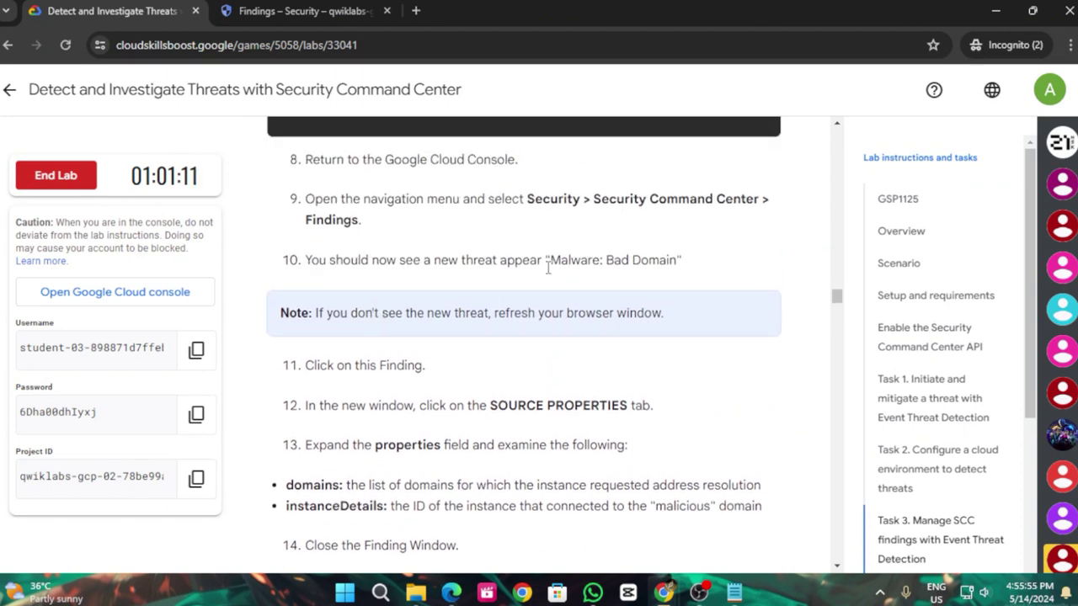
pyautogui.click(290, 10)
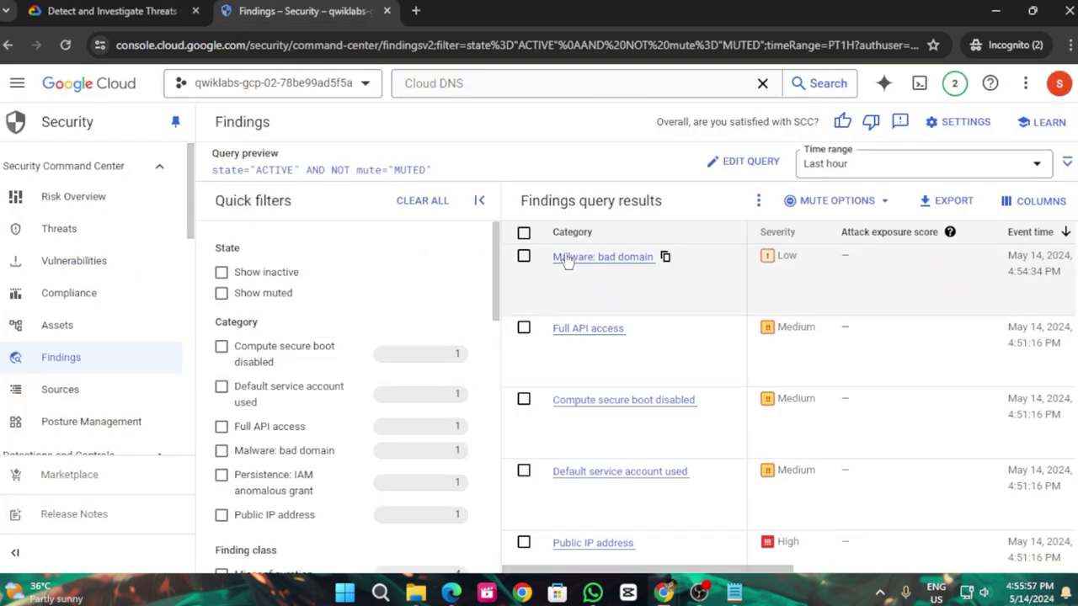
pyautogui.click(522, 256)
pyautogui.click(562, 259)
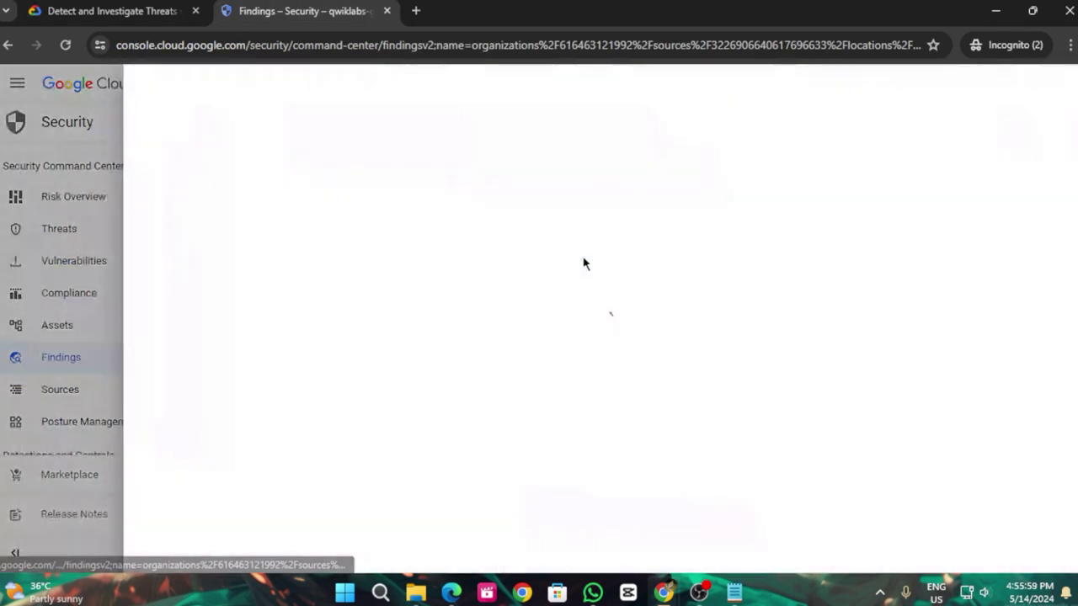
pyautogui.click(312, 143)
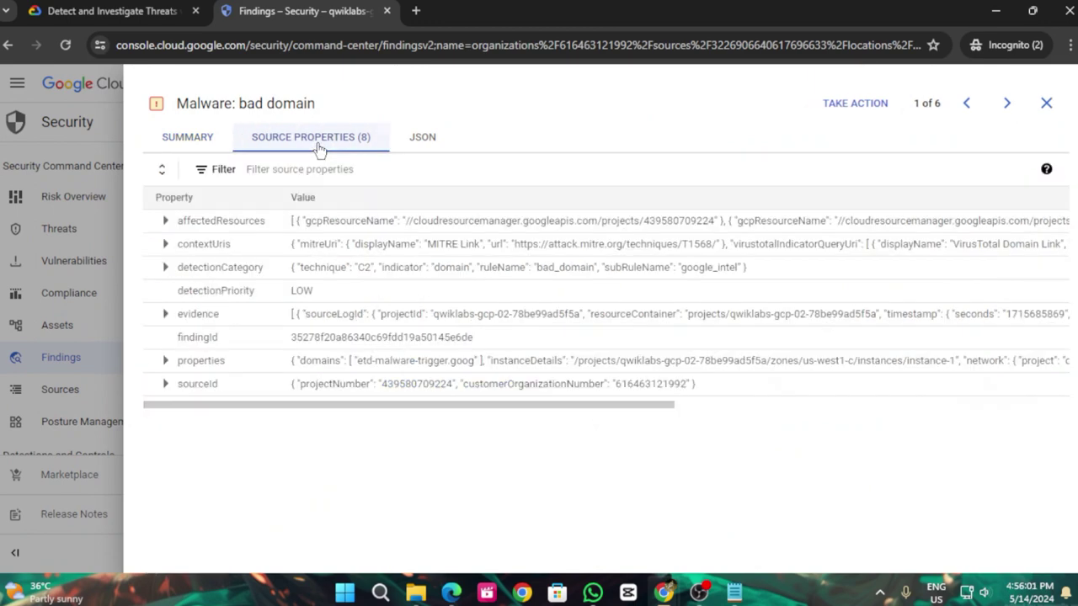
# Expand the properties field to examine the finding's domains and instanceDetails, and close the finding window
pyautogui.click(163, 7)
pyautogui.scroll(-3, 635, 311)
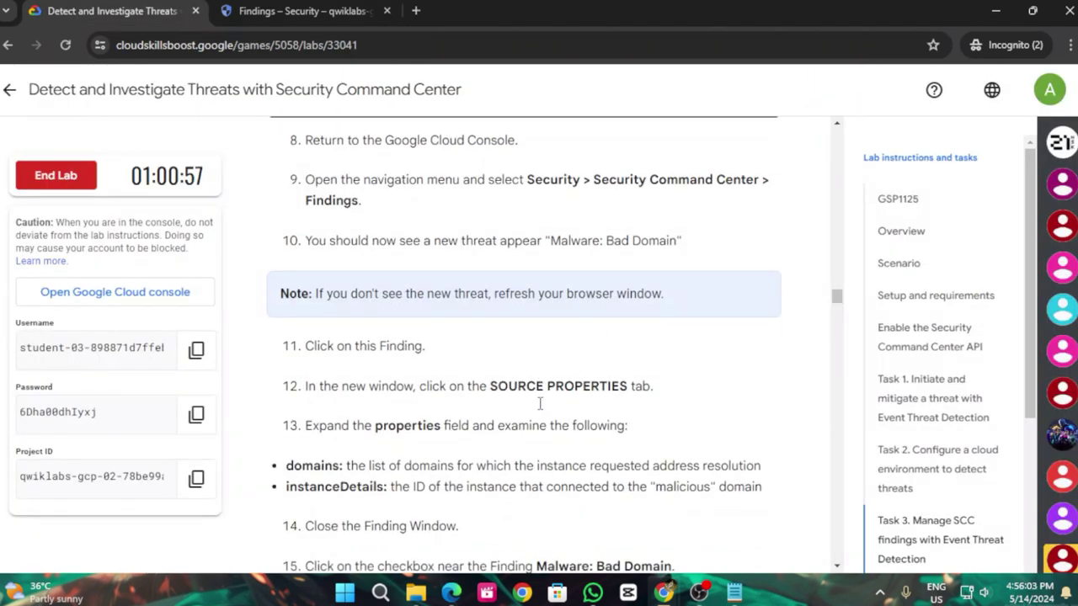
pyautogui.click(236, 7)
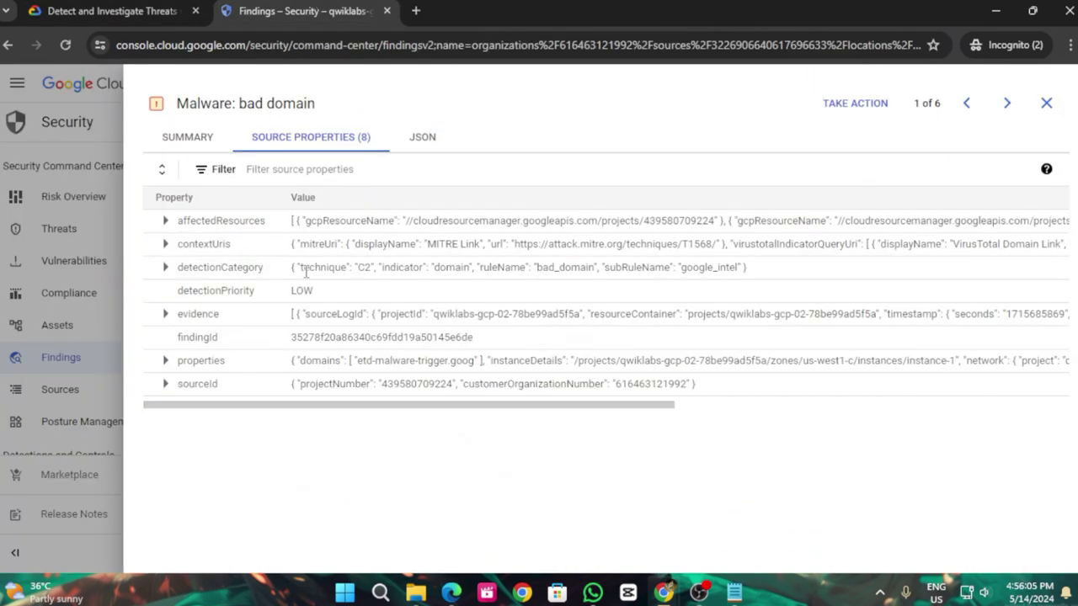
pyautogui.click(165, 360)
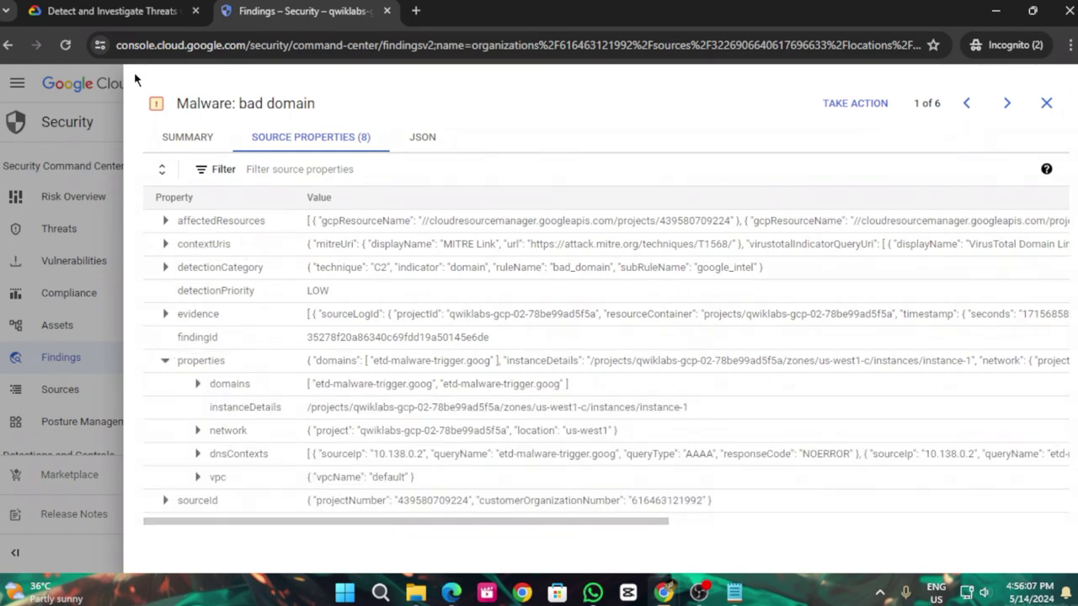
pyautogui.click(127, 9)
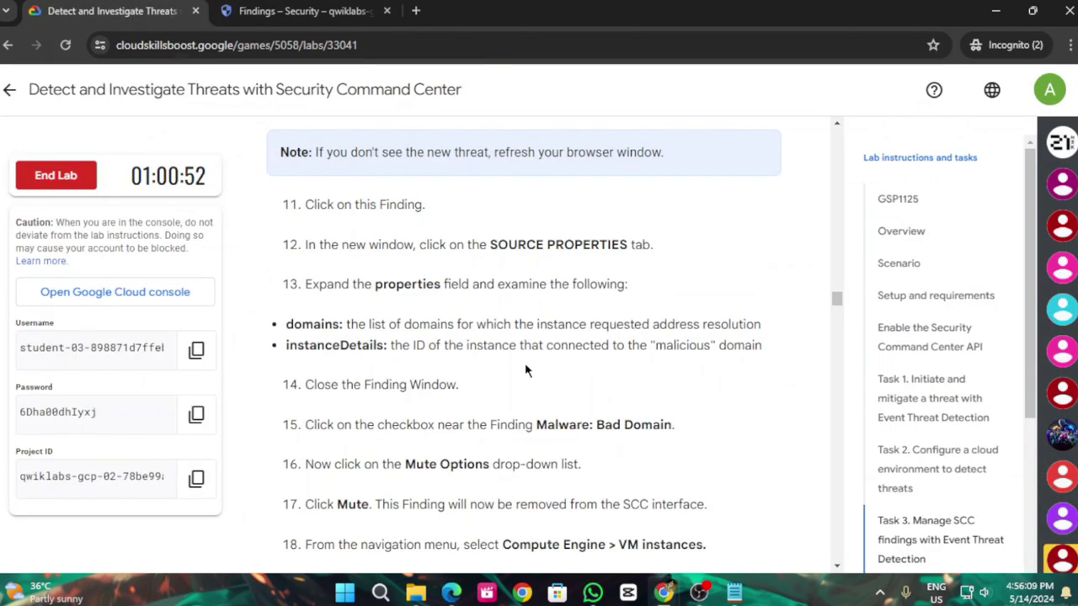
pyautogui.scroll(-2, 526, 370)
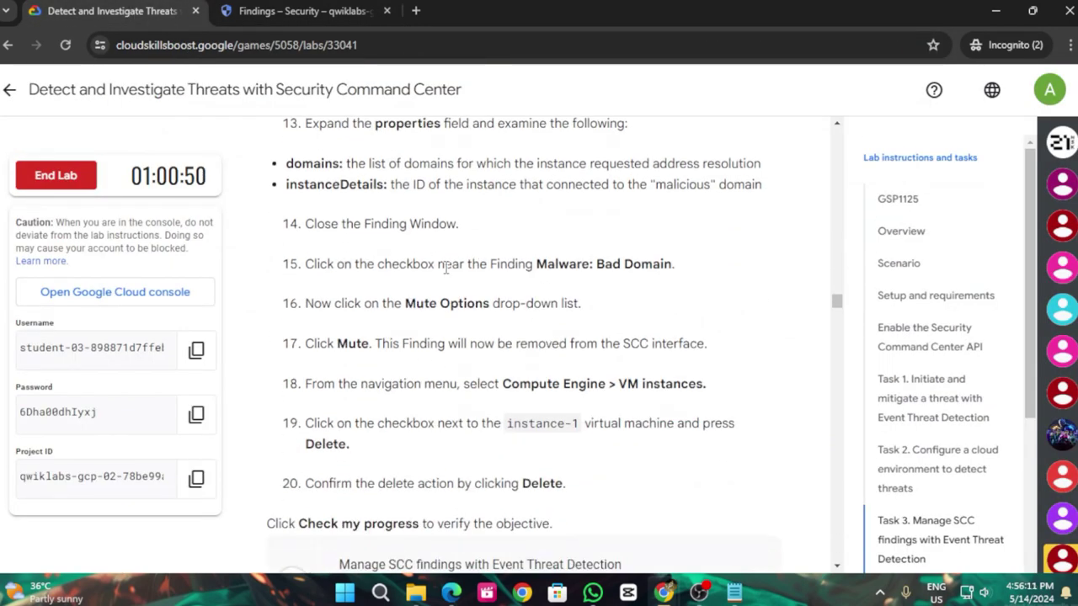
pyautogui.click(322, 8)
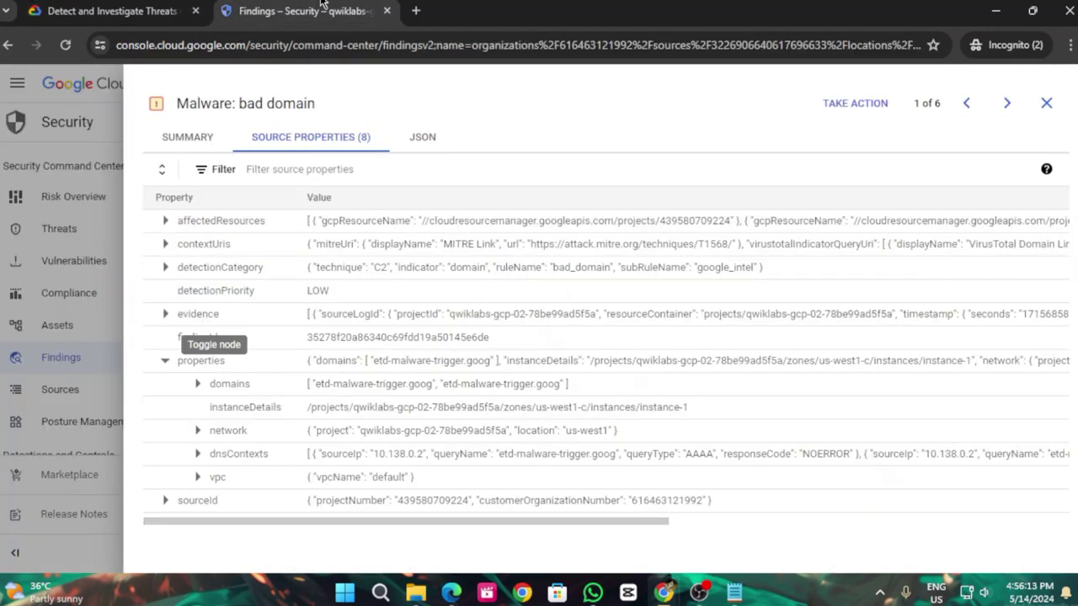
pyautogui.click(1045, 104)
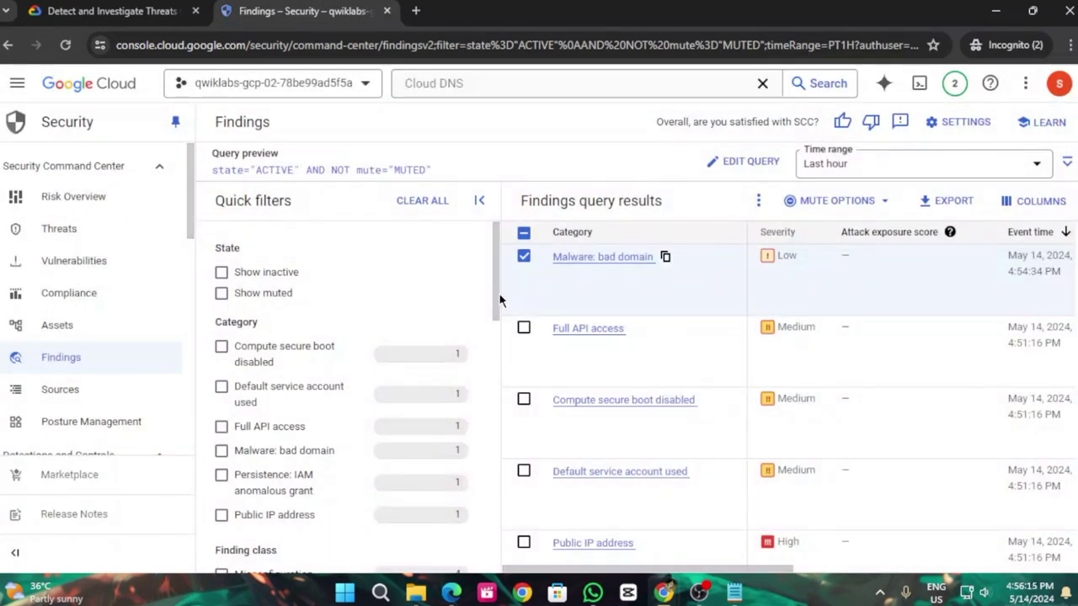
pyautogui.click(523, 257)
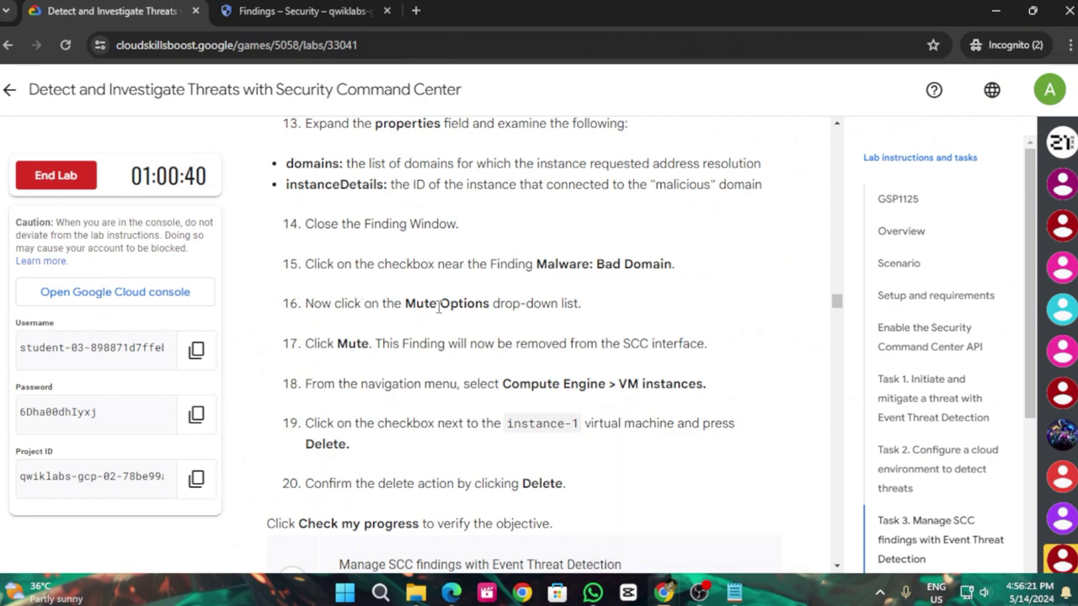
pyautogui.click(349, 10)
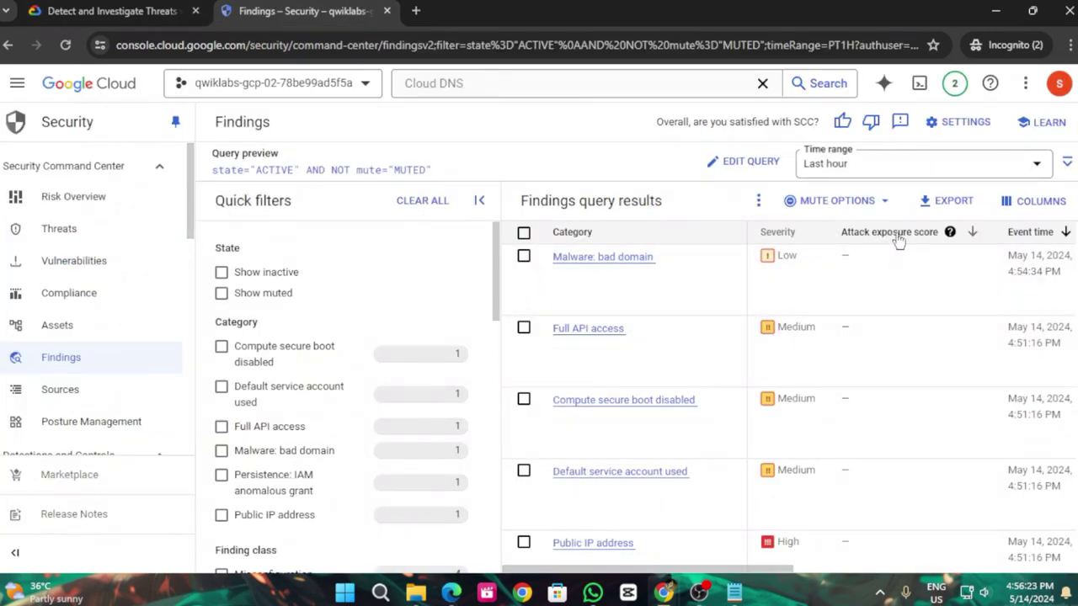
pyautogui.click(882, 202)
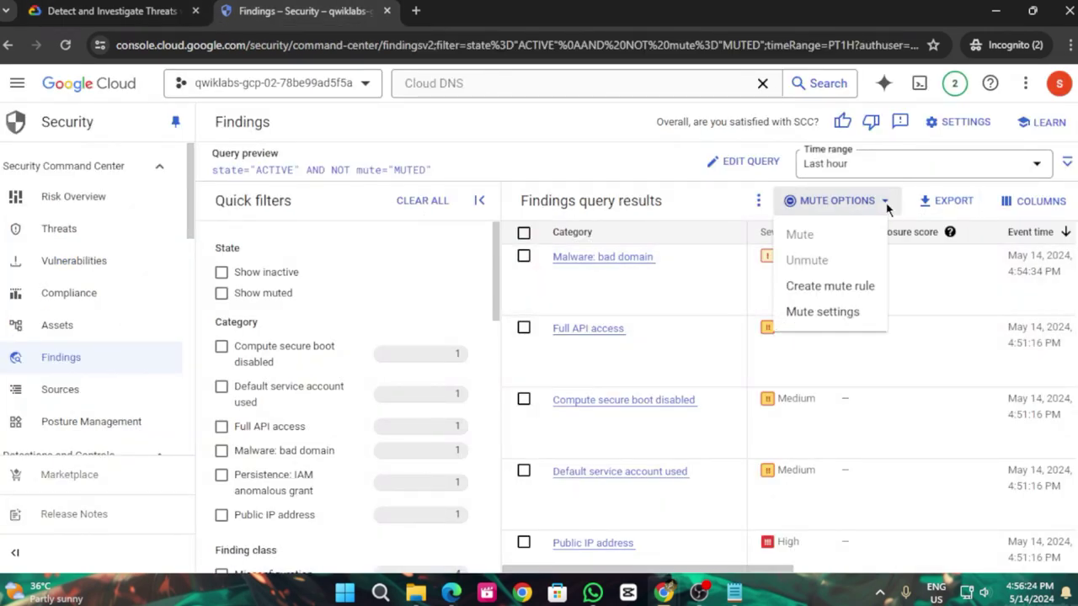
pyautogui.click(119, 6)
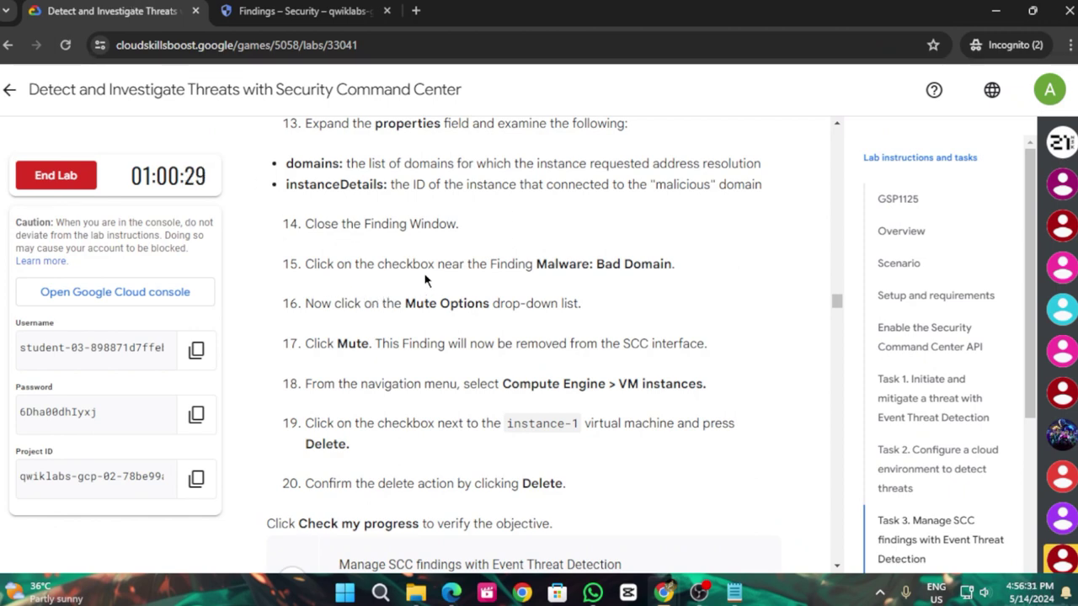
# Mute the "Malware: bad domain" finding in the findings query results
pyautogui.hotkey('ctrl', 'Tab')
pyautogui.click(526, 264)
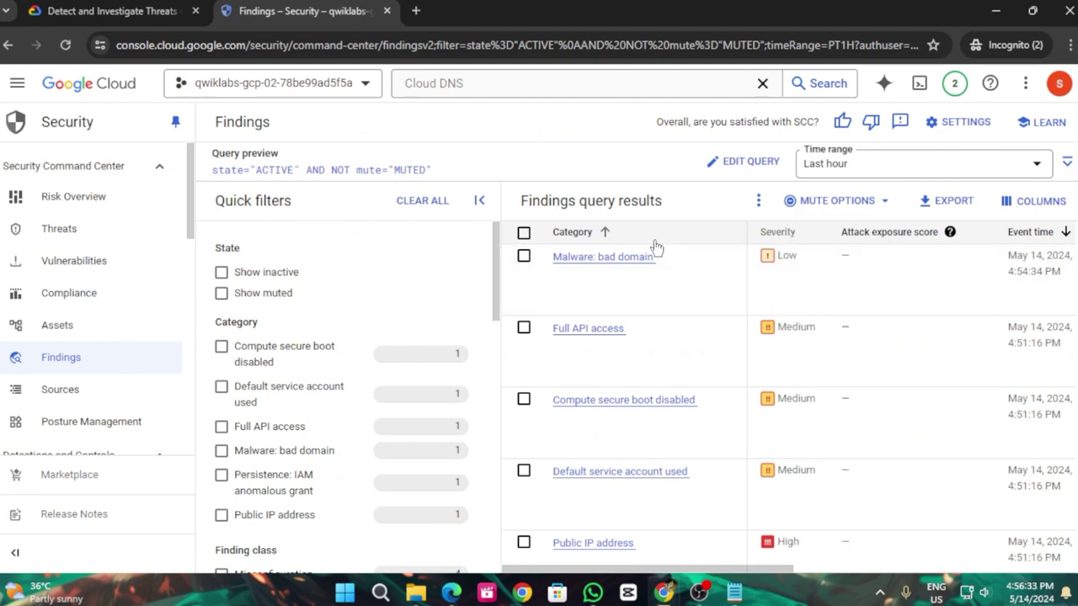
pyautogui.click(523, 257)
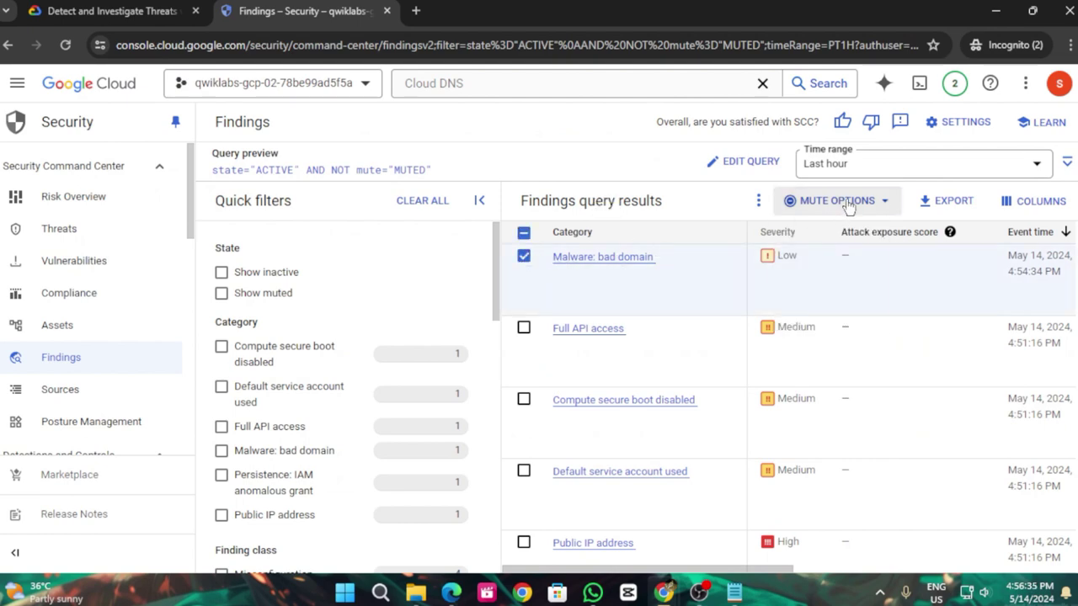
pyautogui.click(844, 205)
pyautogui.click(816, 235)
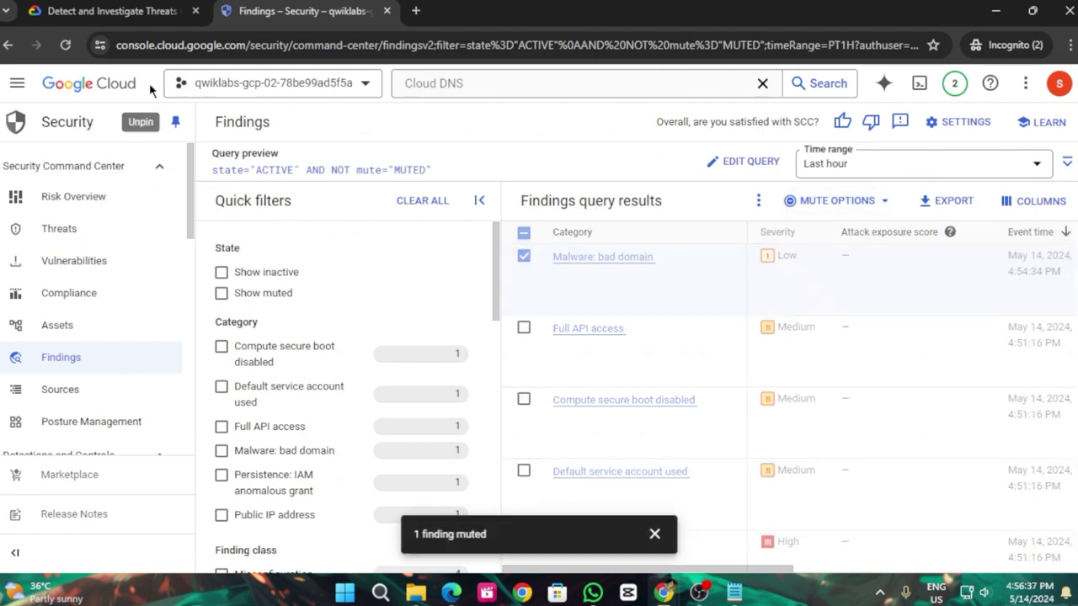
# Read the remaining Task 3 lab instructions and open the Compute Engine VM instances page in the cloud console
pyautogui.click(118, 11)
pyautogui.scroll(-2, 493, 436)
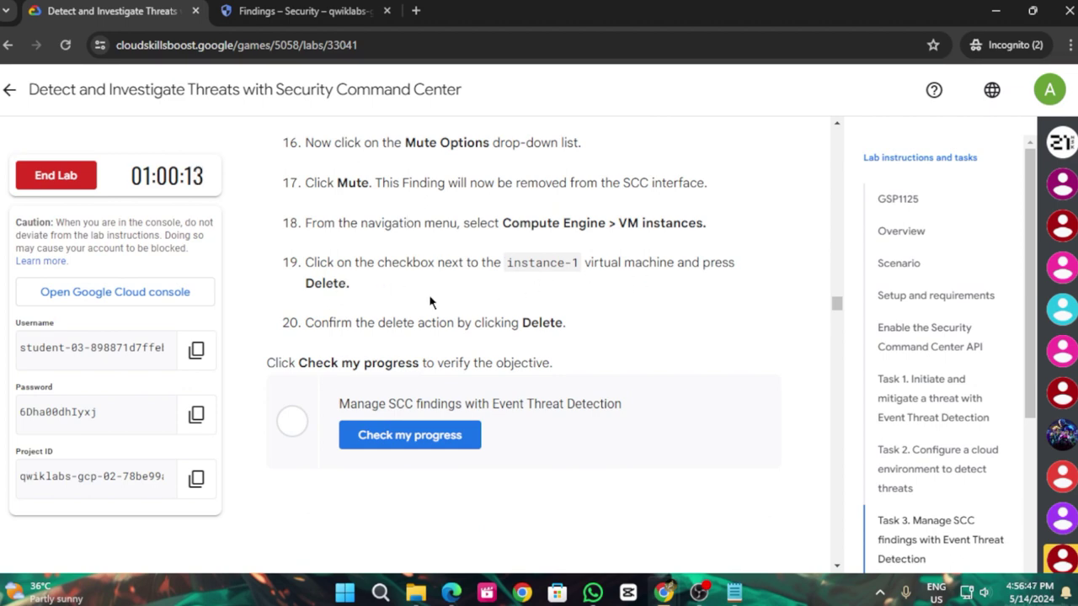
pyautogui.click(297, 42)
pyautogui.click(303, 11)
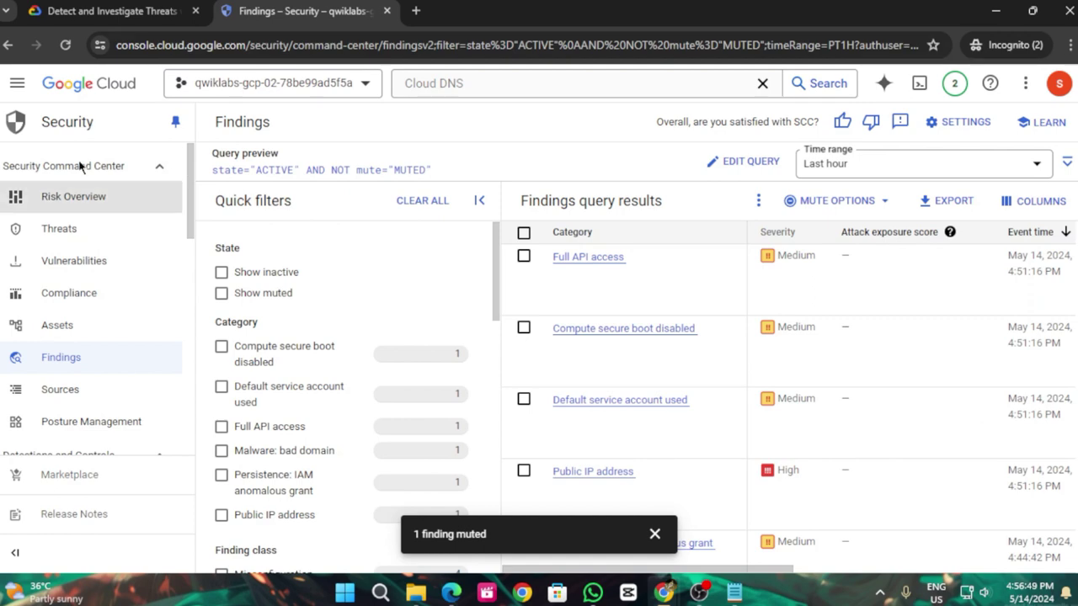
pyautogui.click(15, 81)
pyautogui.scroll(-1, 125, 421)
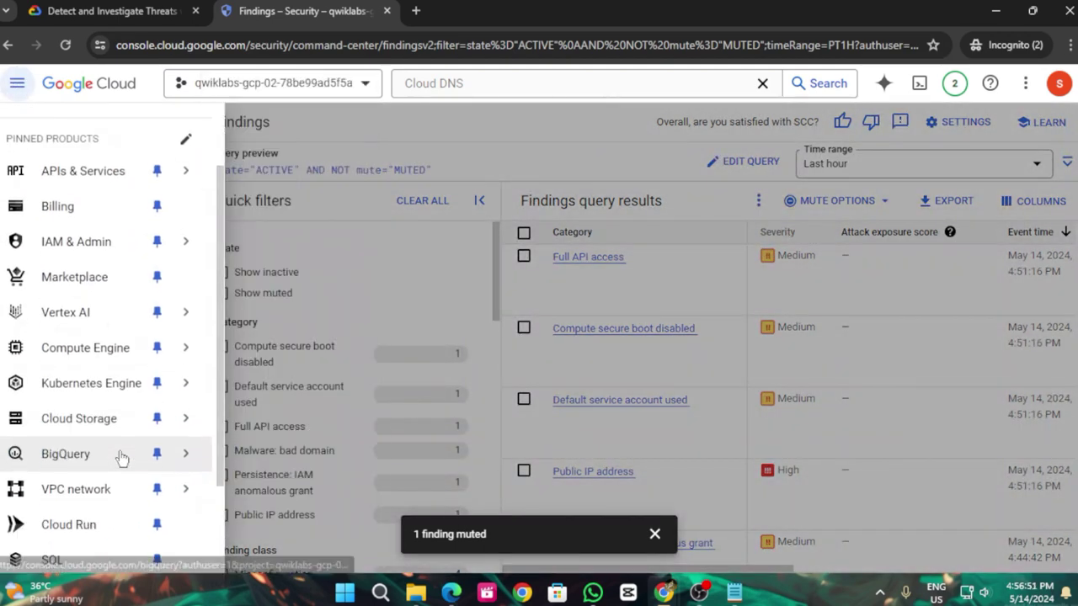
pyautogui.moveTo(91, 341)
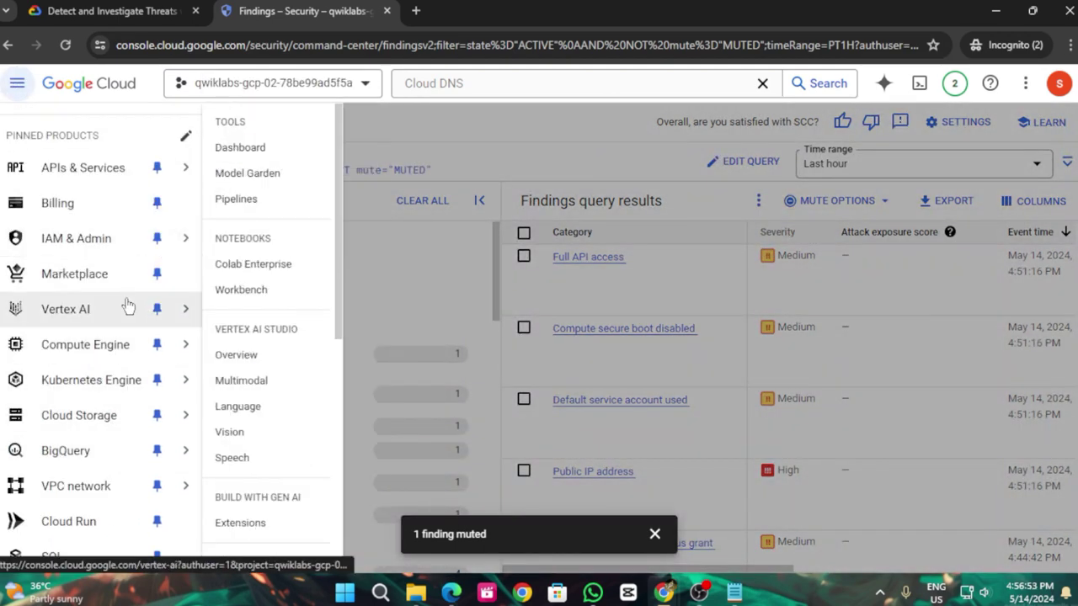
pyautogui.click(286, 115)
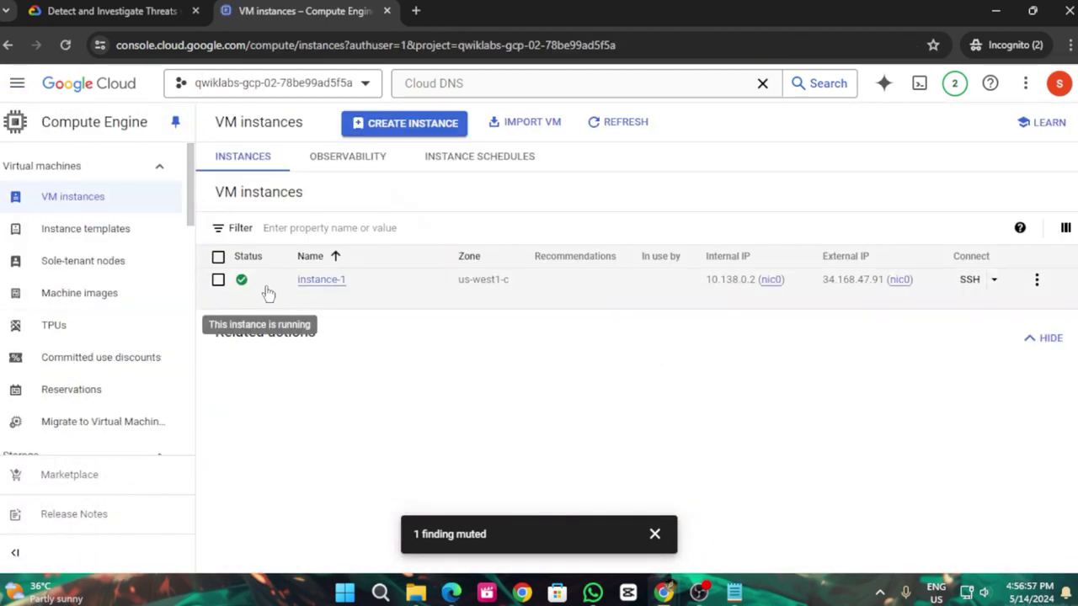
# Delete the instance-1 virtual machine and confirm the deletion
pyautogui.click(218, 280)
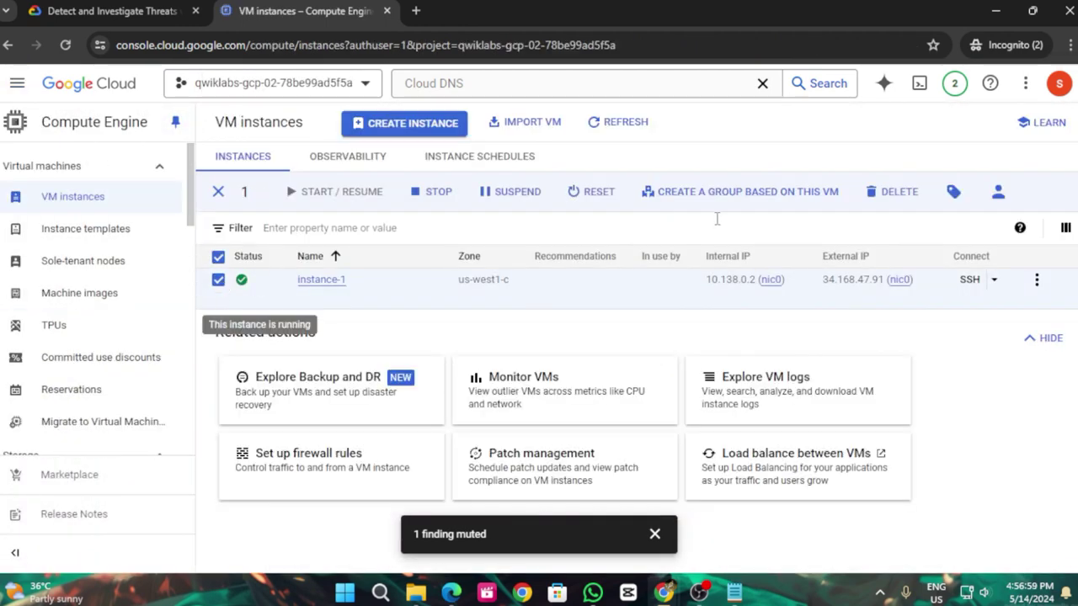
pyautogui.click(888, 186)
pyautogui.click(721, 378)
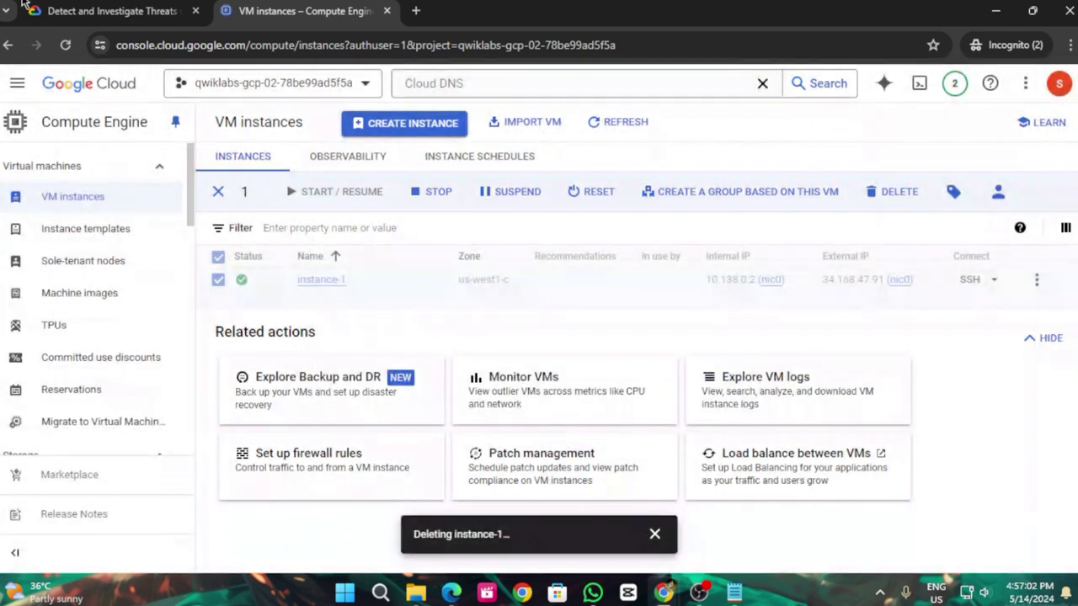
# Run the lab's progress check for "Manage SCC findings with Event Threat Detection" and look at the instance-1 deletion status
pyautogui.click(109, 11)
pyautogui.scroll(-2, 366, 414)
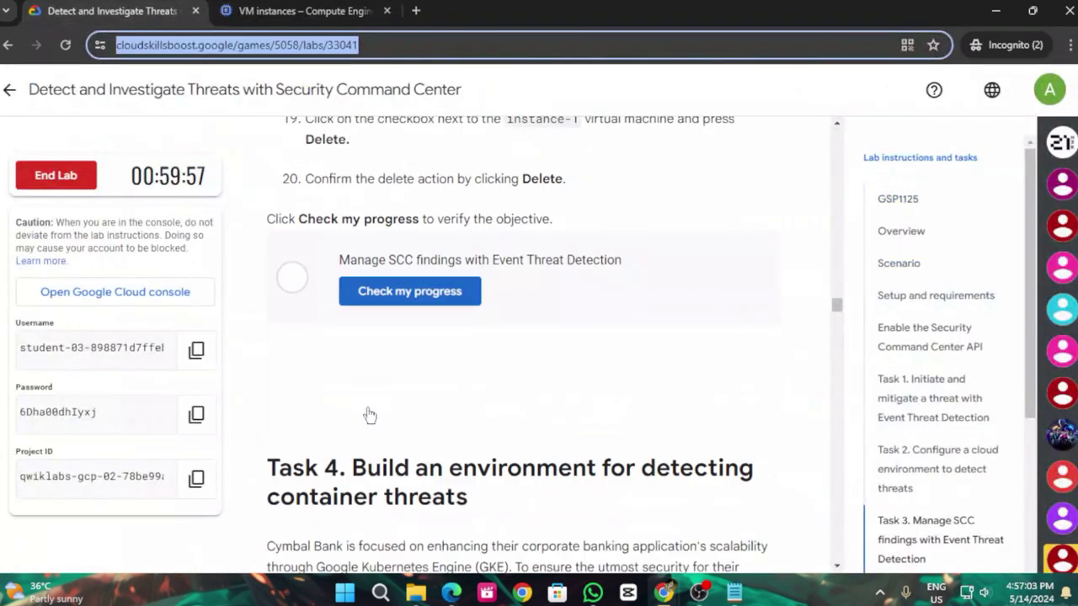
pyautogui.click(383, 274)
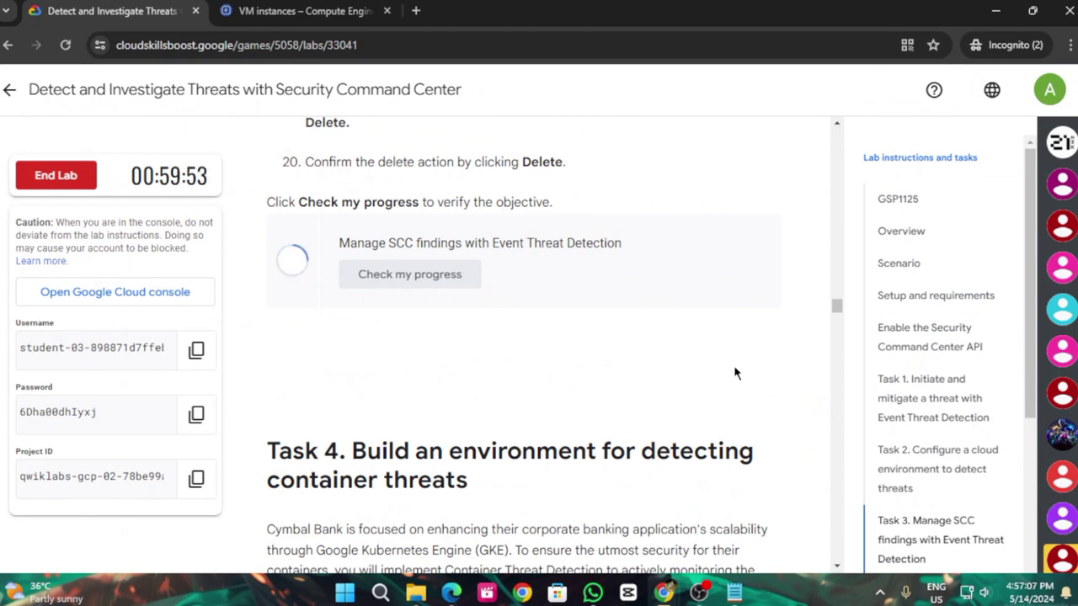
pyautogui.click(319, 11)
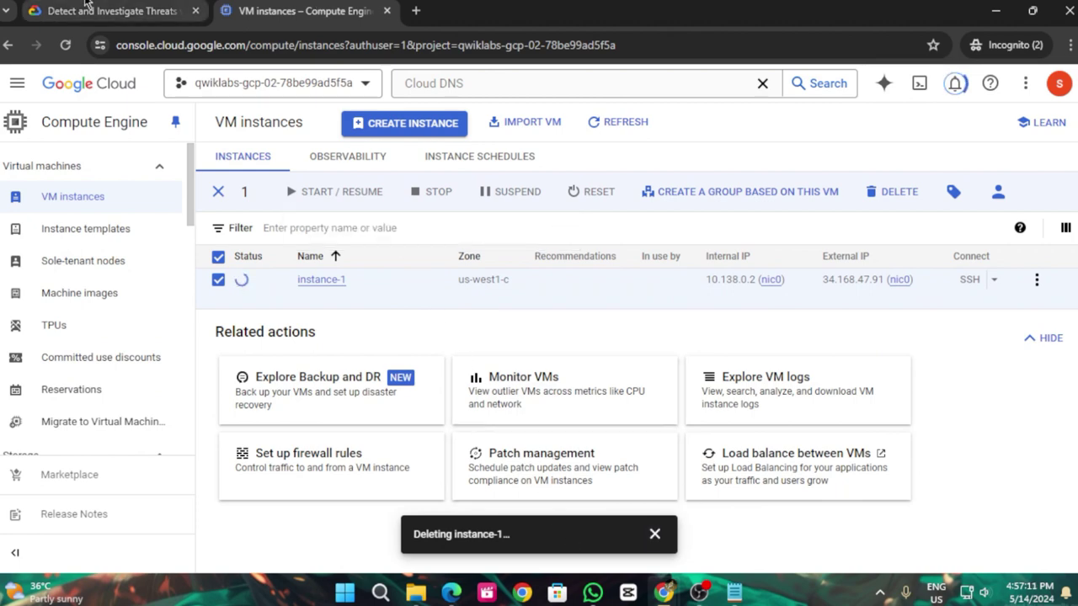
pyautogui.click(87, 4)
pyautogui.click(409, 274)
pyautogui.scroll(-2, 629, 340)
pyautogui.scroll(2, 635, 358)
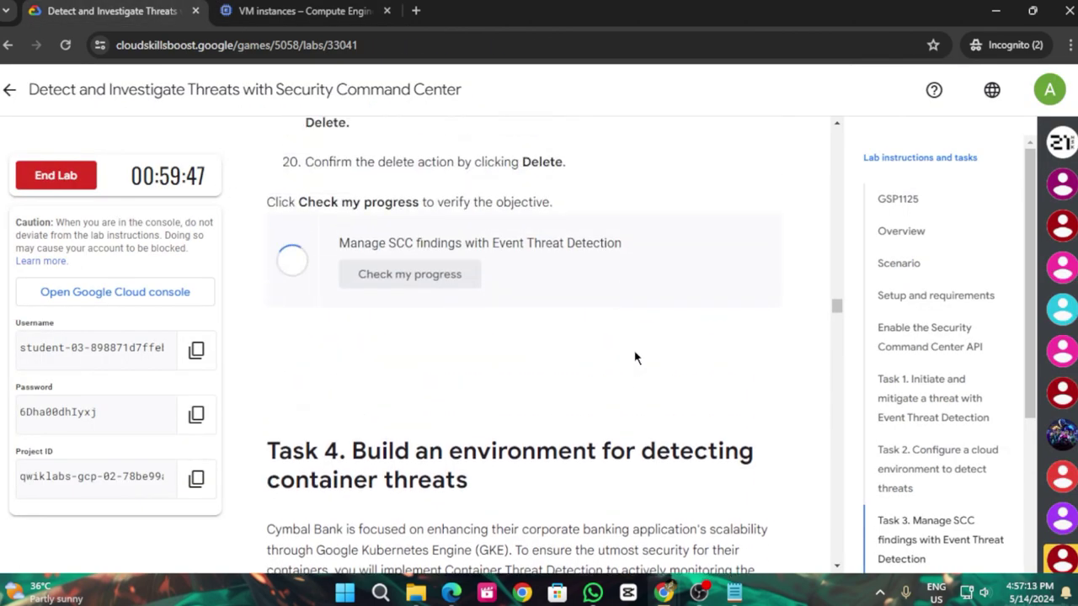
pyautogui.scroll(-3, 999, 409)
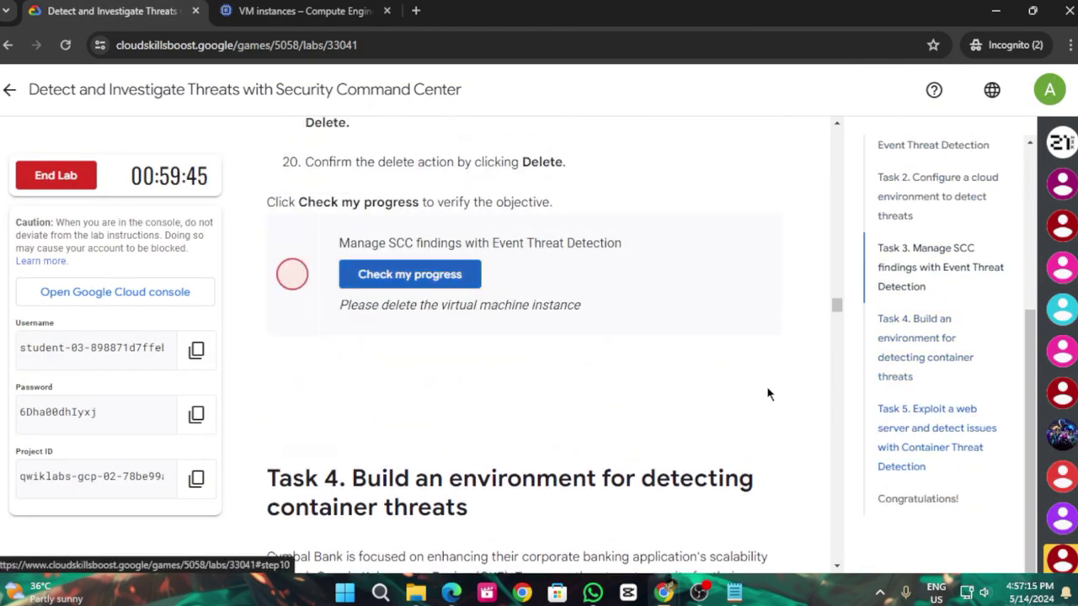
# Repeat the Task 3 progress check, view the status of instance-1 in the console, and return to the lab page
pyautogui.click(370, 275)
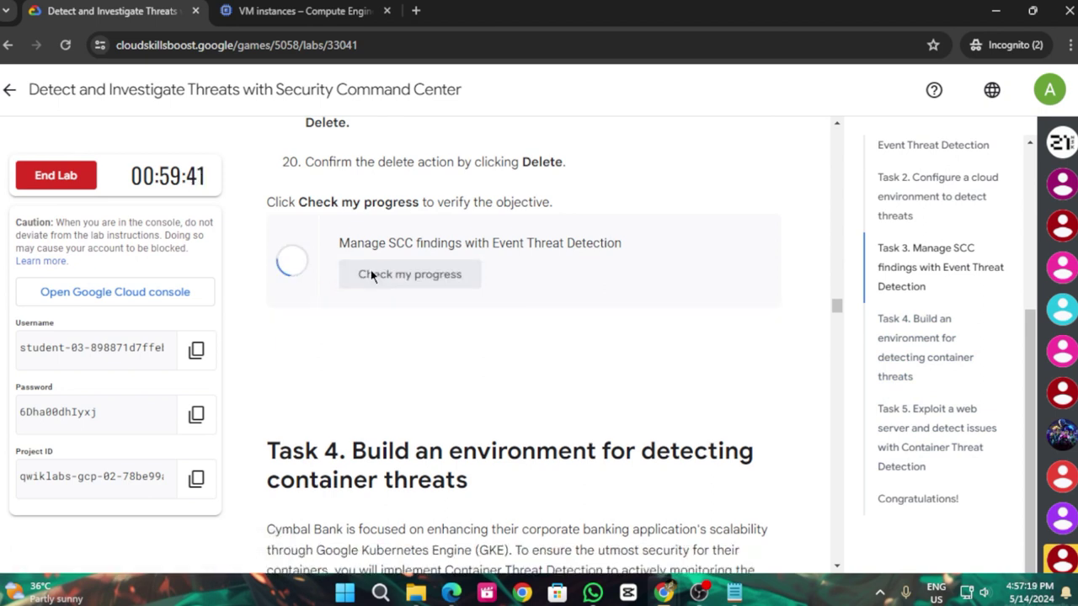
pyautogui.click(308, 9)
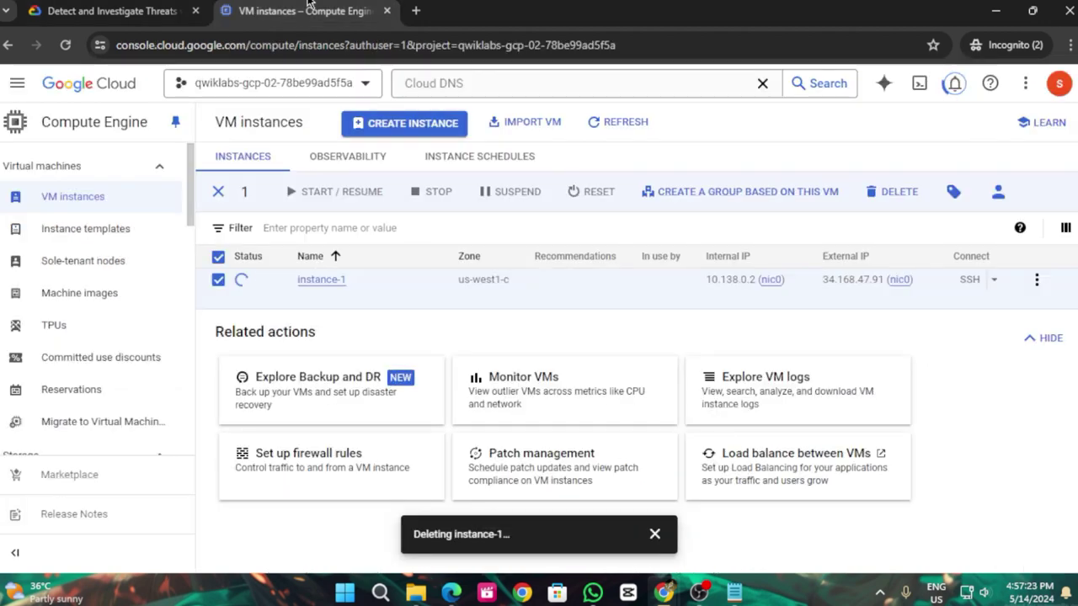
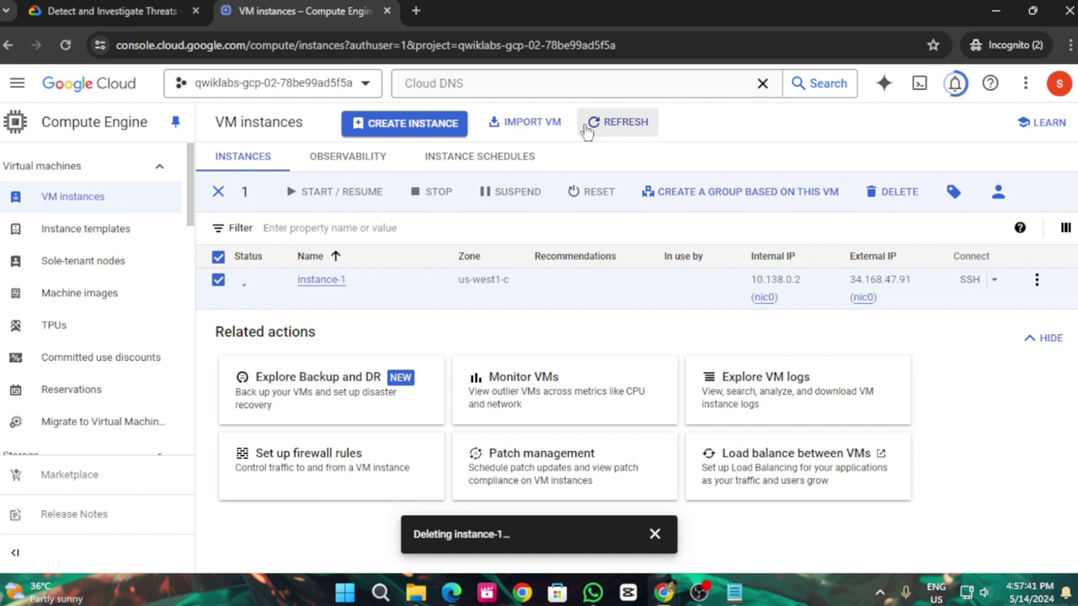
pyautogui.click(114, 10)
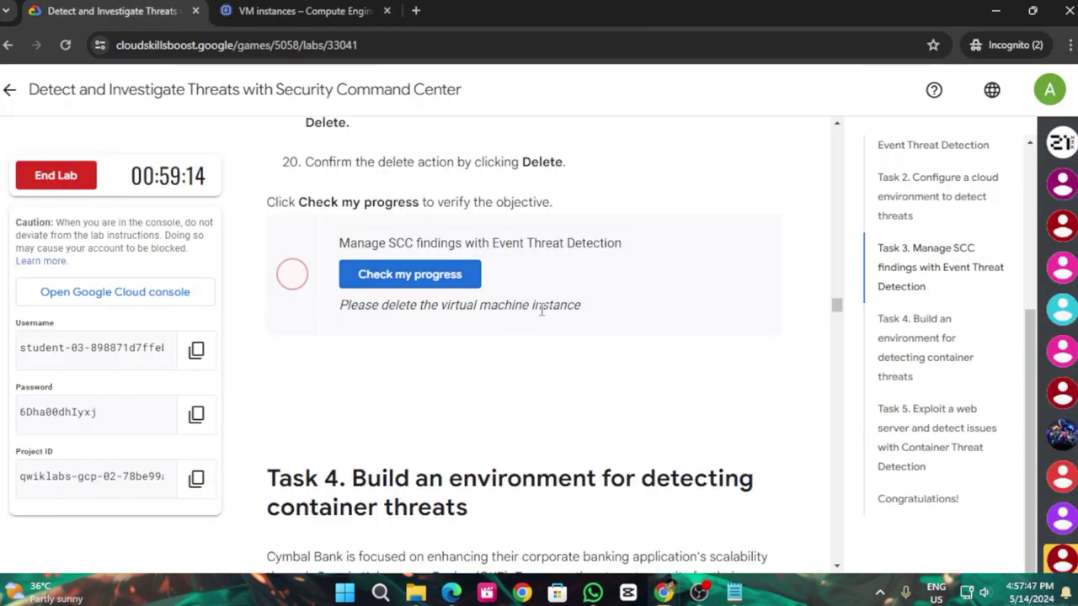
# View the deletion status of instance-1 in the console and rerun the "Manage SCC findings with Event Threat Detection" progress check
pyautogui.click(320, 10)
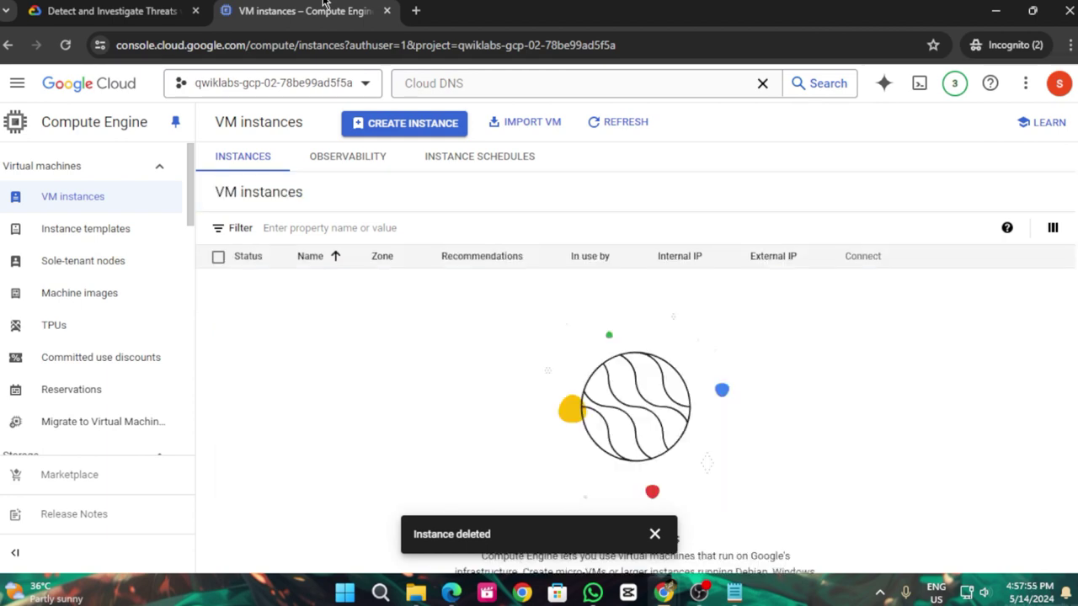
pyautogui.click(112, 7)
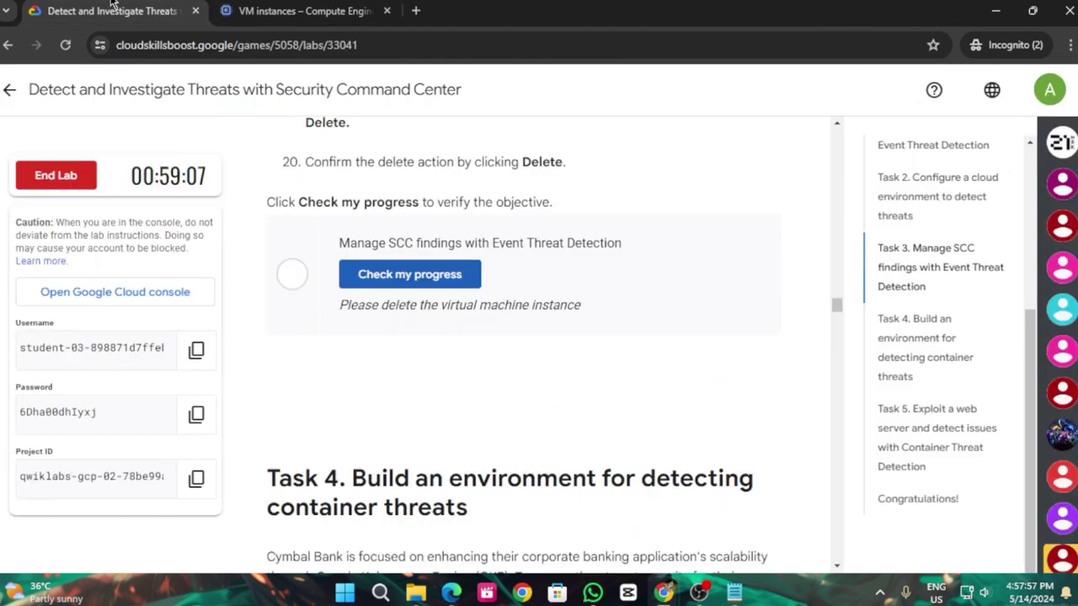
pyautogui.click(477, 274)
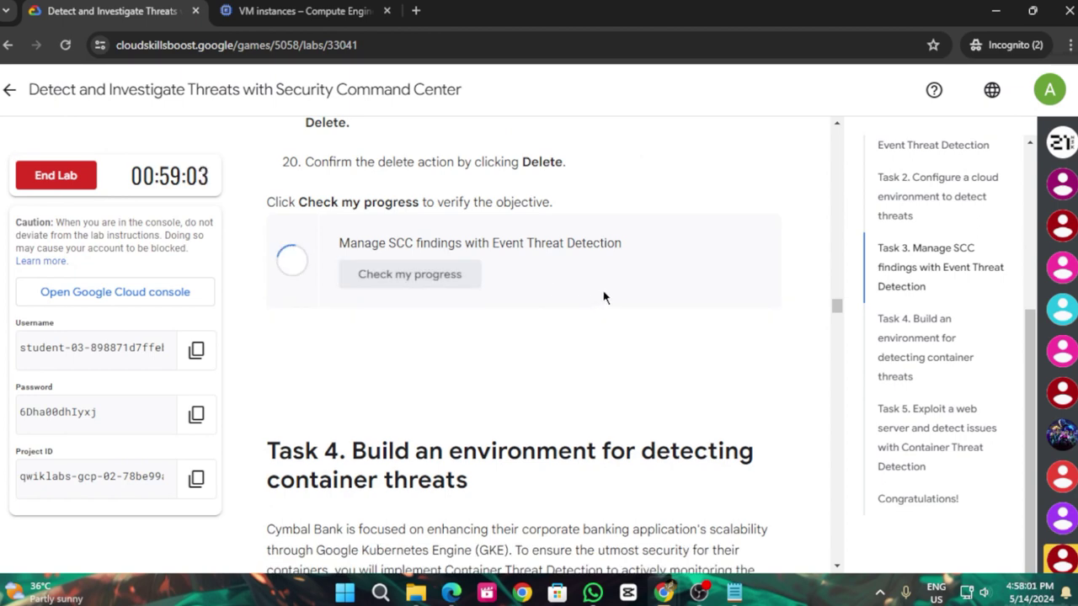
# Copy the gcloud command that creates the attacker-instance VM from step 1 of the Task 4 lab instructions
pyautogui.scroll(-10, 603, 297)
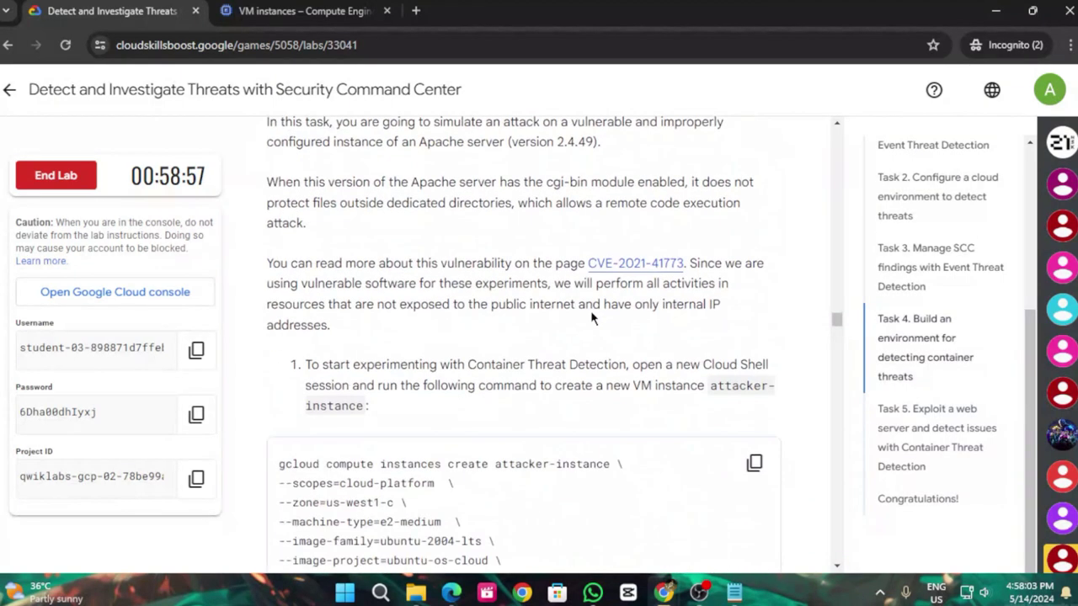
pyautogui.scroll(-4, 591, 314)
pyautogui.scroll(2, 591, 317)
pyautogui.click(754, 301)
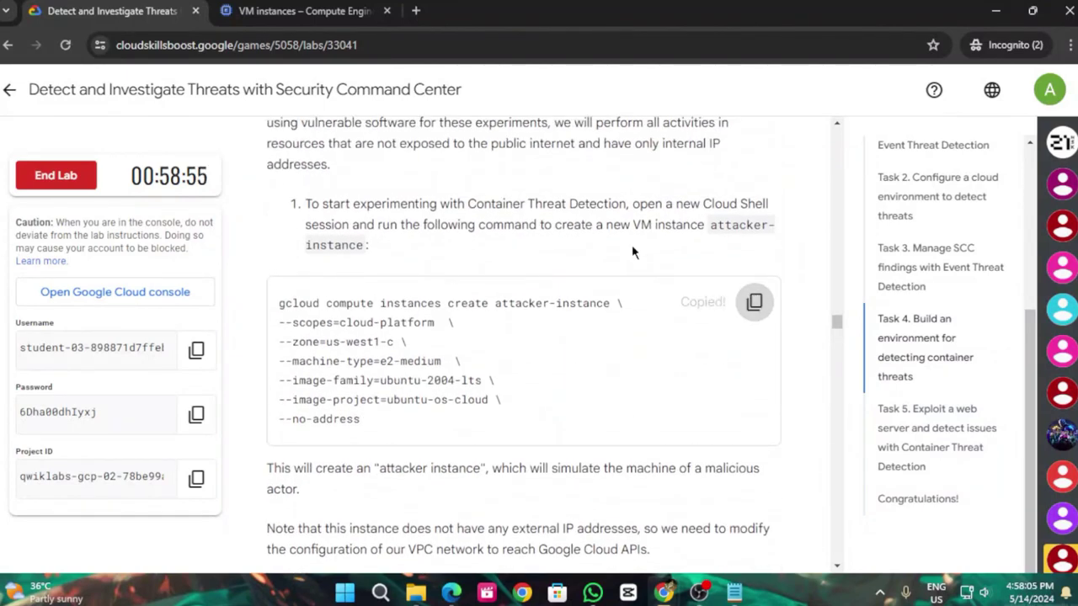
# Start a Cloud Shell session in the console and run the copied command to create attacker-instance in zone us-west1-c with machine type e2-medium
pyautogui.hotkey('ctrl', 'Tab')
pyautogui.click(654, 534)
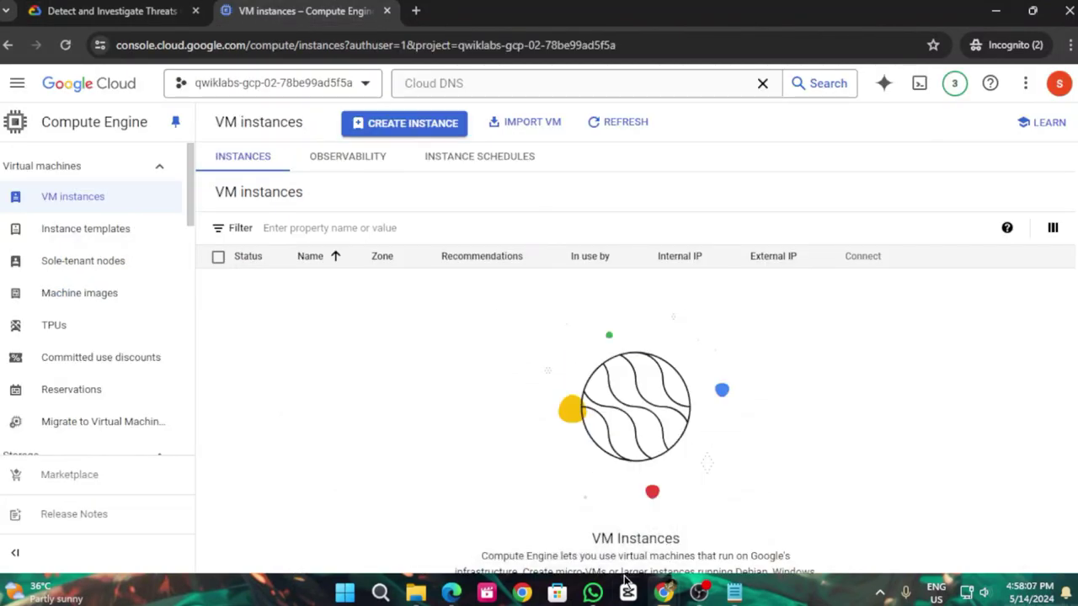
pyautogui.click(920, 84)
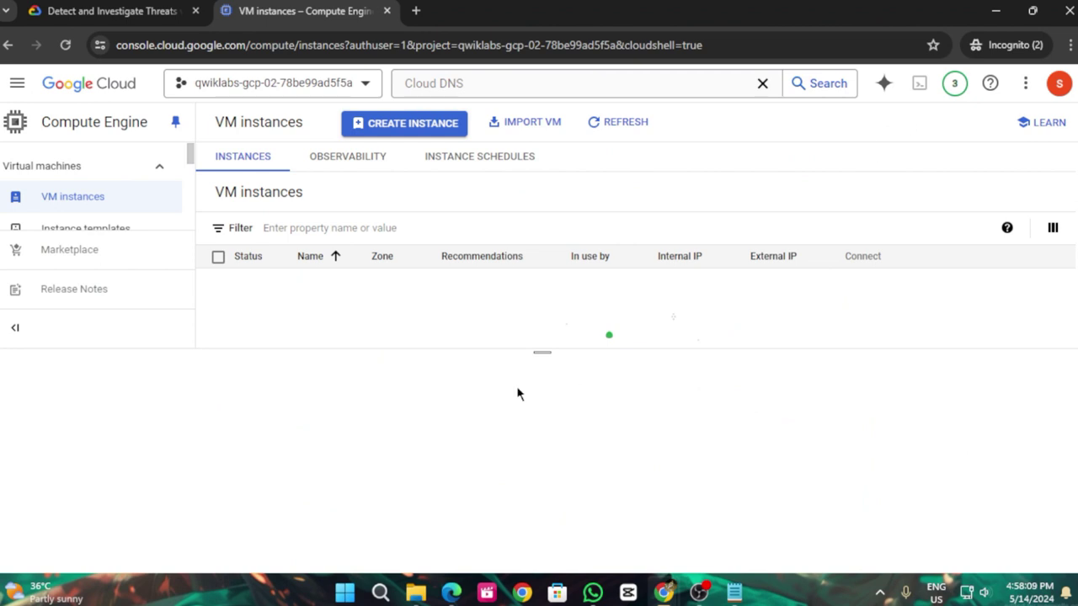
pyautogui.moveTo(537, 352); pyautogui.dragTo(519, 189)
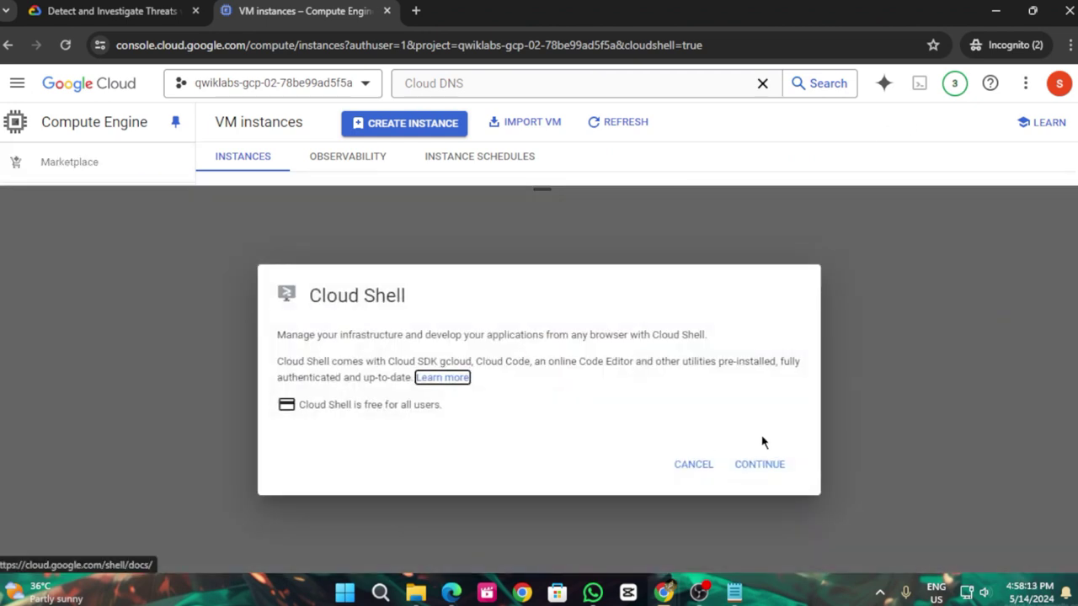
pyautogui.click(770, 465)
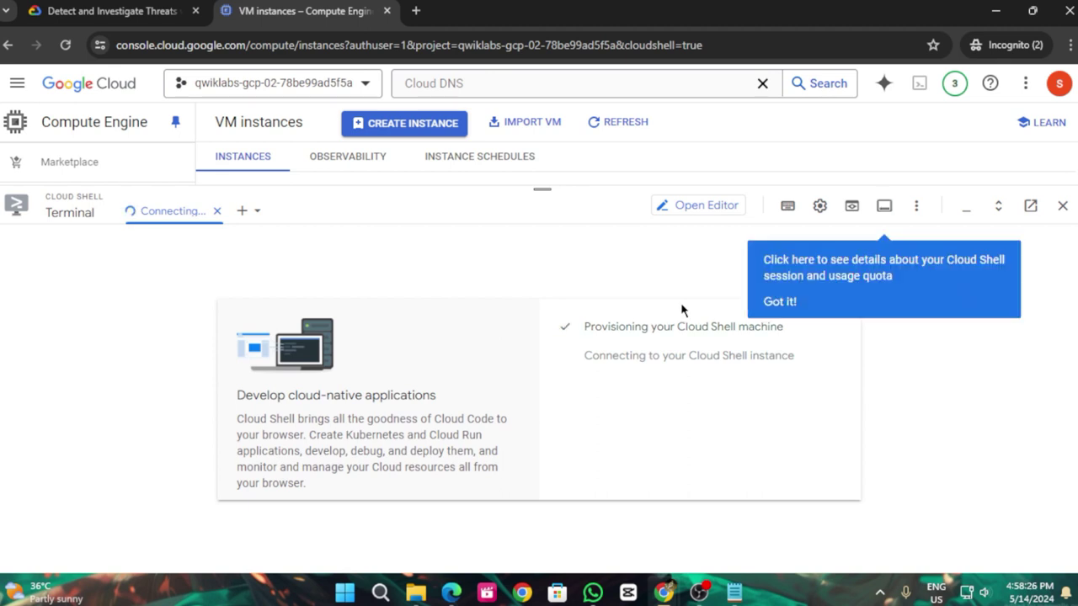
pyautogui.click(773, 301)
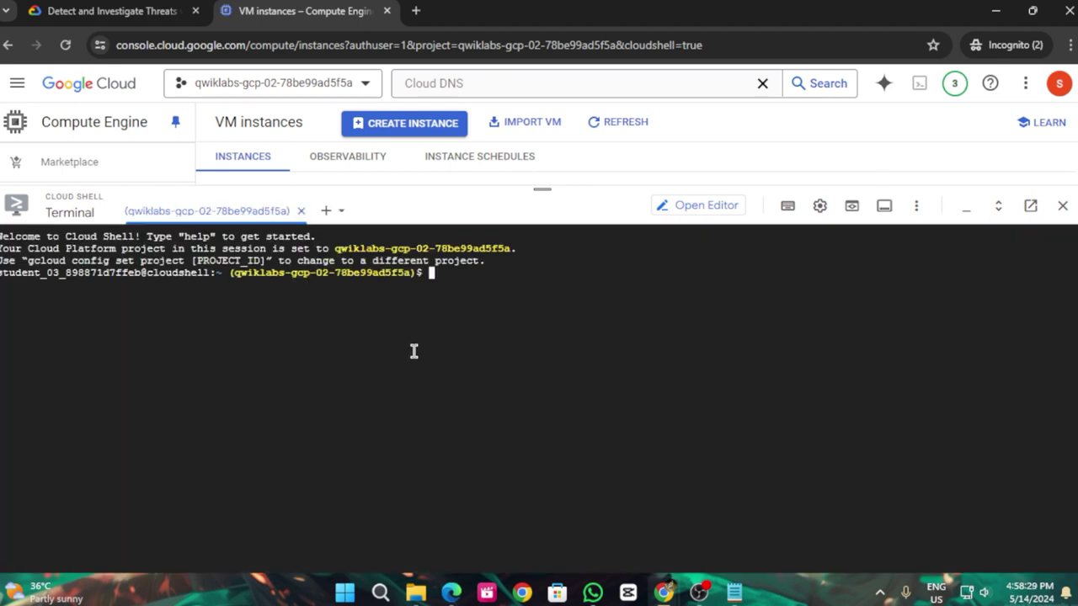
pyautogui.hotkey('ctrl', 'v')
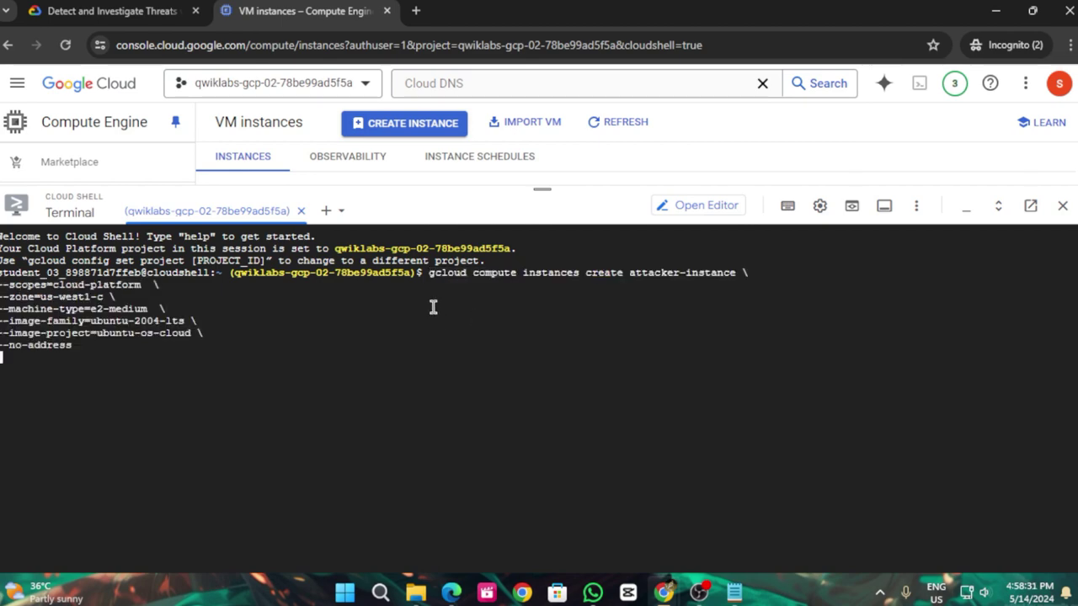
# Copy the lab's gcloud command for enabling Private Google Access on the default subnet and return to the Cloud Shell terminal
pyautogui.click(109, 11)
pyautogui.scroll(-5, 513, 322)
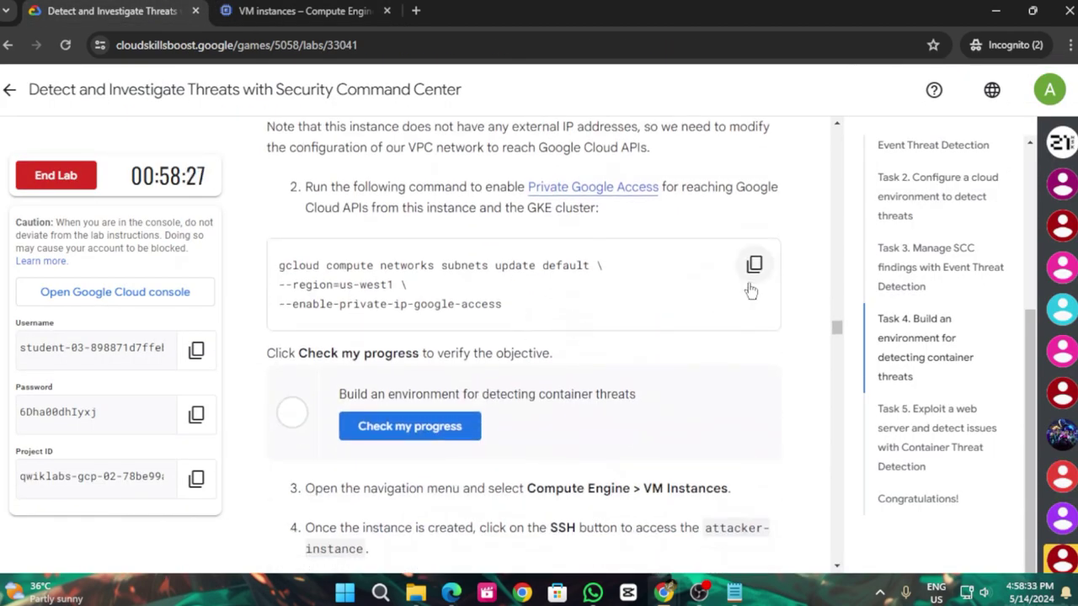
pyautogui.click(756, 266)
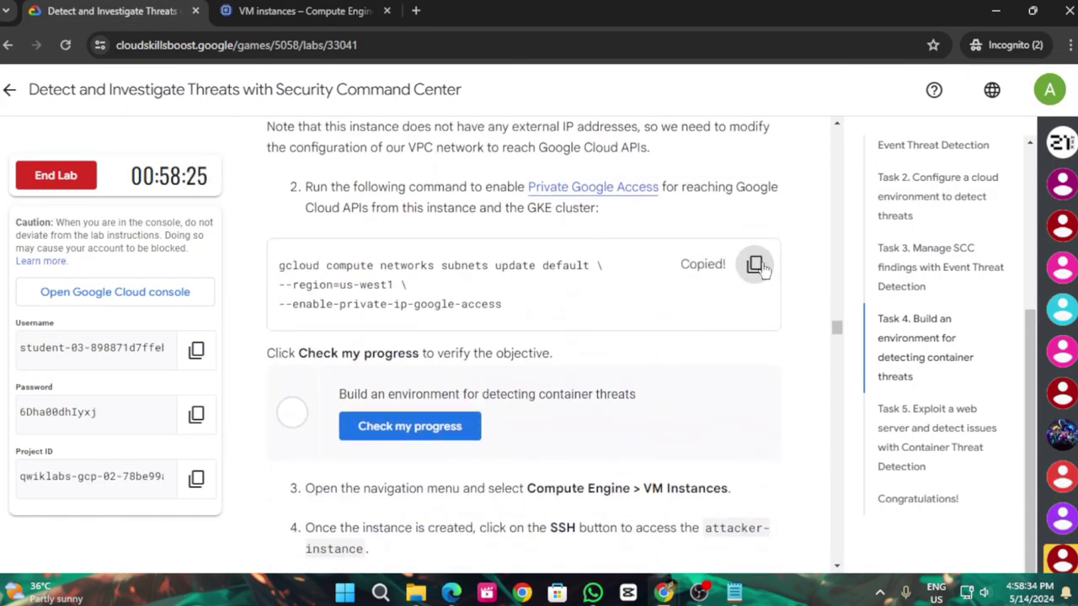
pyautogui.click(311, 8)
pyautogui.click(684, 446)
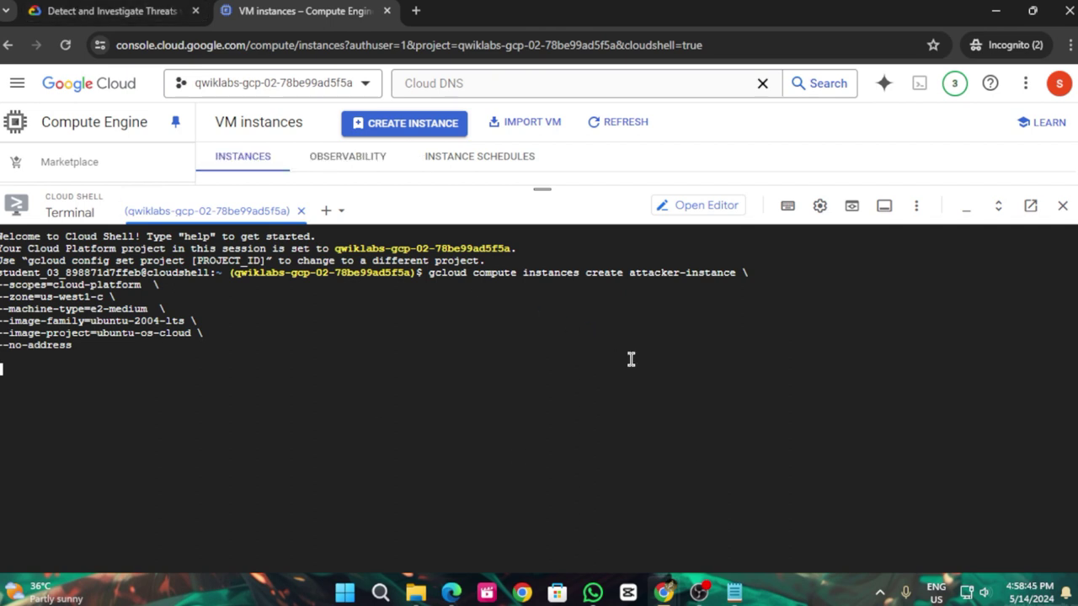
# Read through the remaining Task 4 lab instructions up to the "Deploy a private GKE cluster" progress check
pyautogui.click(51, 9)
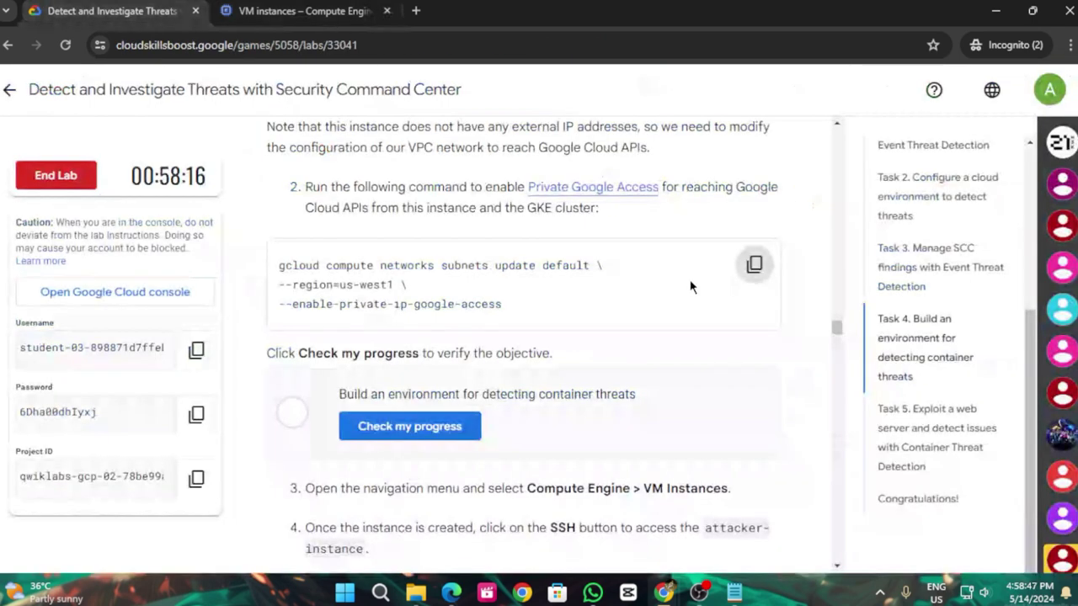
pyautogui.scroll(-3, 766, 320)
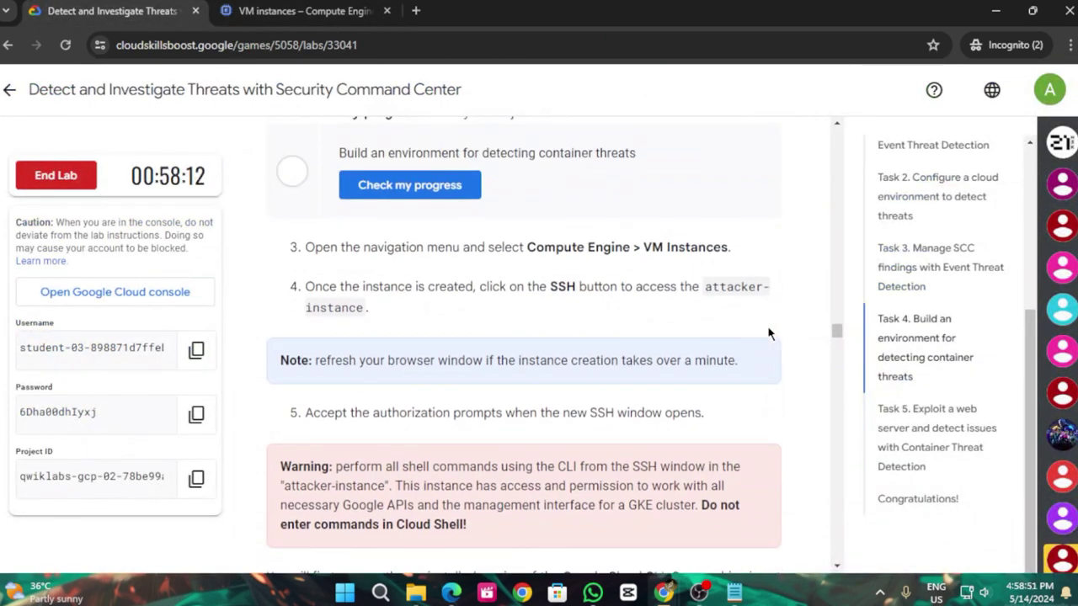
pyautogui.scroll(-12, 768, 334)
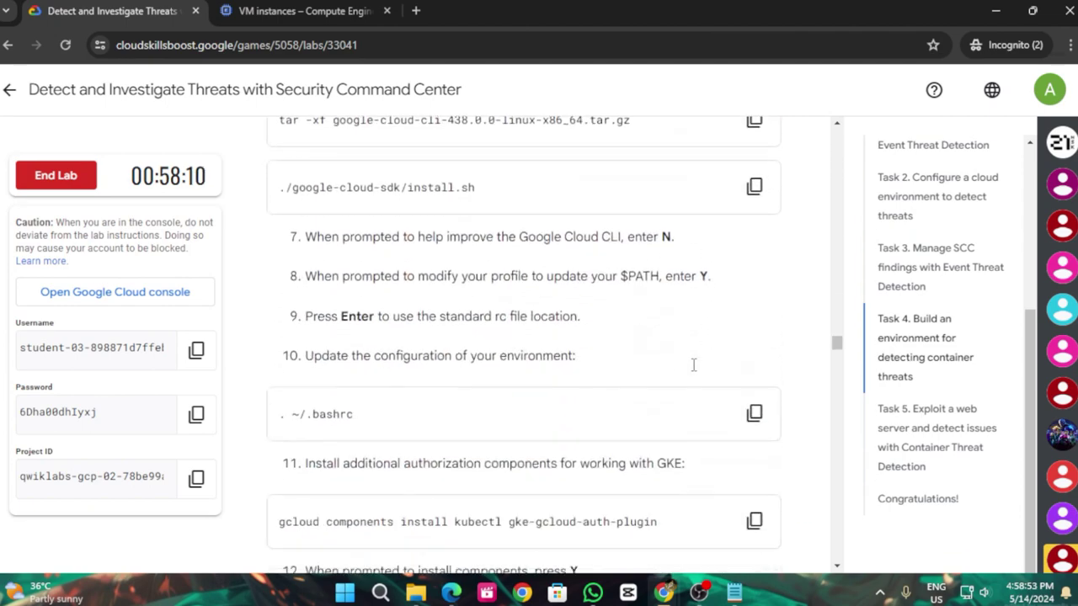
pyautogui.scroll(-20, 694, 365)
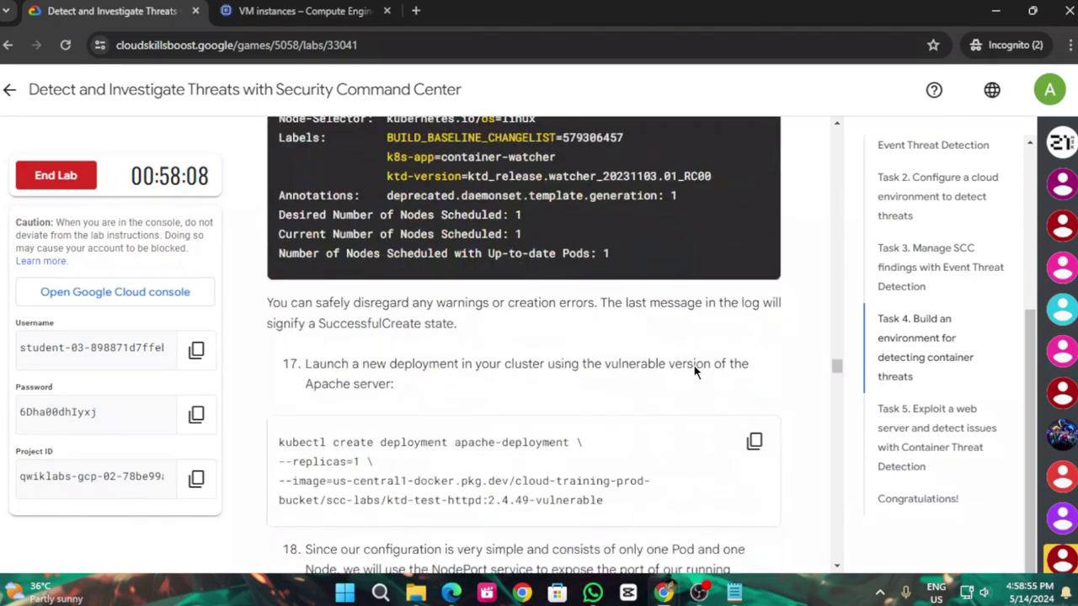
pyautogui.scroll(-11, 694, 372)
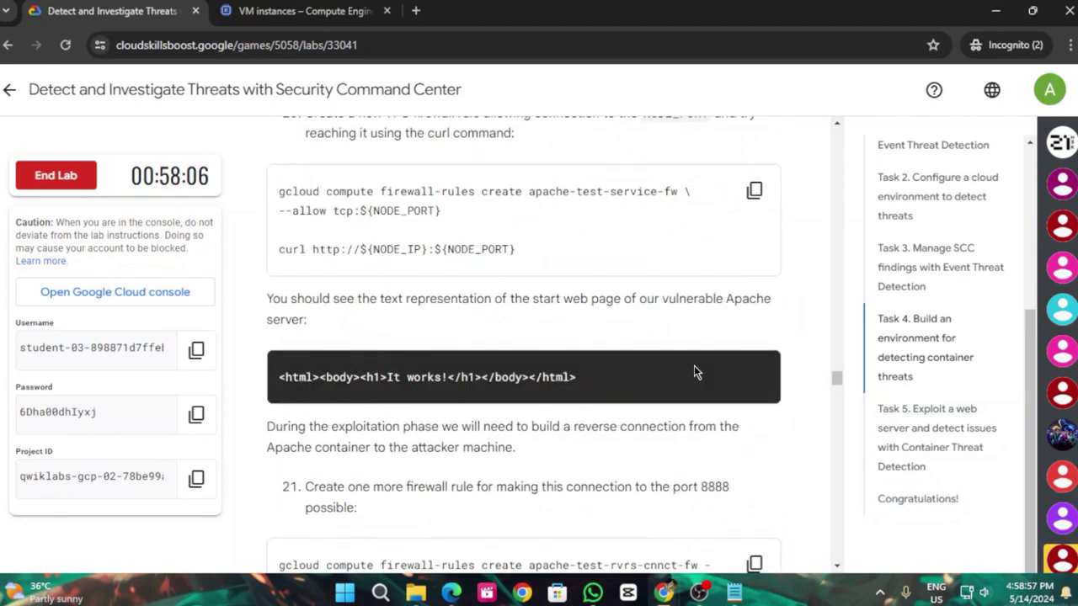
pyautogui.scroll(-12, 696, 370)
pyautogui.scroll(2, 724, 373)
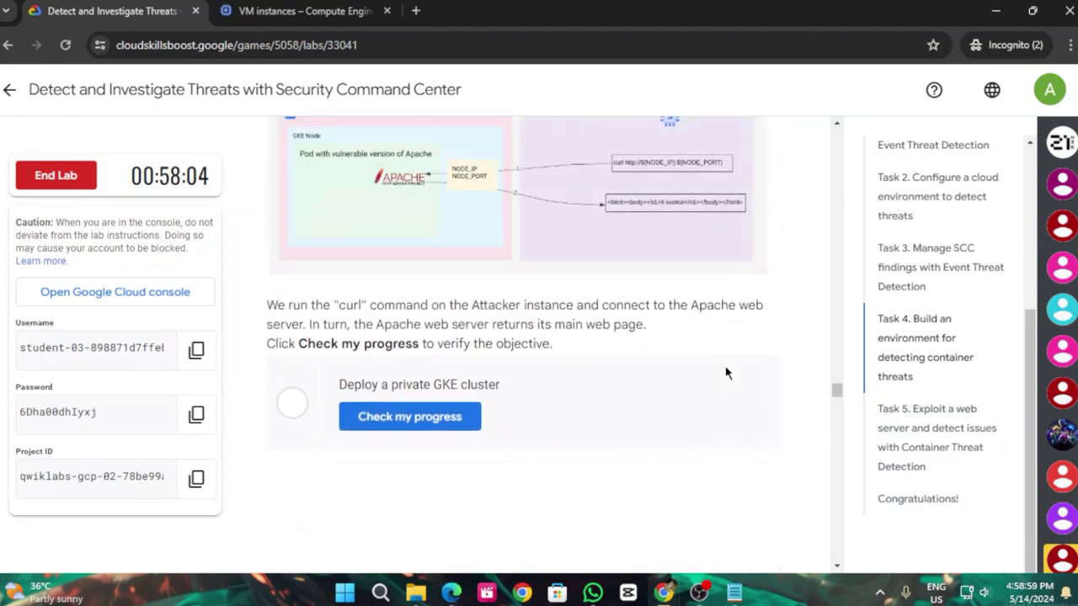
pyautogui.scroll(20, 741, 366)
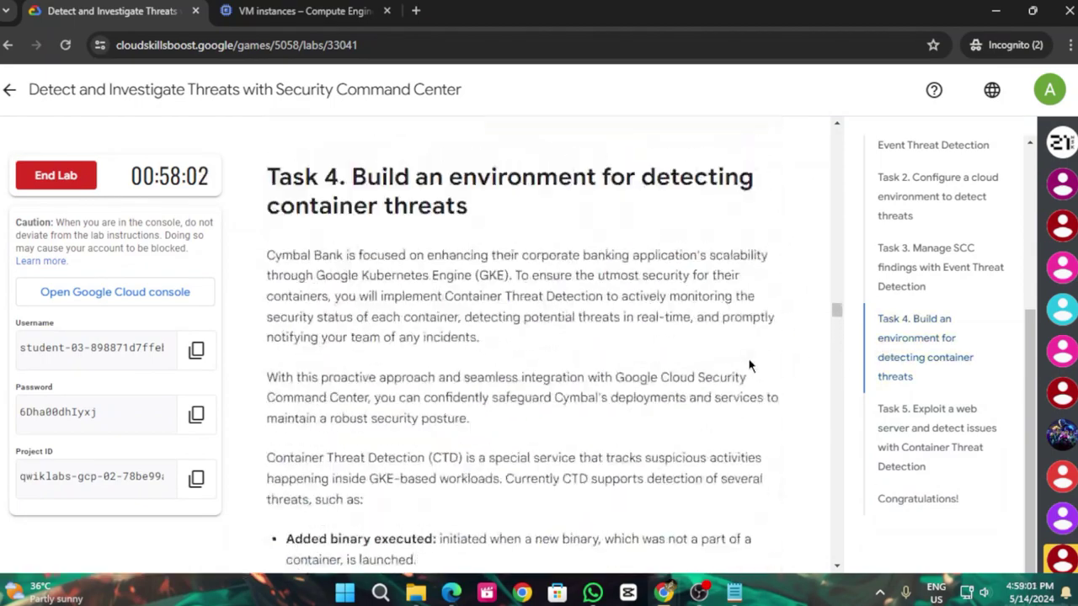
pyautogui.scroll(-10, 750, 366)
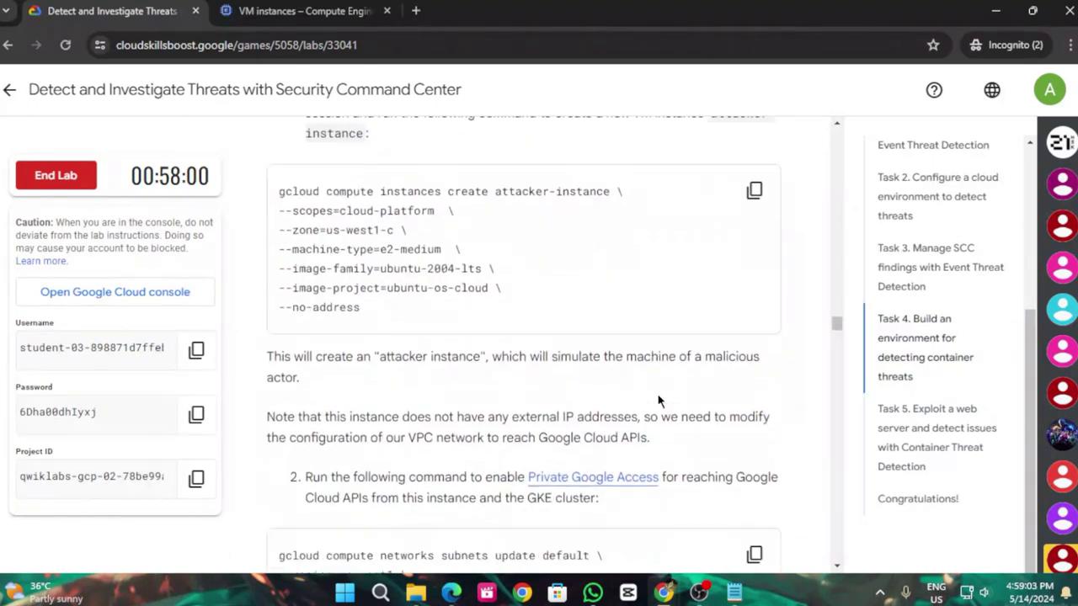
# Run the copied gcloud command in Cloud Shell to enable Private Google Access on the default subnet in region us-west1
pyautogui.scroll(-2, 660, 401)
pyautogui.click(296, 8)
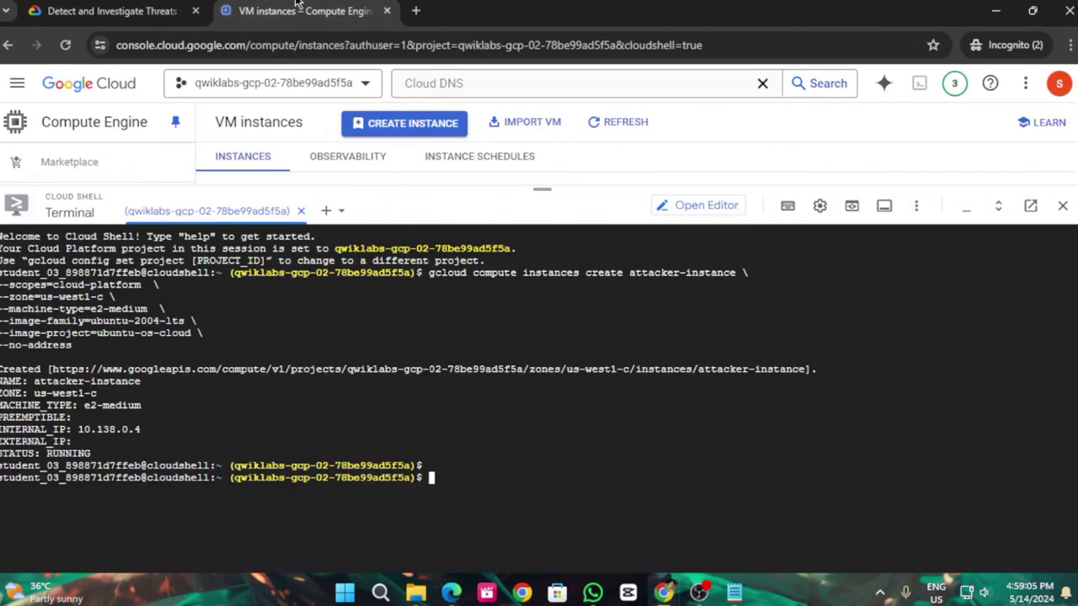
pyautogui.hotkey('ctrl', 'v')
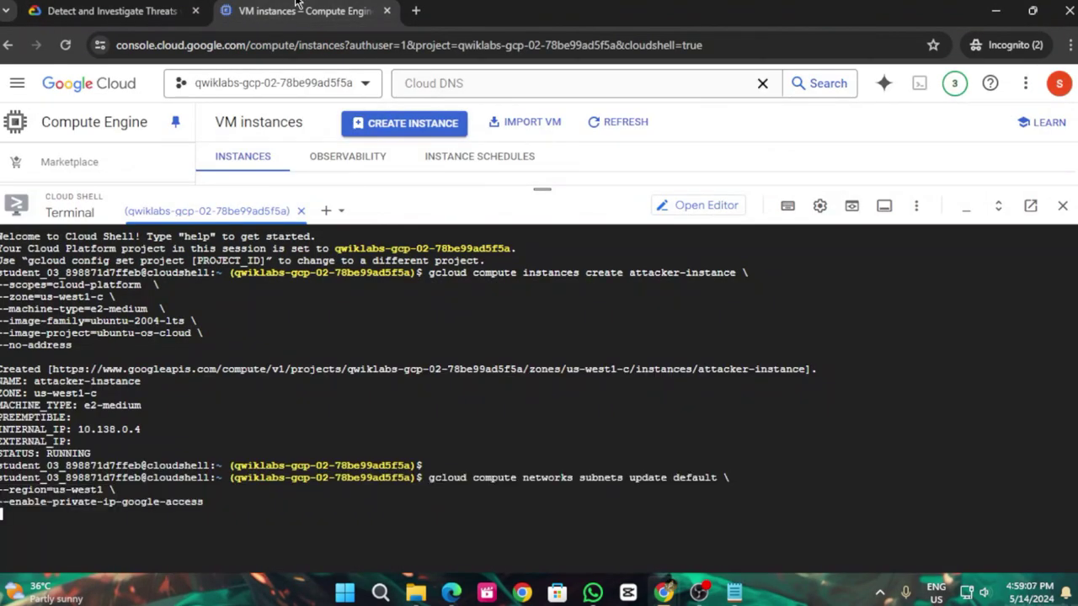
# Run the lab's "Build an environment for detecting container threats" progress check and repeat it
pyautogui.click(118, 10)
pyautogui.scroll(-1, 409, 337)
pyautogui.click(409, 366)
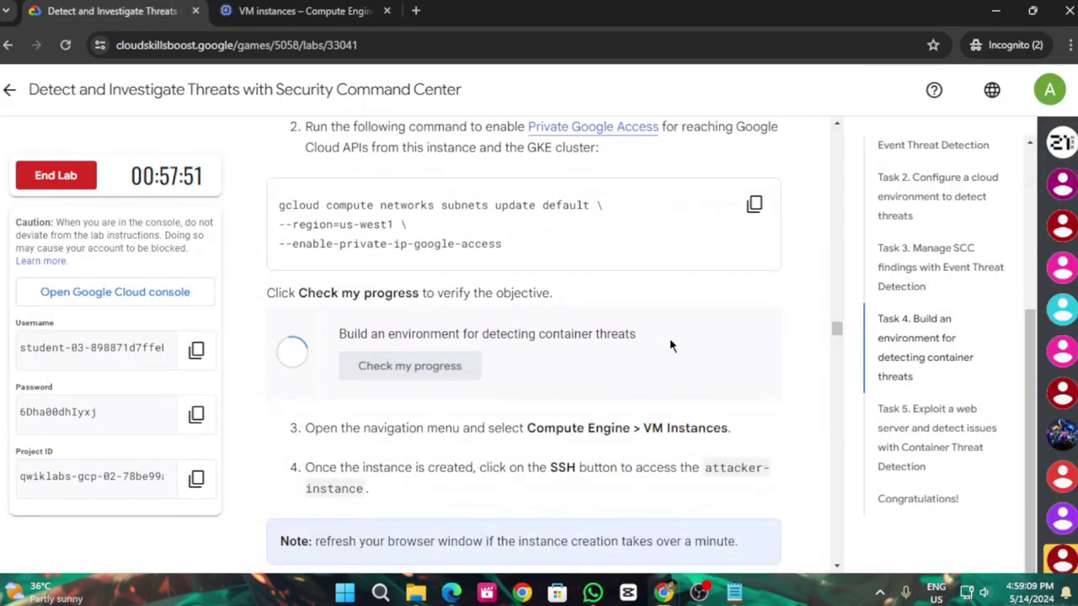
pyautogui.scroll(-1, 674, 345)
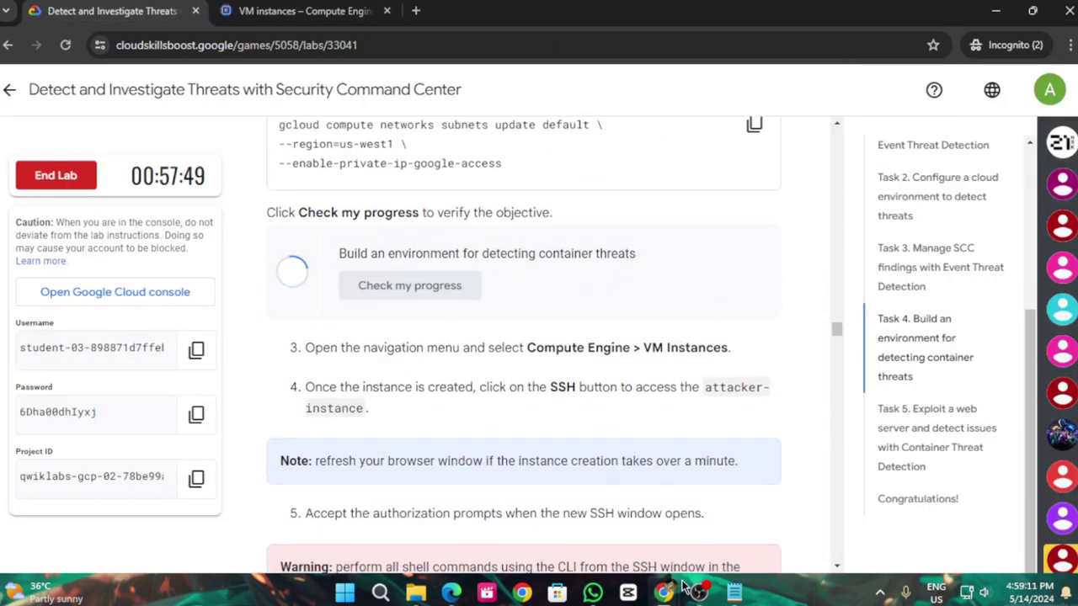
pyautogui.moveTo(684, 585)
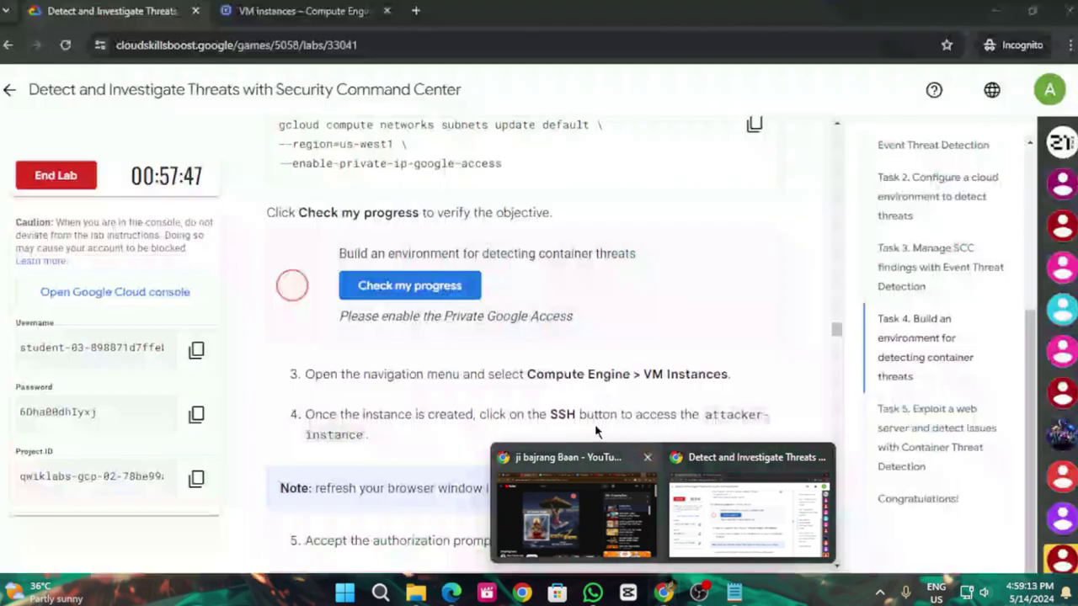
pyautogui.click(413, 285)
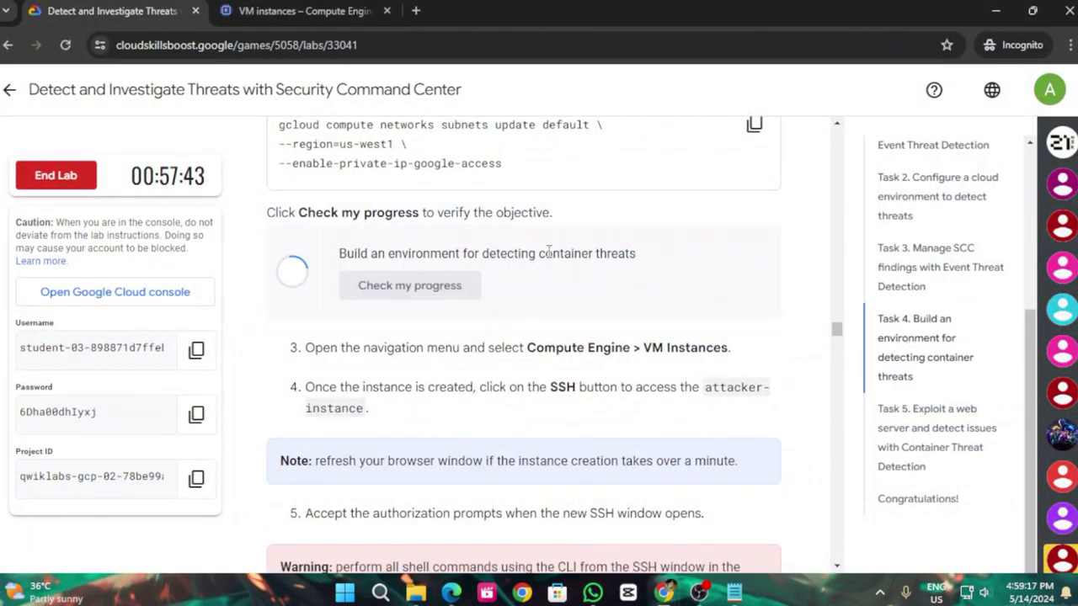
# Examine the Cloud Shell output, shrink the terminal pane and refresh the VM instances list to look for attacker-instance
pyautogui.click(278, 6)
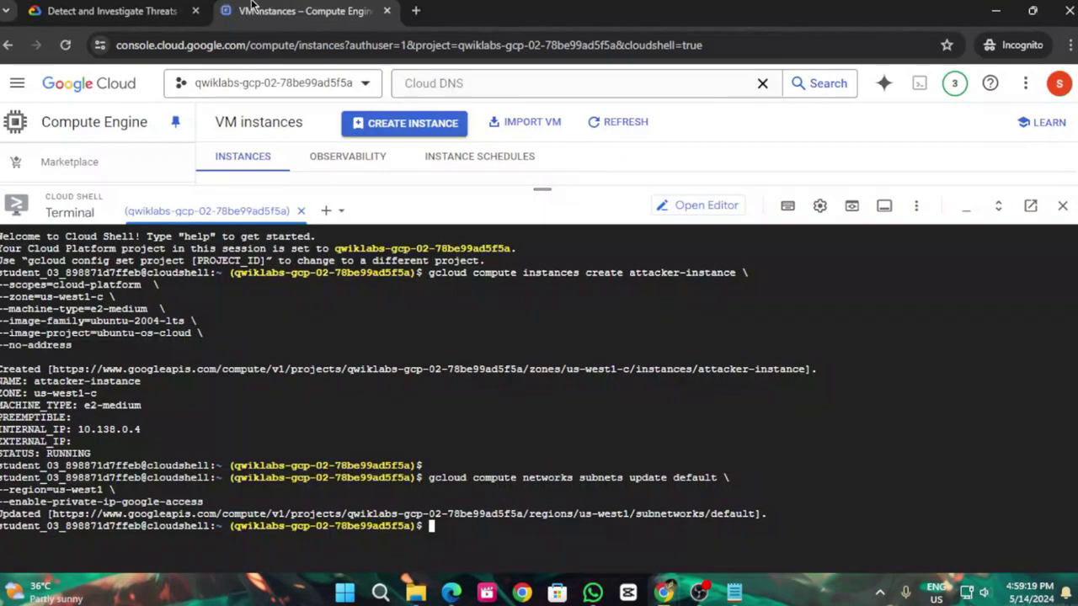
pyautogui.click(71, 4)
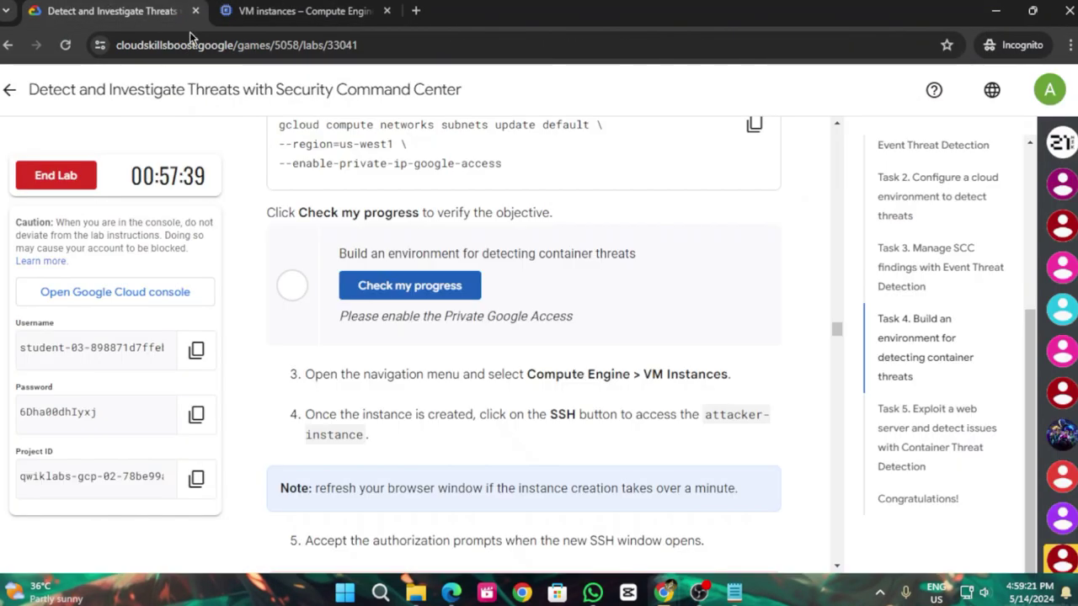
pyautogui.click(328, 8)
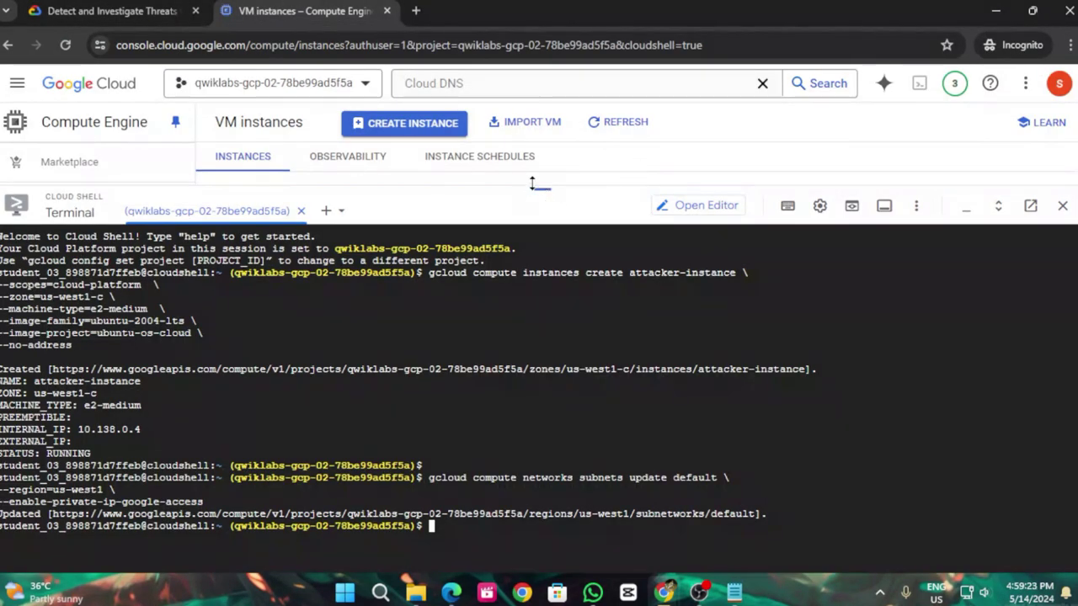
pyautogui.moveTo(531, 183); pyautogui.dragTo(542, 389)
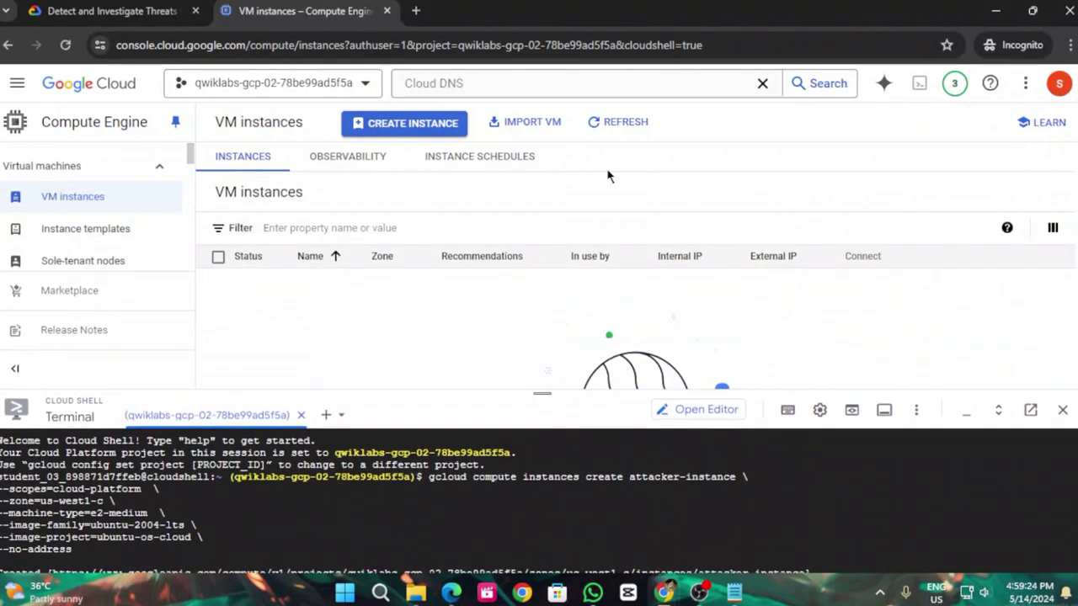
pyautogui.click(608, 124)
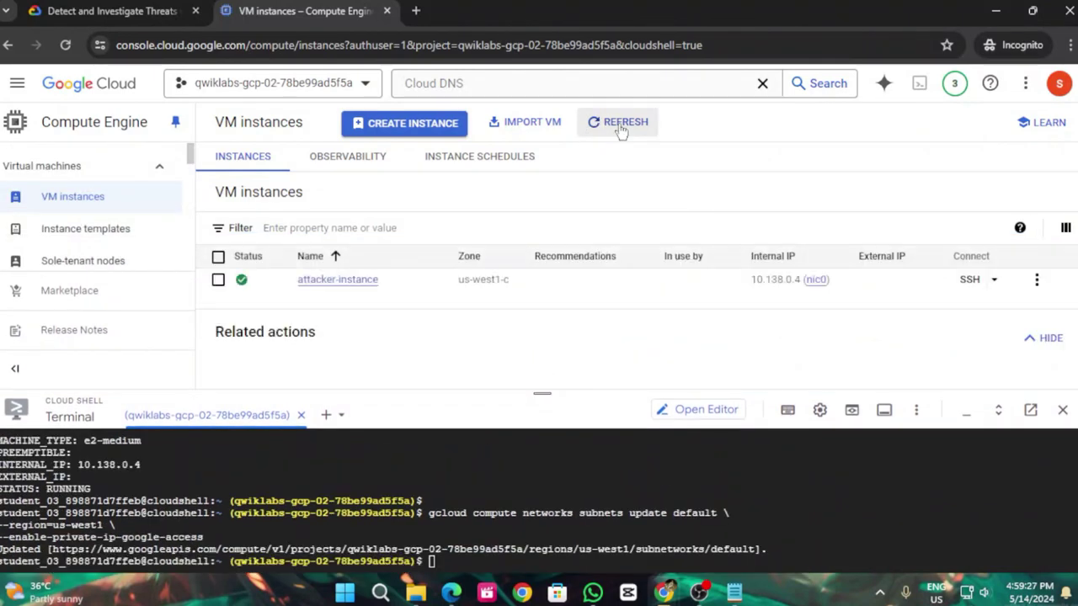
# Rerun the "Build an environment for detecting container threats" progress check on the lab page and view its status
pyautogui.click(110, 11)
pyautogui.click(409, 287)
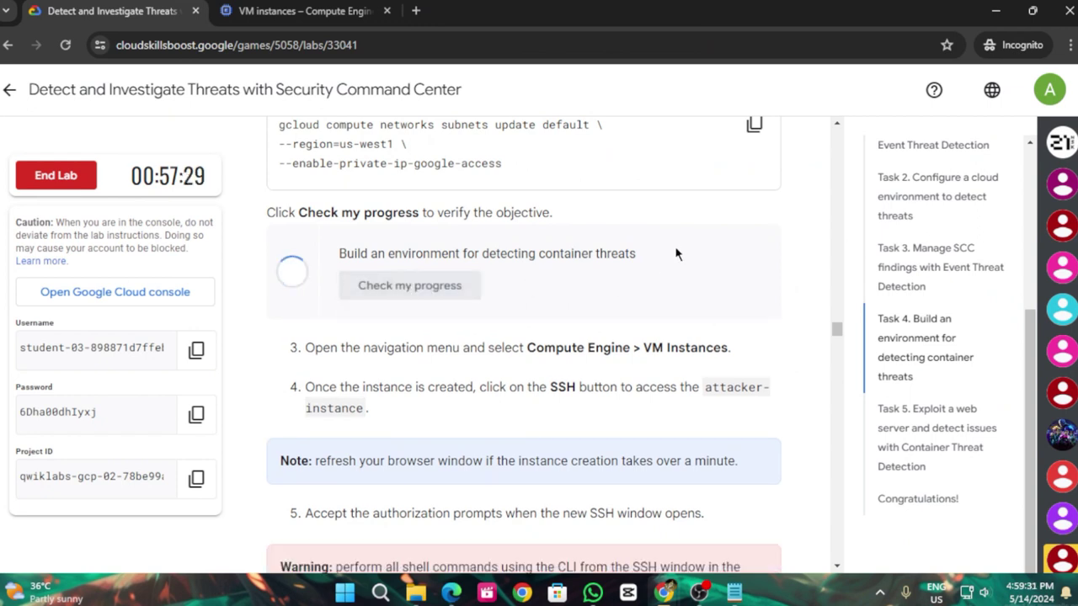
pyautogui.scroll(-2, 675, 252)
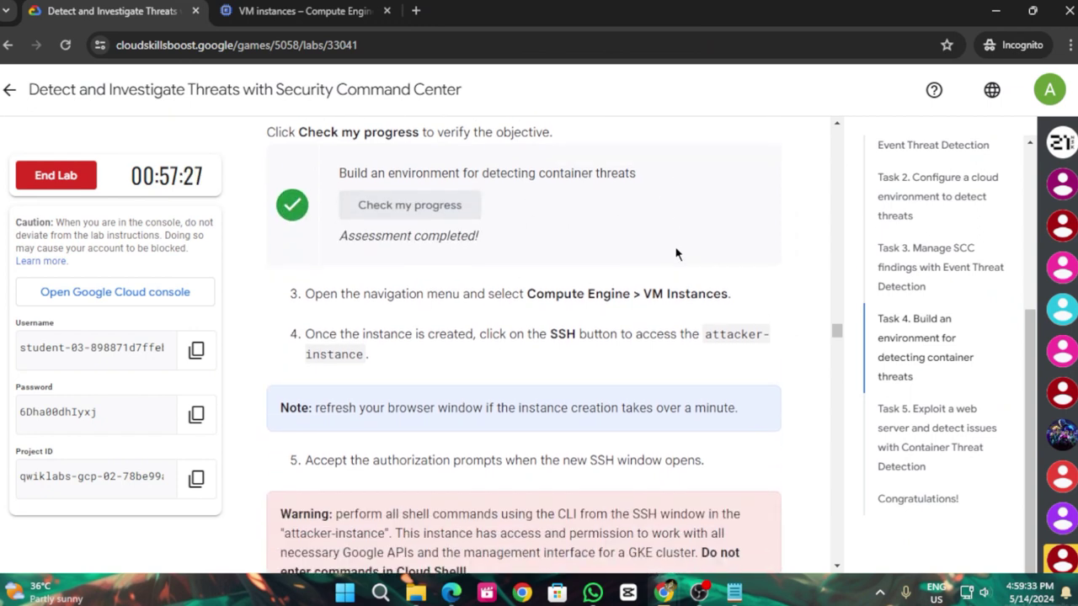
# Copy the lab's snap removal command and open an authorized SSH-in-browser session to attacker-instance
pyautogui.scroll(-3, 675, 253)
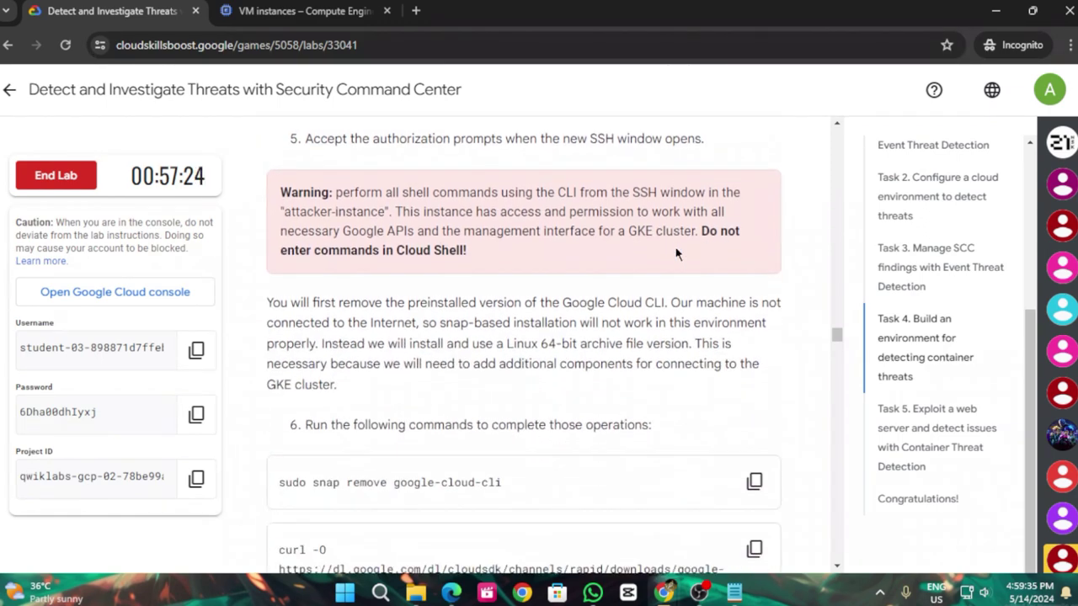
pyautogui.click(754, 482)
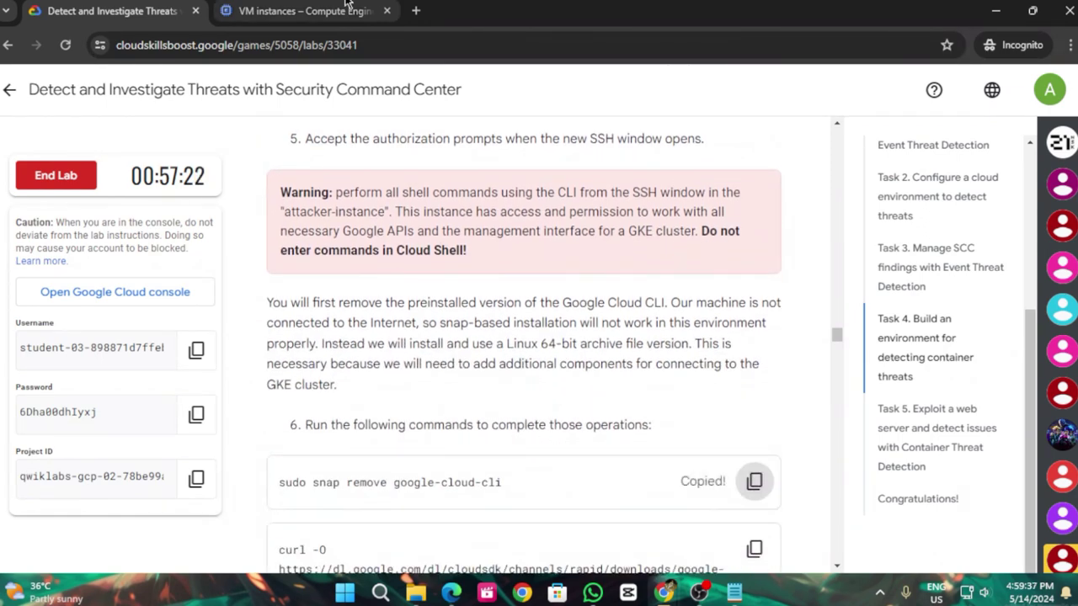
pyautogui.hotkey('ctrl', 'Tab')
pyautogui.click(957, 279)
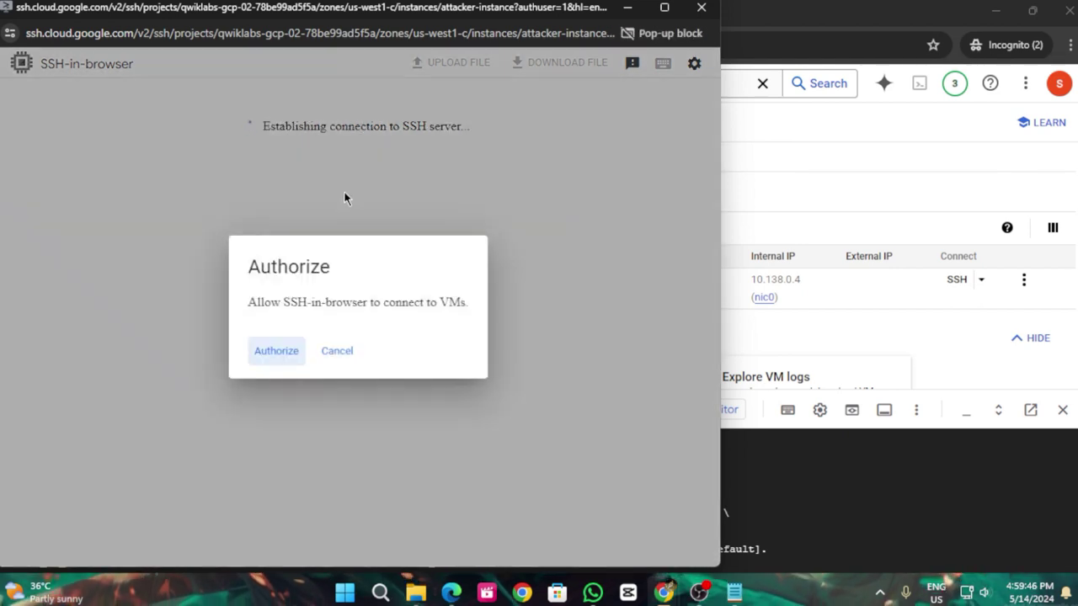
pyautogui.click(285, 354)
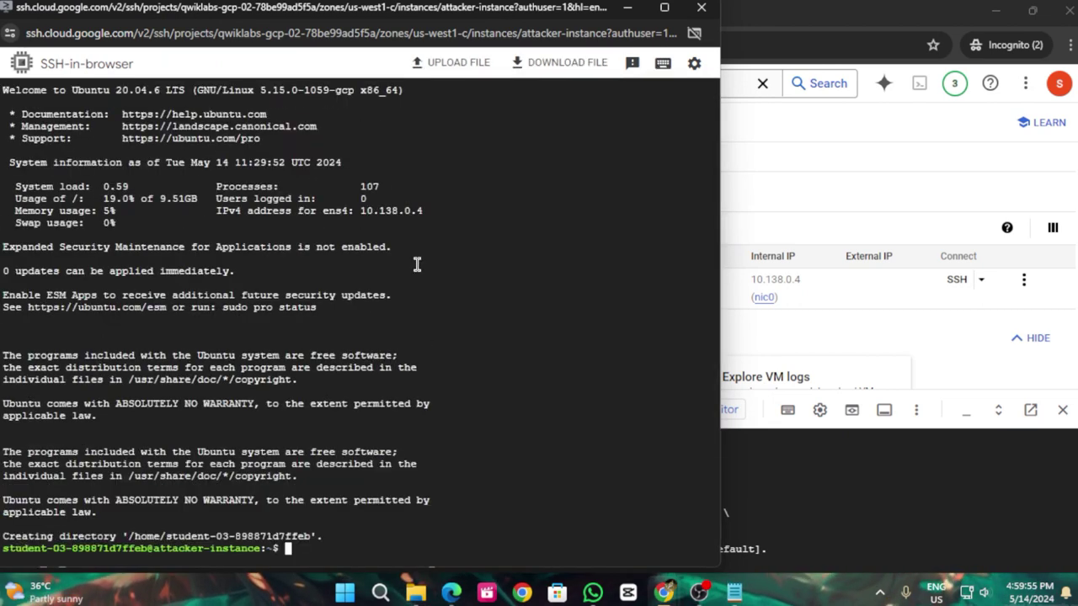
# Remove the preinstalled Google Cloud CLI from attacker-instance with "sudo snap remove google-cloud-cli" and minimize the SSH window
pyautogui.hotkey('ctrl', 'v')
pyautogui.press('Return')
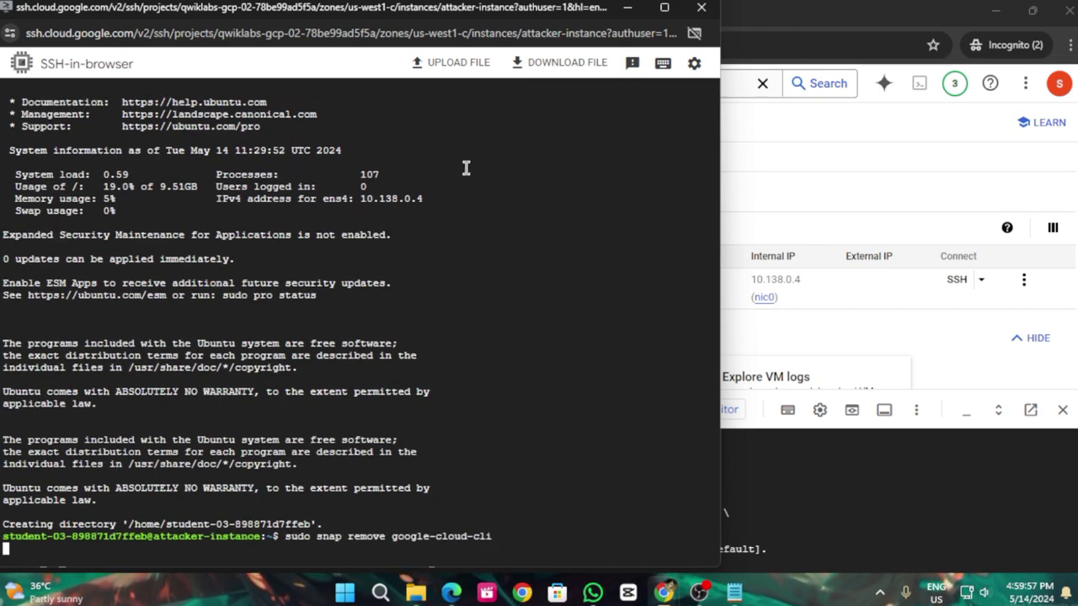
pyautogui.click(627, 6)
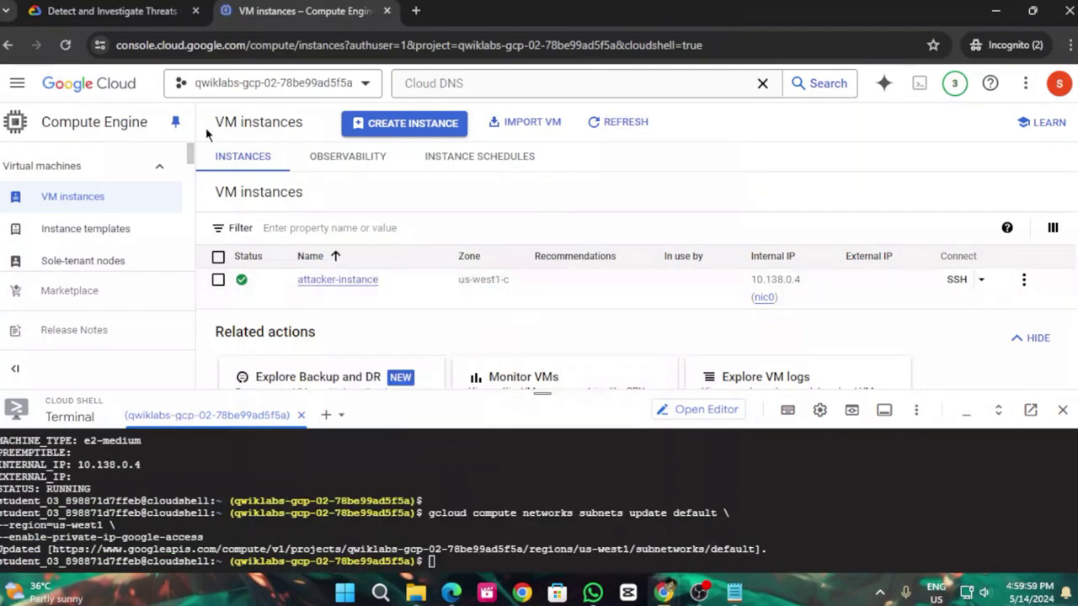
# Copy the lab's curl command and run it in the SSH session to download google-cloud-cli-438.0.0-linux-x86_64.tar.gz
pyautogui.click(152, 10)
pyautogui.scroll(-3, 628, 355)
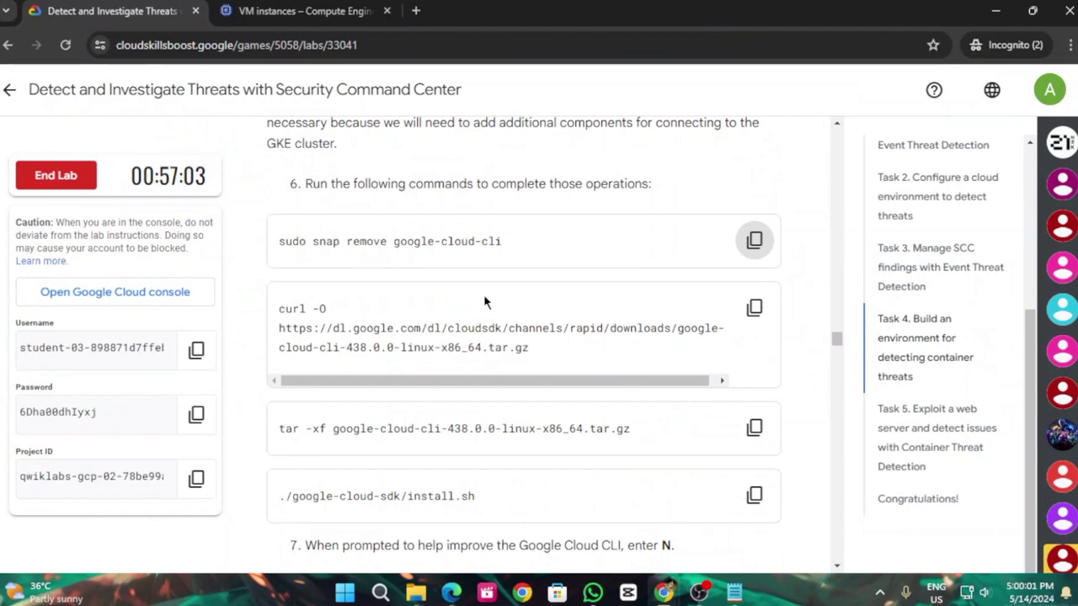
pyautogui.scroll(-1, 484, 302)
pyautogui.click(755, 227)
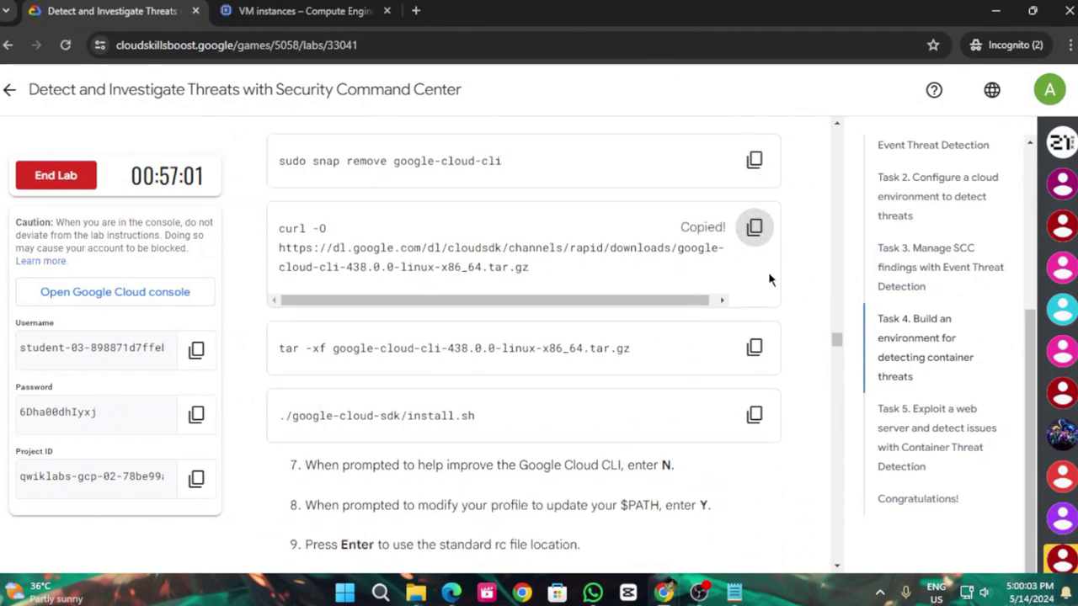
pyautogui.moveTo(663, 592)
pyautogui.click(793, 487)
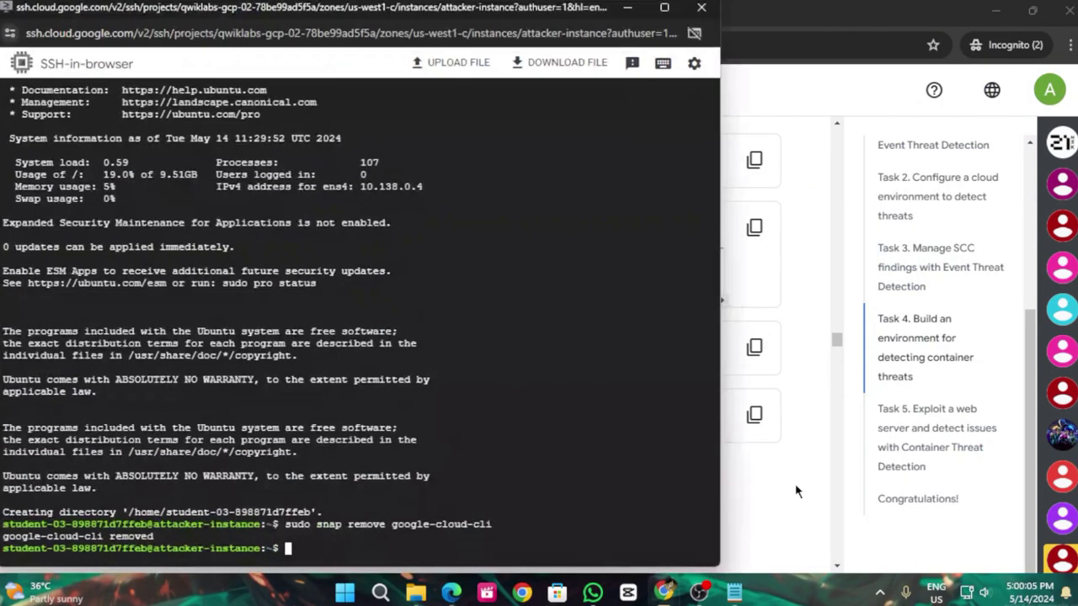
pyautogui.hotkey('ctrl', 'v')
pyautogui.press('Return')
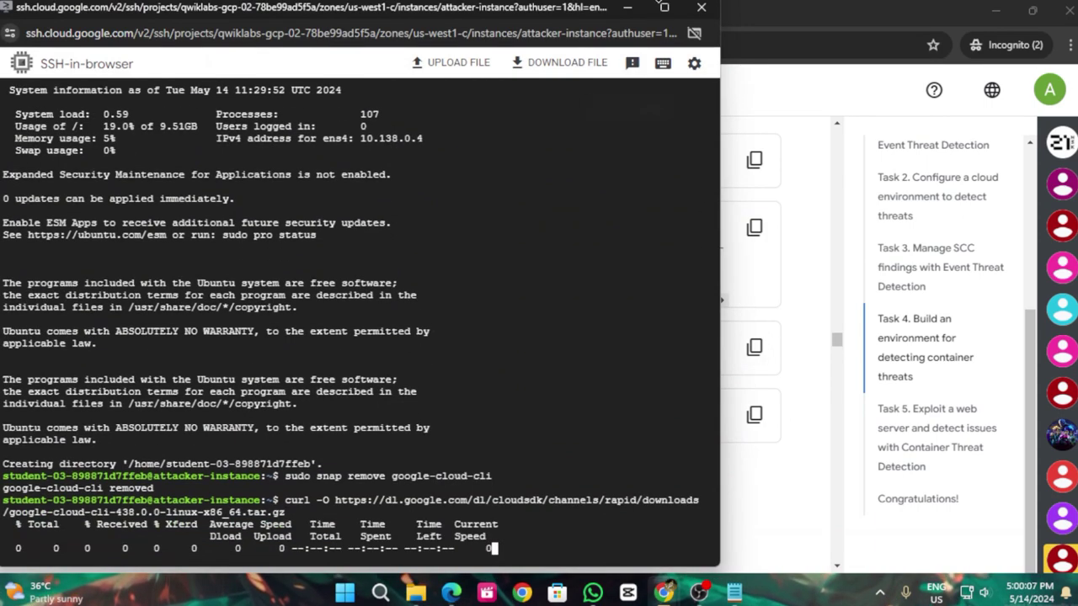
# Extract the downloaded archive in the SSH session with the lab's command "tar -xf google-cloud-cli-438.0.0-linux-x86_64.tar.gz"
pyautogui.click(802, 318)
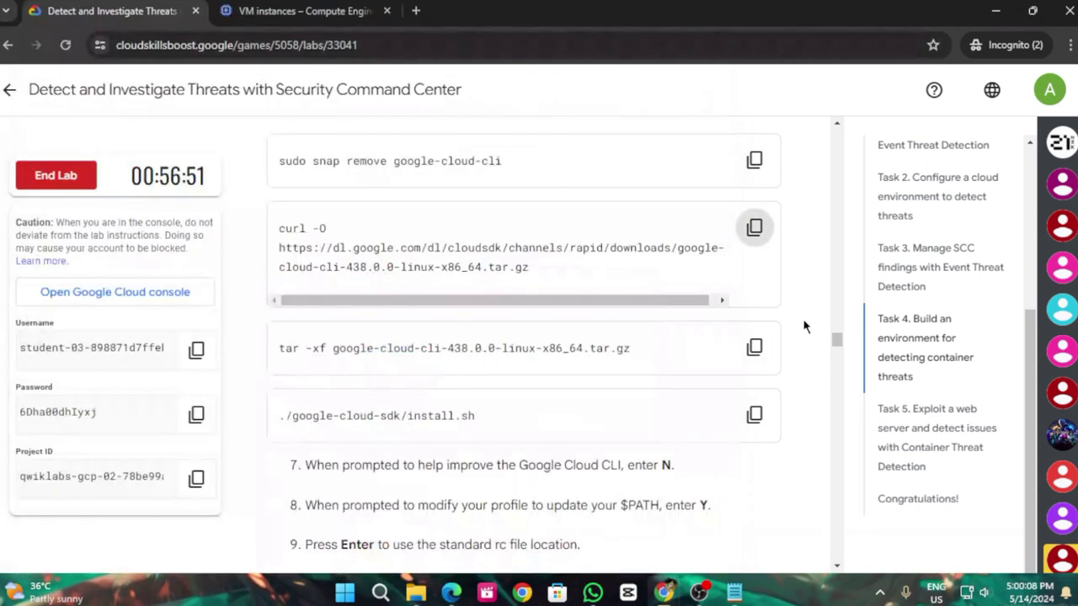
pyautogui.click(754, 347)
pyautogui.moveTo(663, 592)
pyautogui.click(821, 481)
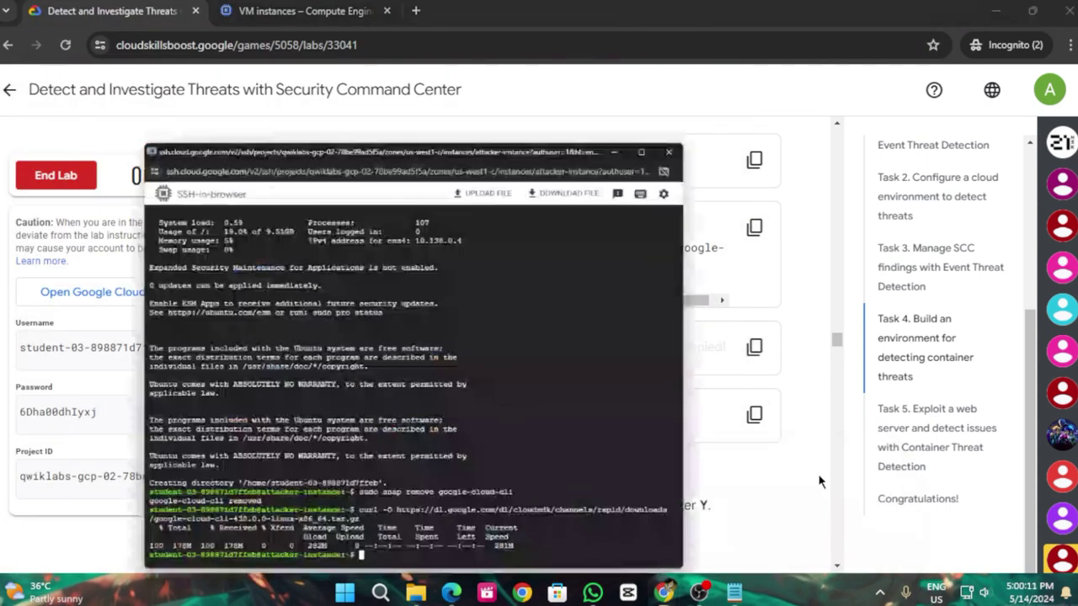
pyautogui.hotkey('ctrl', 'v')
pyautogui.press('Return')
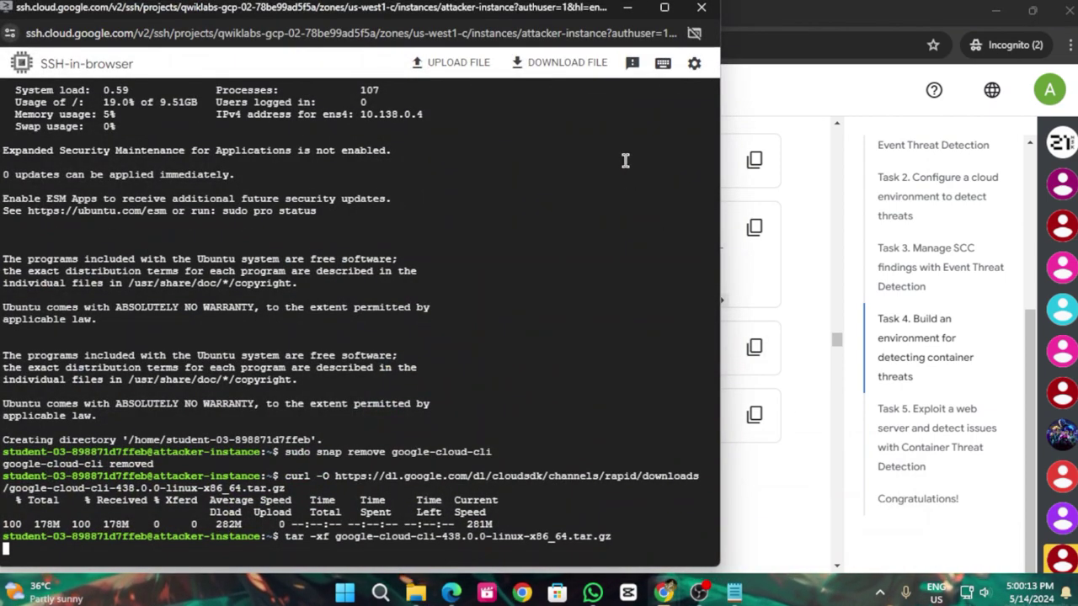
# Copy the lab's "./google-cloud-sdk/install.sh" command and run it in the SSH session to start the CLI installer
pyautogui.click(791, 337)
pyautogui.scroll(-2, 762, 320)
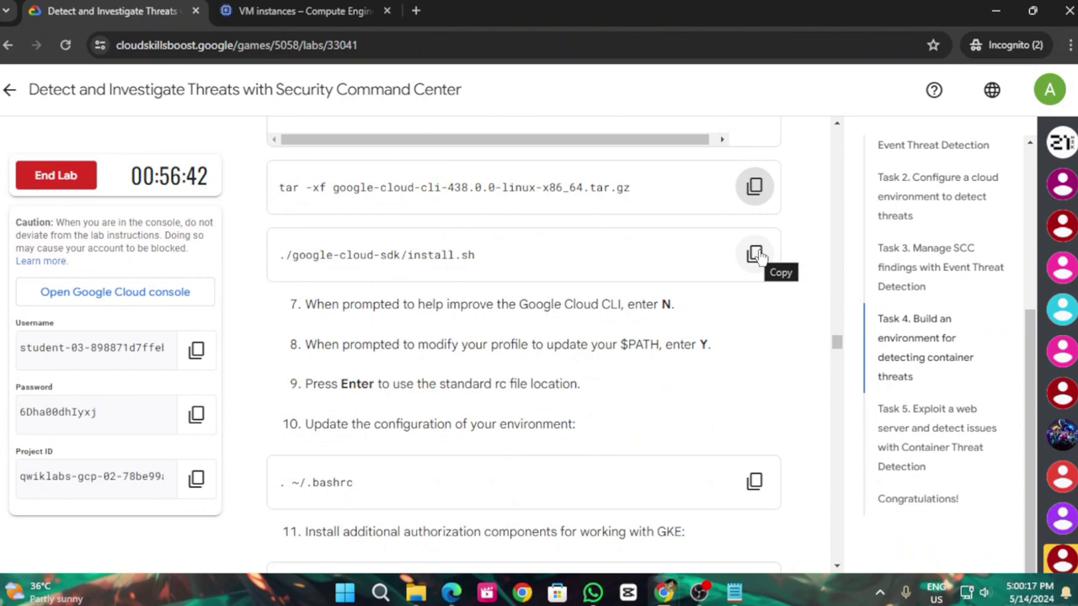
pyautogui.click(755, 254)
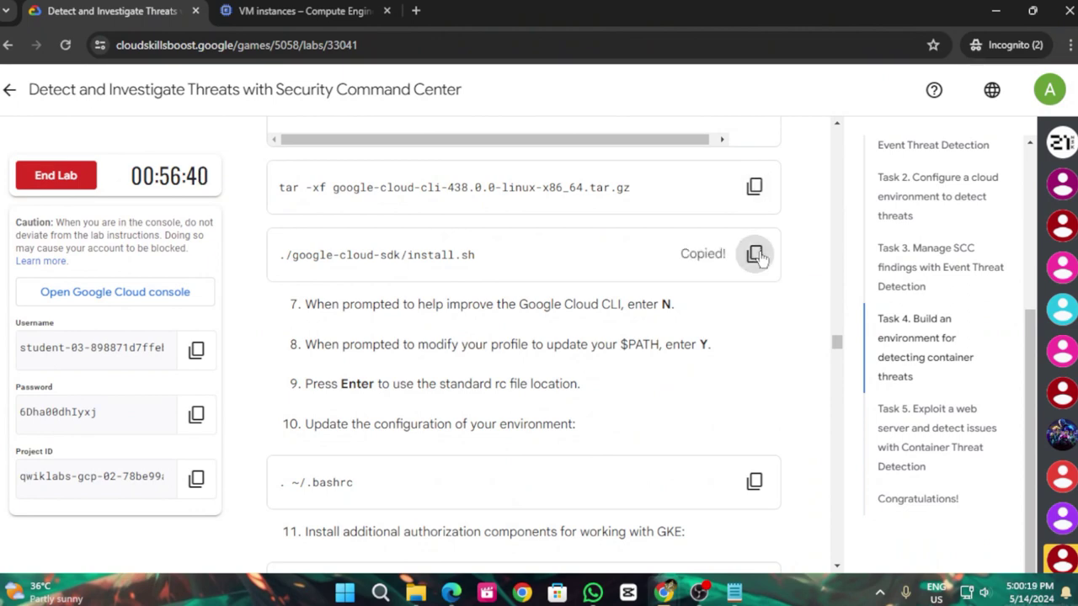
pyautogui.moveTo(684, 589)
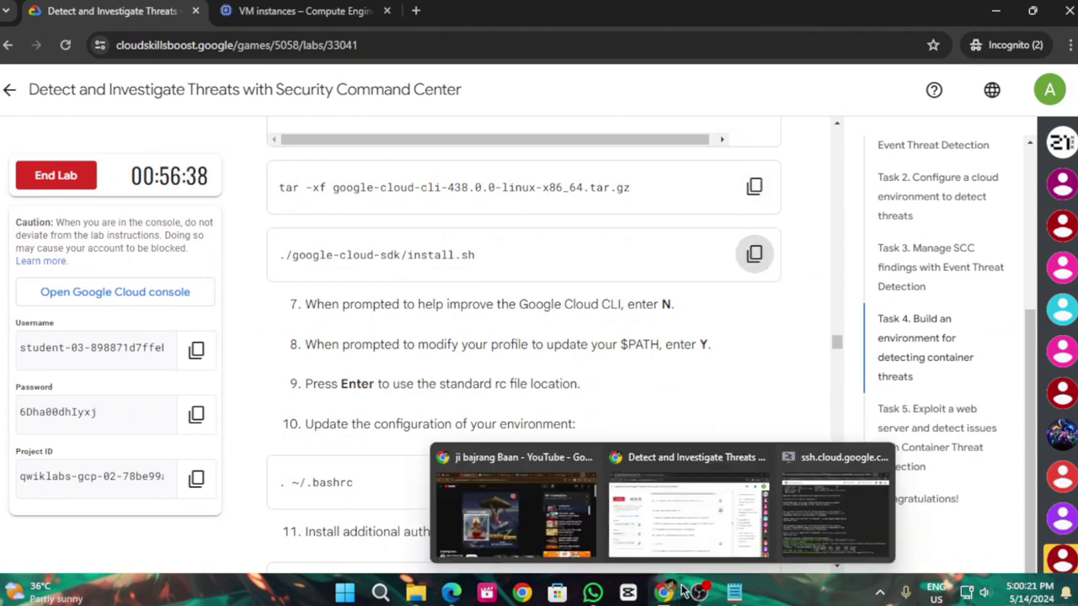
pyautogui.click(823, 522)
pyautogui.hotkey('ctrl', 'v')
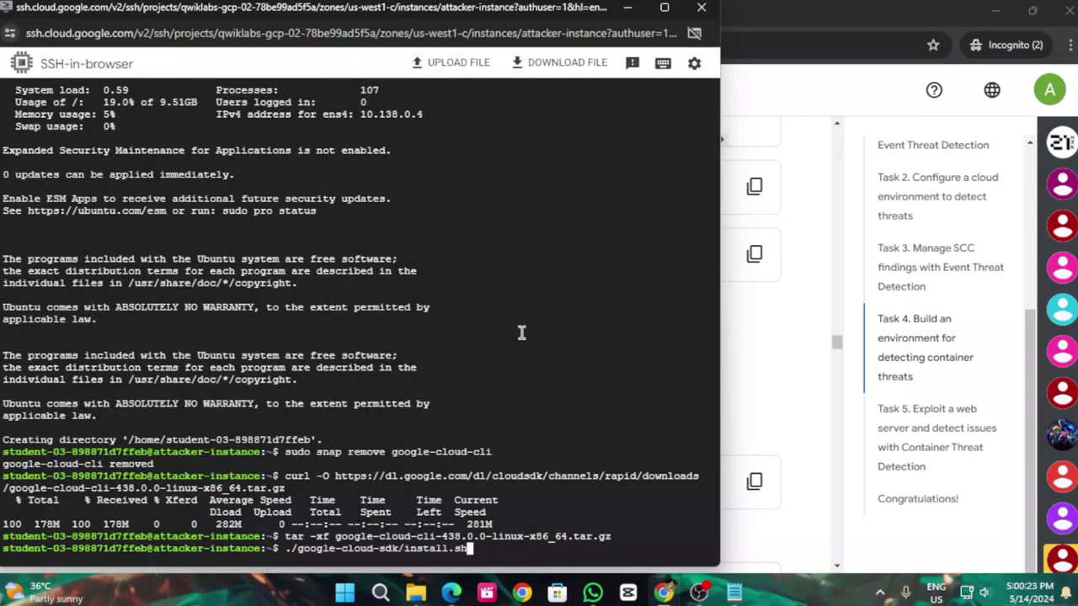
pyautogui.press('Return')
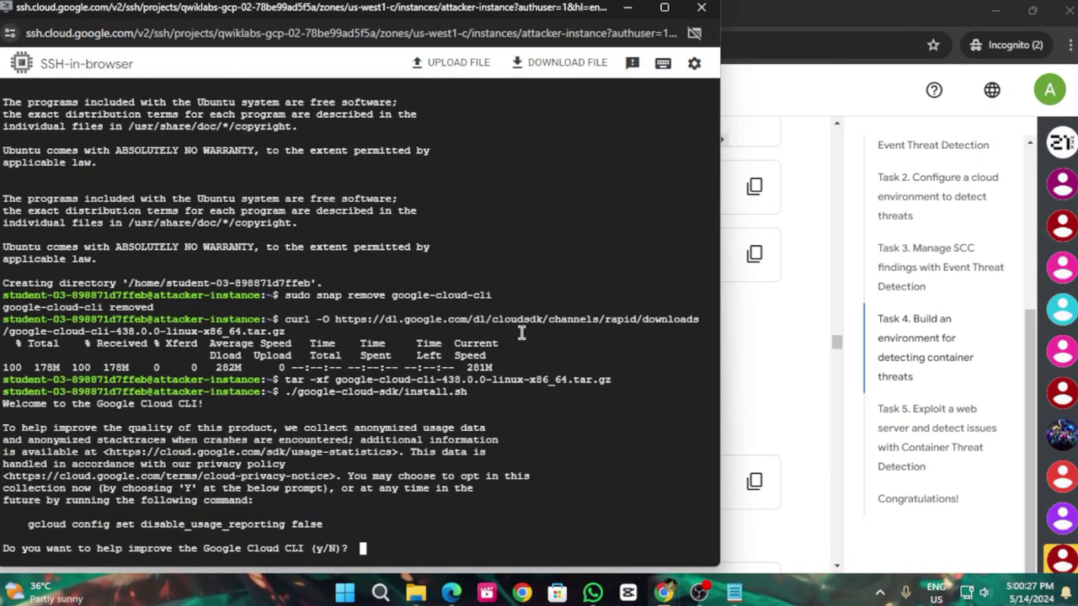
# Answer N to helping improve the Google Cloud CLI, Y to updating $PATH, and accept the default rc file location
pyautogui.write('N')
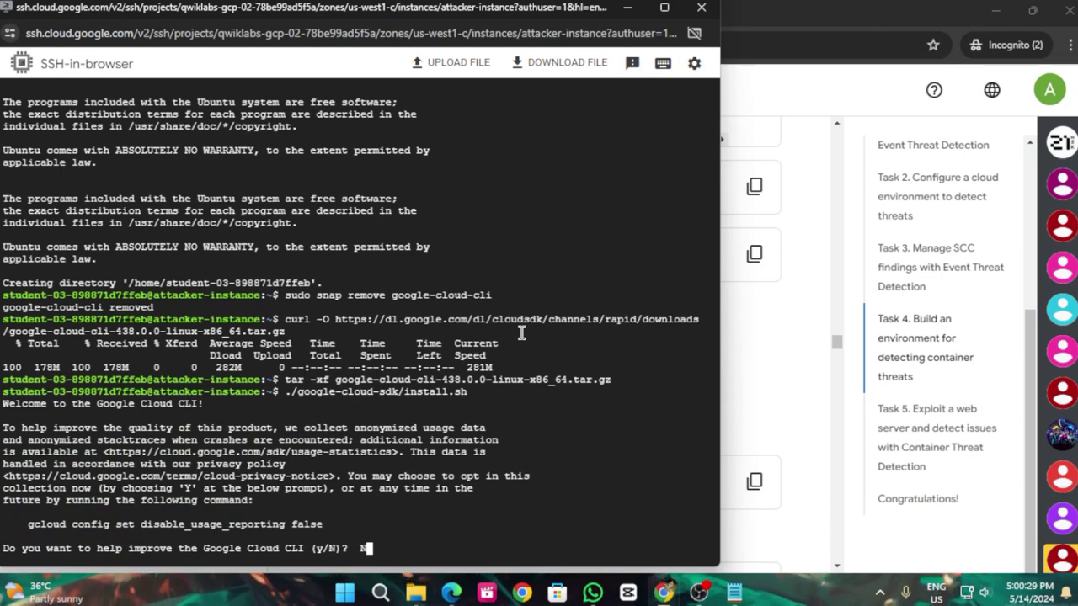
pyautogui.press('Return')
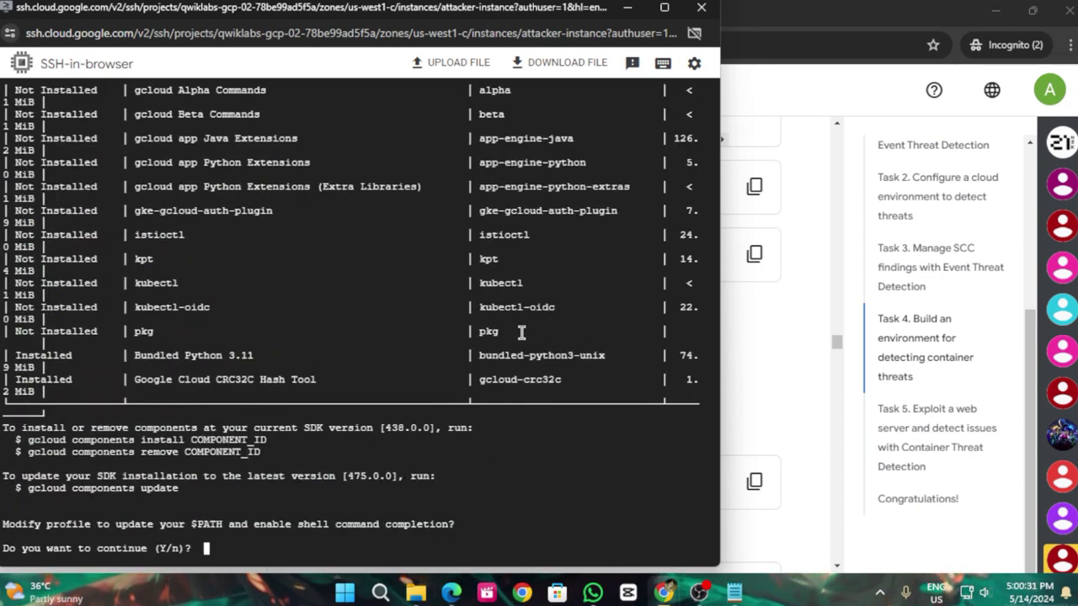
pyautogui.write('Y')
pyautogui.press('Return')
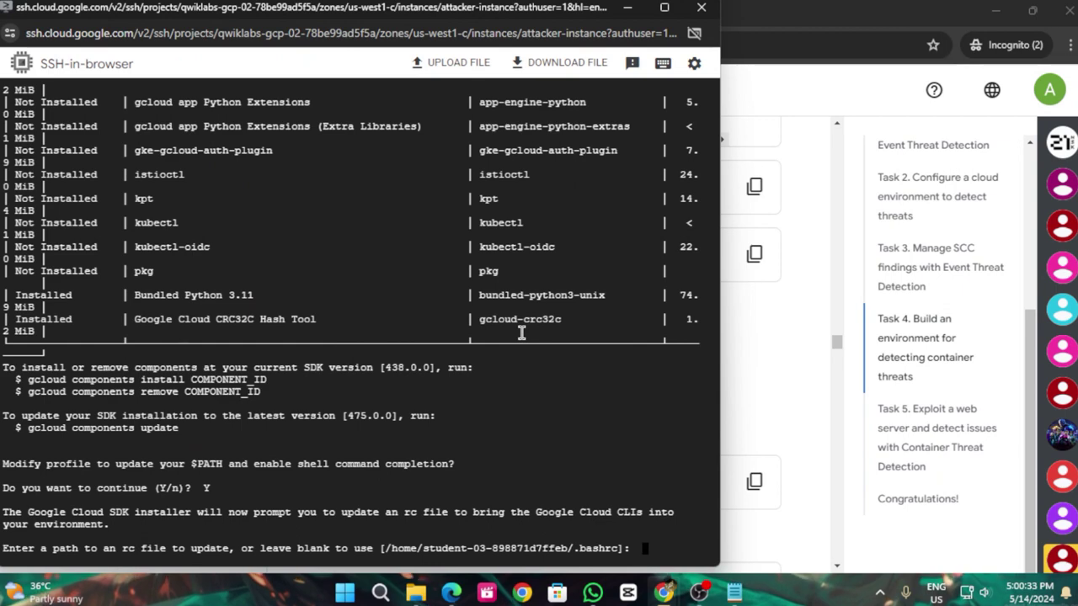
pyautogui.press('Return')
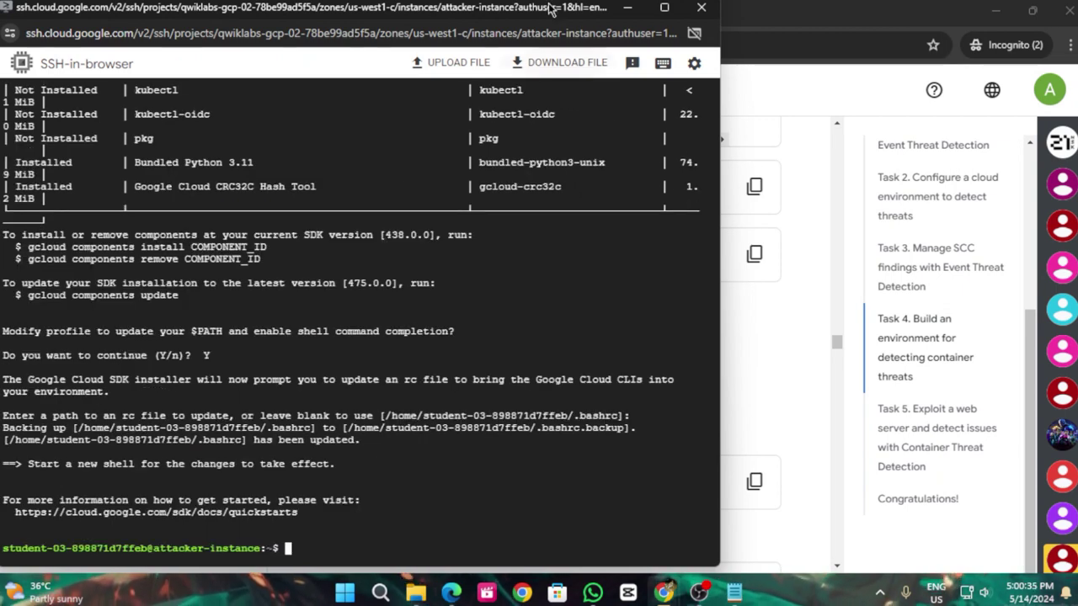
# Reload the shell configuration on attacker-instance by running the lab's ". ~/.bashrc" command in the SSH session
pyautogui.click(615, 12)
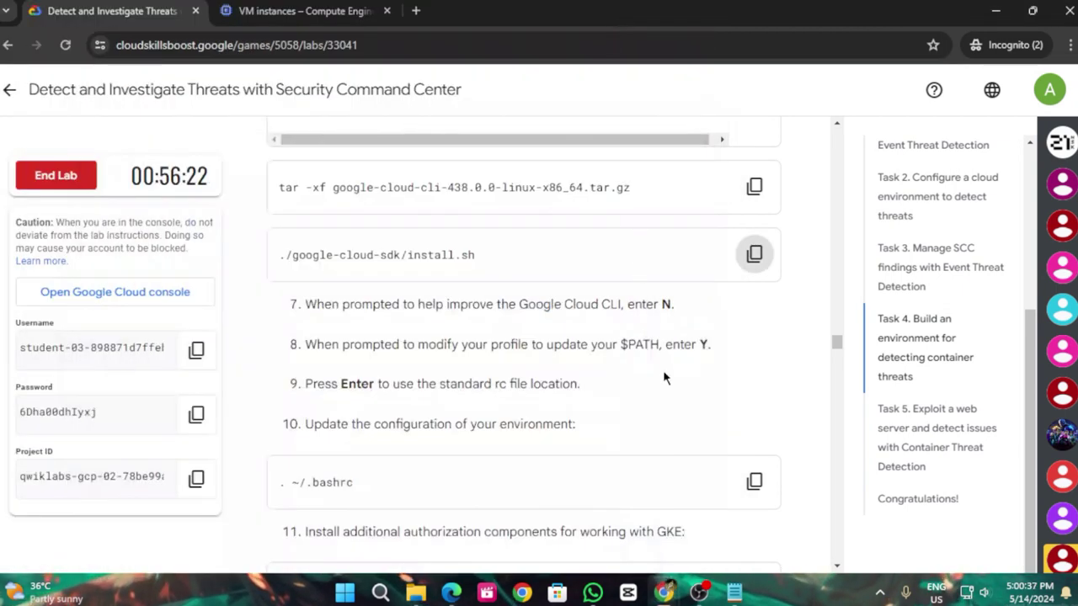
pyautogui.scroll(-2, 728, 343)
pyautogui.click(753, 321)
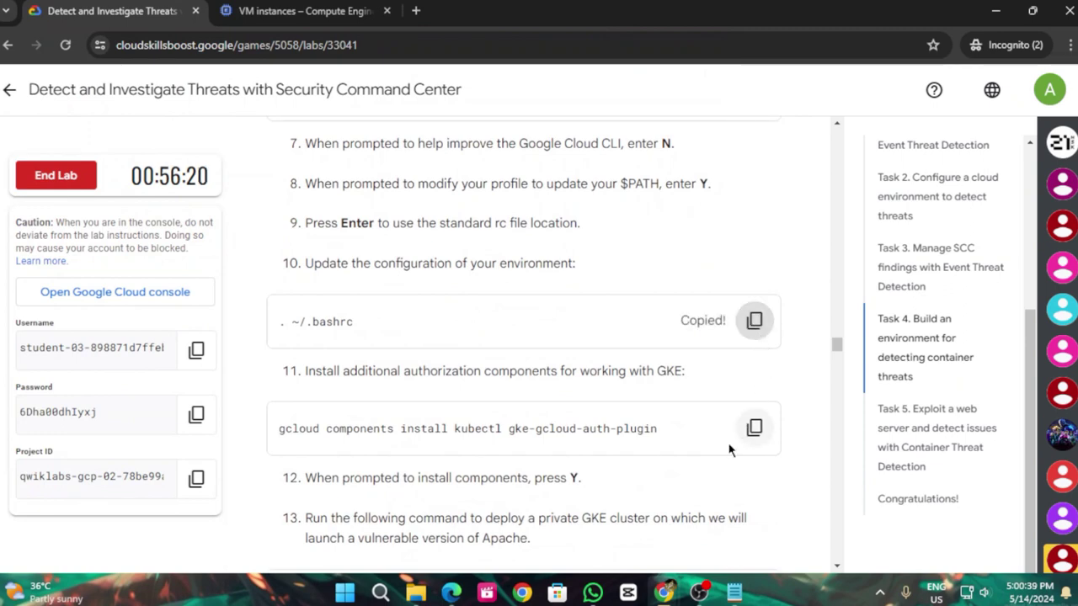
pyautogui.scroll(-1, 729, 446)
pyautogui.moveTo(663, 593)
pyautogui.click(798, 513)
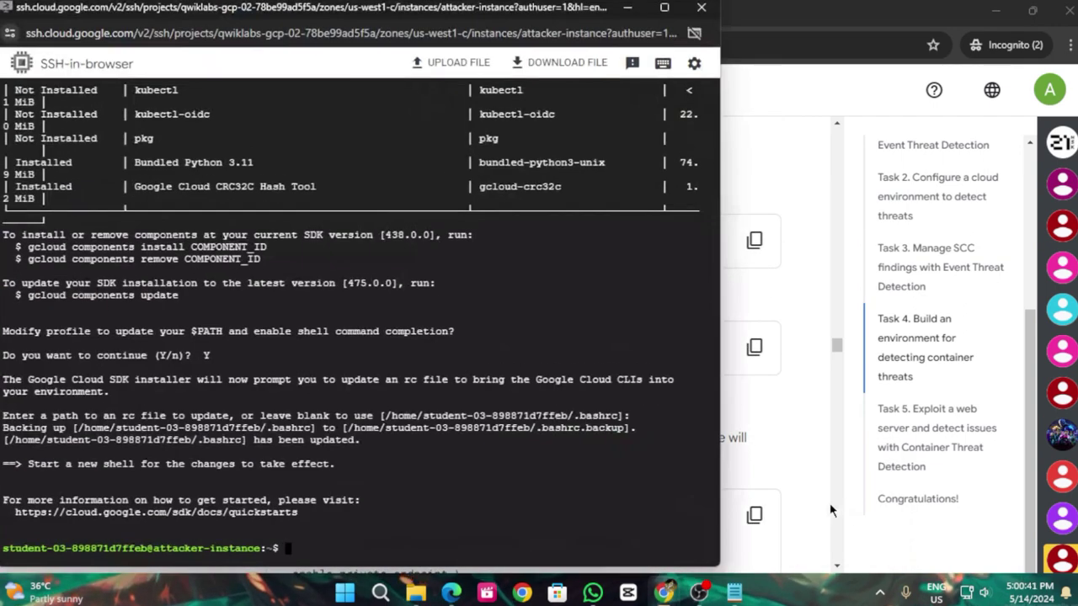
pyautogui.hotkey('ctrl', 'v')
pyautogui.press('Return')
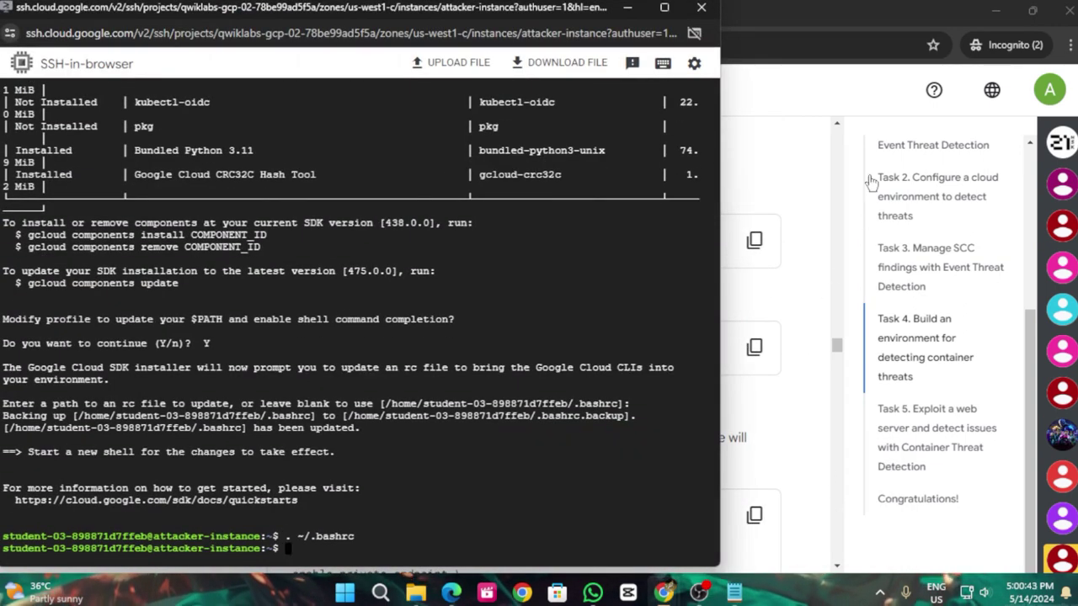
# Run "gcloud components install kubectl gke-gcloud-auth-plugin" in the SSH session and answer Y to install the components
pyautogui.click(640, 12)
pyautogui.scroll(-1, 775, 371)
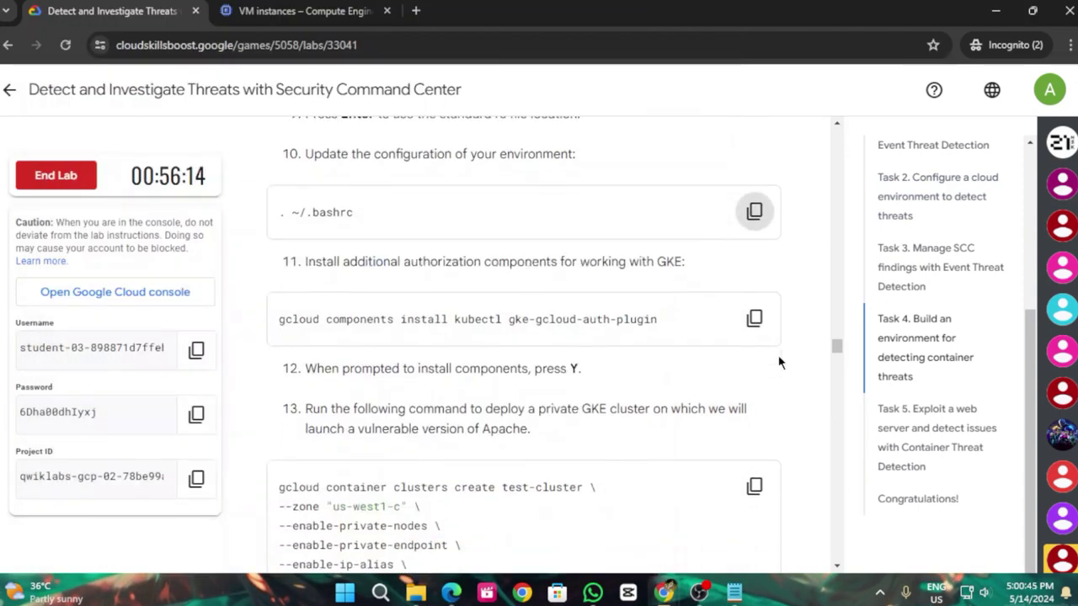
pyautogui.click(755, 266)
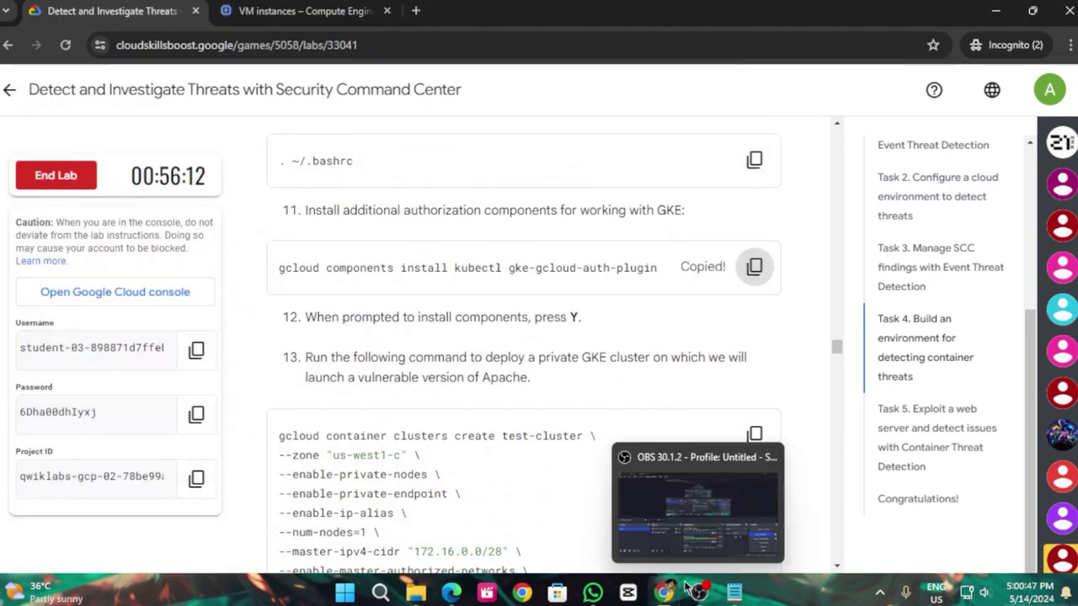
pyautogui.moveTo(664, 593)
pyautogui.click(823, 527)
pyautogui.hotkey('ctrl', 'v')
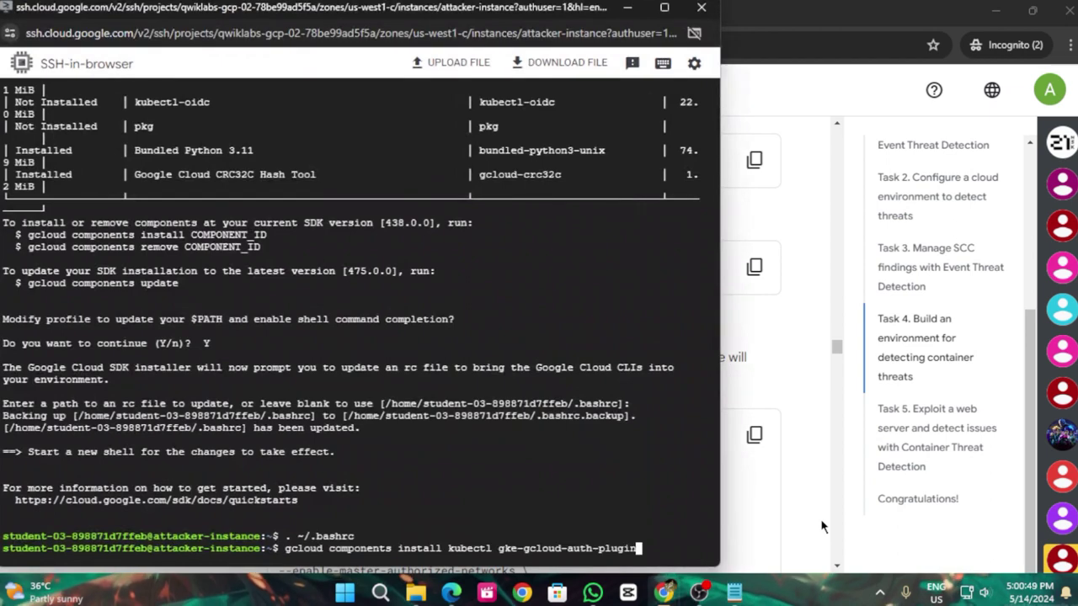
pyautogui.press('Return')
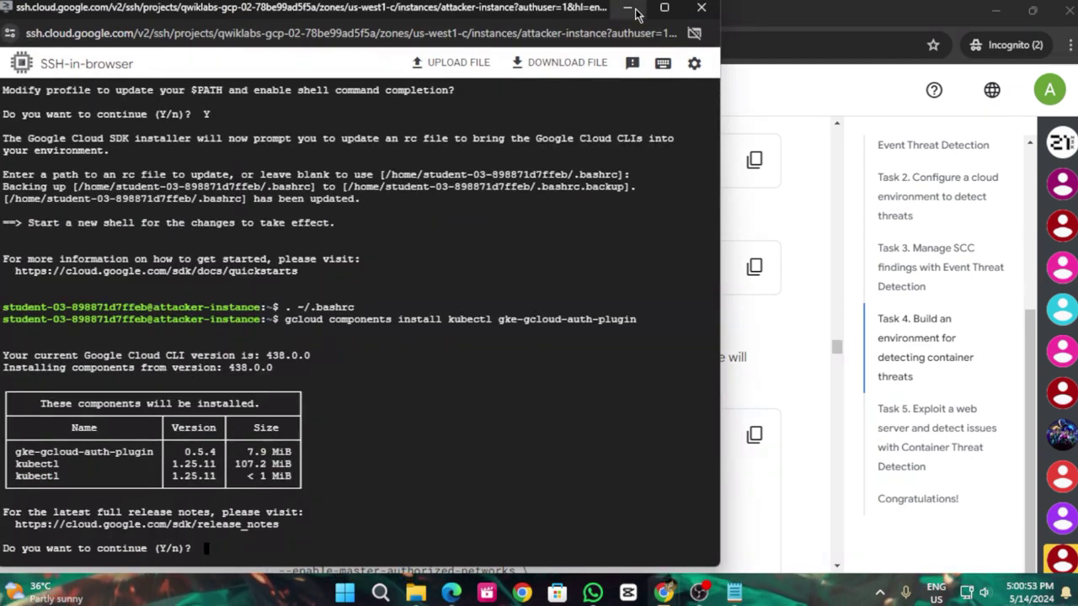
pyautogui.write('Y')
pyautogui.press('Return')
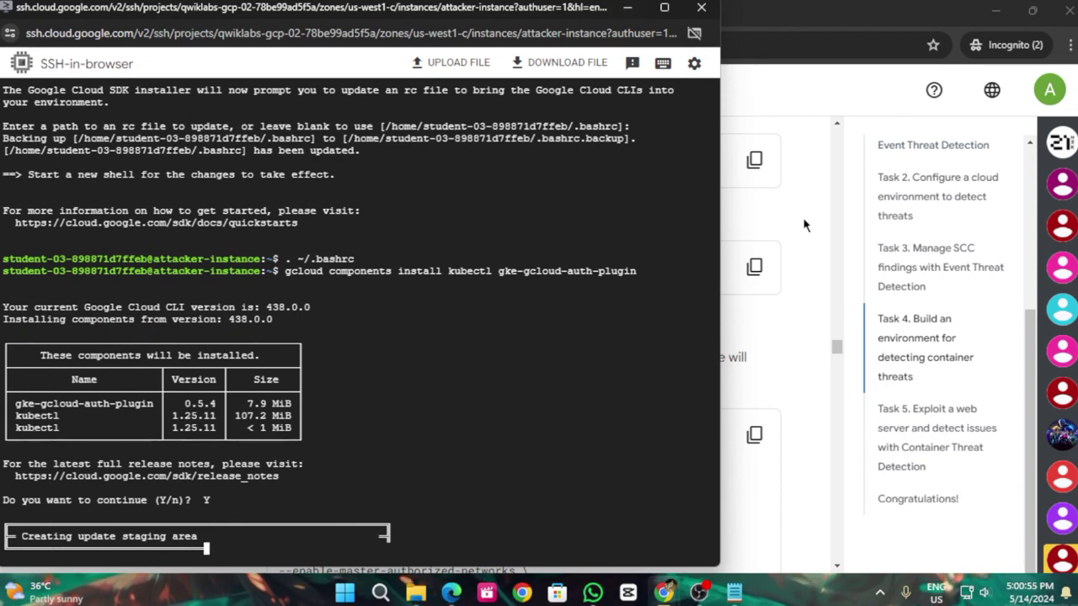
# Copy the lab's "gcloud container clusters create test-cluster" command for zone us-west1-c and run it in the SSH session to deploy the private cluster
pyautogui.click(828, 120)
pyautogui.scroll(-2, 399, 343)
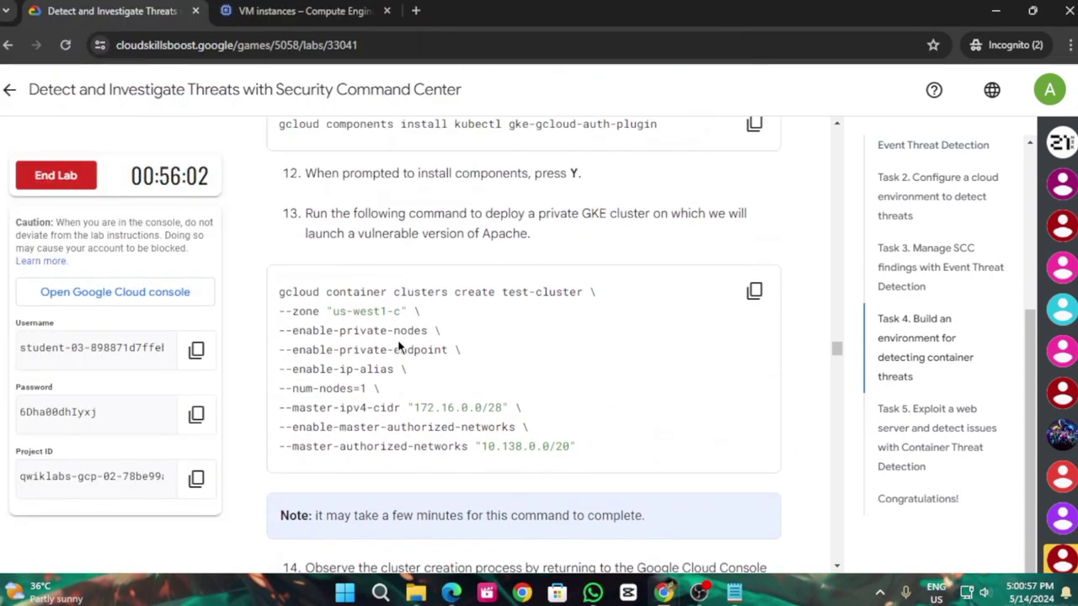
pyautogui.scroll(1, 397, 340)
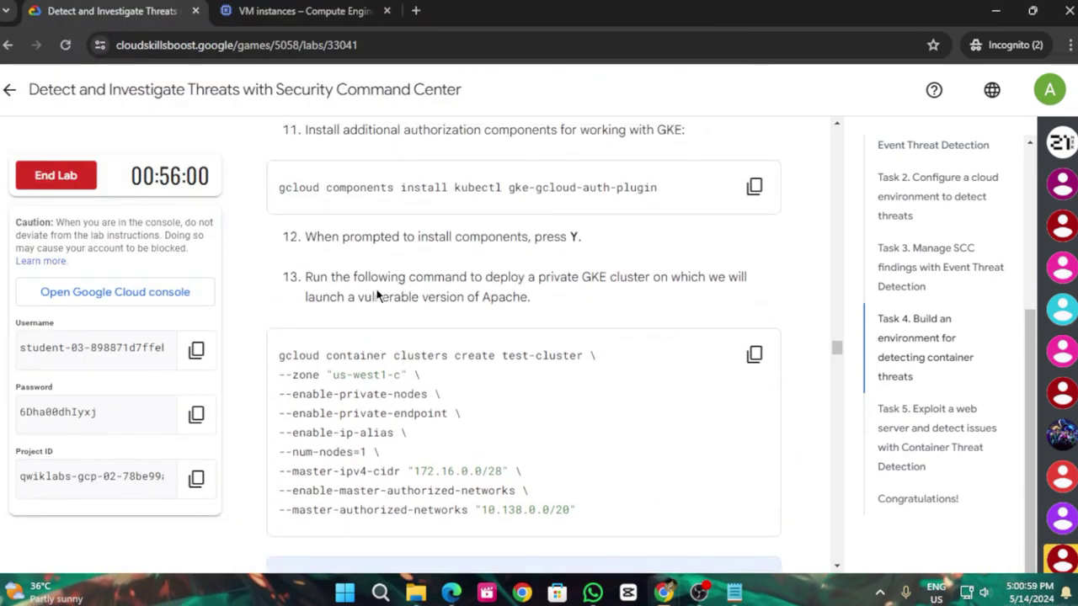
pyautogui.click(754, 355)
pyautogui.scroll(-3, 706, 404)
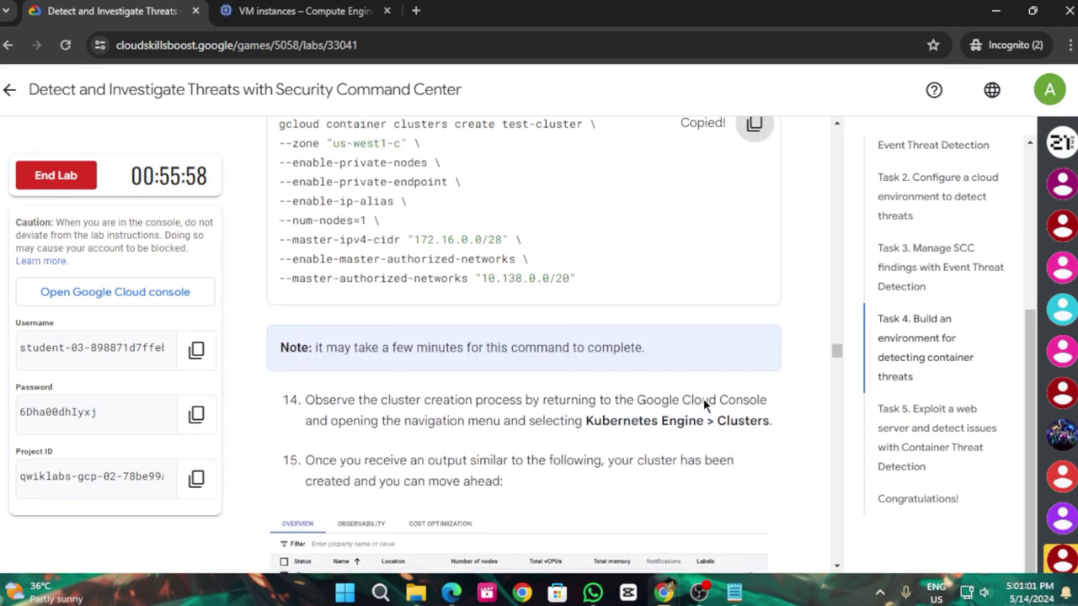
pyautogui.scroll(-4, 659, 312)
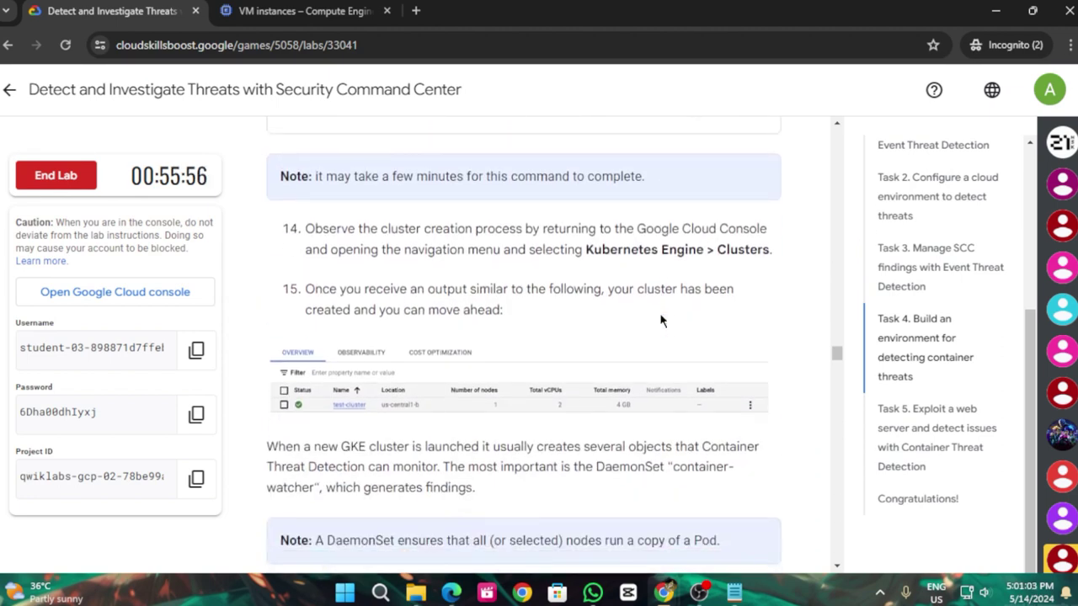
pyautogui.scroll(-1, 659, 313)
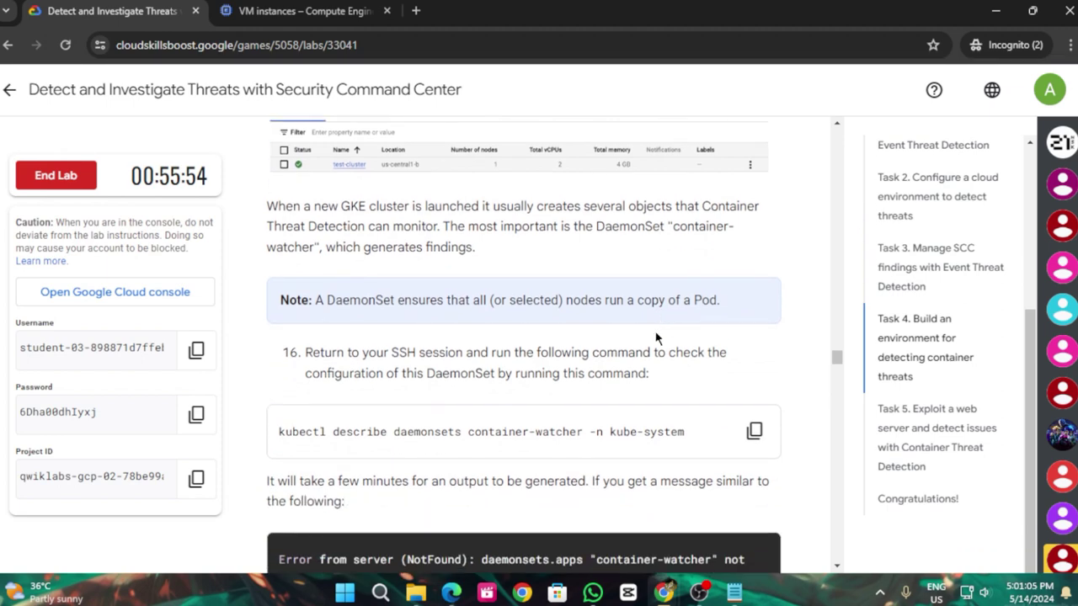
pyautogui.moveTo(663, 592)
pyautogui.click(827, 541)
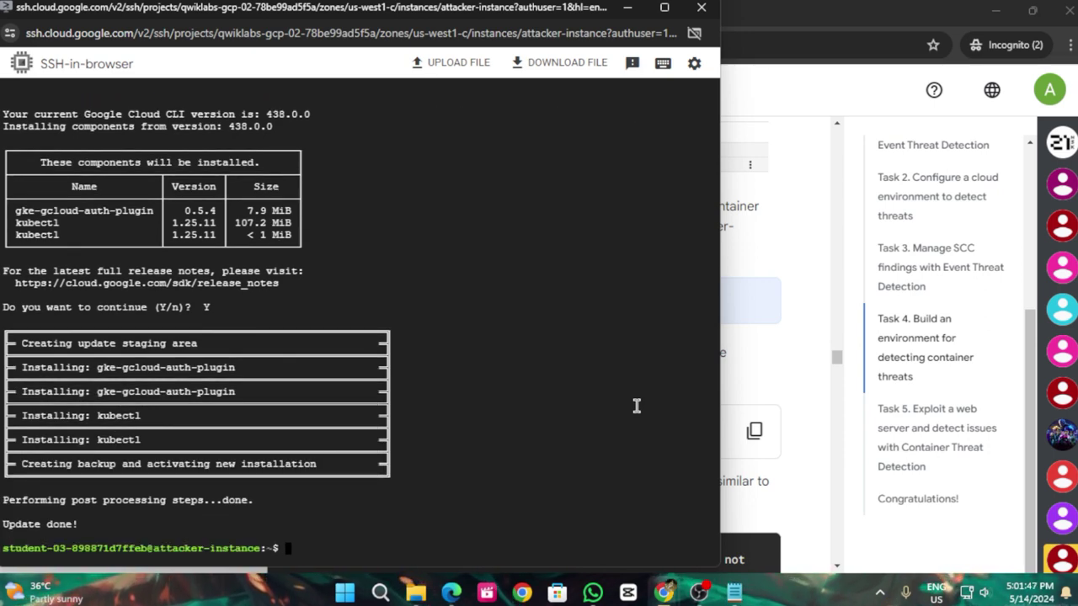
pyautogui.hotkey('ctrl', 'v')
pyautogui.press('Return')
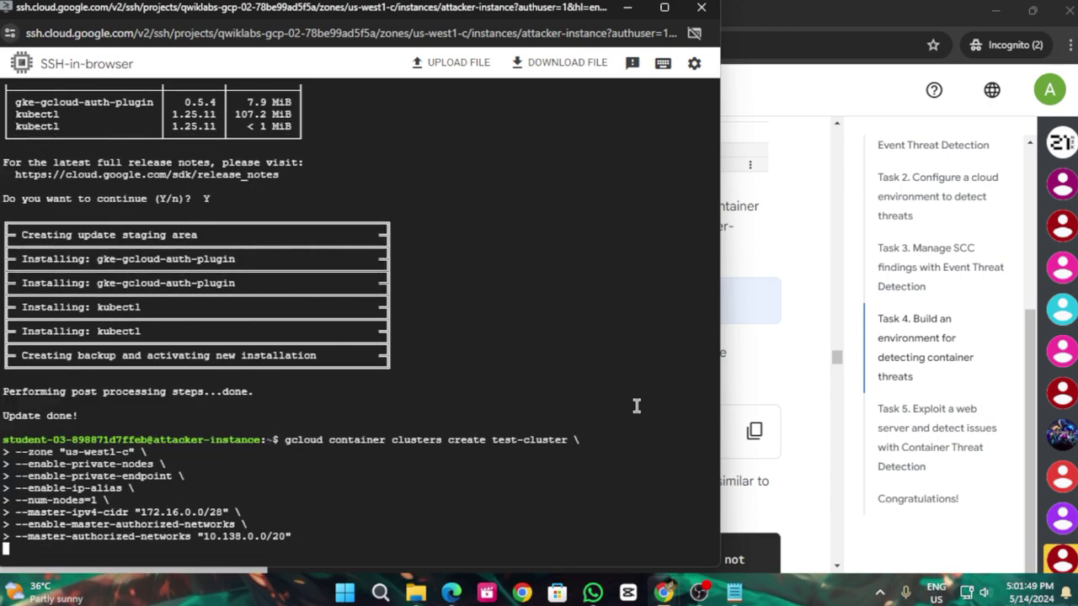
# Review the lab instructions from cluster creation through the Apache deployment, and check the cluster creation progress in the SSH session
pyautogui.hotkey('alt', 'Tab')
pyautogui.scroll(6, 627, 402)
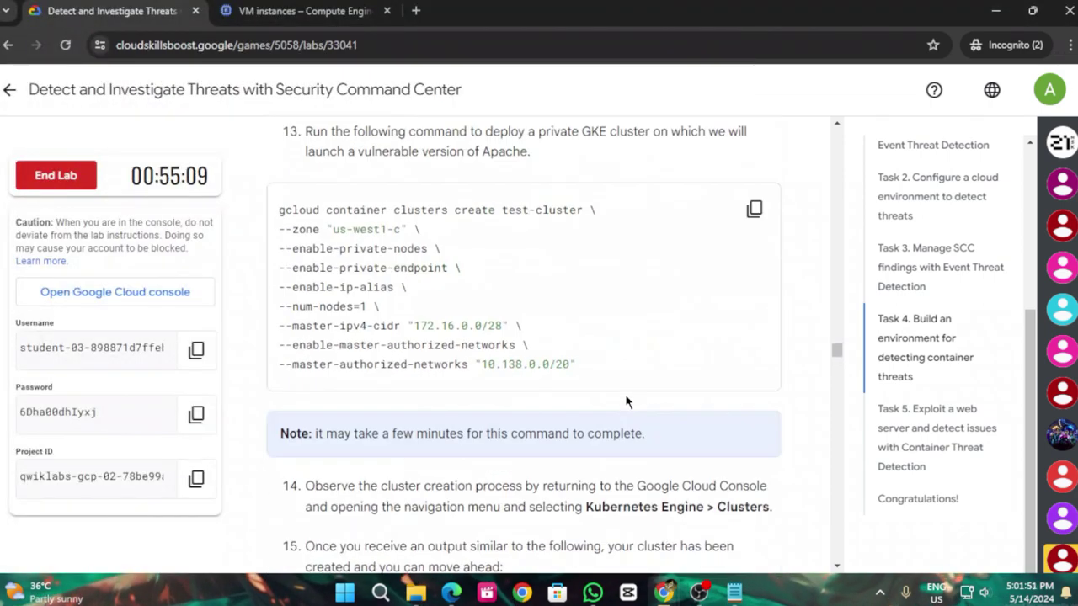
pyautogui.scroll(2, 626, 403)
pyautogui.scroll(-1, 620, 412)
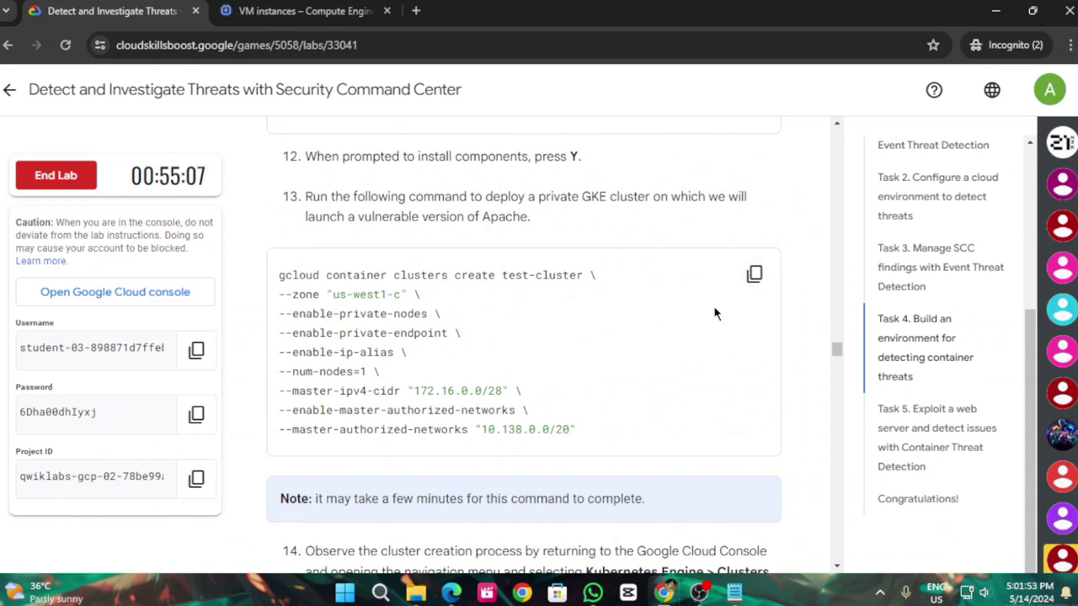
pyautogui.scroll(2, 622, 381)
pyautogui.scroll(-6, 622, 381)
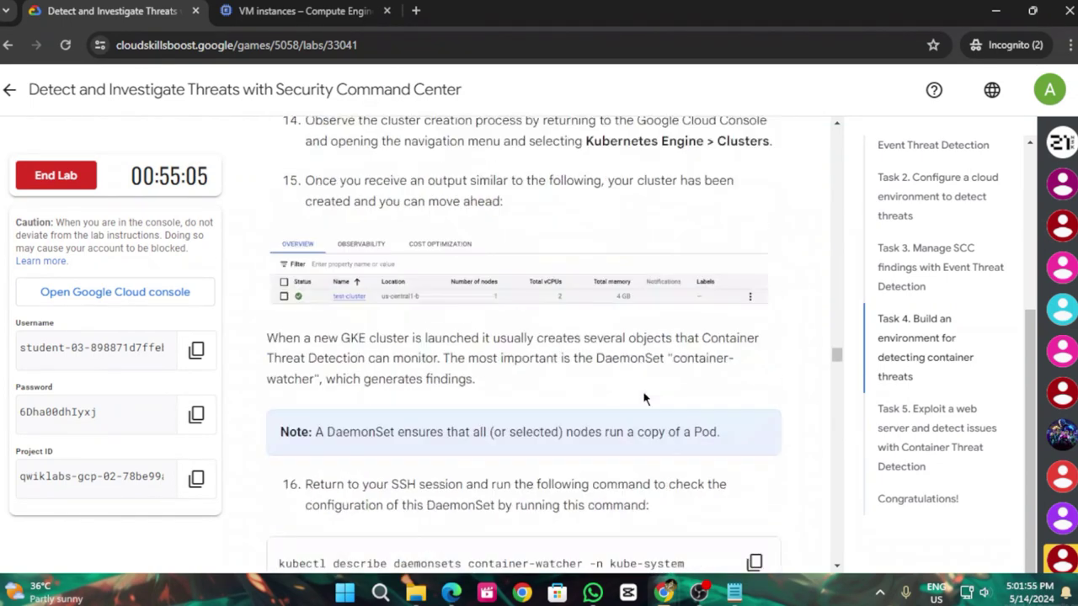
pyautogui.scroll(-3, 645, 396)
pyautogui.scroll(-3, 671, 371)
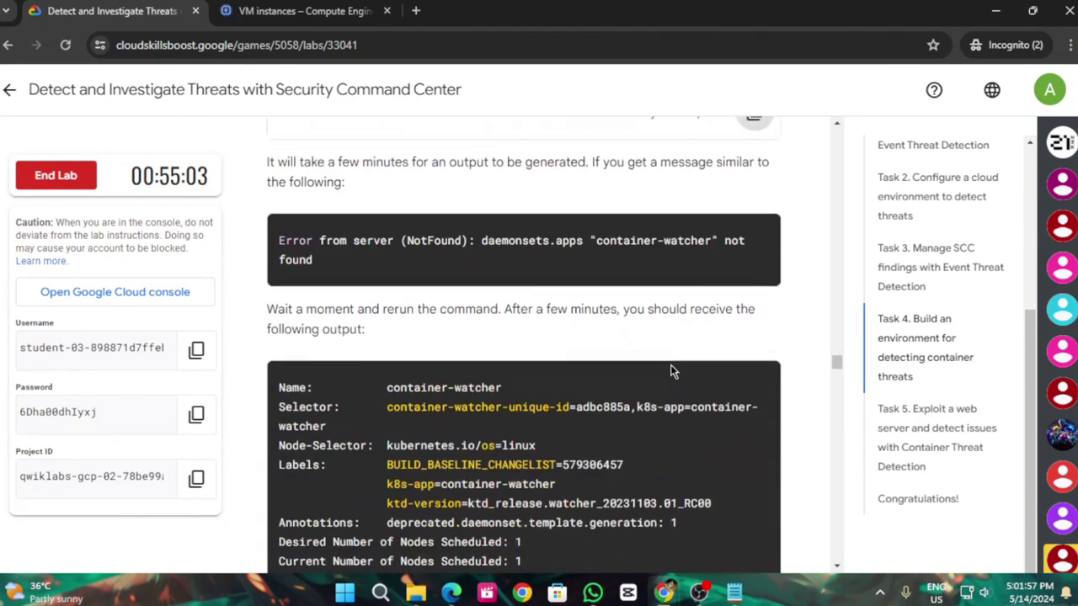
pyautogui.scroll(-4, 671, 371)
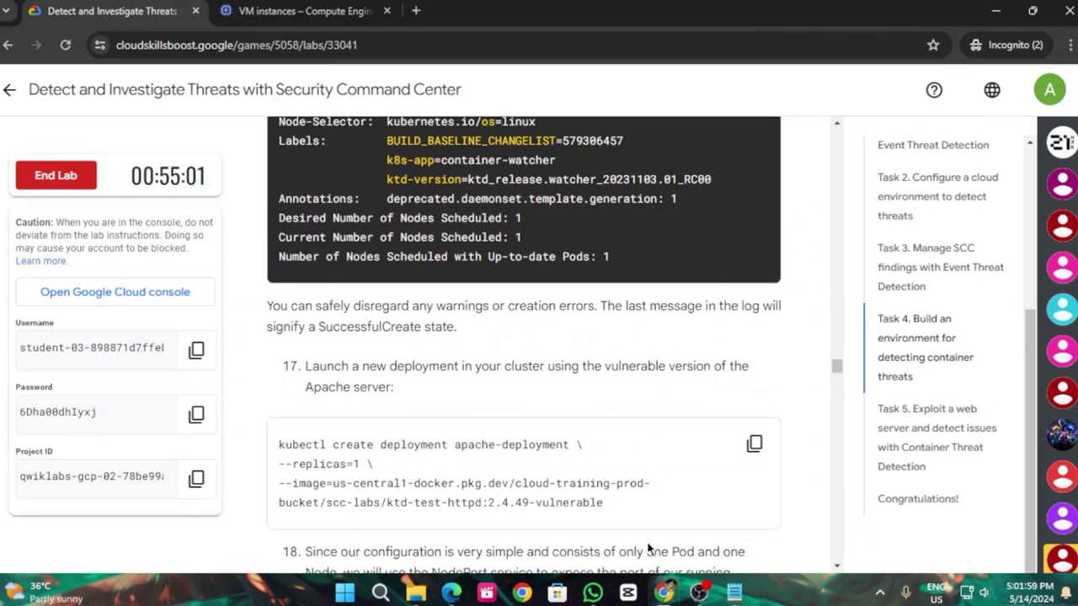
pyautogui.moveTo(664, 592)
pyautogui.click(851, 480)
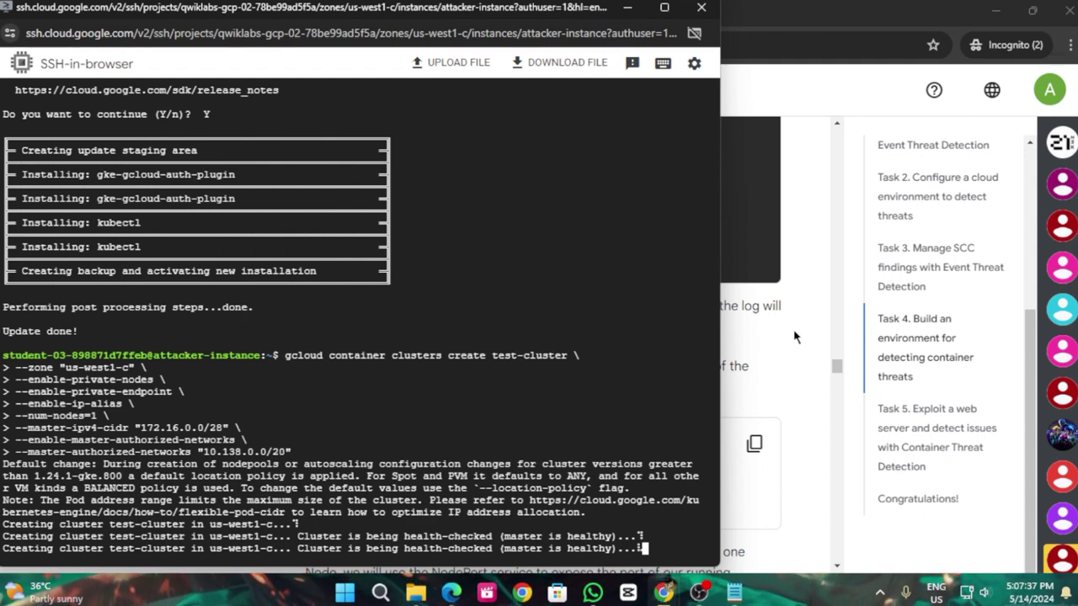
# Copy the lab's "kubectl describe daemonsets container-watcher -n kube-system" command and run it in the SSH session once test-cluster is created
pyautogui.hotkey('alt', 'Tab')
pyautogui.scroll(5, 591, 409)
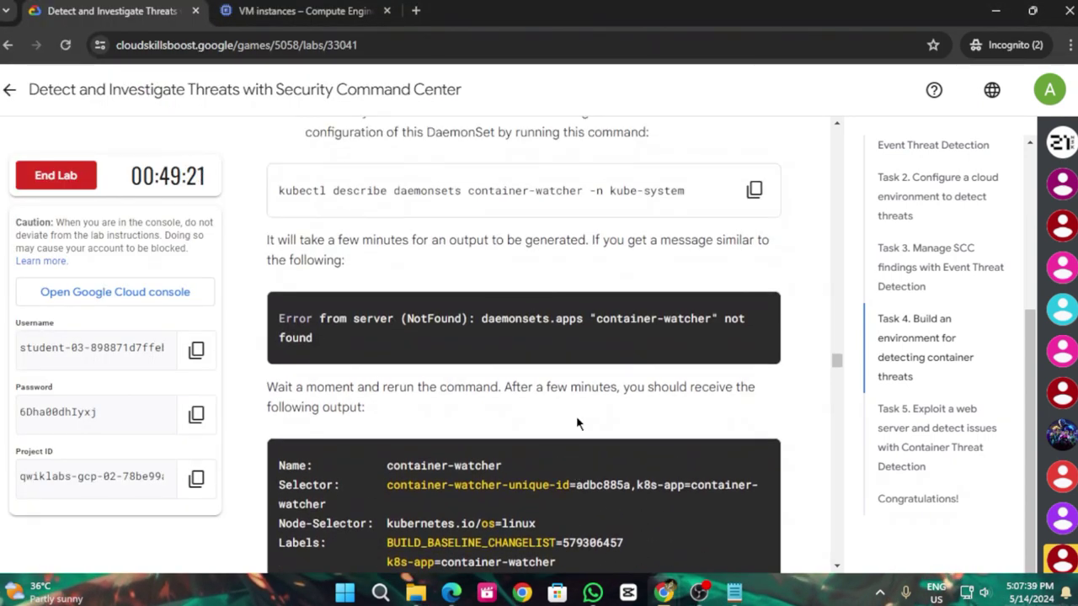
pyautogui.scroll(2, 576, 416)
pyautogui.scroll(6, 576, 424)
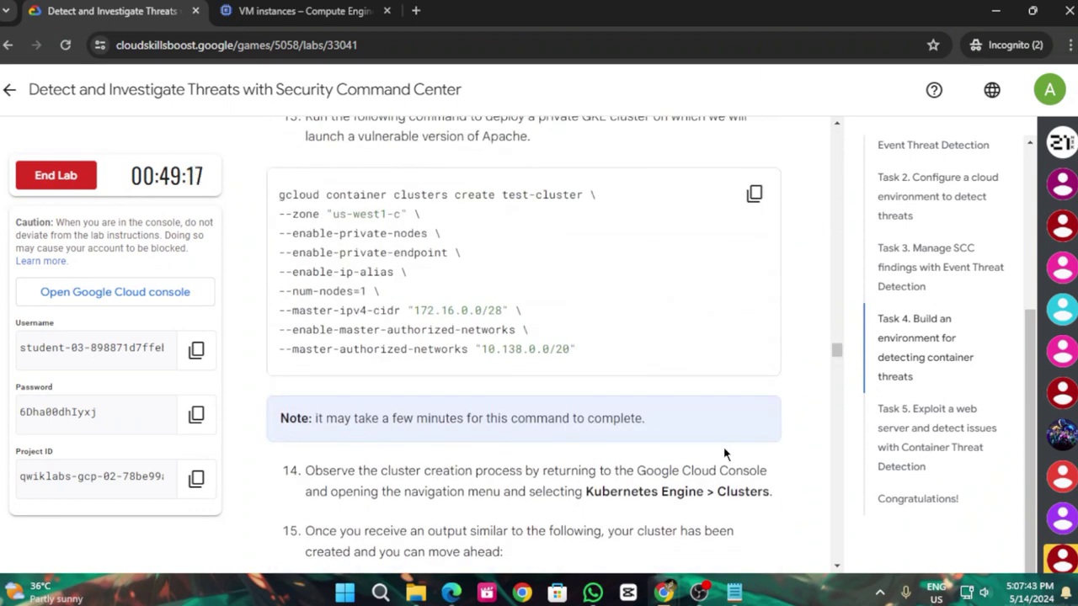
pyautogui.scroll(-4, 724, 450)
pyautogui.scroll(-2, 724, 454)
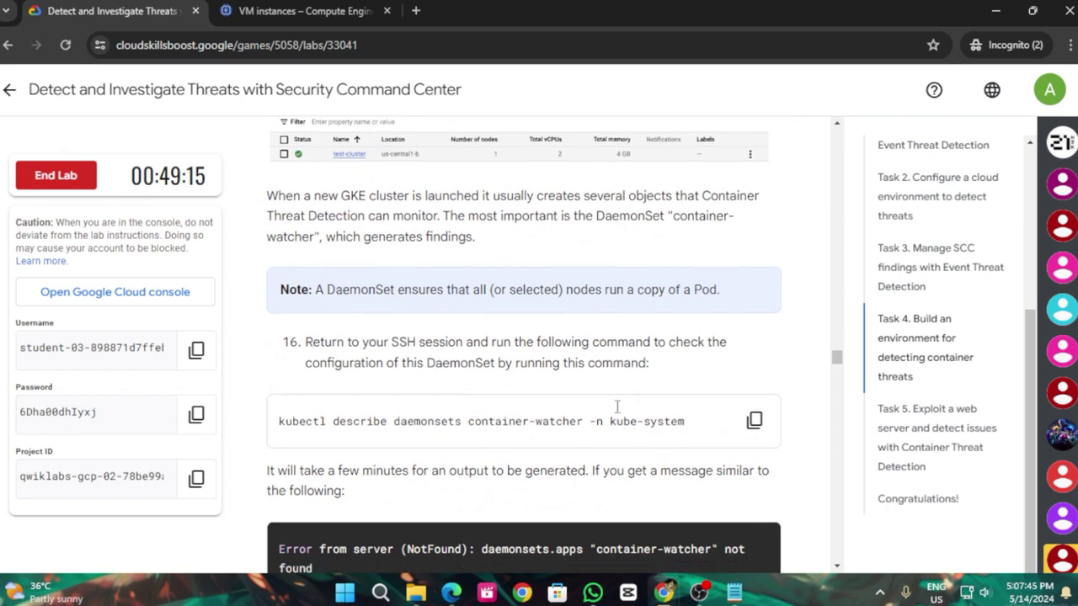
pyautogui.scroll(-2, 766, 316)
pyautogui.click(754, 270)
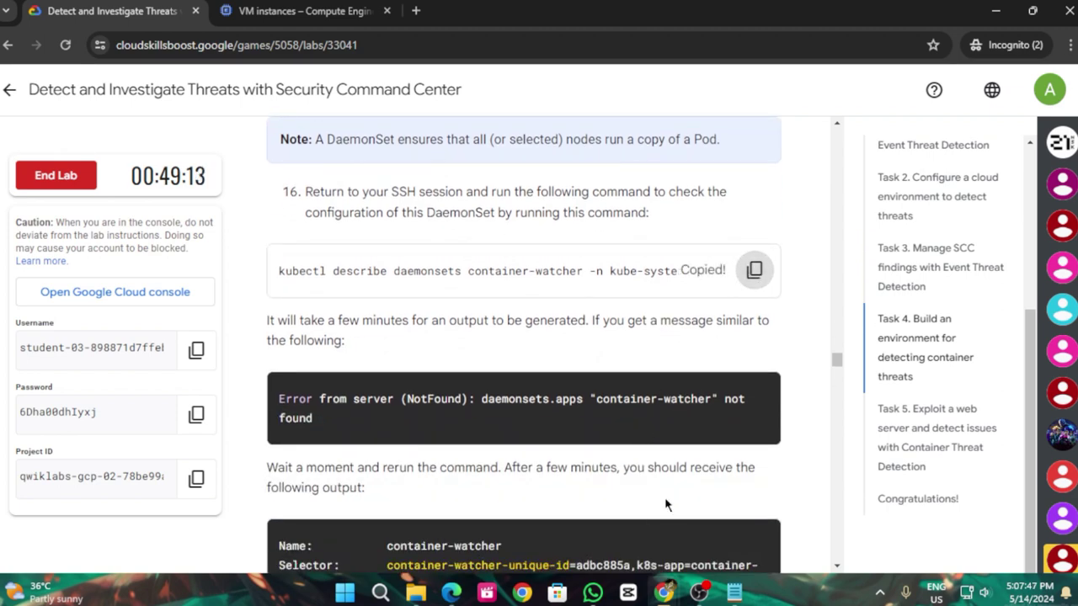
pyautogui.moveTo(665, 593)
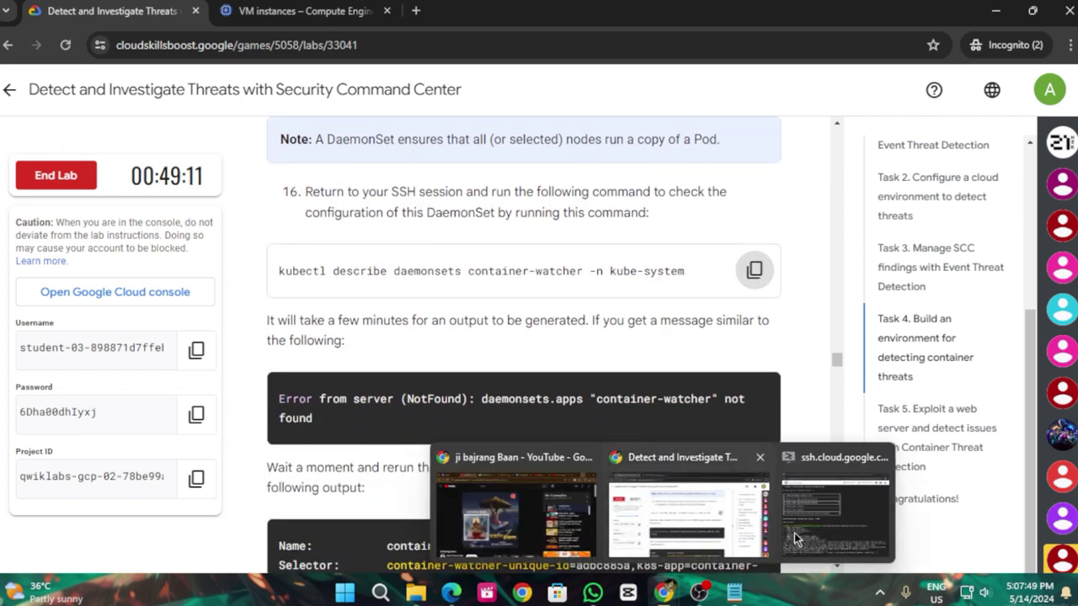
pyautogui.click(794, 532)
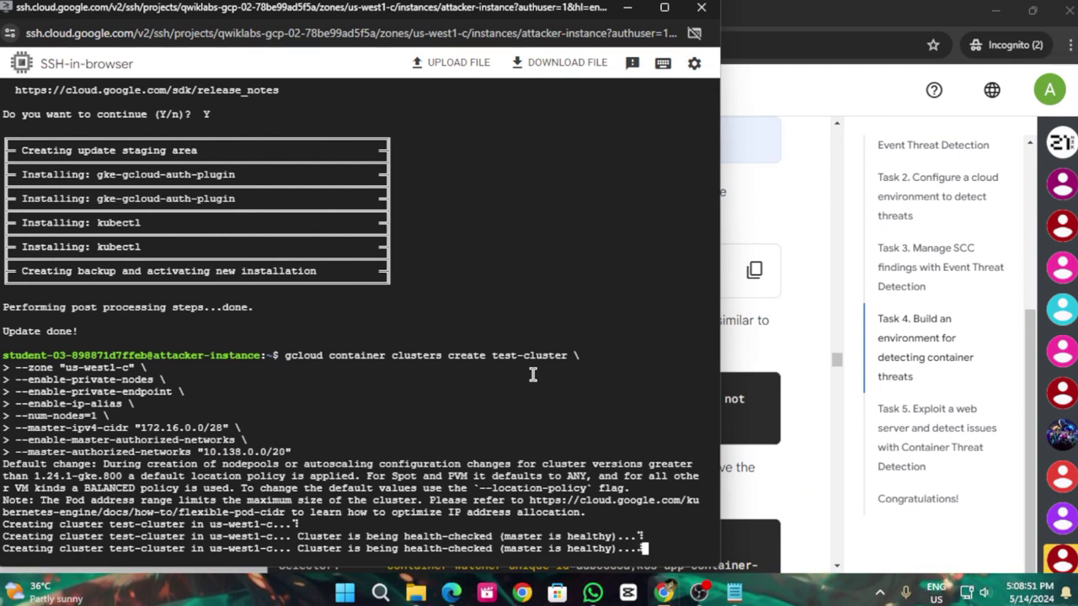
pyautogui.press('Return')
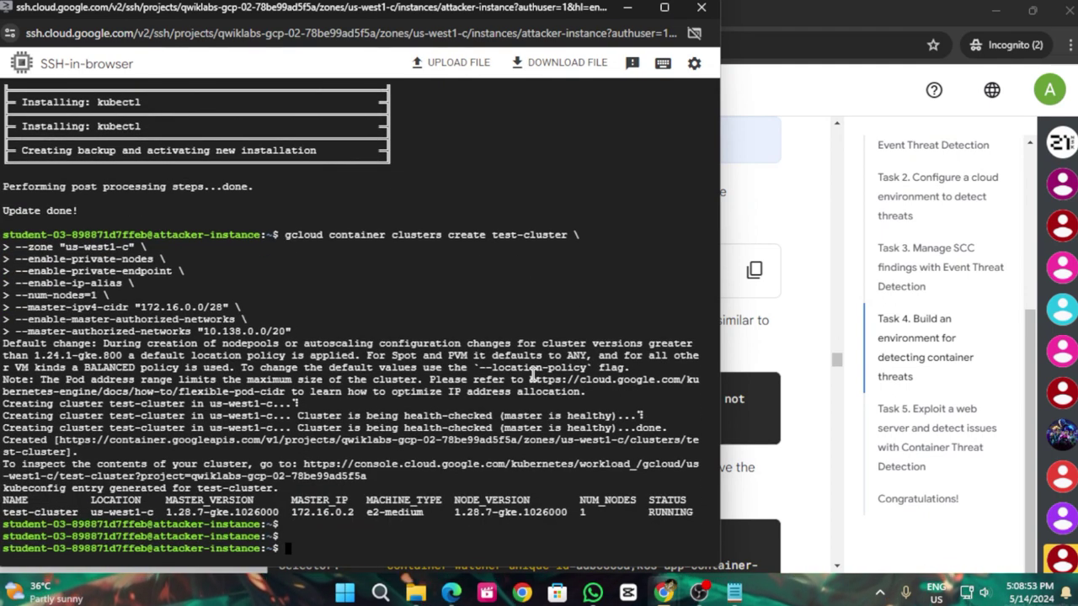
pyautogui.hotkey('ctrl', 'v')
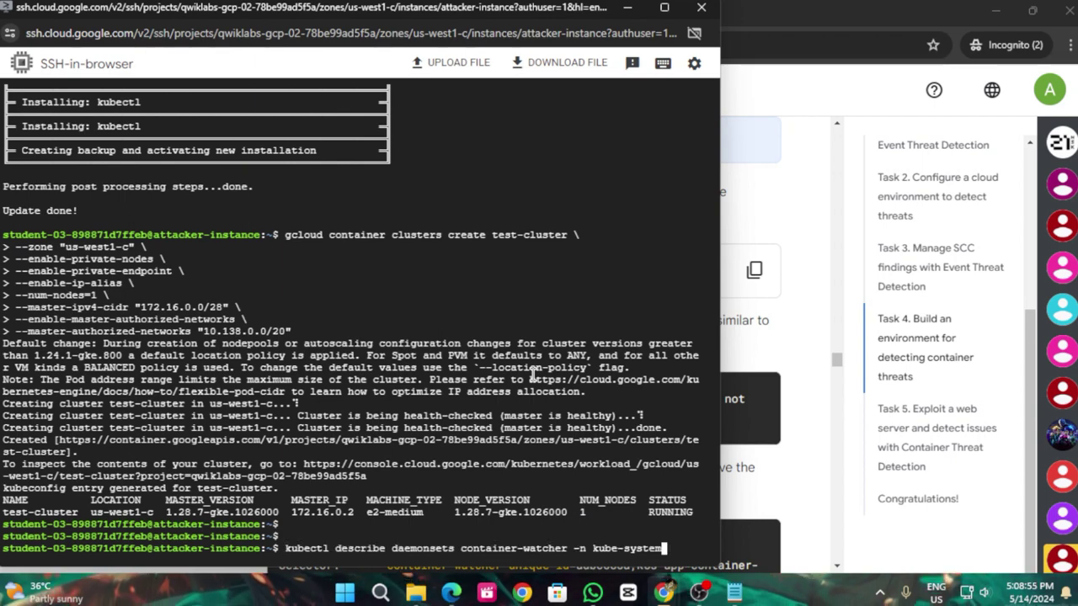
pyautogui.press('Return')
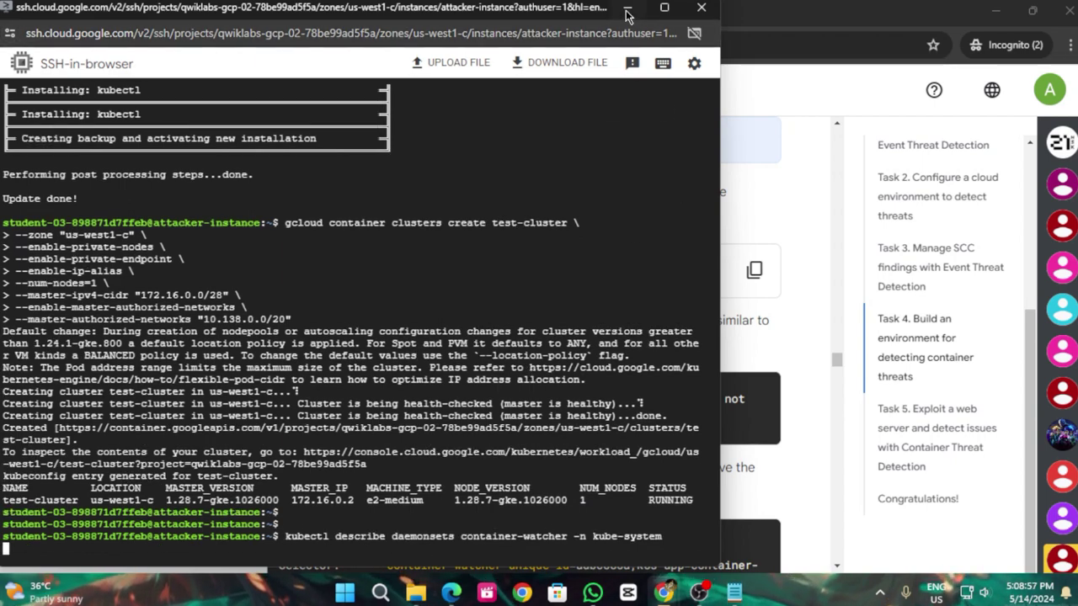
# Copy the lab's "kubectl create deployment apache-deployment" command with one replica and the ktd-test-httpd:2.4.49-vulnerable image, and run it in the SSH session
pyautogui.click(626, 15)
pyautogui.scroll(-5, 617, 358)
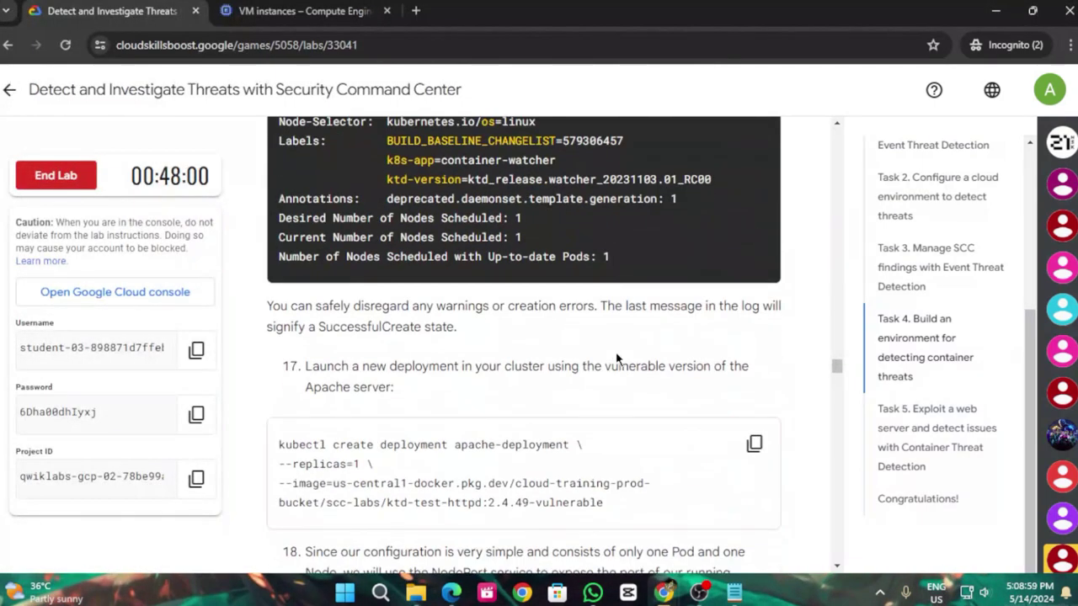
pyautogui.scroll(-1, 616, 358)
pyautogui.click(754, 335)
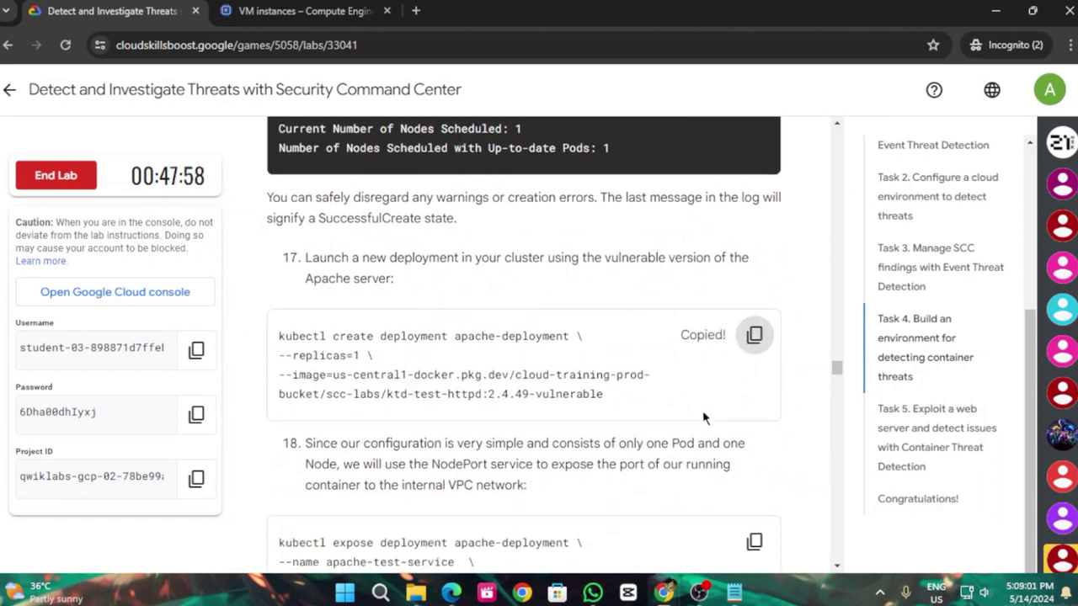
pyautogui.scroll(-2, 703, 418)
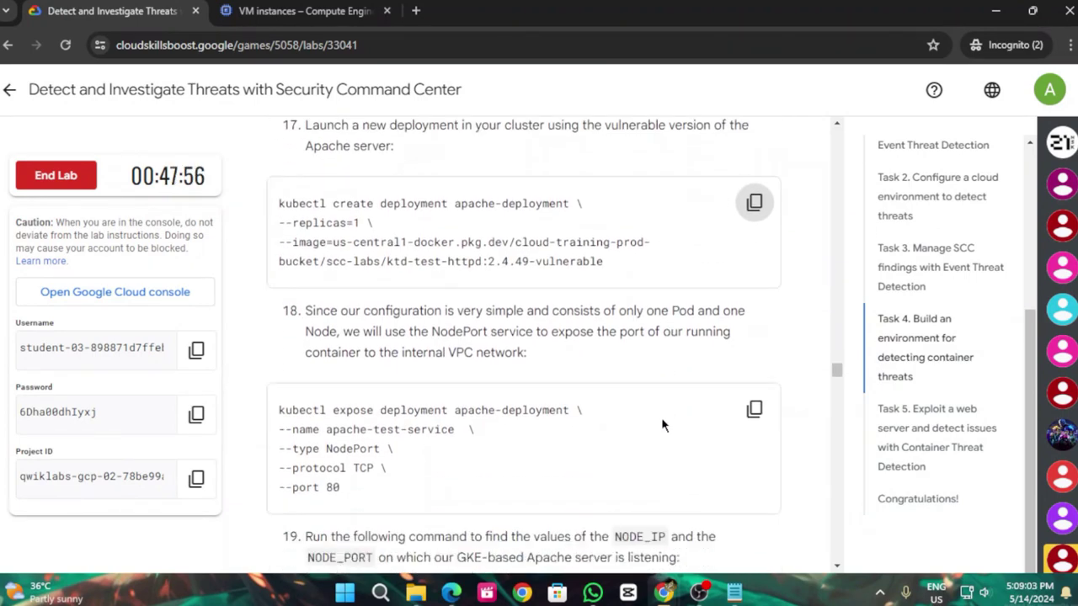
pyautogui.moveTo(663, 593)
pyautogui.click(820, 508)
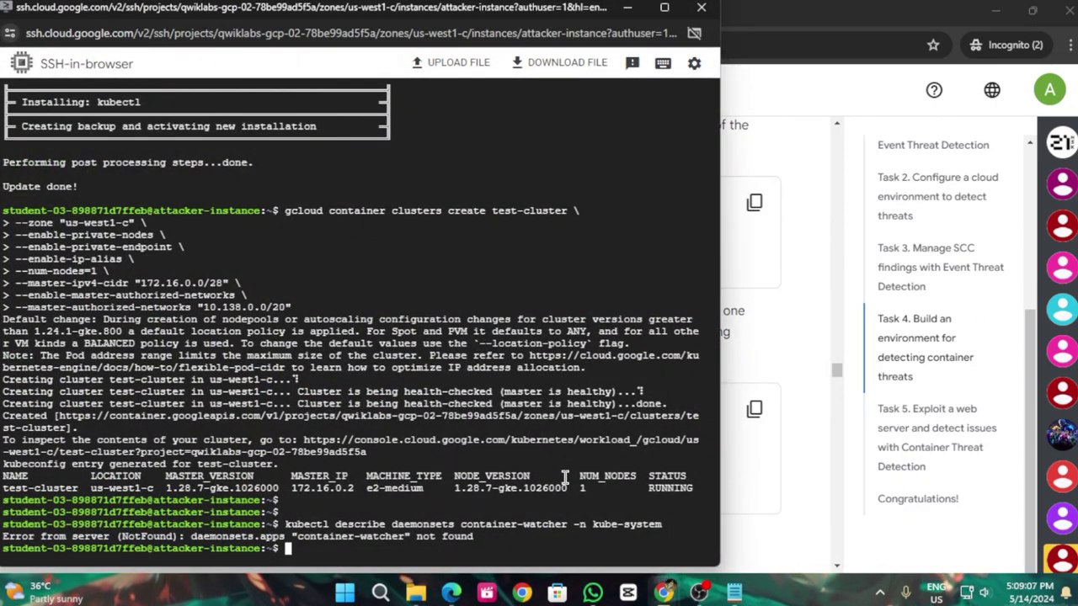
pyautogui.hotkey('ctrl', 'v')
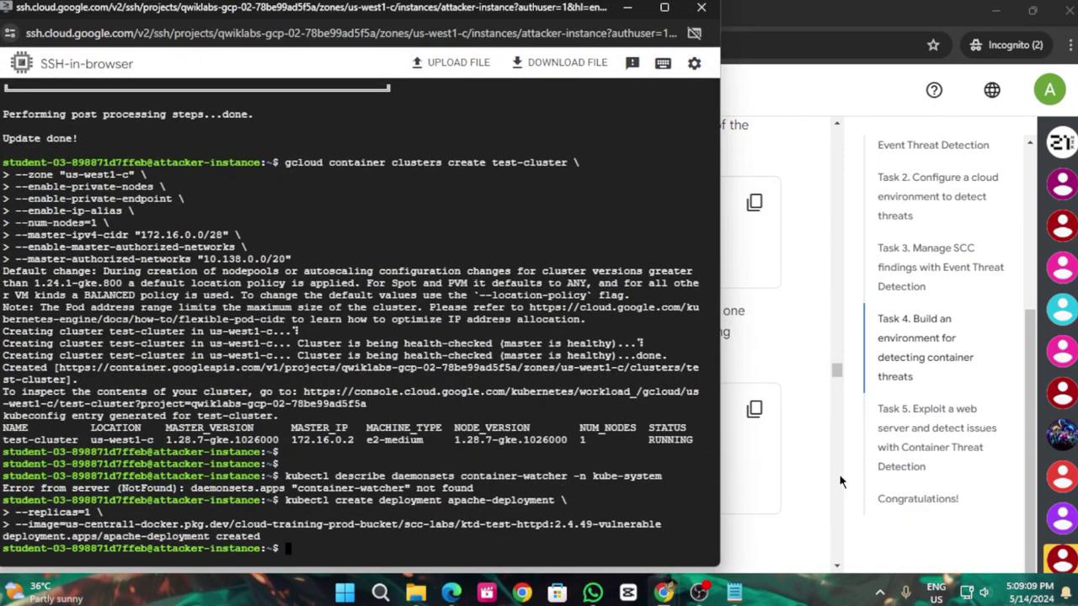
# Copy and run the lab's command exposing apache-deployment as the NodePort service apache-test-service on TCP port 80 in the SSH session
pyautogui.click(773, 355)
pyautogui.scroll(1, 773, 356)
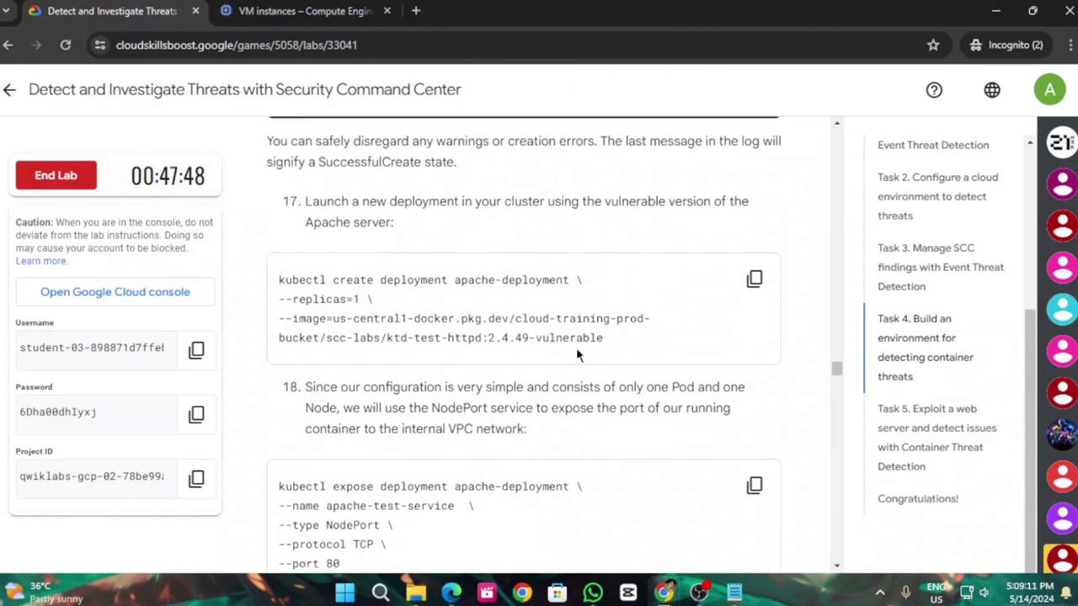
pyautogui.scroll(-2, 593, 350)
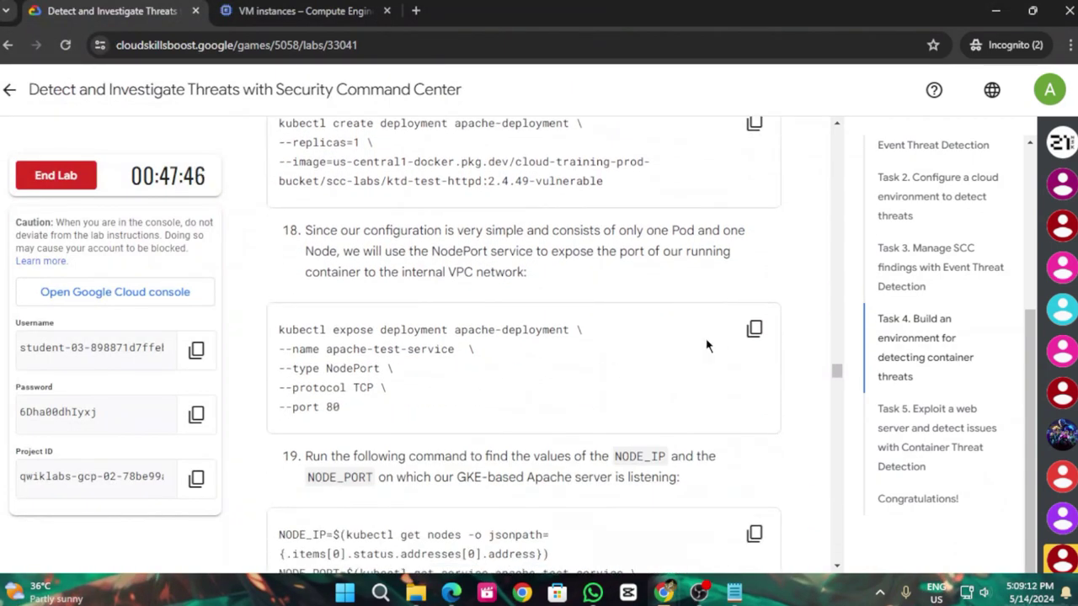
pyautogui.click(755, 330)
pyautogui.scroll(-3, 660, 370)
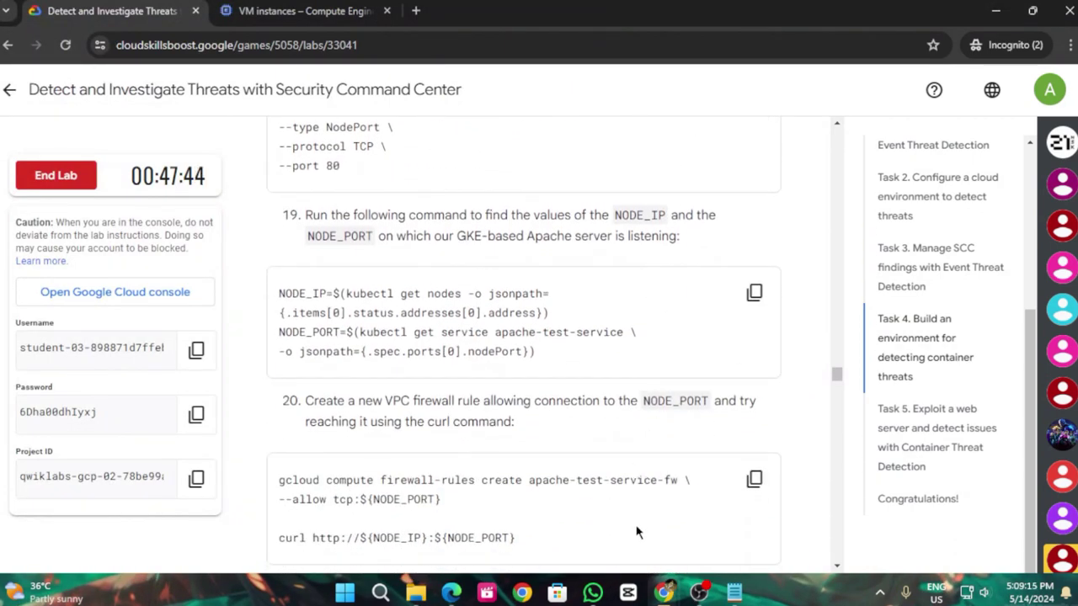
pyautogui.moveTo(664, 593)
pyautogui.click(789, 486)
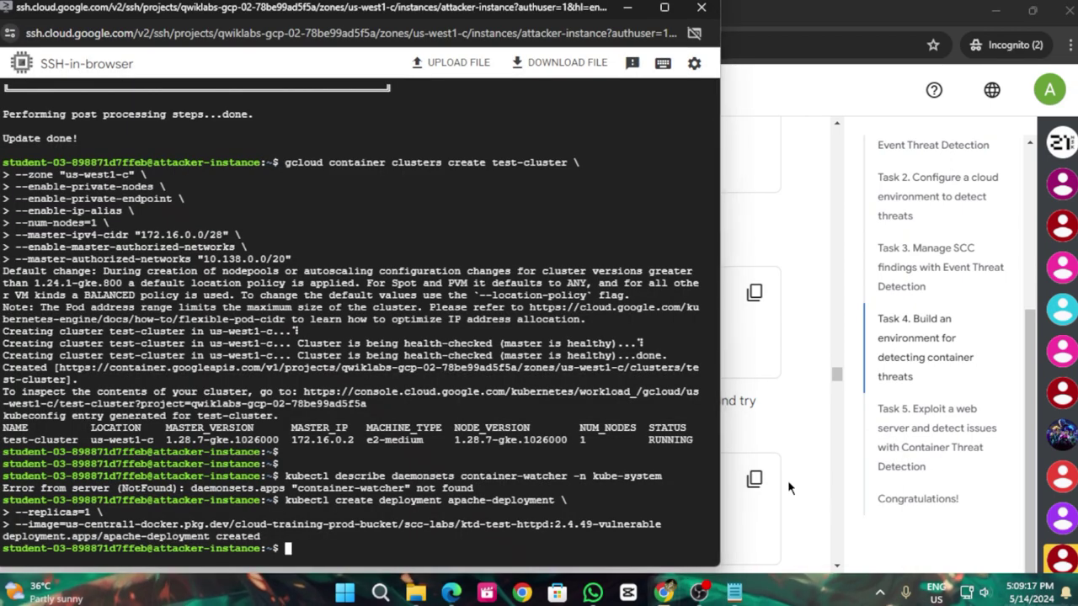
pyautogui.hotkey('ctrl', 'v')
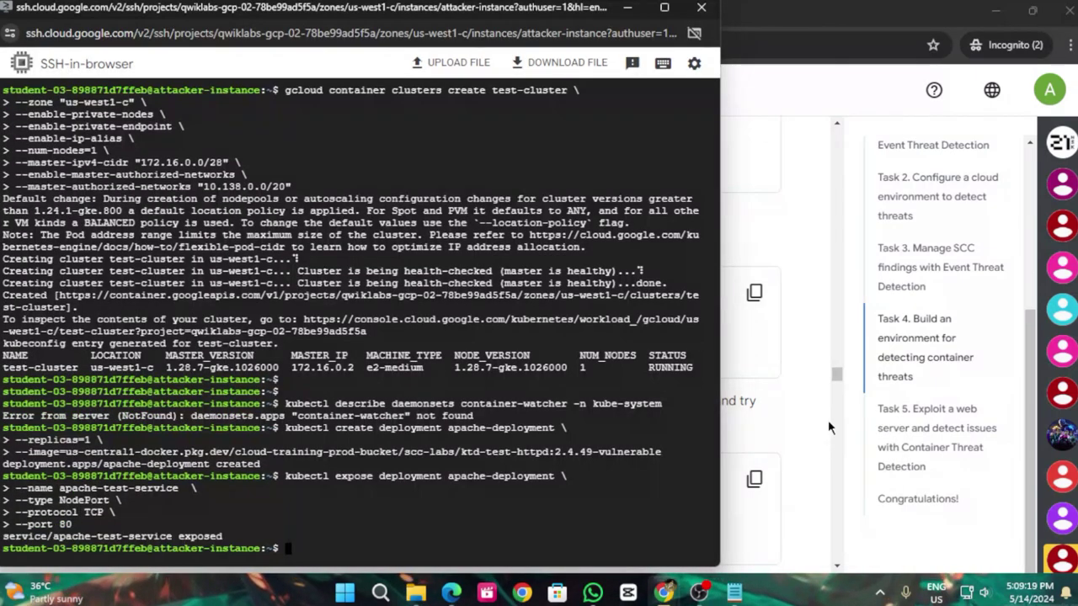
# Copy the lab's commands that set the NODE_IP and NODE_PORT variables for apache-test-service and run them in the SSH session
pyautogui.click(829, 428)
pyautogui.click(753, 293)
pyautogui.moveTo(669, 594)
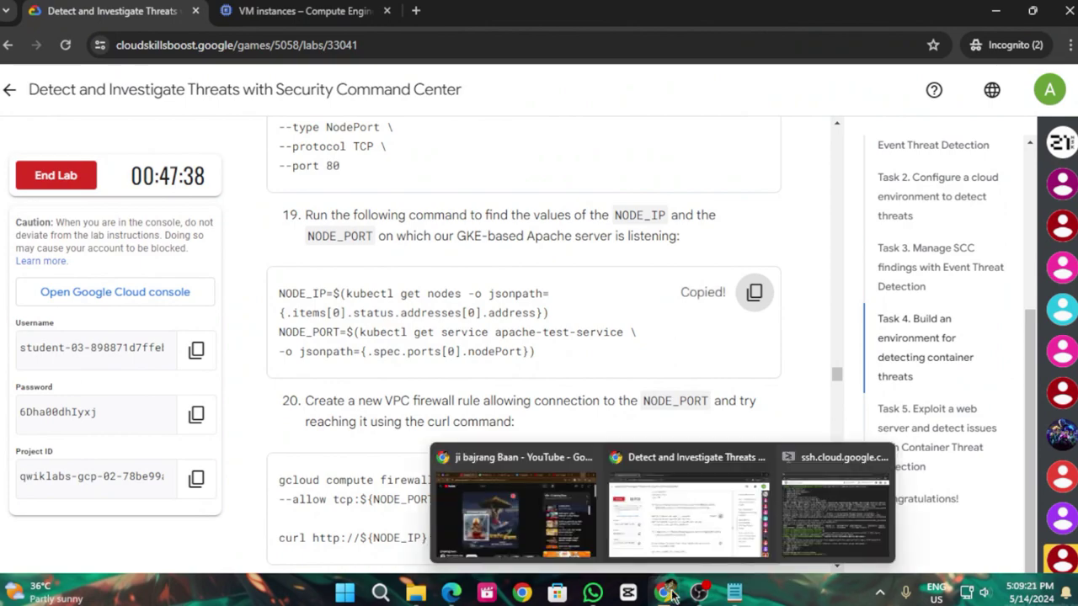
pyautogui.click(815, 504)
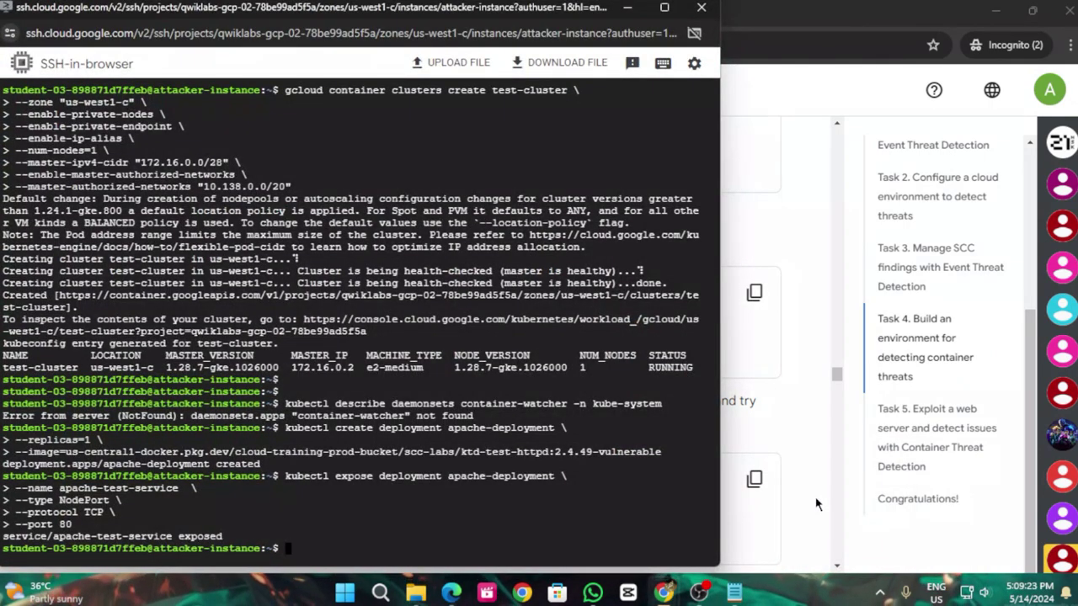
pyautogui.hotkey('ctrl', 'v')
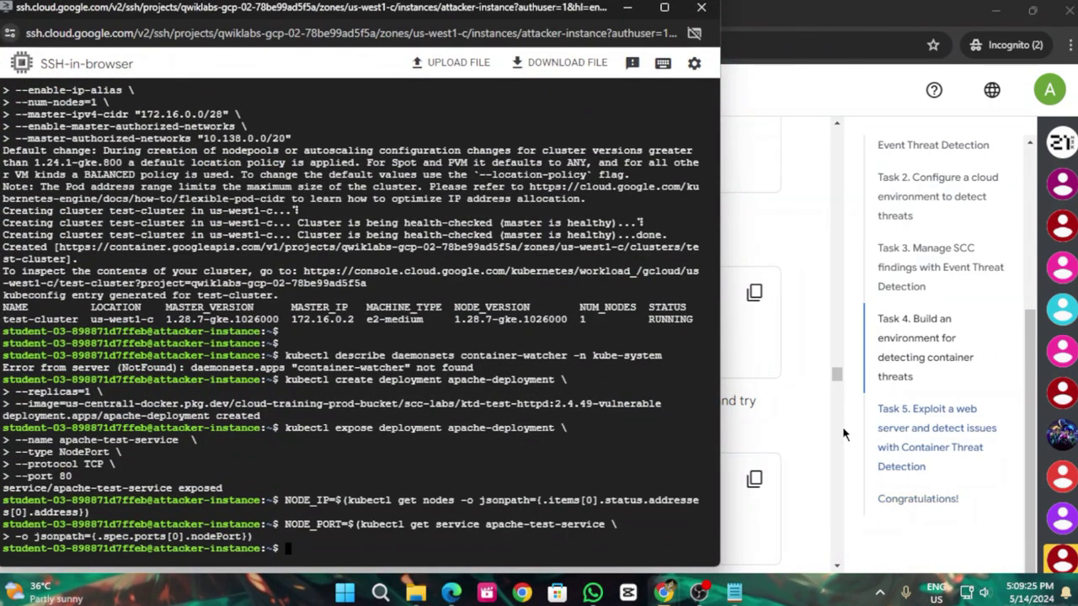
# Copy the lab's commands that create the apache-test-service-fw firewall rule and curl NODE_IP:NODE_PORT, and run them in the SSH session
pyautogui.click(843, 434)
pyautogui.scroll(2, 557, 310)
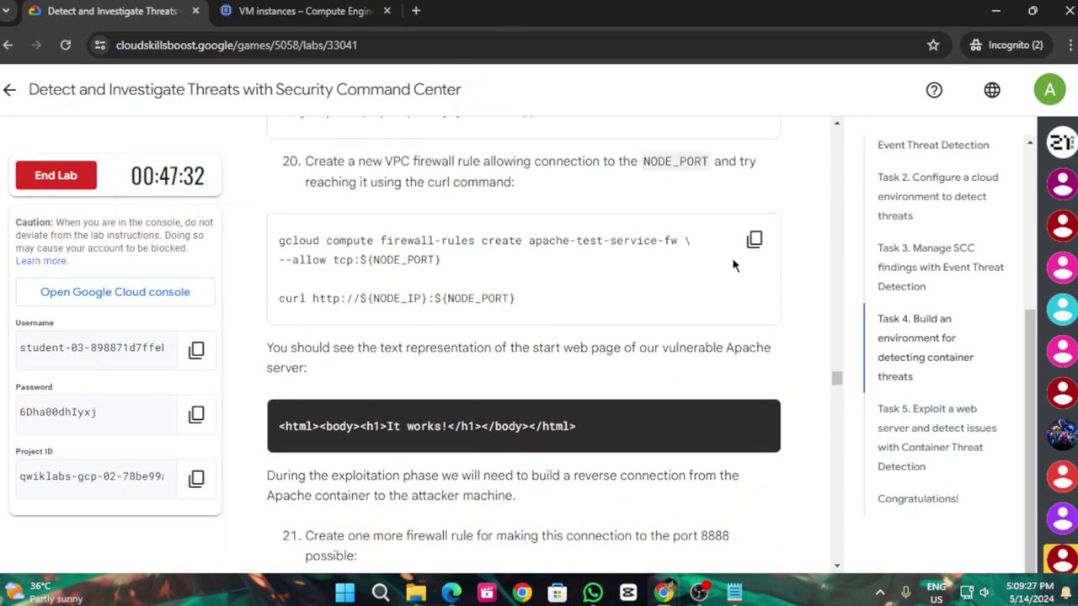
pyautogui.click(753, 240)
pyautogui.moveTo(664, 592)
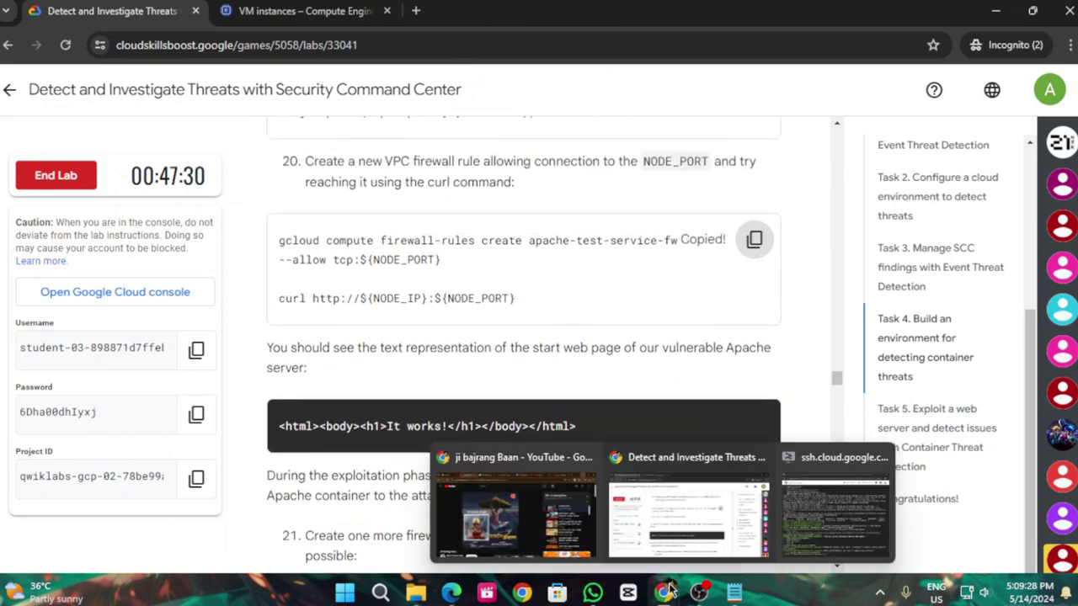
pyautogui.click(817, 522)
pyautogui.hotkey('ctrl', 'v')
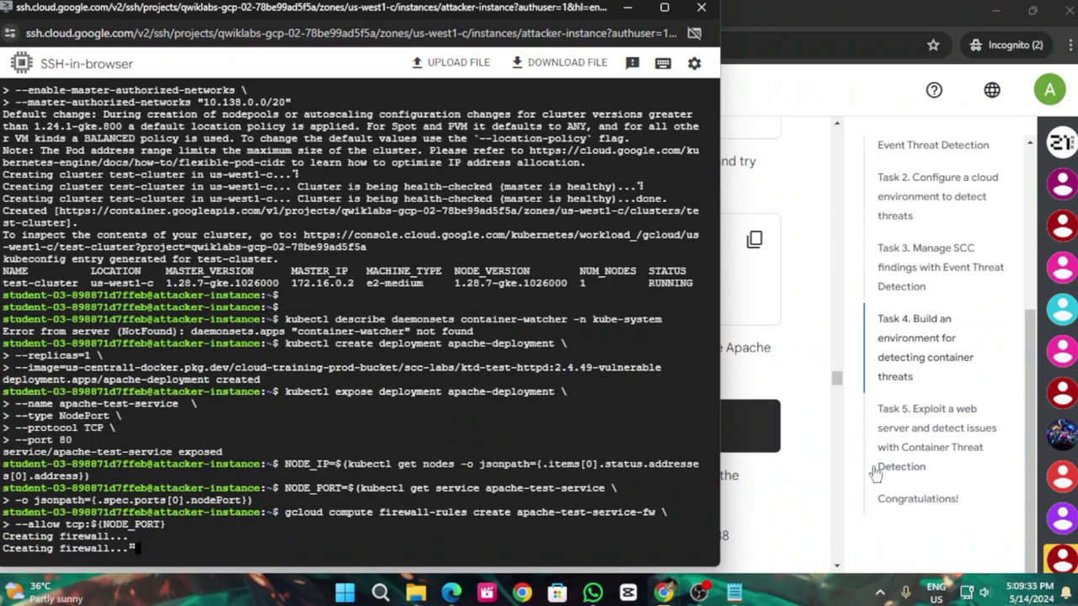
# Copy the lab's command creating the apache-test-rvrs-cnnct-fw firewall rule that allows tcp:8888, and run it in the SSH session
pyautogui.click(829, 436)
pyautogui.scroll(2, 554, 373)
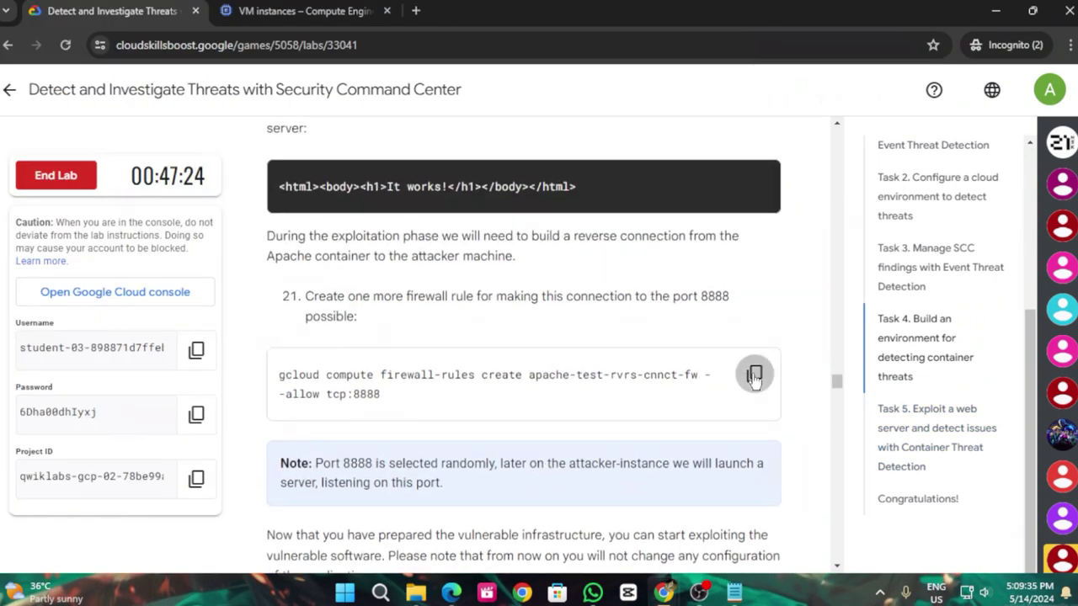
pyautogui.click(753, 377)
pyautogui.scroll(-3, 603, 452)
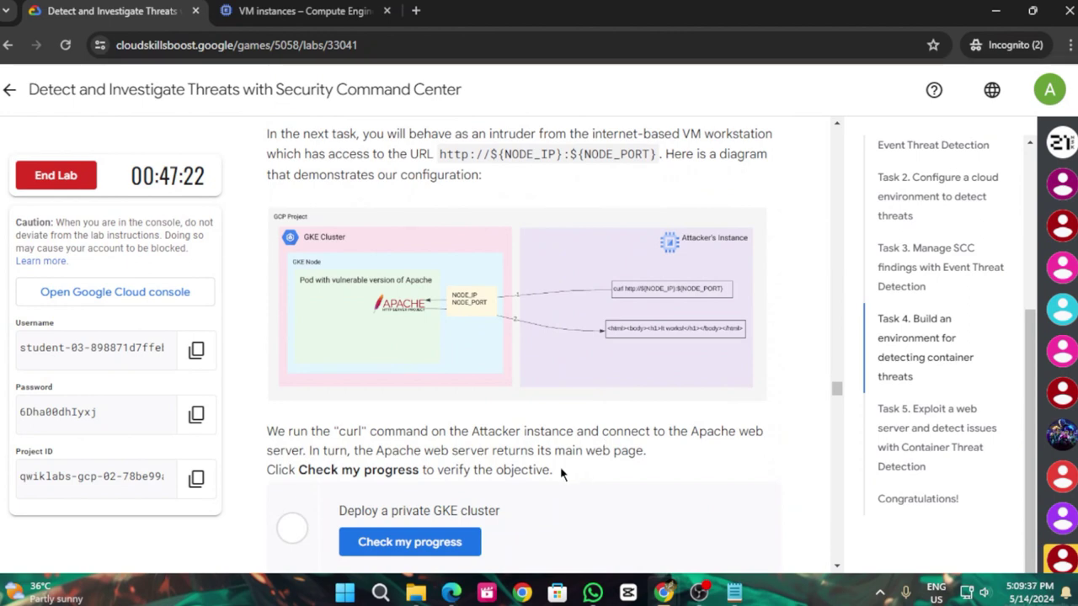
pyautogui.moveTo(663, 592)
pyautogui.click(816, 514)
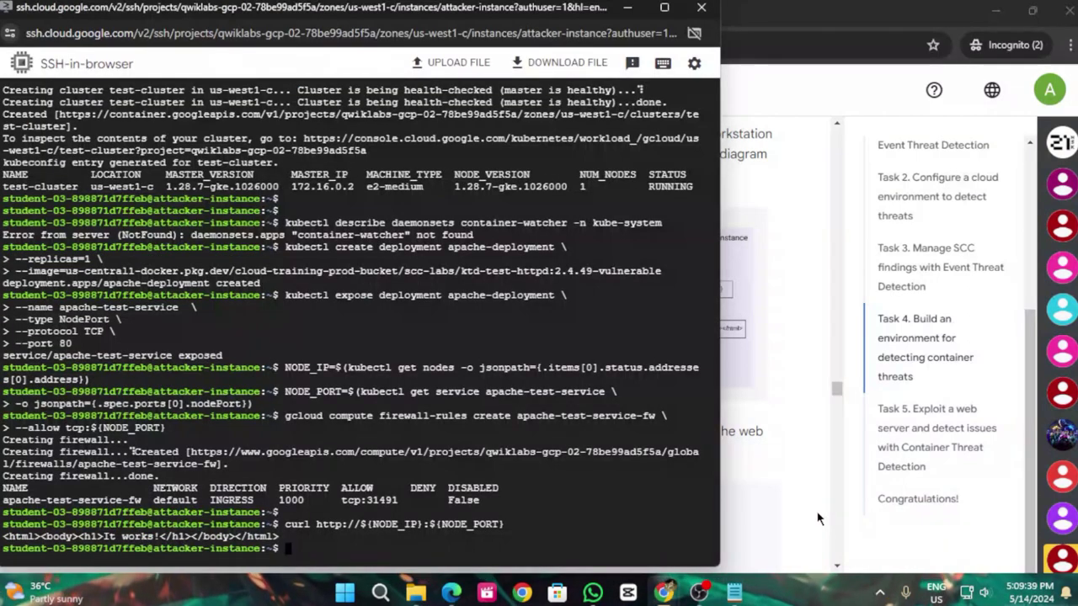
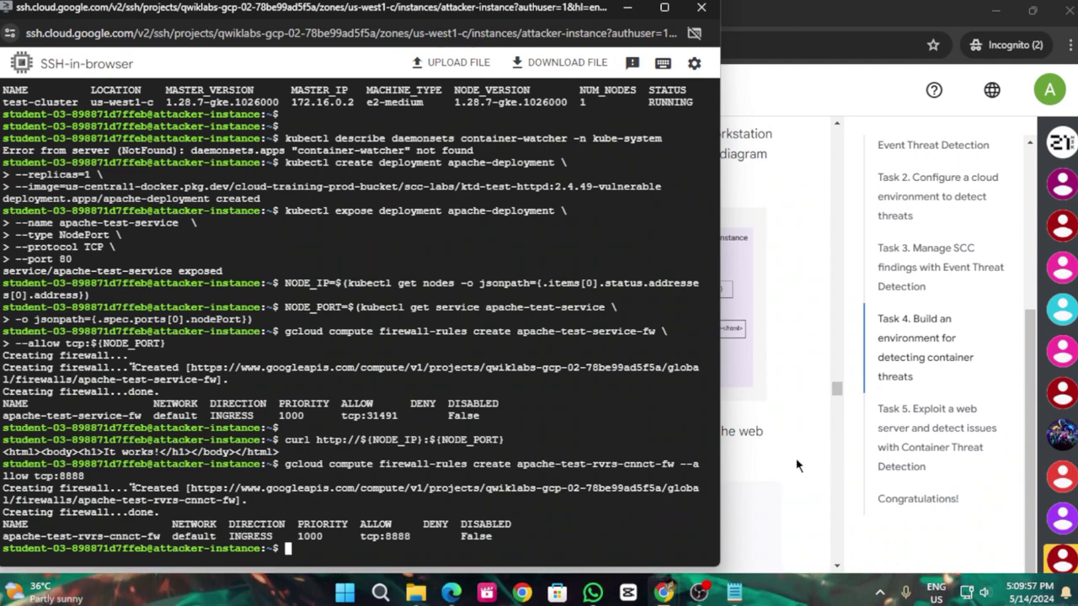
# Return to the lab page and check the progress of the "Deploy a private GKE cluster" objective, retrying the check once
pyautogui.click(798, 465)
pyautogui.scroll(-2, 592, 498)
pyautogui.click(392, 383)
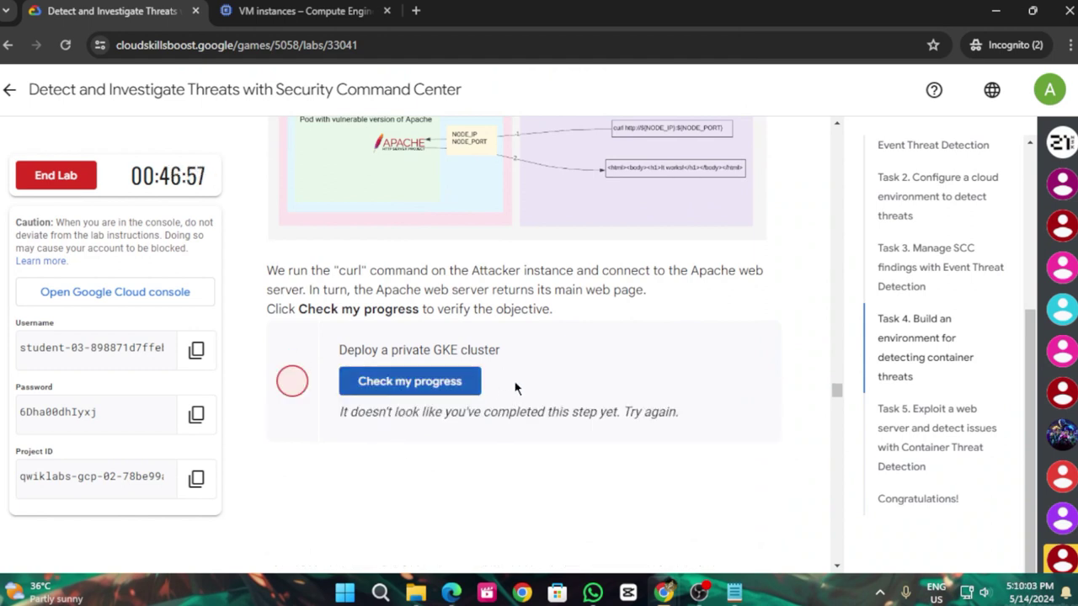
pyautogui.click(389, 381)
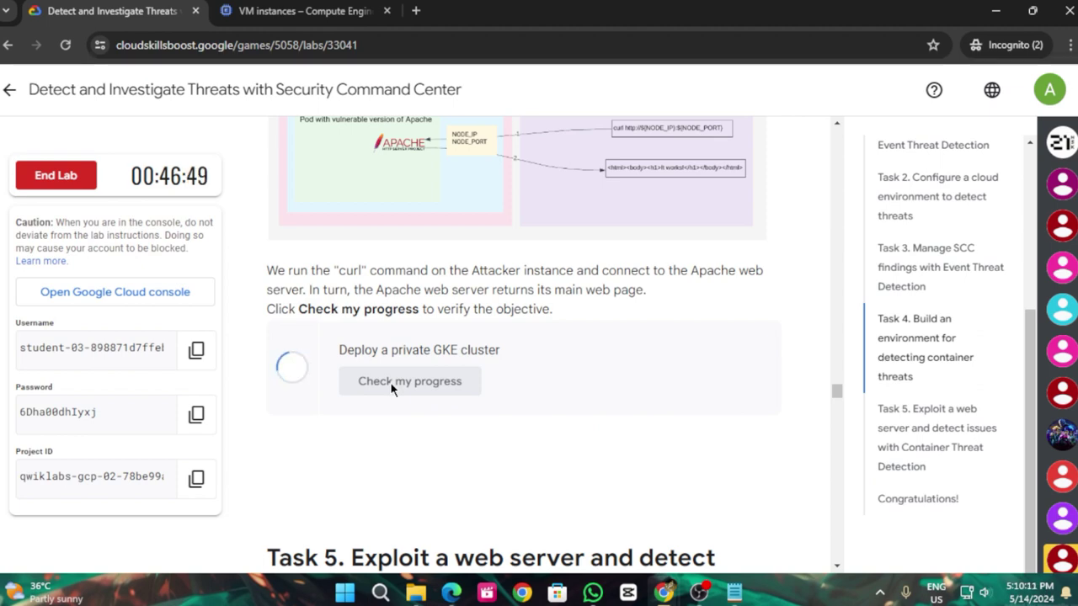
# Go through the Task 5 instructions and copy the "pkill python" command and the curl command that launches /tmp/nc in the container
pyautogui.scroll(-5, 404, 379)
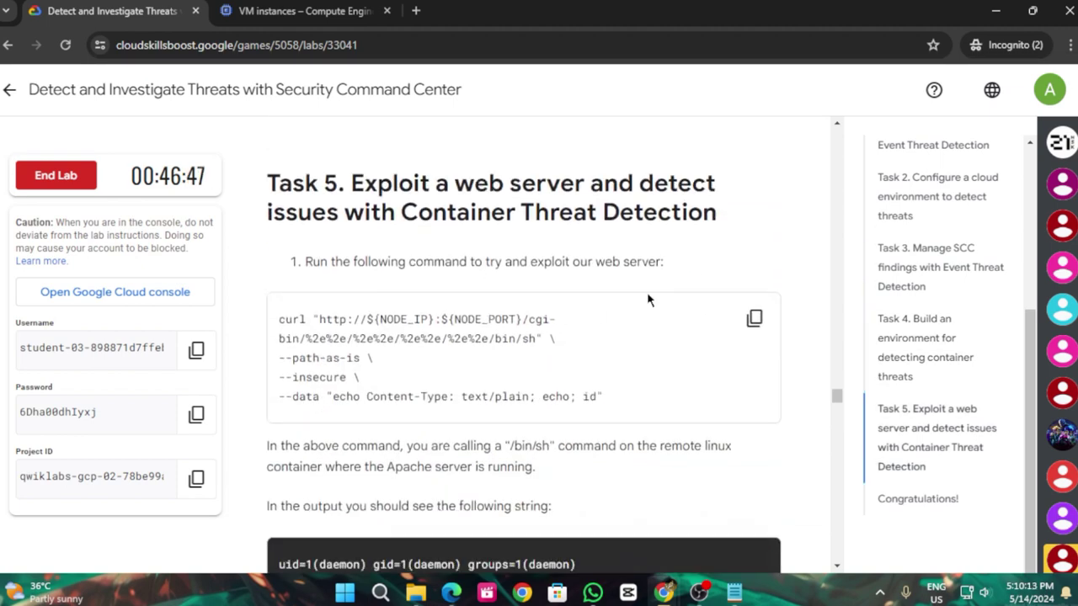
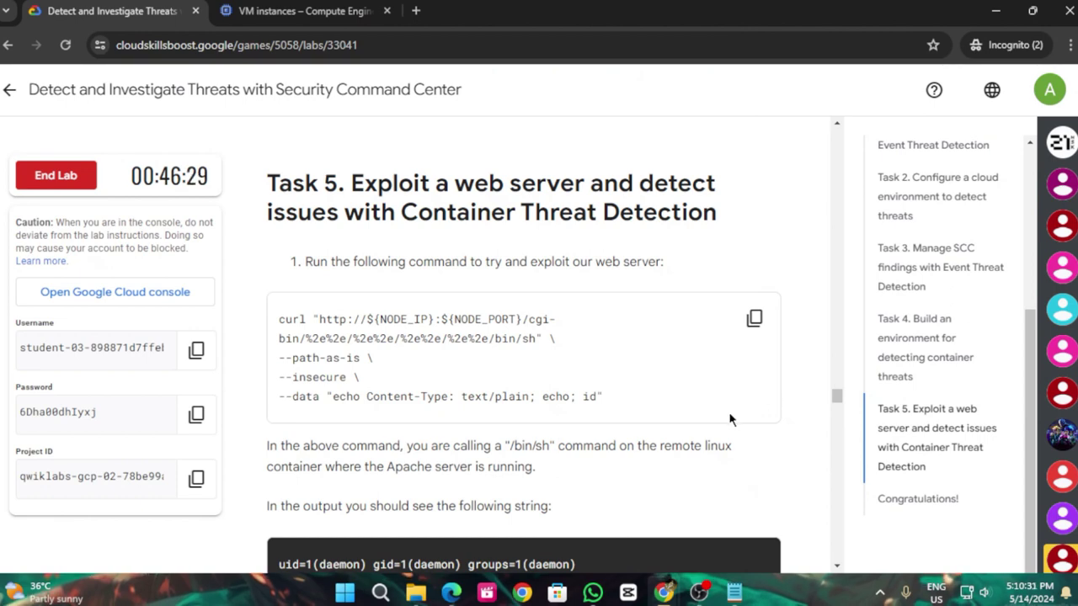
pyautogui.scroll(-12, 729, 418)
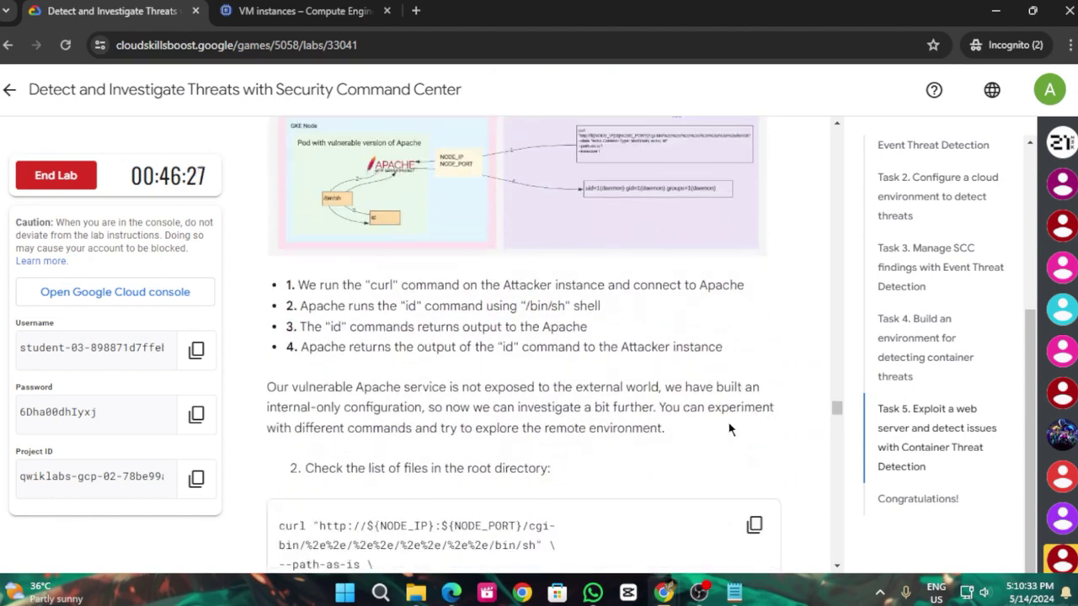
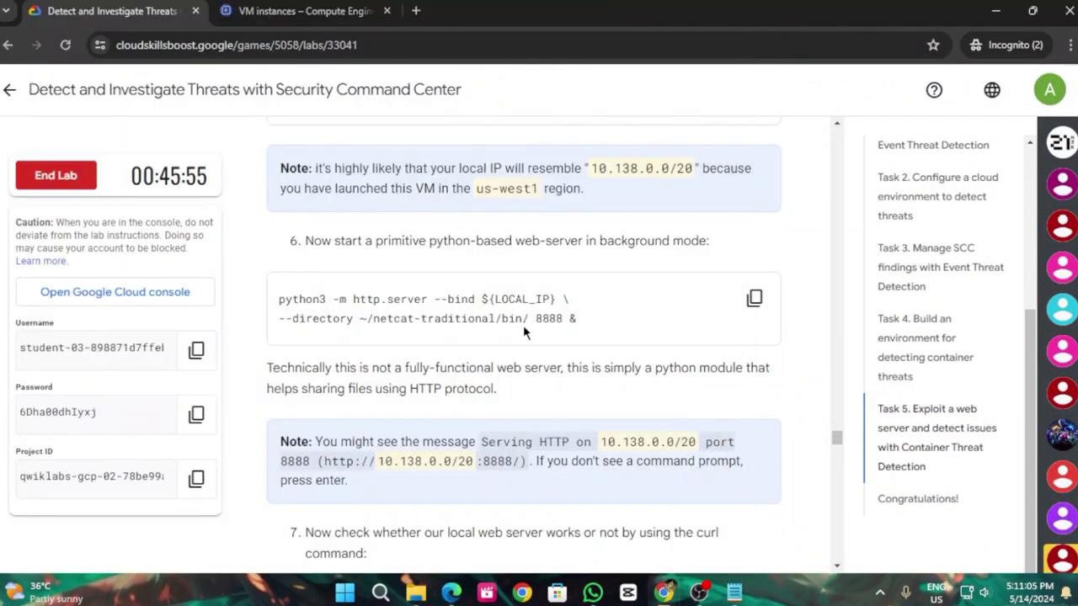
pyautogui.scroll(-3, 598, 389)
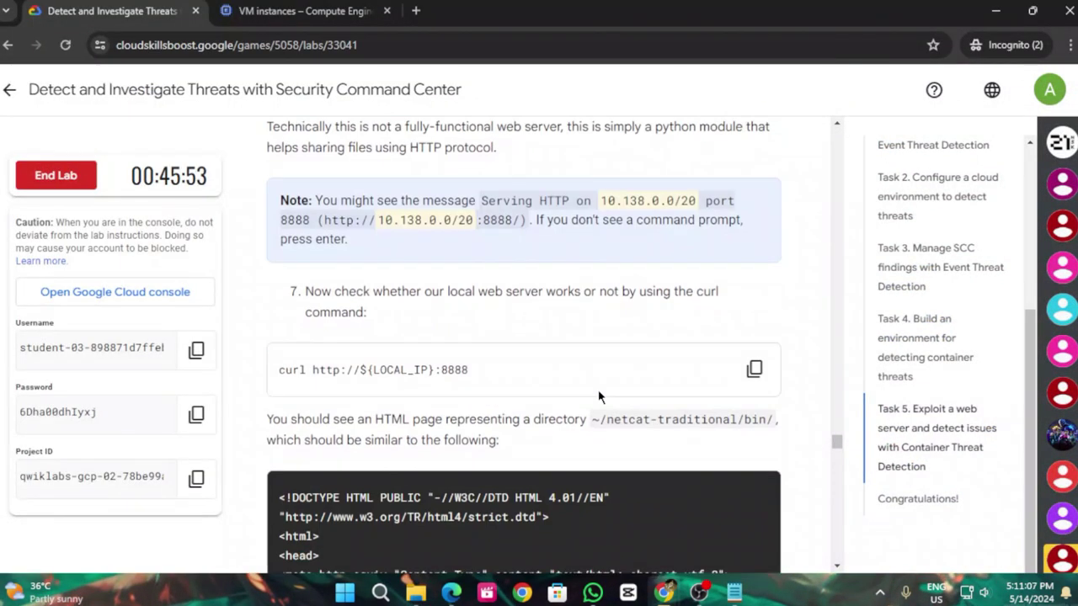
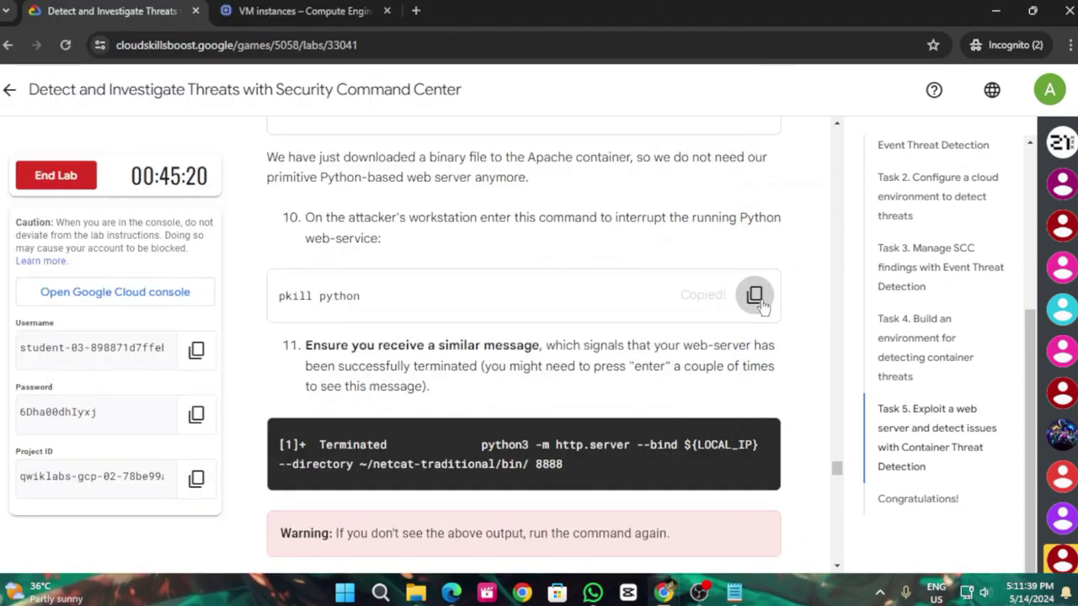
pyautogui.scroll(-4, 741, 330)
pyautogui.scroll(4, 710, 356)
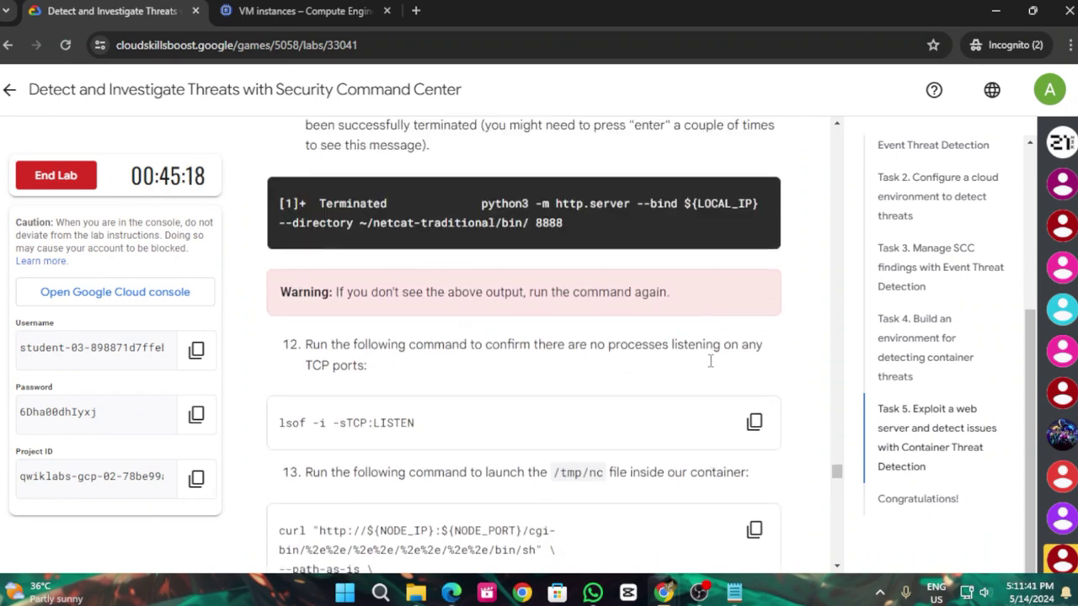
pyautogui.scroll(-1, 711, 383)
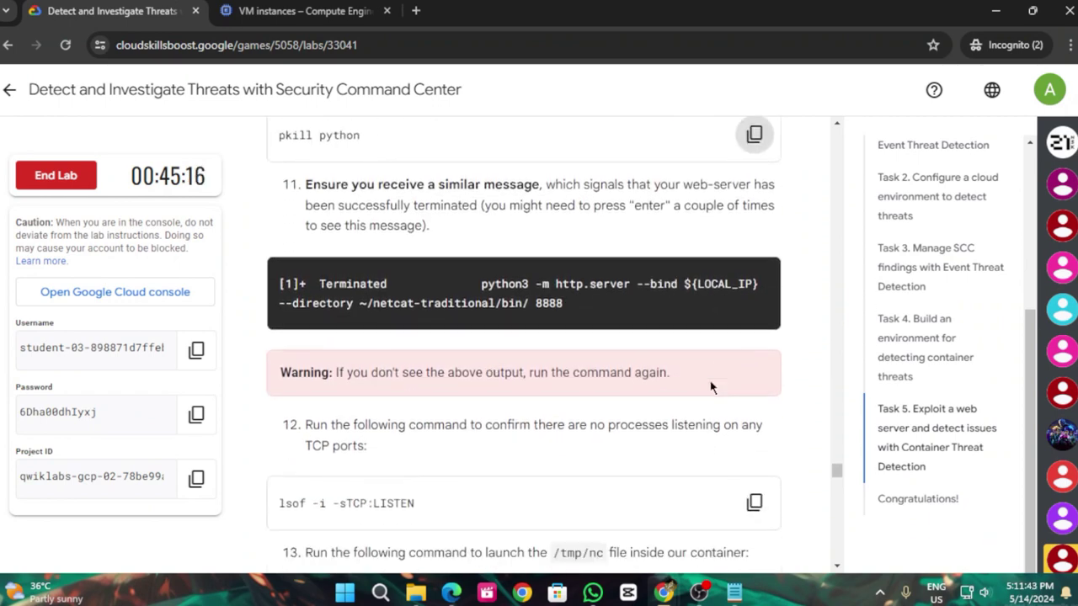
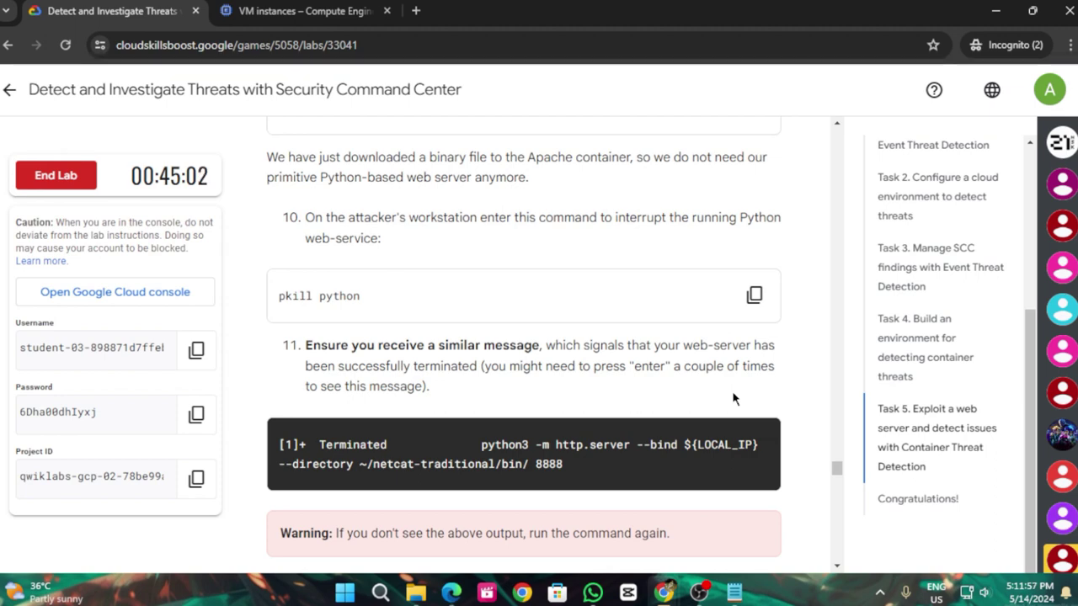
pyautogui.click(754, 295)
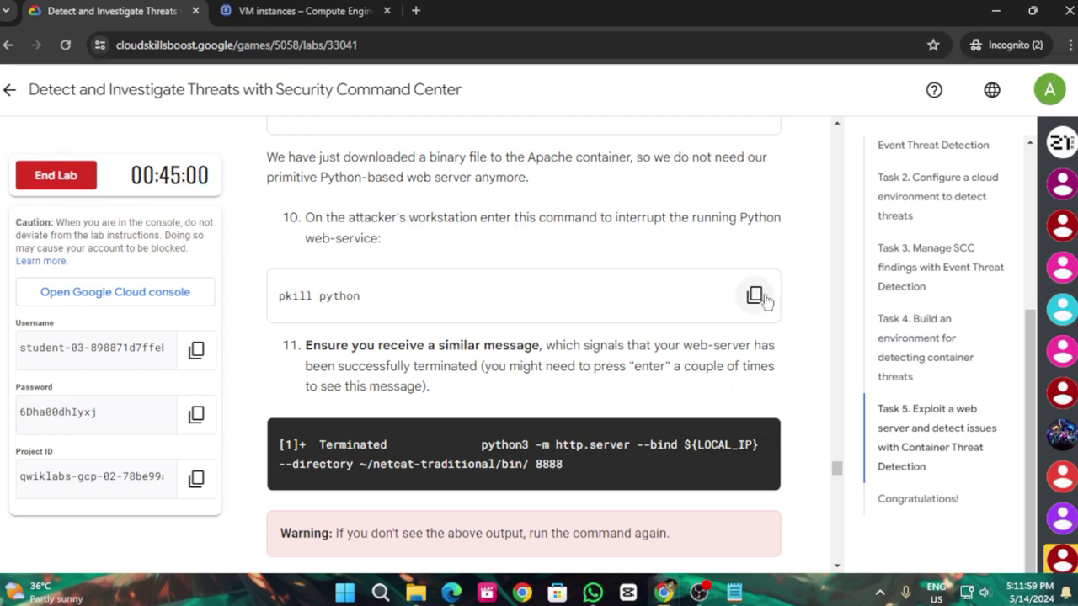
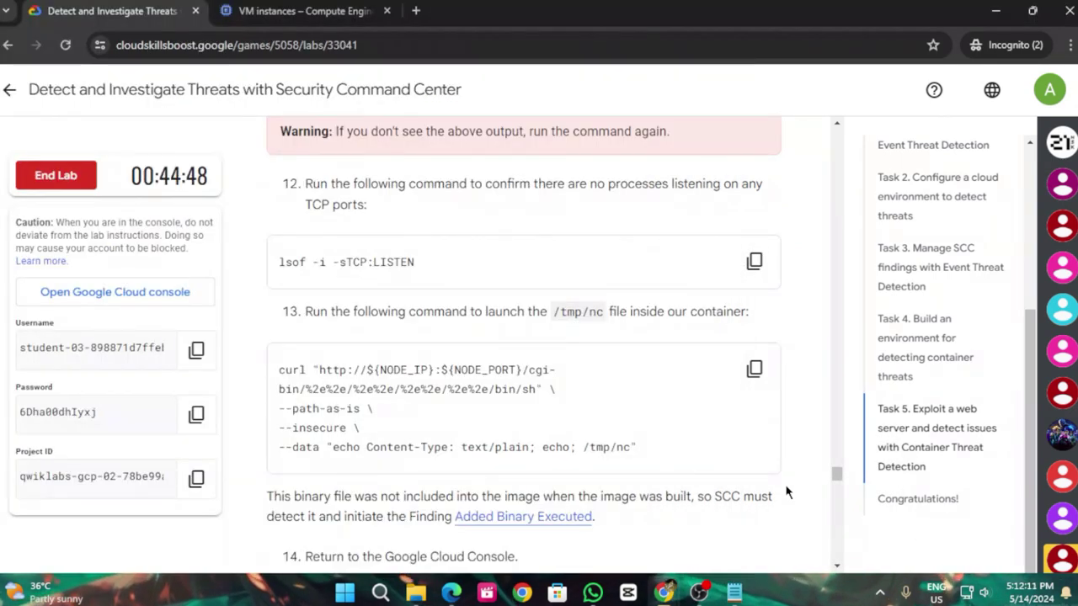
pyautogui.click(754, 369)
pyautogui.scroll(-3, 754, 396)
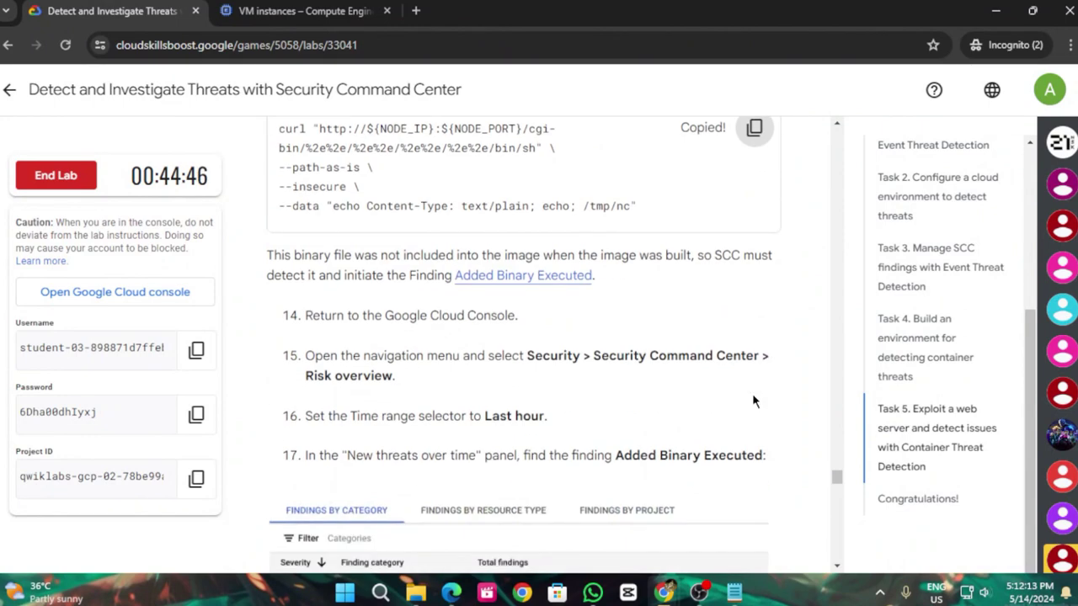
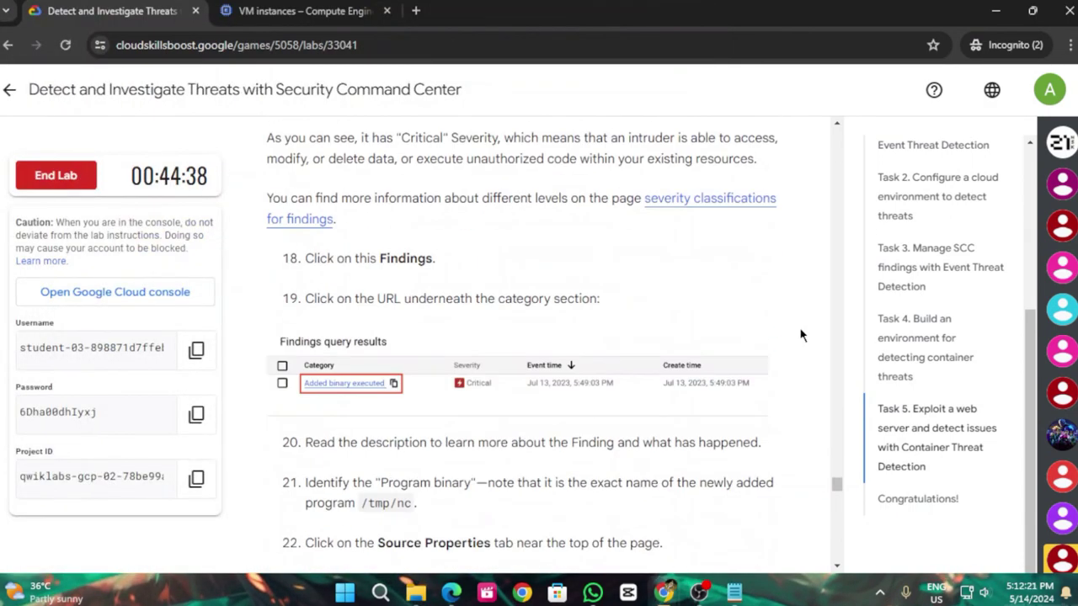
# Skim the remaining Task 5 instructions and check the progress of "Exploit a web server and detect issues with Container Threat Detection"
pyautogui.scroll(-4, 801, 335)
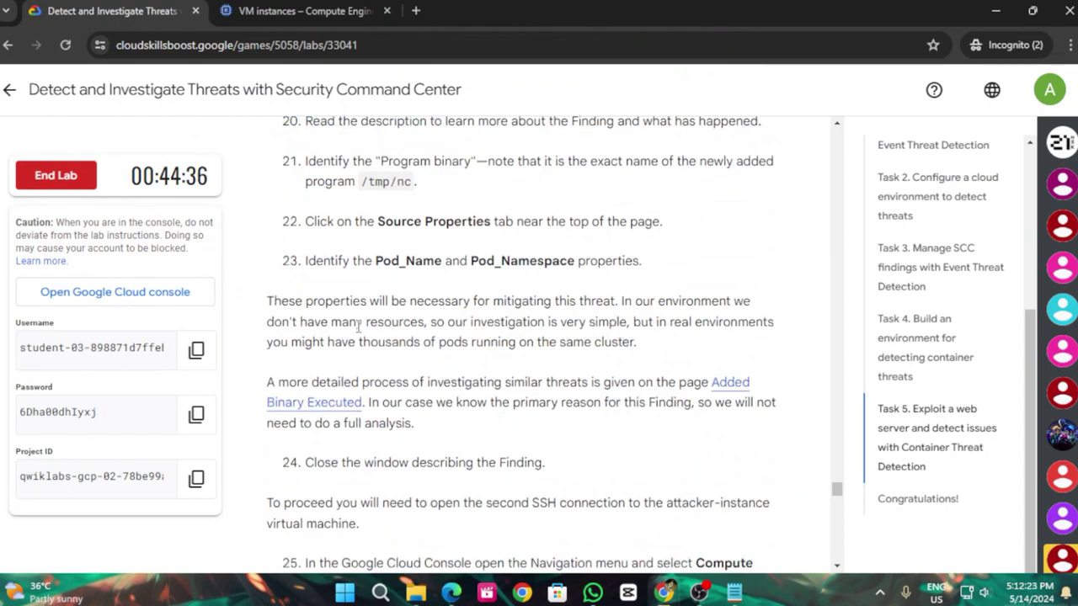
pyautogui.scroll(-12, 375, 356)
pyautogui.scroll(3, 388, 371)
pyautogui.scroll(-9, 394, 374)
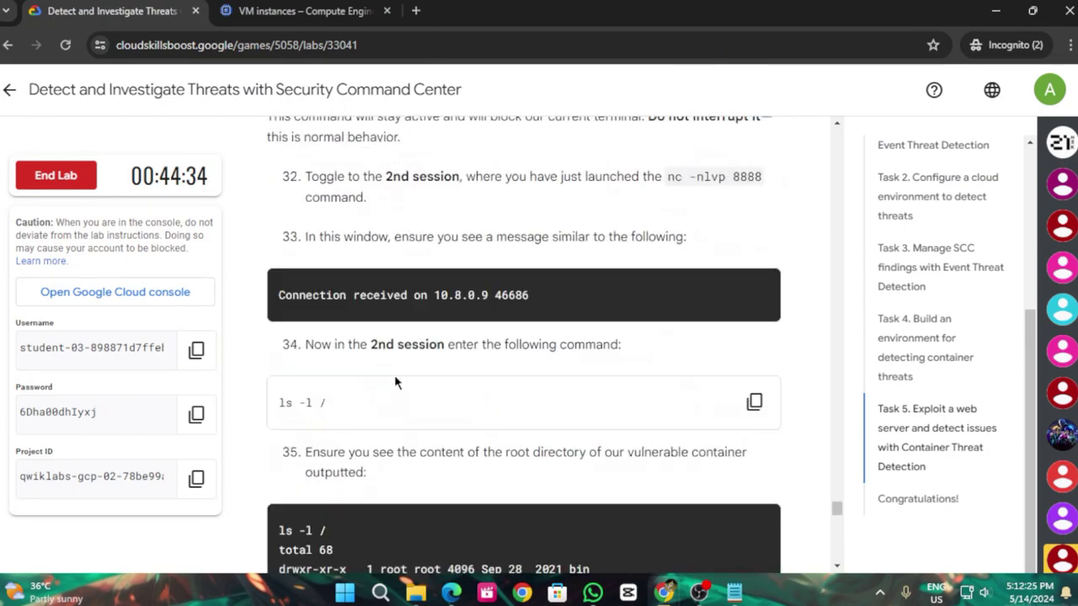
pyautogui.scroll(-20, 394, 375)
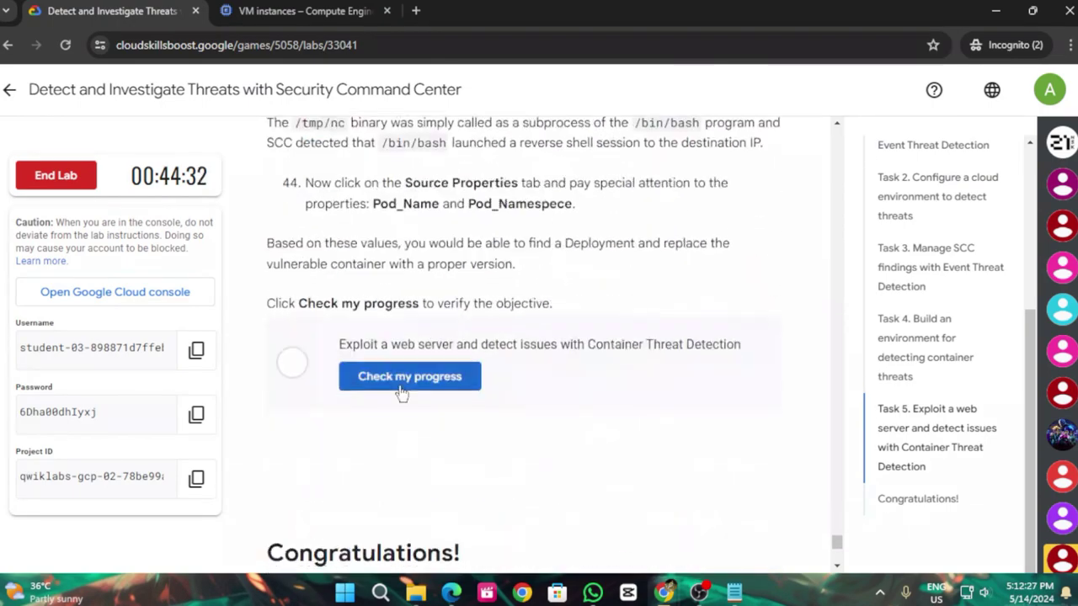
pyautogui.scroll(-2, 403, 394)
pyautogui.scroll(3, 421, 413)
pyautogui.click(475, 462)
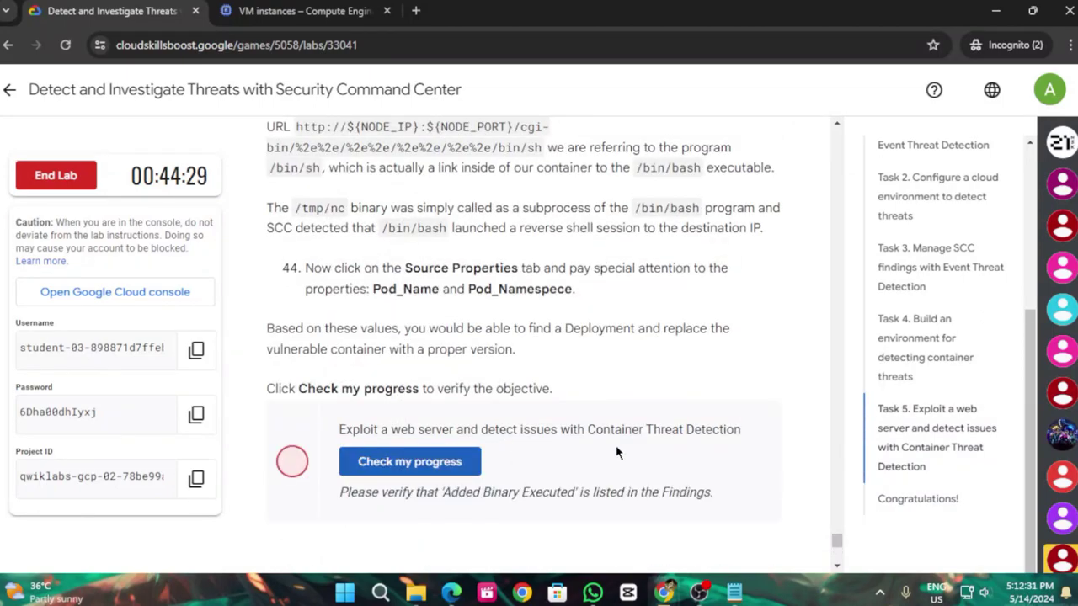
# Go back to Task 5's steps 14 to 17 and open Security Command Center's Risk Overview in the Google Cloud console
pyautogui.scroll(20, 615, 453)
pyautogui.scroll(15, 574, 346)
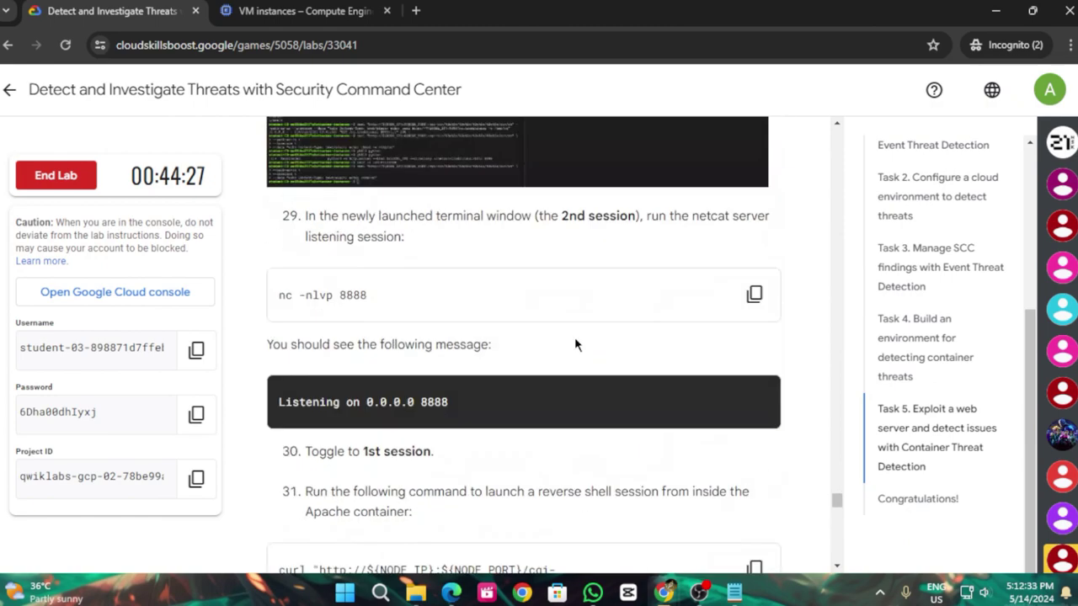
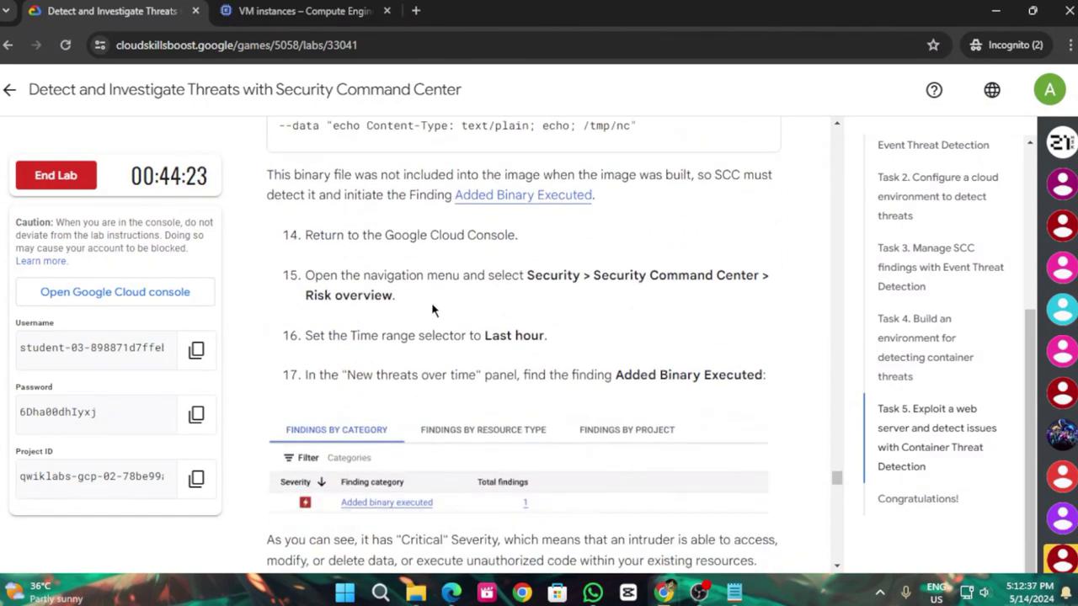
pyautogui.hotkey('ctrl', 'Tab')
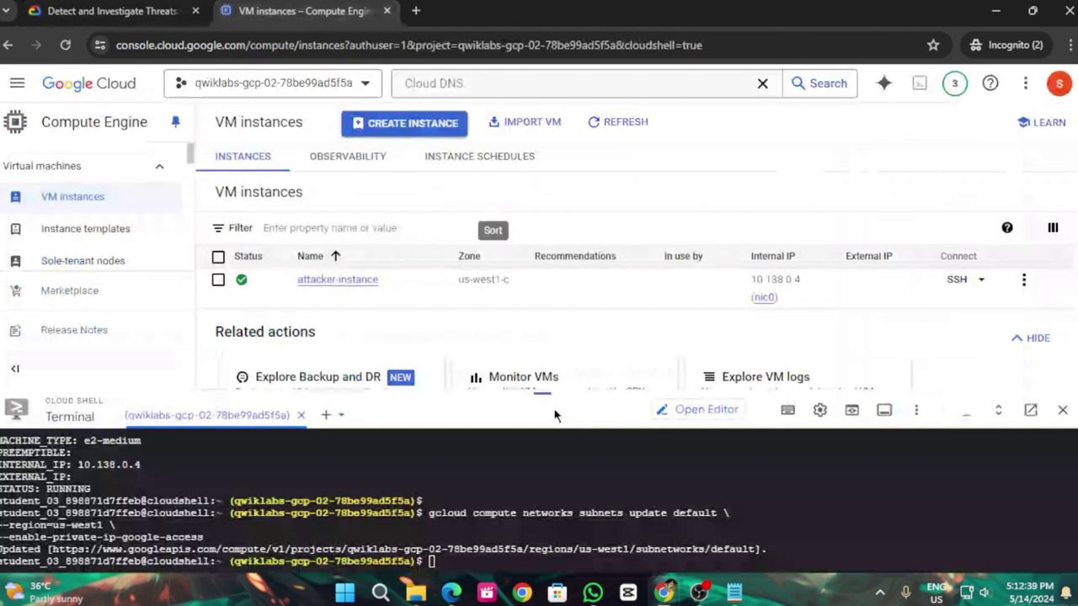
pyautogui.click(17, 83)
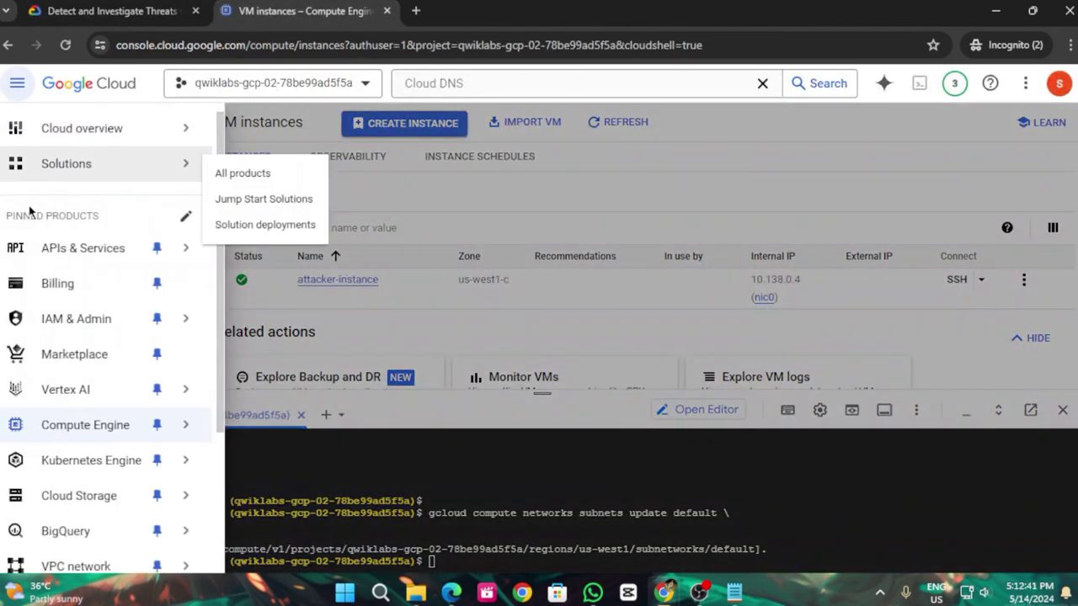
pyautogui.scroll(-3, 96, 432)
pyautogui.scroll(3, 106, 469)
pyautogui.moveTo(105, 469)
pyautogui.scroll(-3, 105, 469)
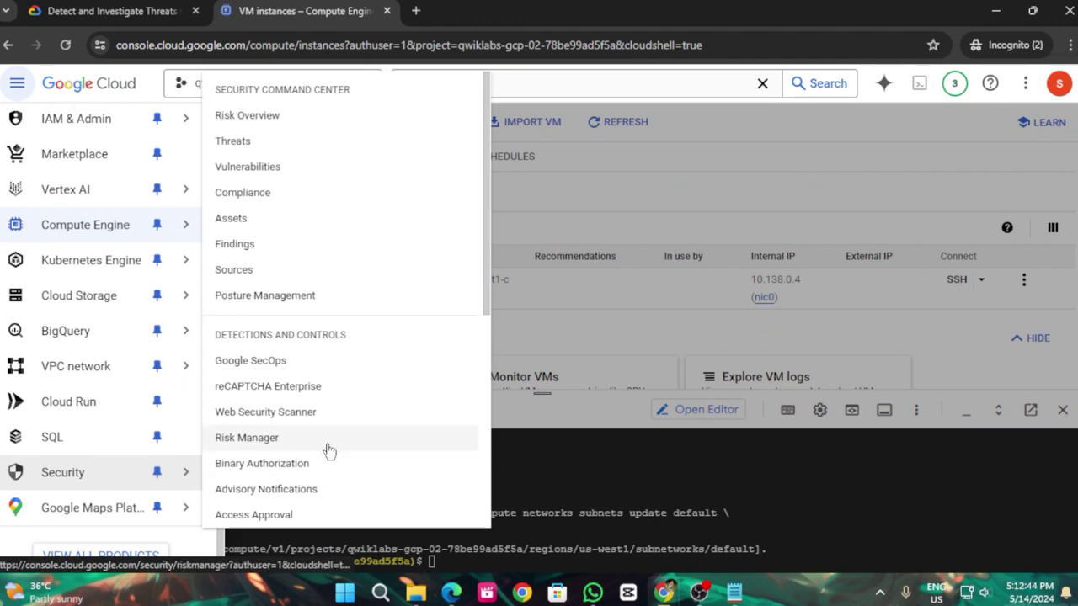
pyautogui.click(327, 120)
pyautogui.click(65, 7)
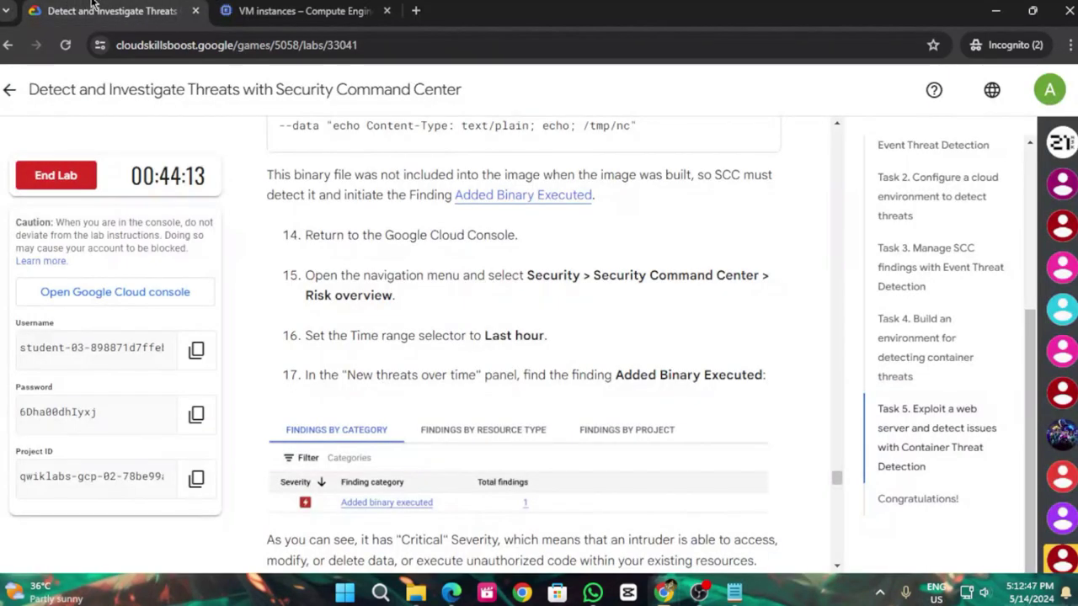
pyautogui.hotkey('ctrl', 'Tab')
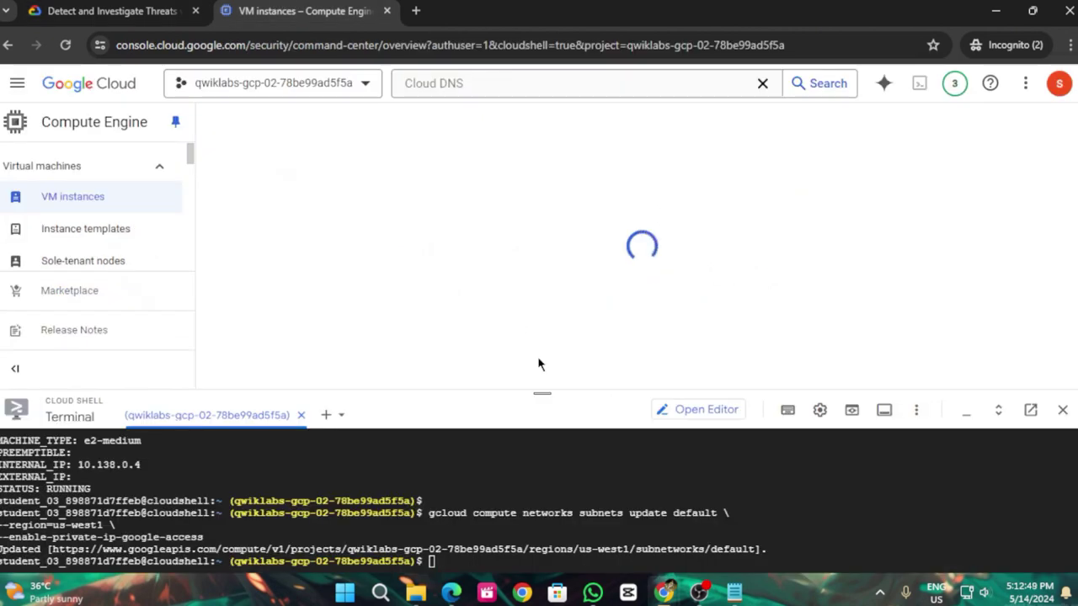
# Shrink the Cloud Shell terminal, set the "New threats over time" range to Last hour, and return to the lab instructions
pyautogui.moveTo(546, 419); pyautogui.dragTo(572, 539)
pyautogui.click(910, 488)
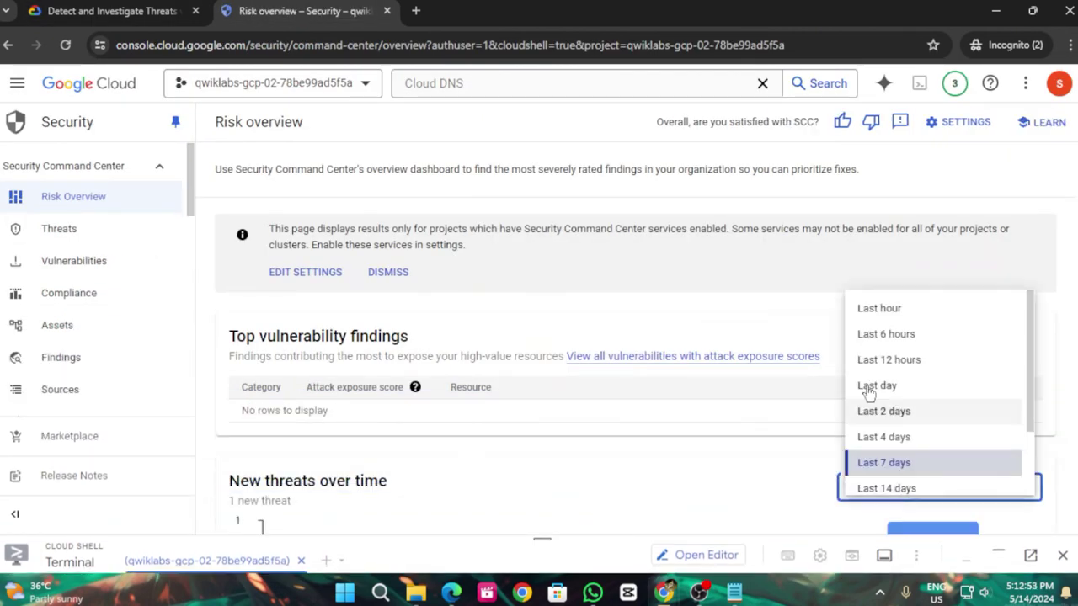
pyautogui.click(878, 308)
pyautogui.click(163, 6)
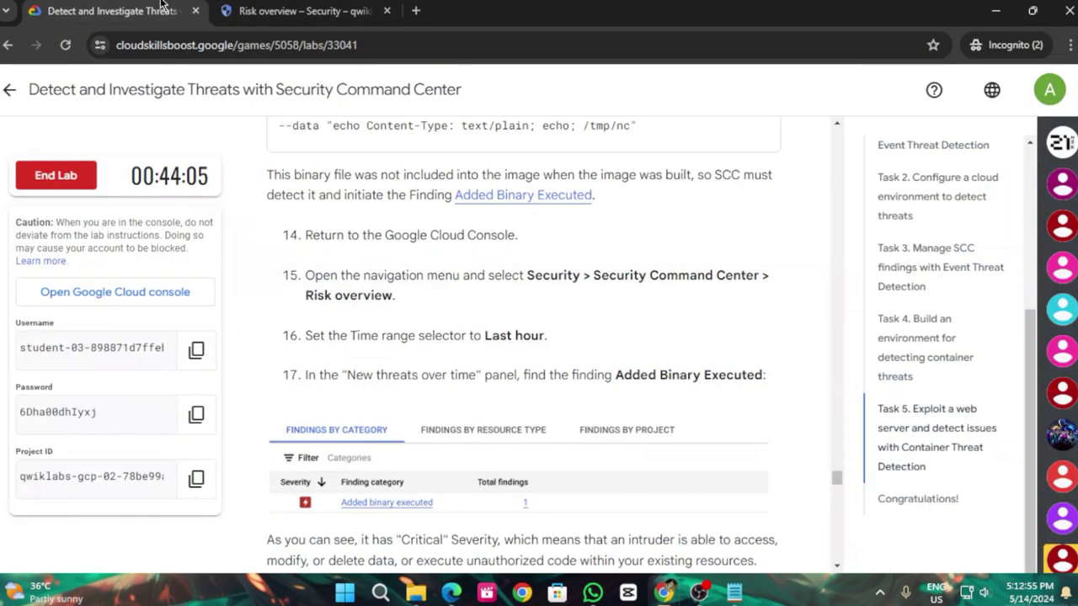
# Compare step 17 of the lab instructions with the "New threats over time" panel, looking for the Added Binary Executed finding
pyautogui.scroll(-1, 461, 333)
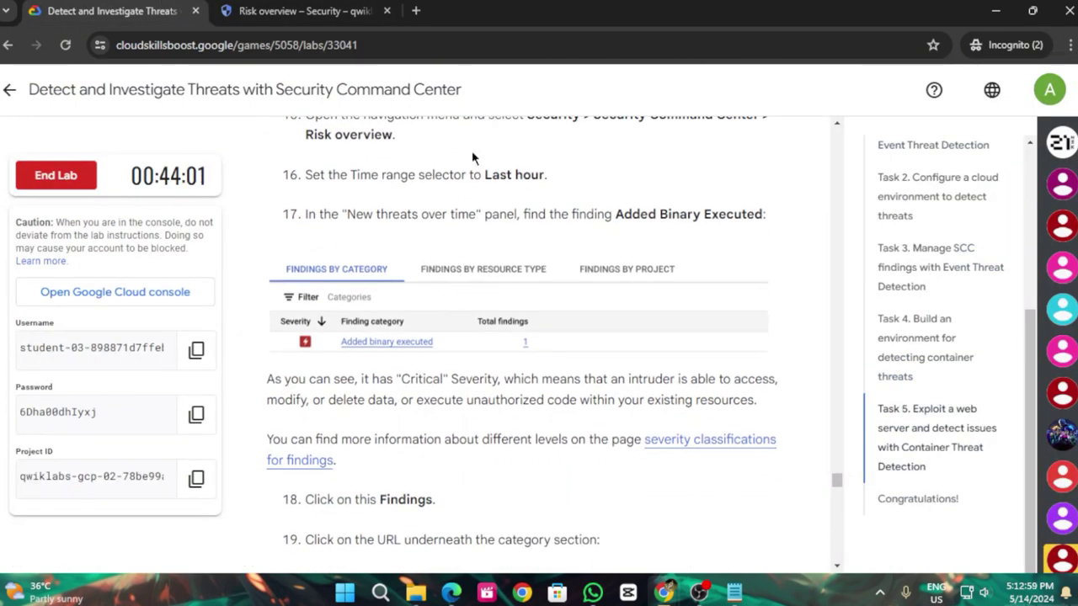
pyautogui.click(303, 11)
pyautogui.scroll(-5, 428, 286)
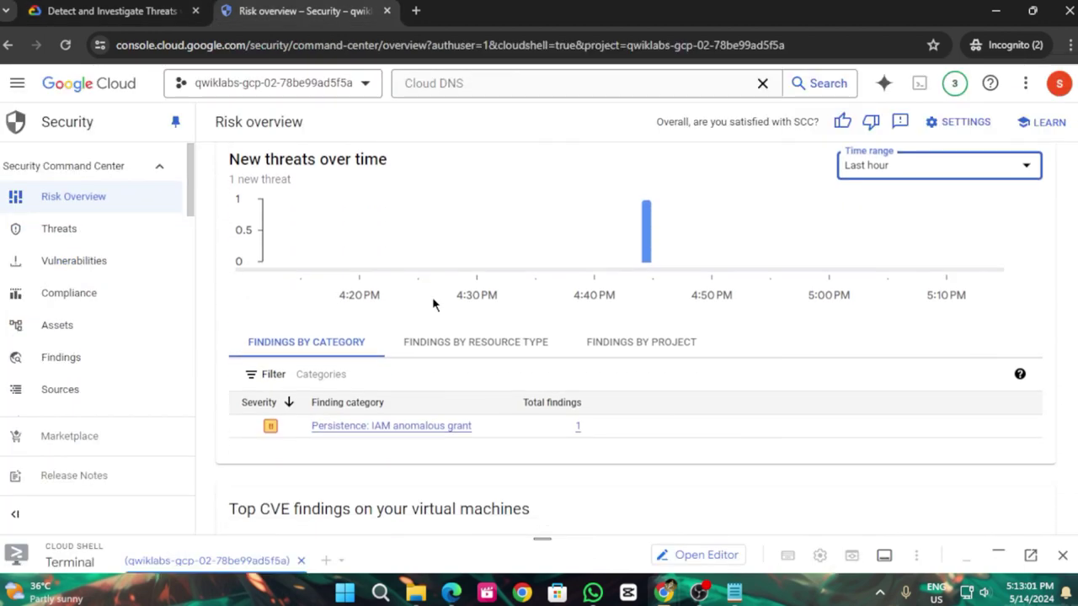
pyautogui.scroll(-1, 433, 300)
pyautogui.scroll(3, 433, 299)
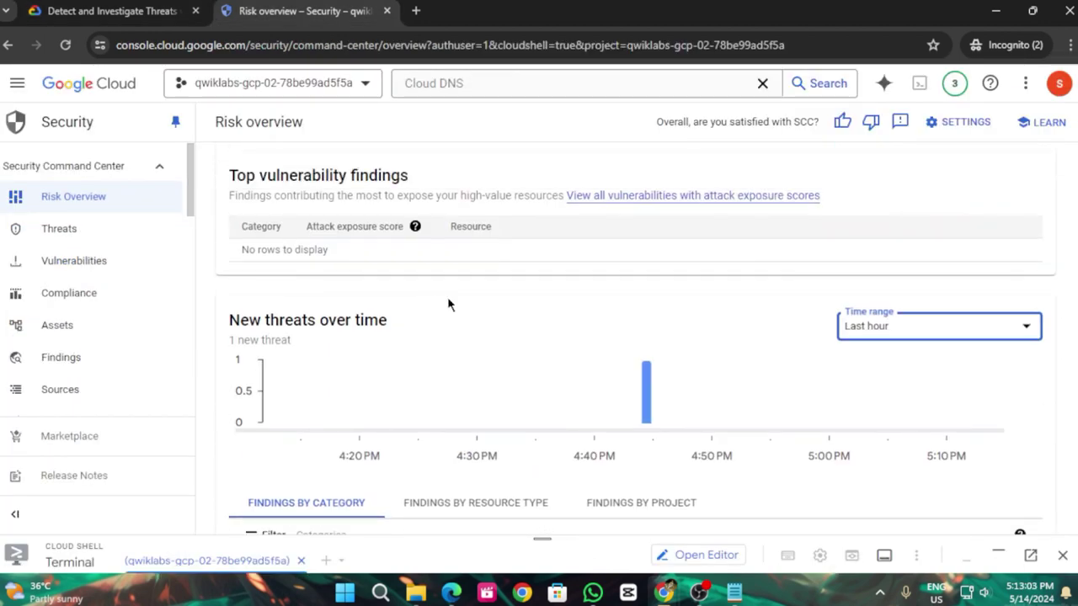
pyautogui.scroll(-3, 449, 303)
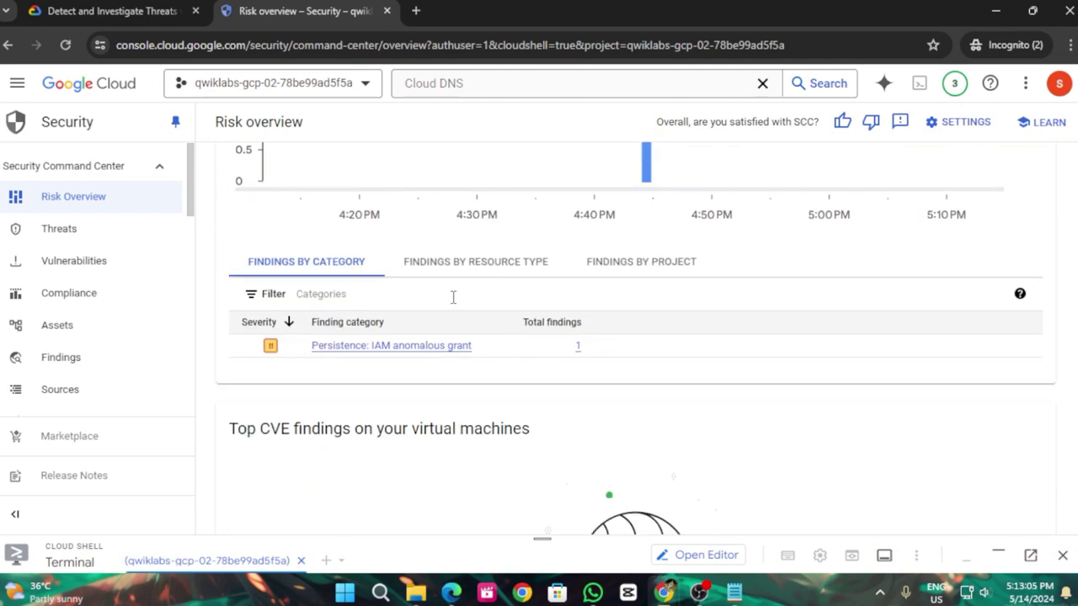
pyautogui.click(109, 11)
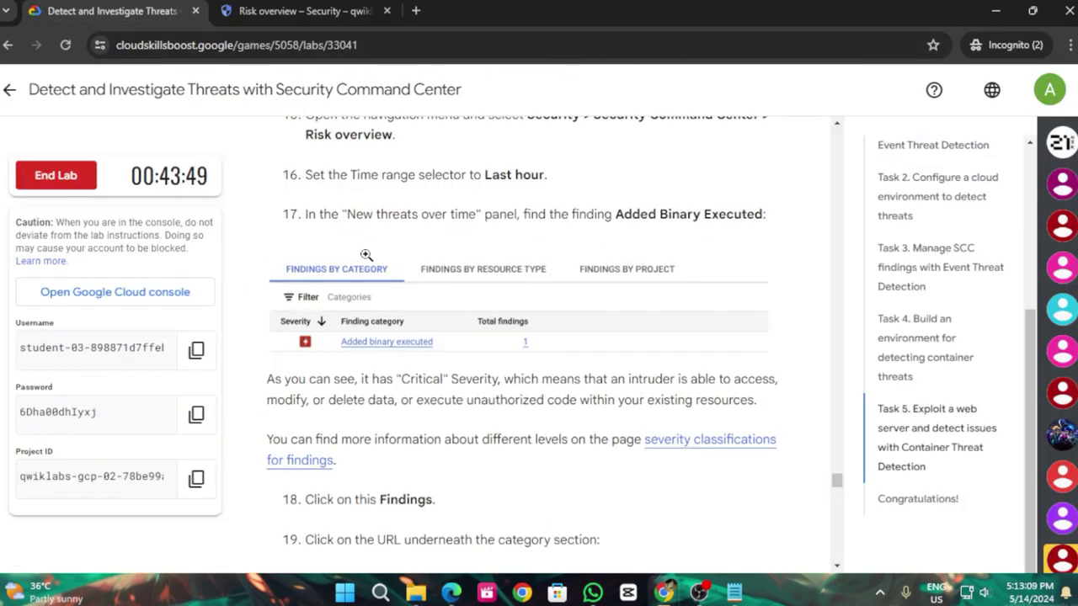
pyautogui.click(311, 7)
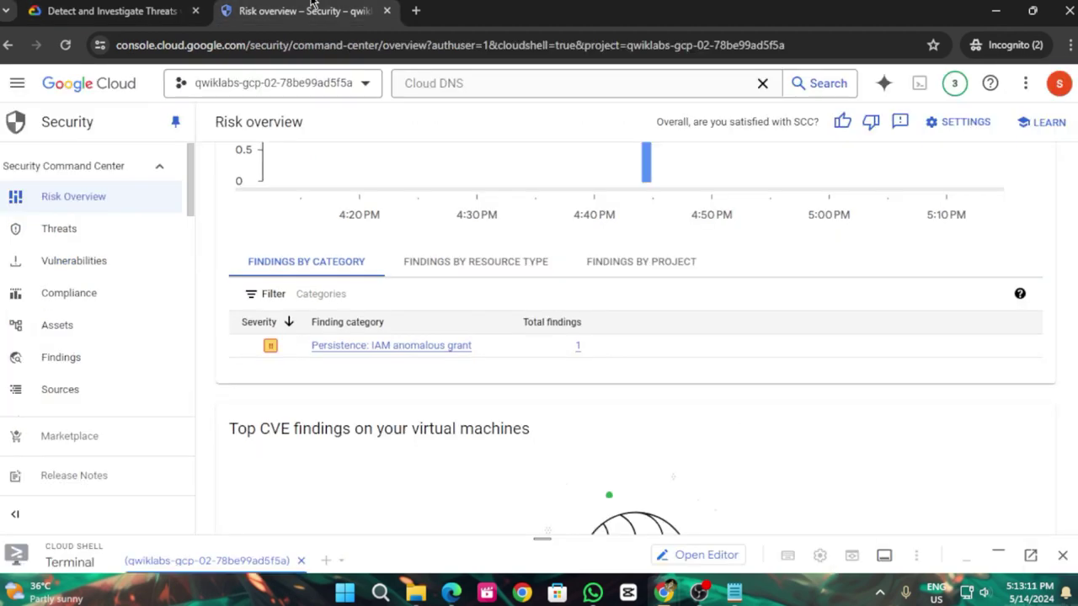
pyautogui.scroll(-2, 409, 382)
pyautogui.scroll(5, 418, 371)
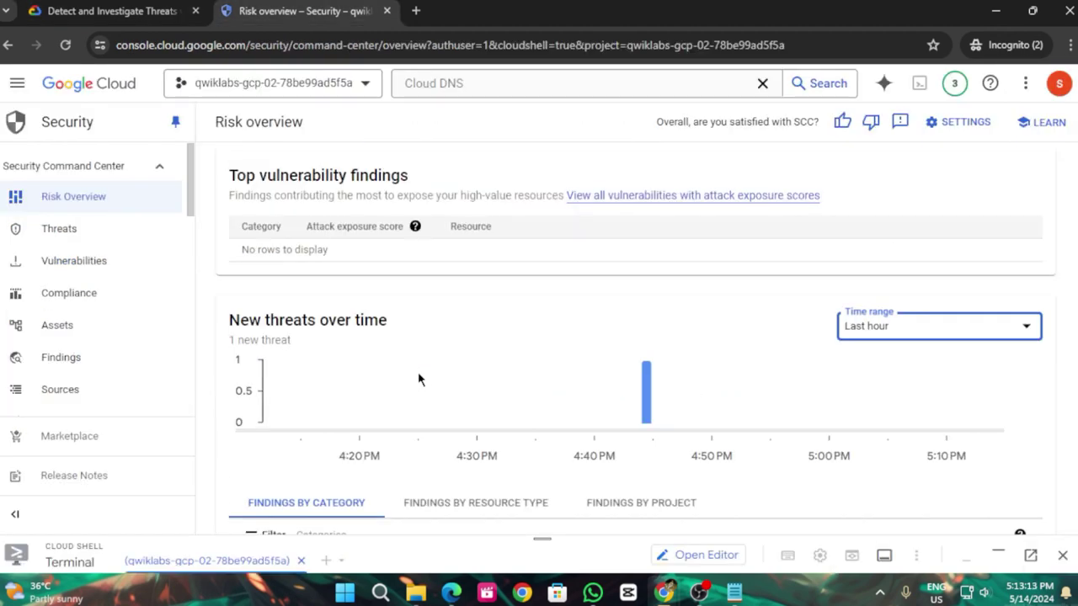
pyautogui.scroll(-2, 512, 388)
pyautogui.scroll(-1, 512, 388)
pyautogui.scroll(5, 389, 272)
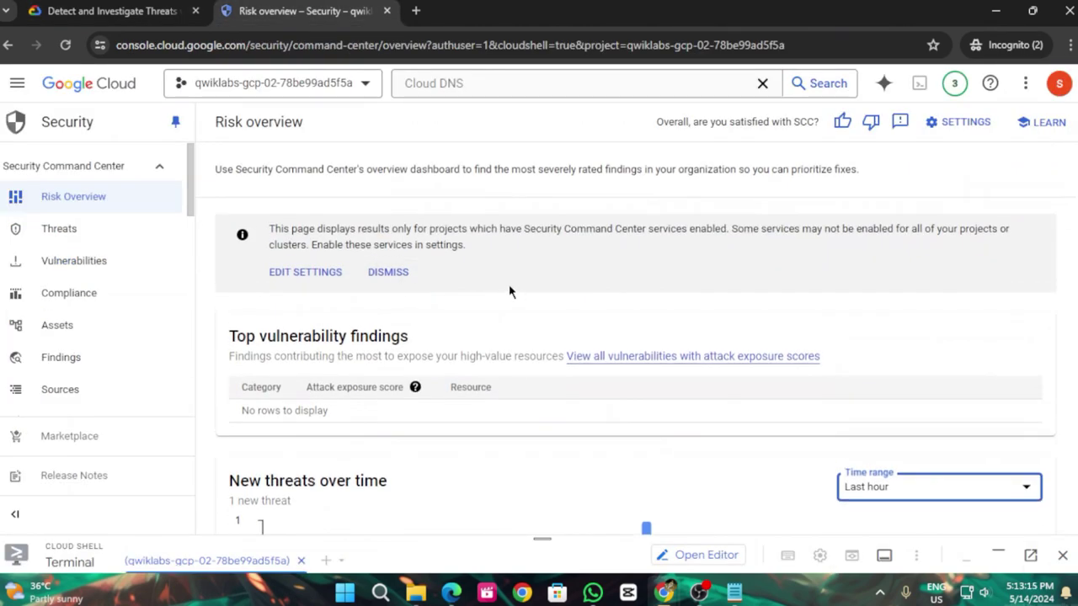
# Reload the Risk Overview page and reread steps 14 to 19 of the lab instructions
pyautogui.click(66, 45)
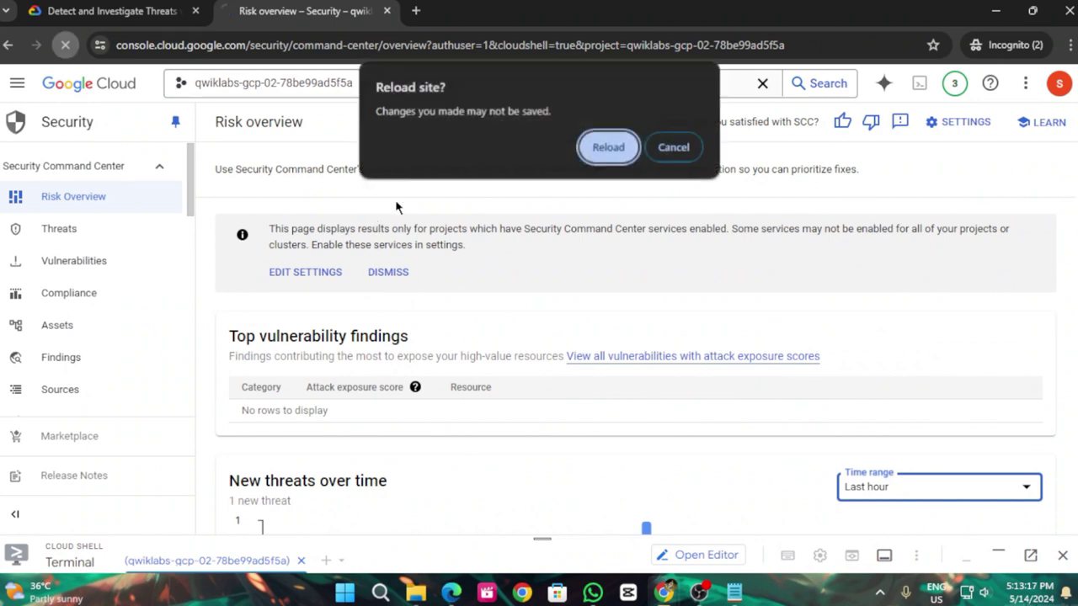
pyautogui.click(601, 145)
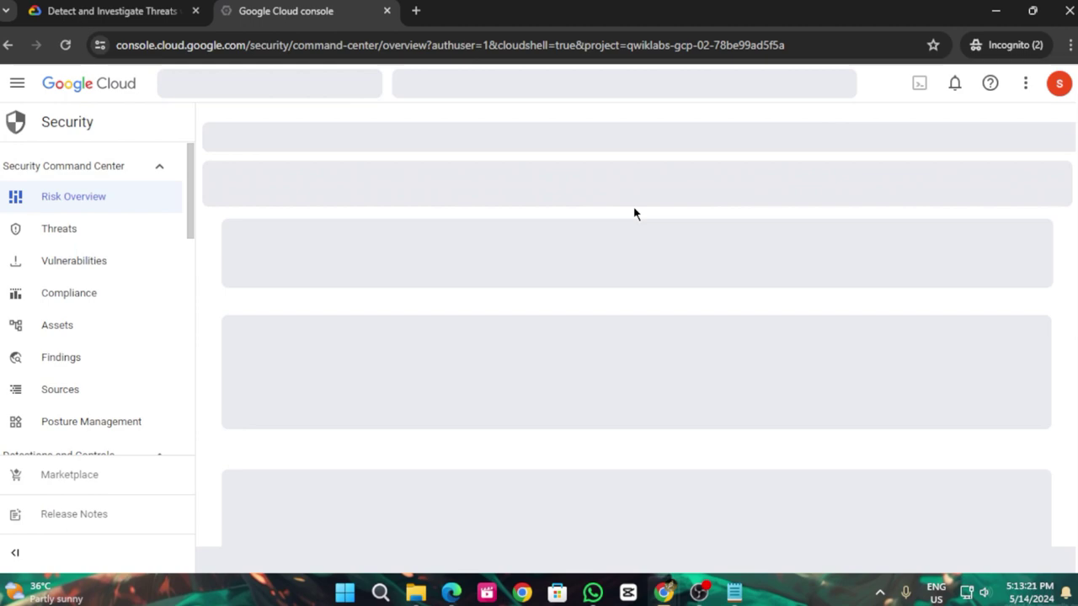
pyautogui.hotkey('ctrl', 'Tab')
pyautogui.scroll(2, 649, 337)
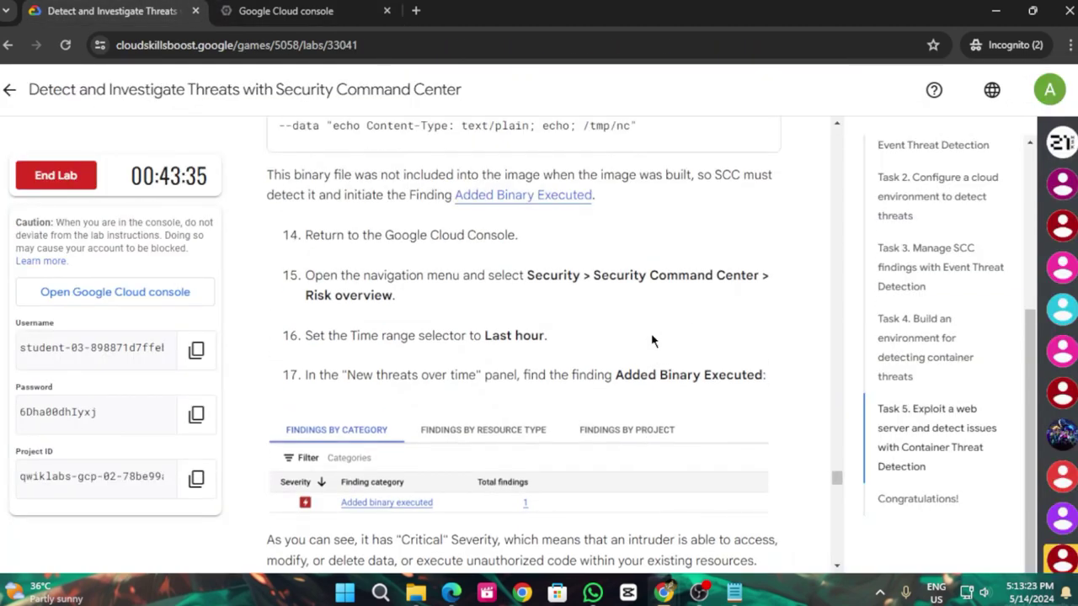
pyautogui.scroll(-3, 665, 394)
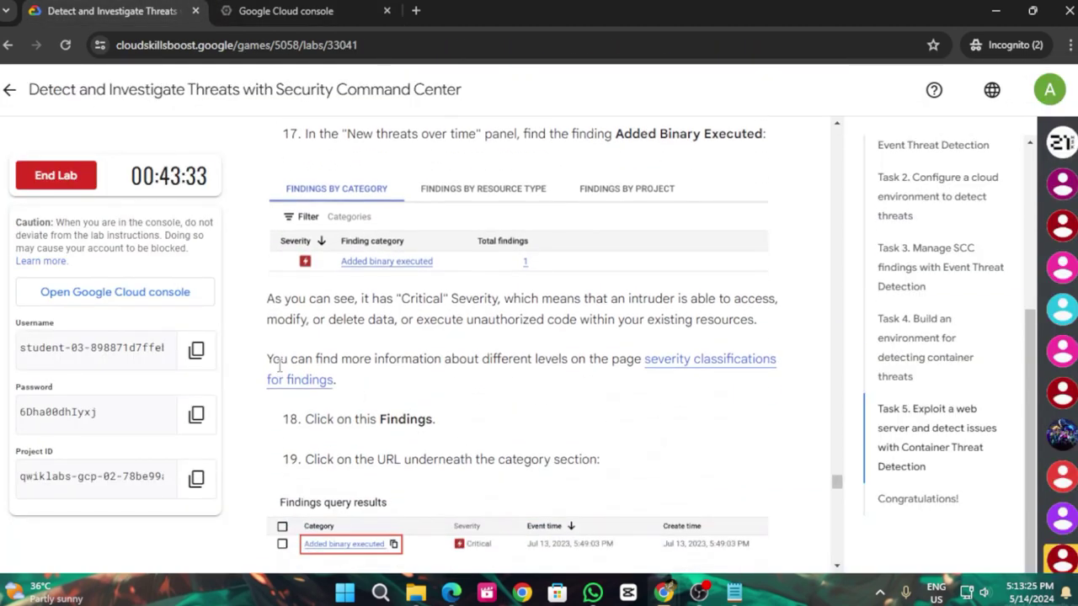
# Set the "New threats over time" range on Risk Overview to Last hour and check the findings by category
pyautogui.click(240, 8)
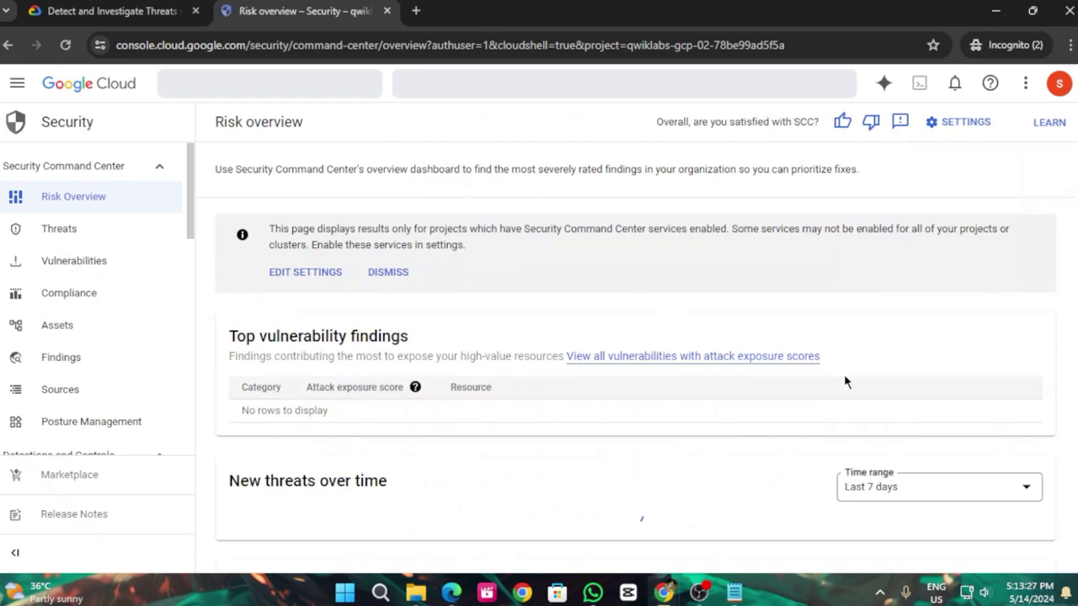
pyautogui.scroll(-1, 844, 374)
pyautogui.click(914, 409)
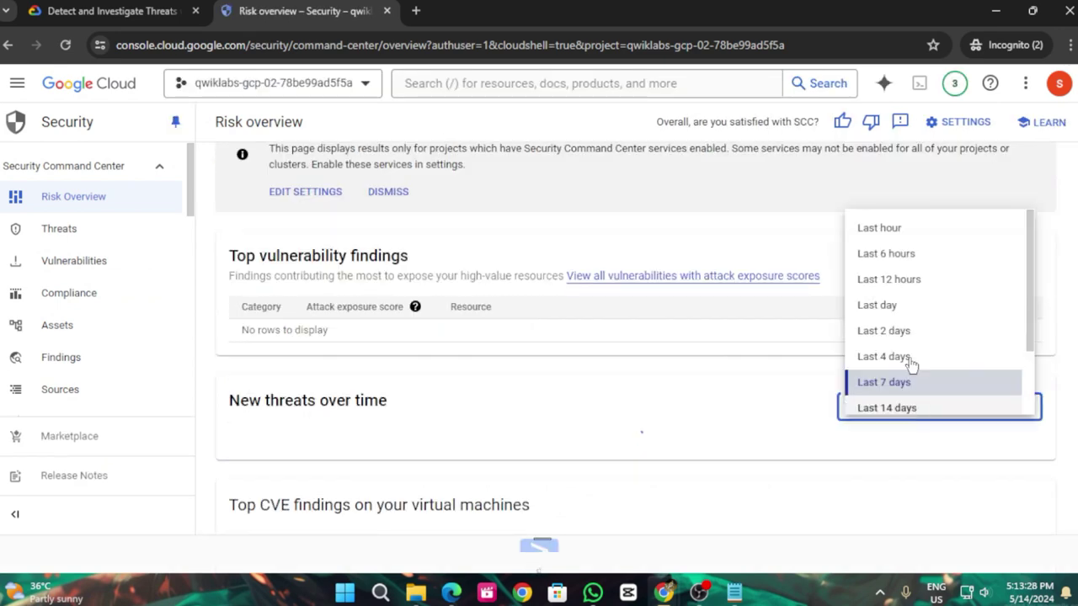
pyautogui.click(867, 238)
pyautogui.scroll(-3, 620, 445)
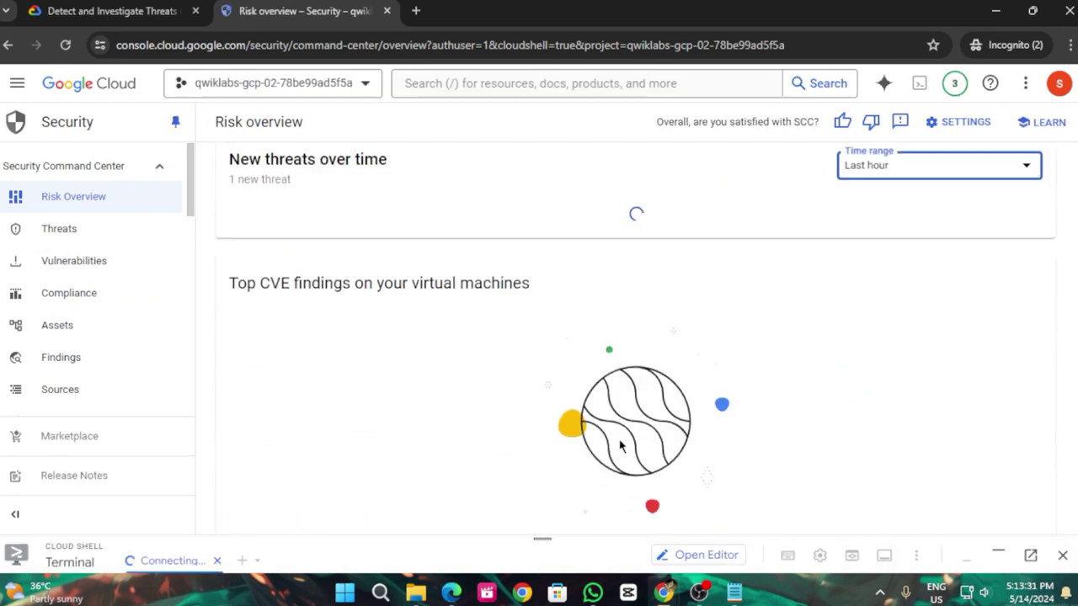
pyautogui.scroll(-3, 671, 393)
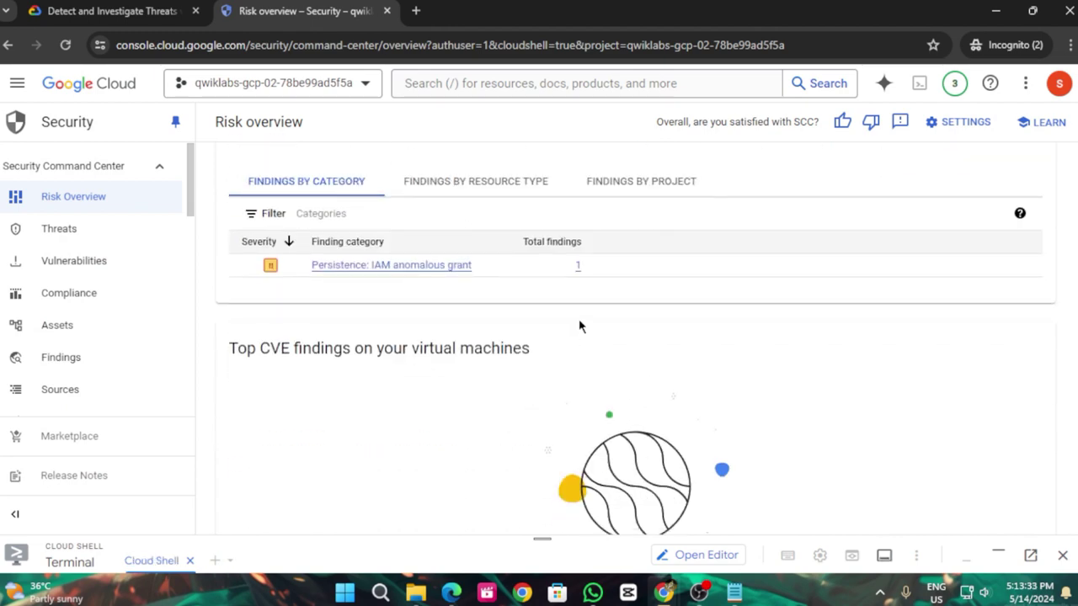
pyautogui.scroll(3, 404, 374)
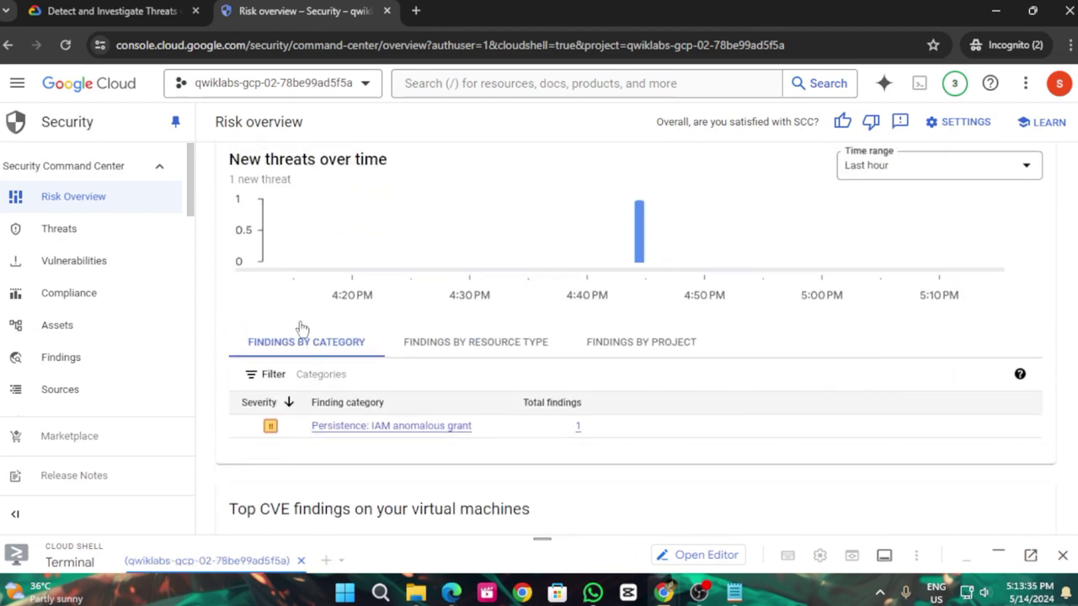
# Copy "Added Binary Executed" from the lab's step 17 and filter the Findings by Category table with it
pyautogui.click(135, 11)
pyautogui.scroll(2, 563, 267)
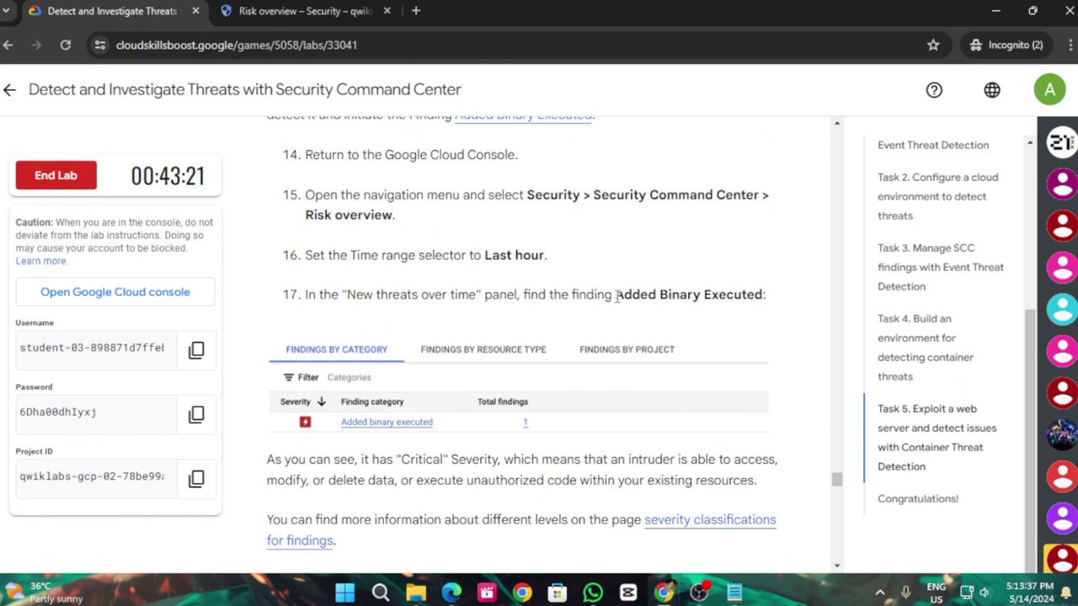
pyautogui.moveTo(617, 296); pyautogui.dragTo(766, 295)
pyautogui.hotkey('ctrl', 'c')
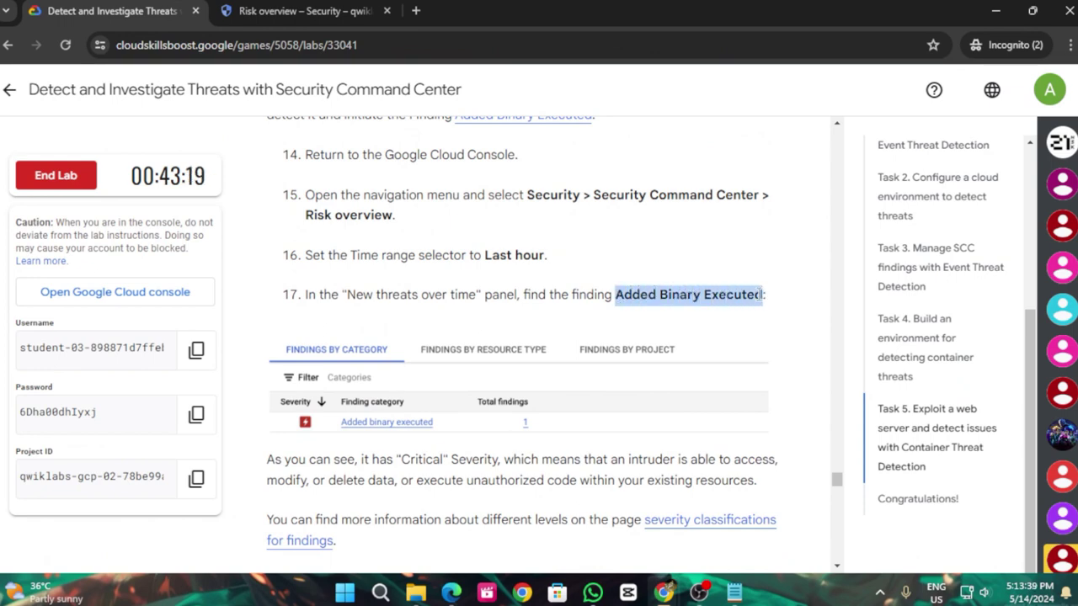
pyautogui.click(327, 12)
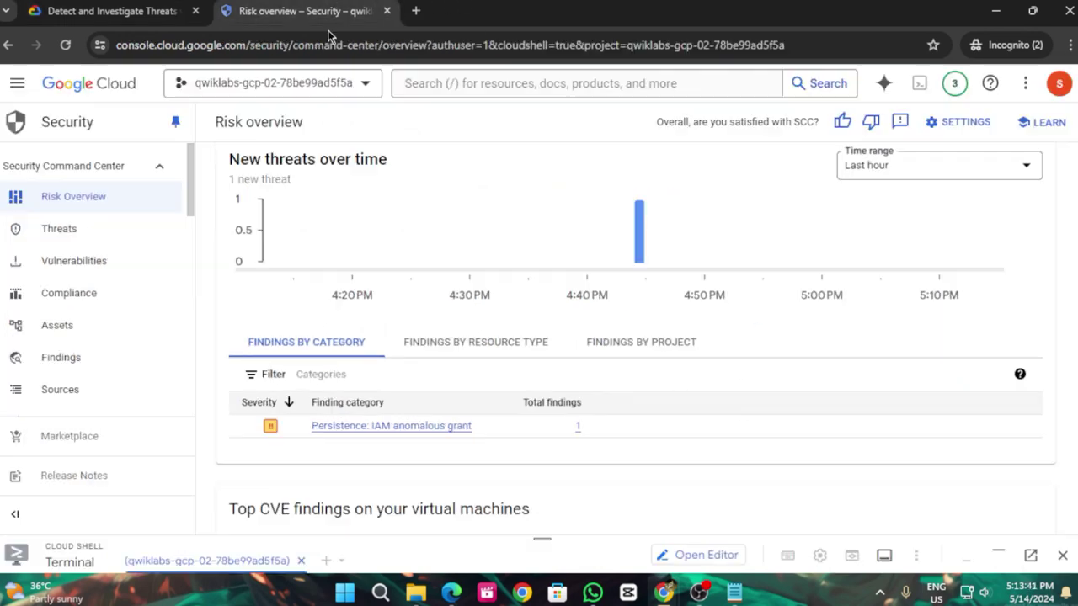
pyautogui.click(355, 376)
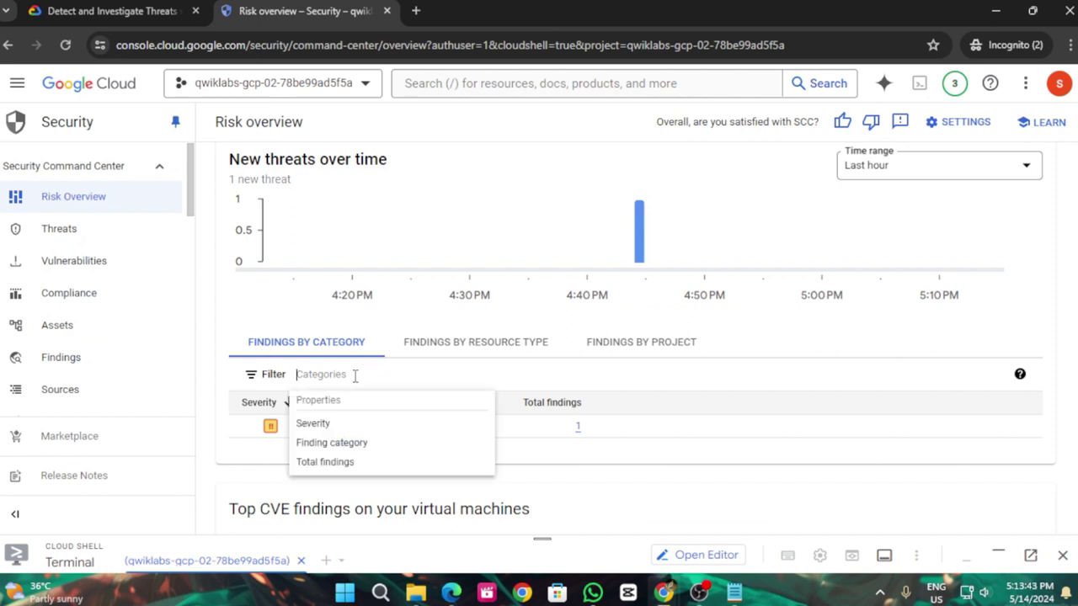
pyautogui.hotkey('ctrl', 'v')
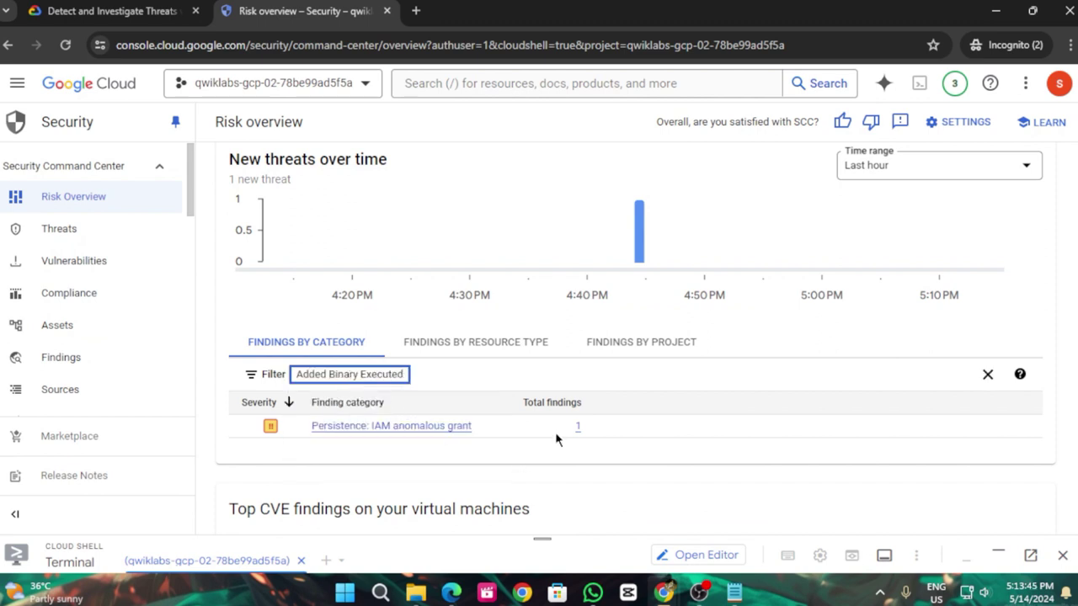
pyautogui.press('Return')
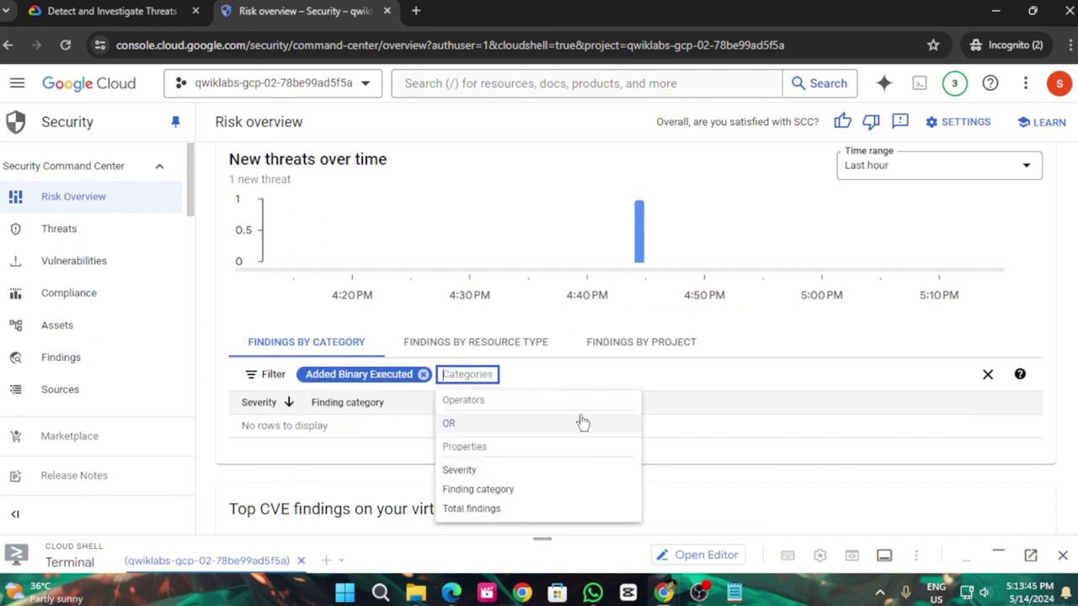
pyautogui.click(358, 449)
pyautogui.scroll(-2, 373, 435)
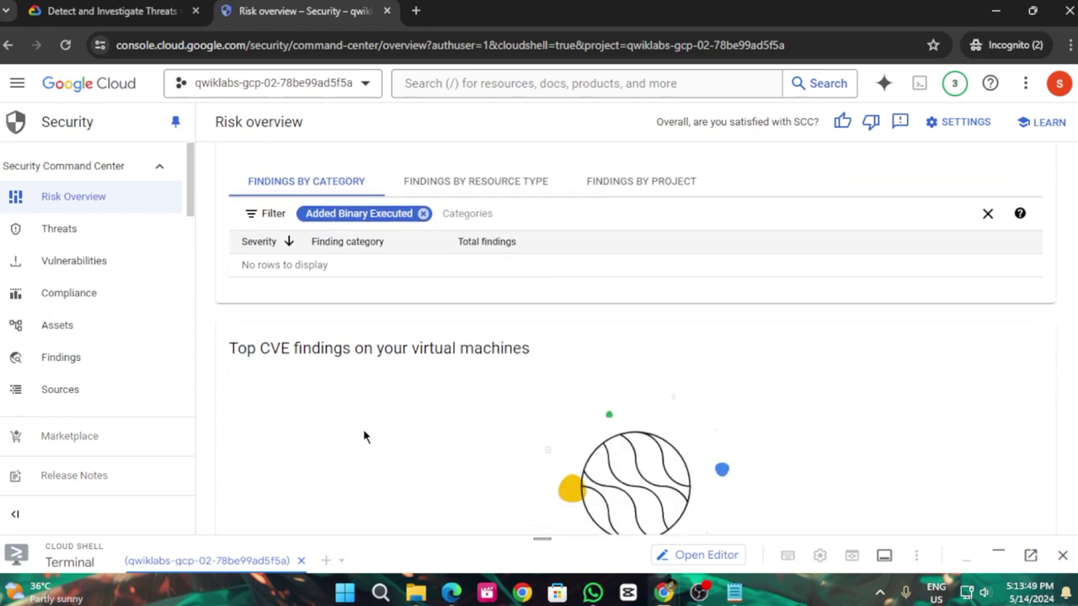
pyautogui.scroll(2, 325, 444)
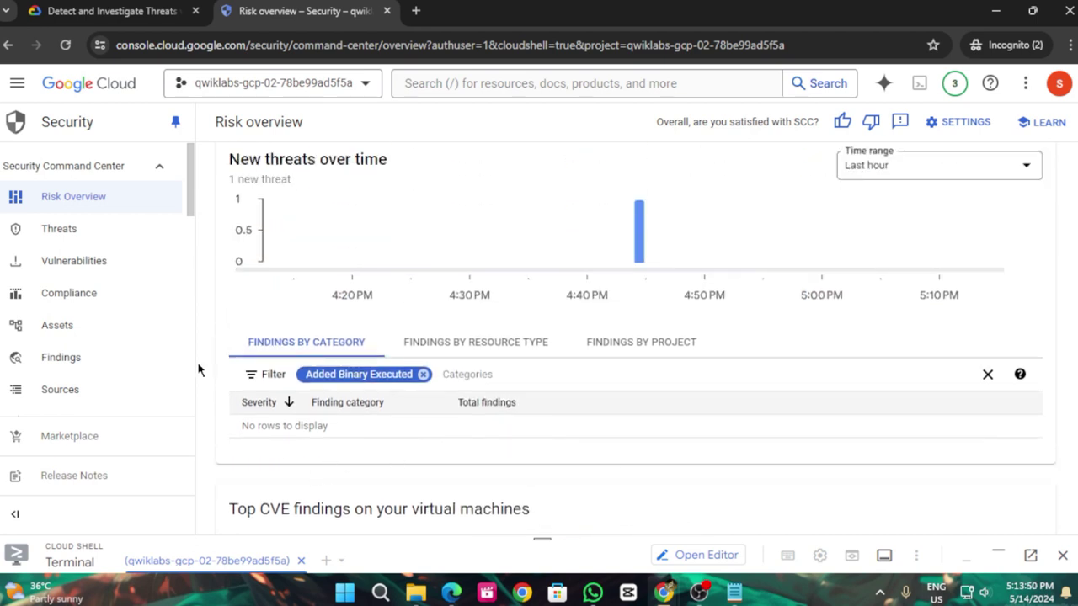
# View the Findings page, return to Risk Overview, and check its findings by category against the lab's step 17
pyautogui.click(75, 358)
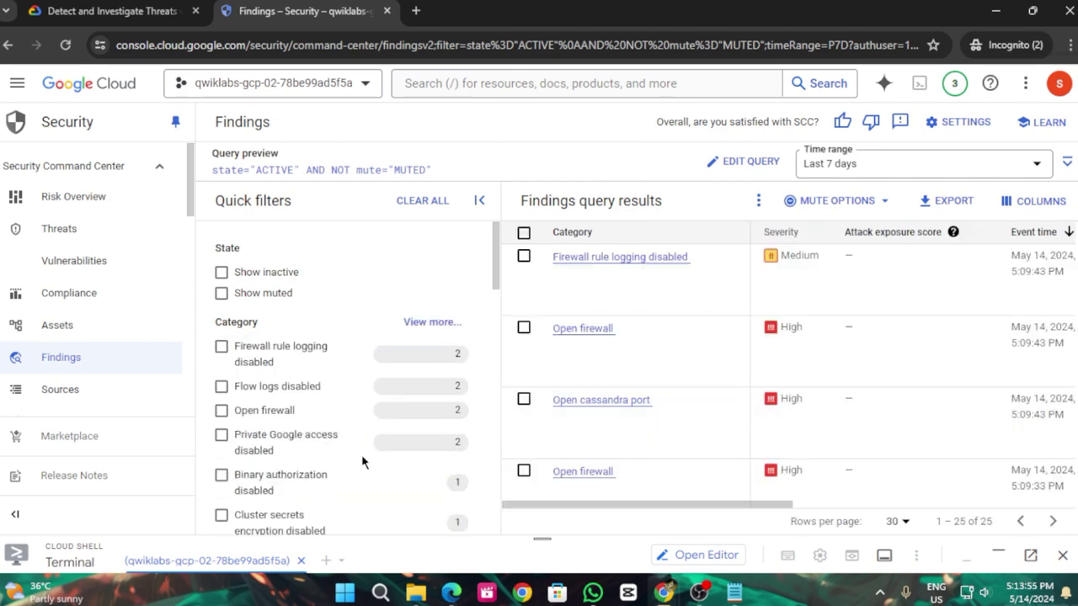
pyautogui.click(73, 196)
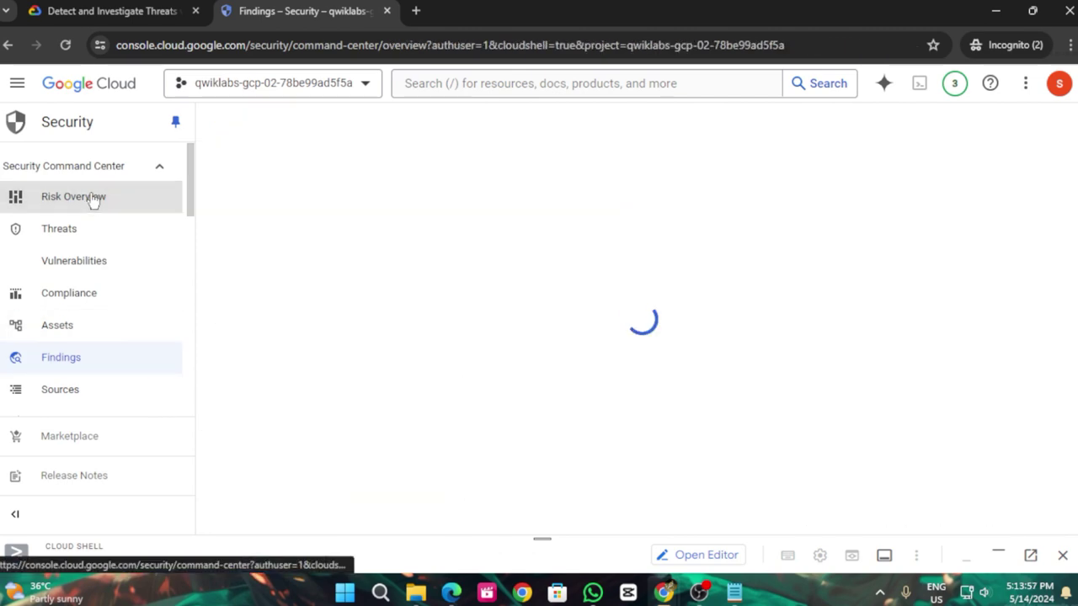
pyautogui.click(109, 11)
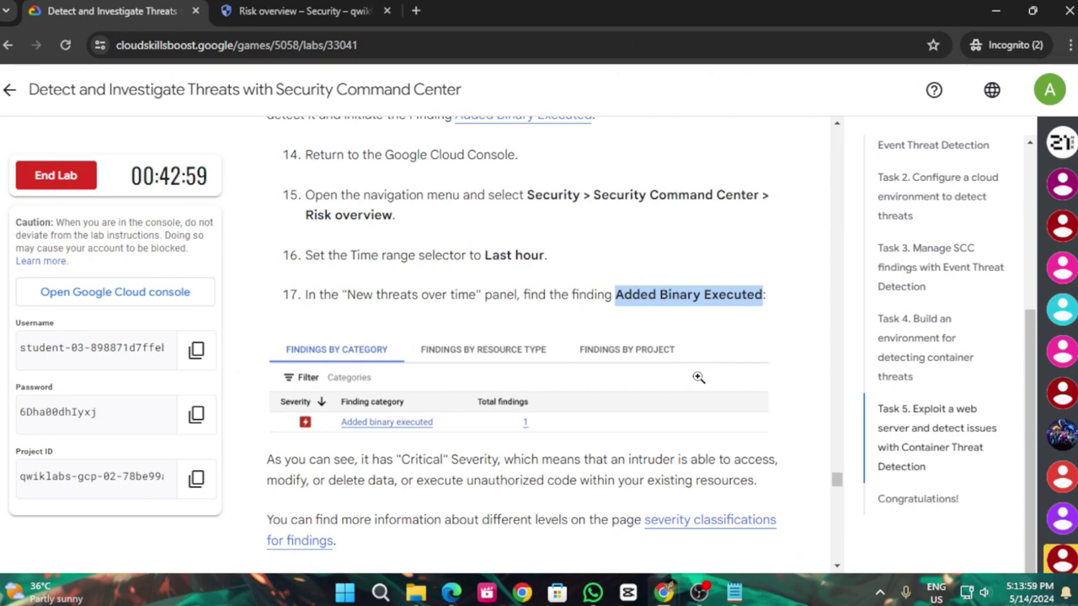
pyautogui.click(303, 11)
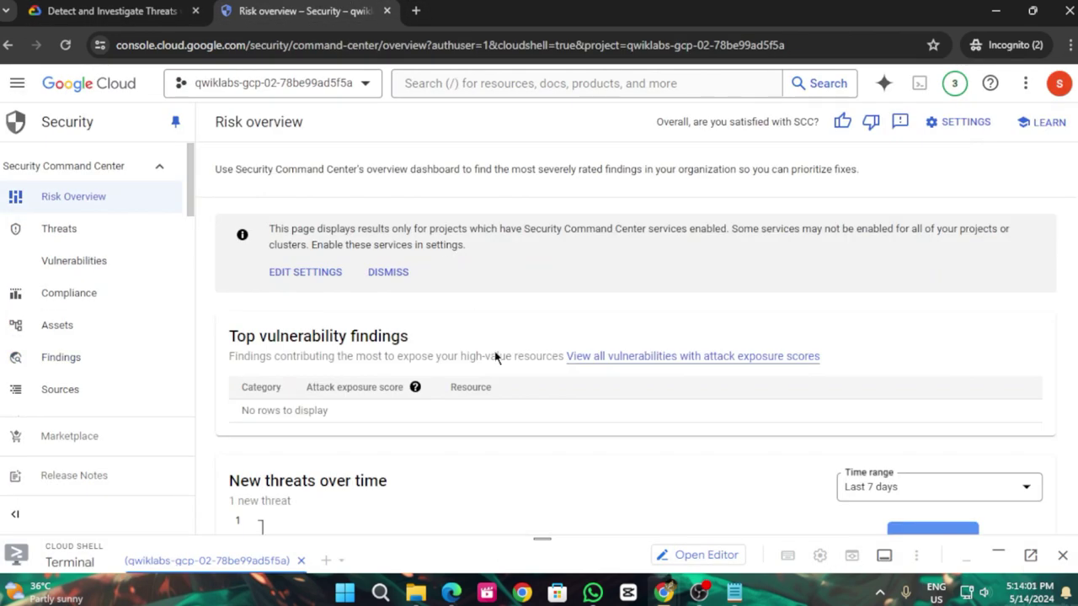
pyautogui.scroll(-5, 523, 450)
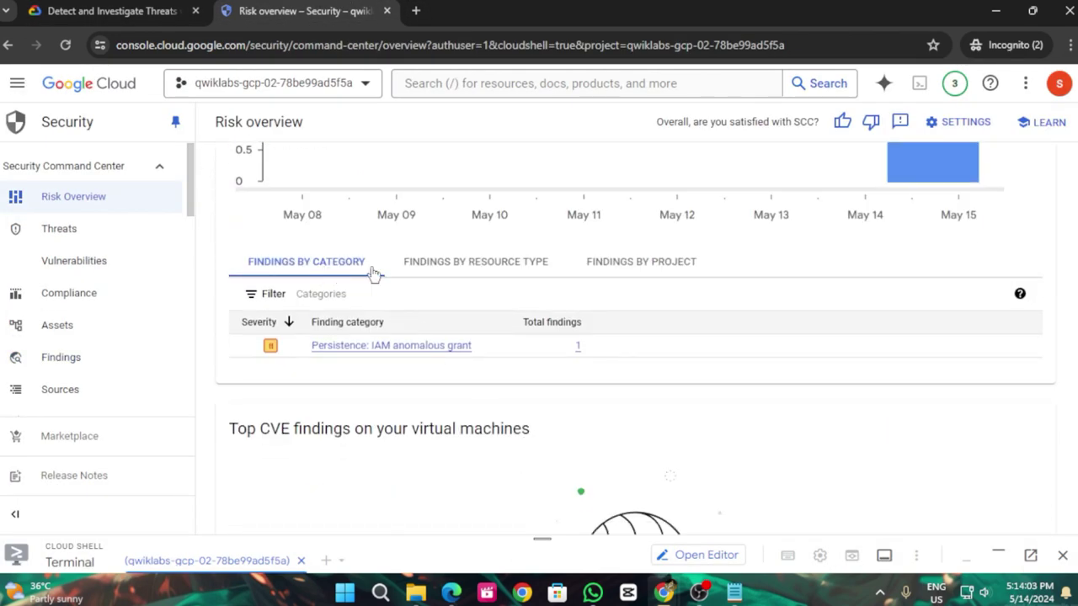
# Look at the findings by resource type, view the "Persistence: IAM anomalous grant" finding's query results, and return to Risk Overview
pyautogui.click(493, 263)
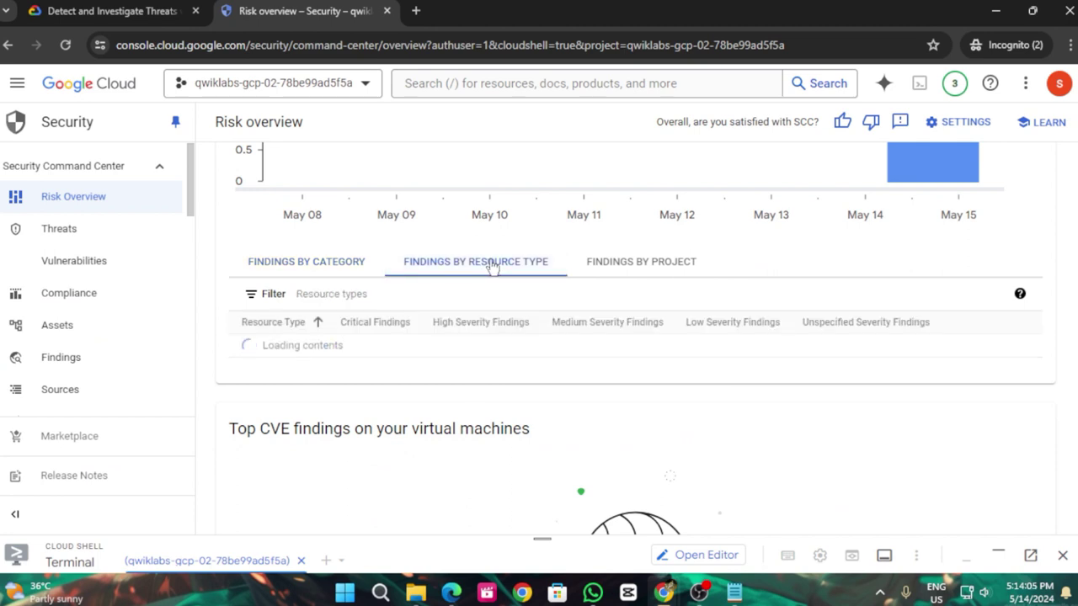
pyautogui.click(340, 264)
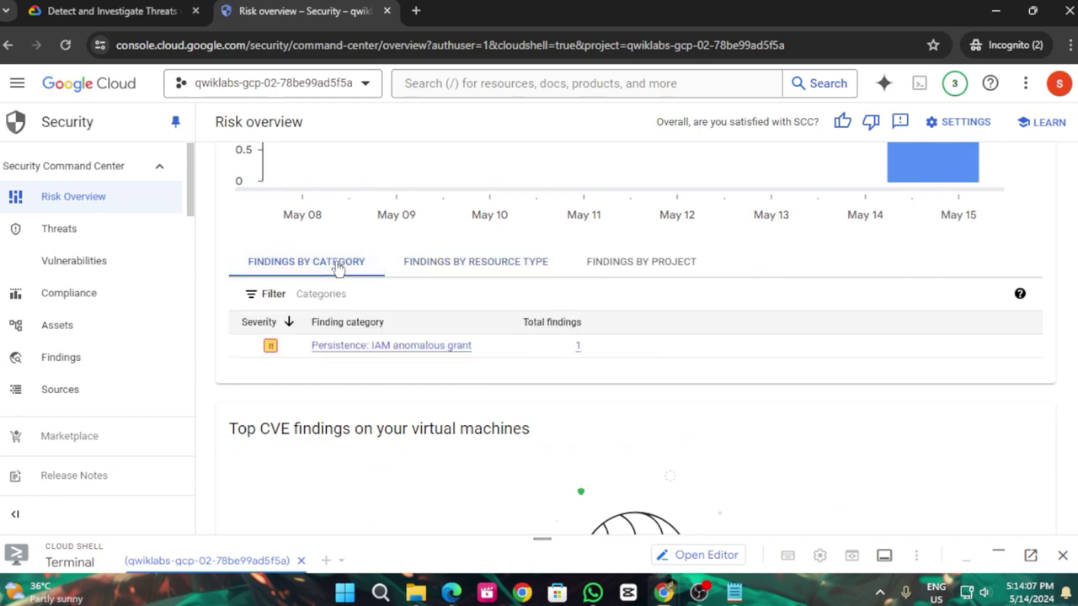
pyautogui.click(288, 324)
pyautogui.click(373, 351)
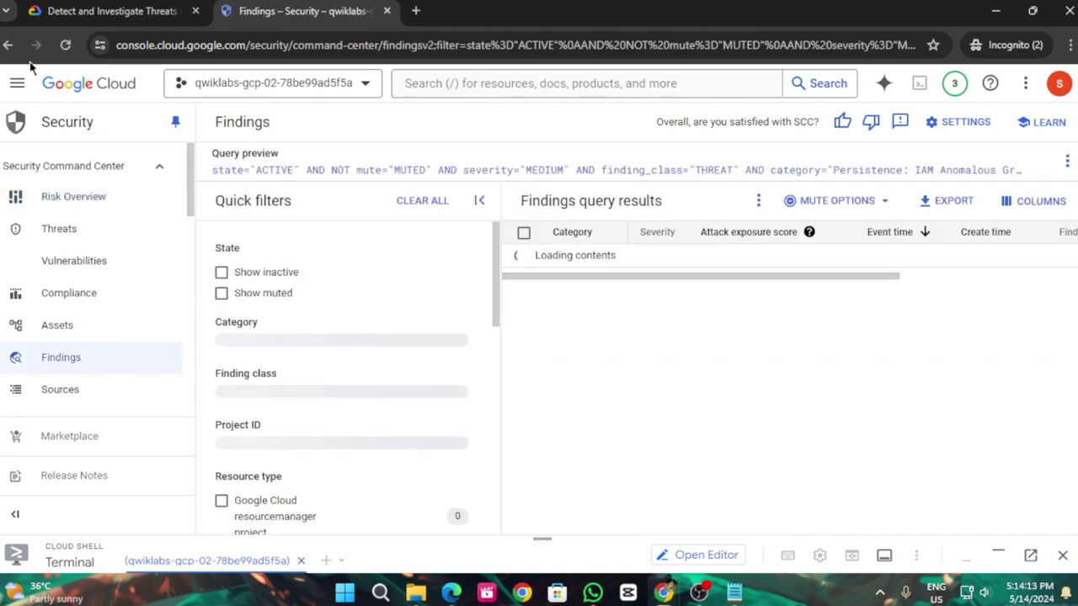
pyautogui.click(8, 45)
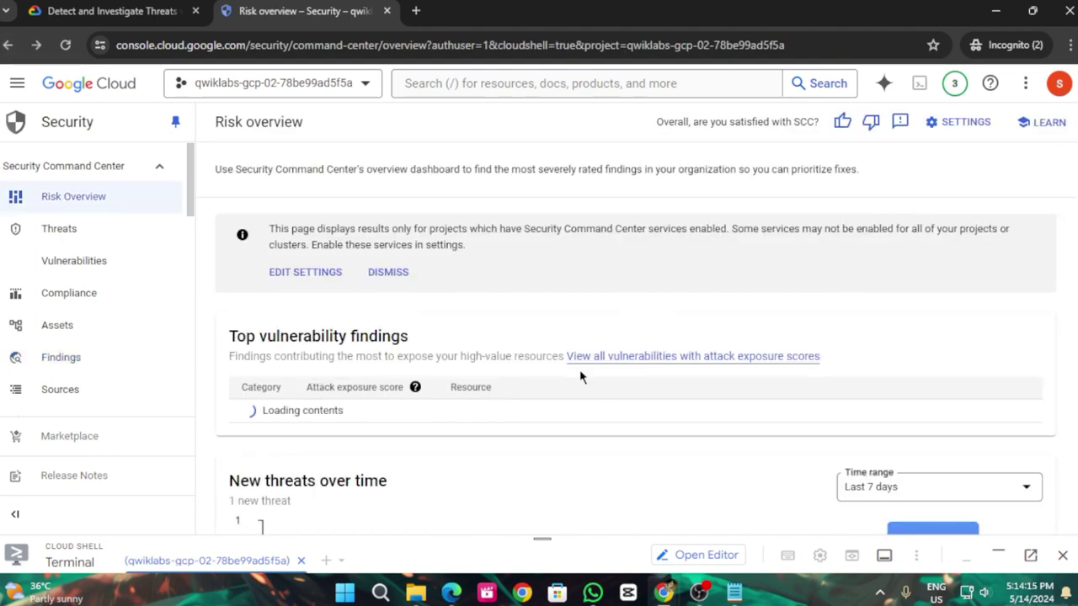
pyautogui.scroll(-4, 556, 391)
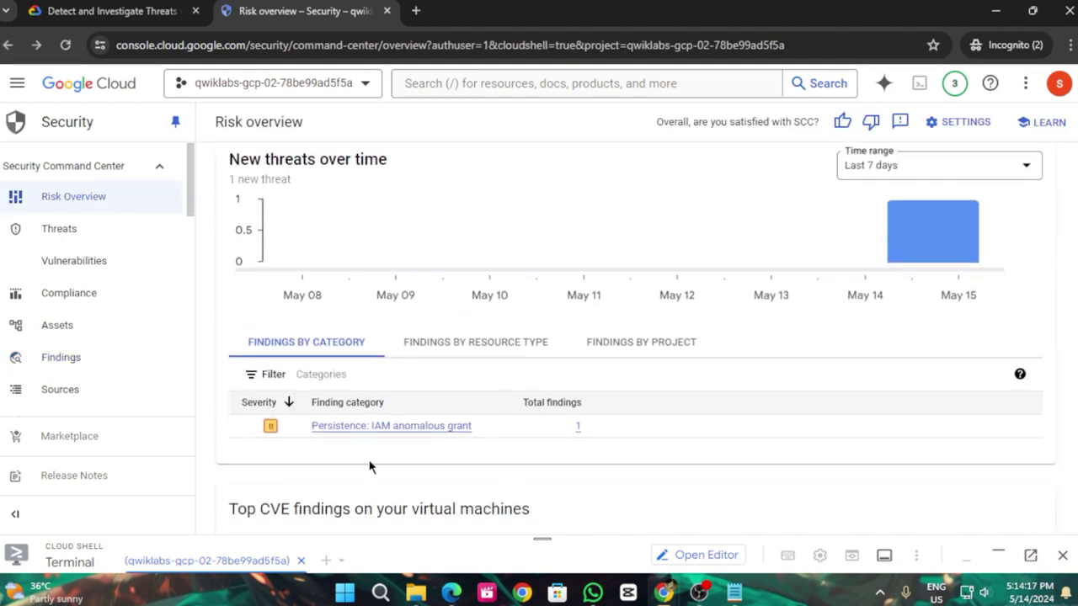
# Look over the Risk Overview findings by category and read the lab's Task 5 steps 17 to 23
pyautogui.scroll(-2, 369, 467)
pyautogui.click(53, 10)
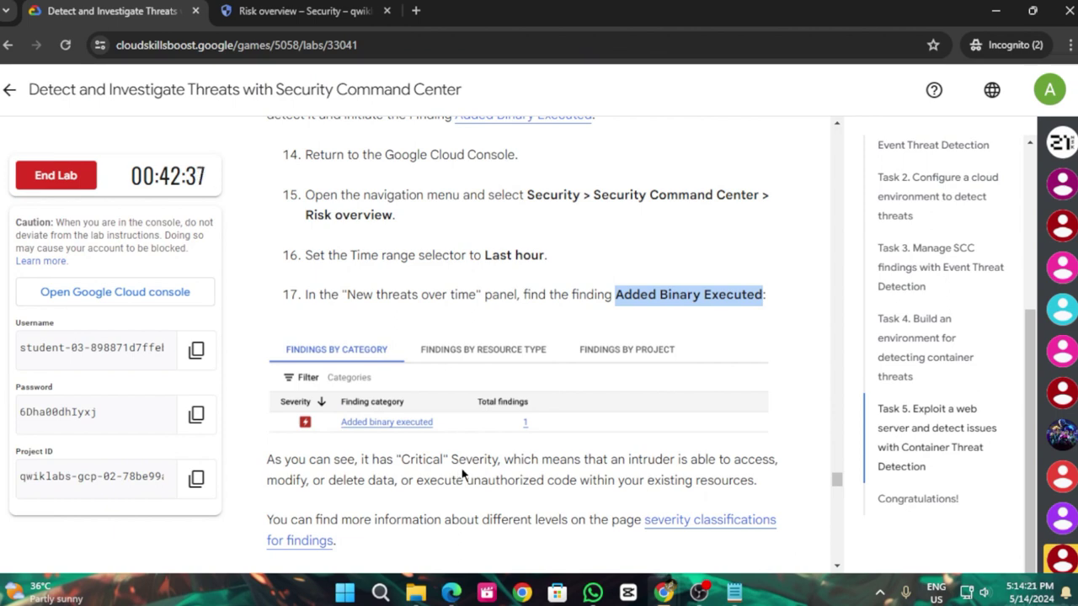
pyautogui.scroll(-3, 509, 464)
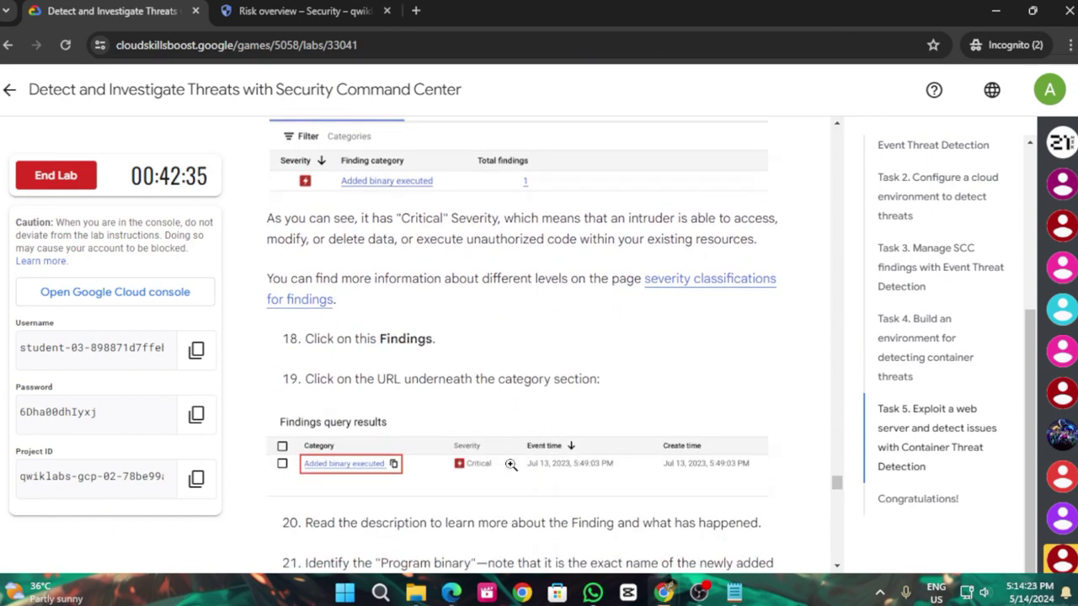
pyautogui.scroll(-1, 510, 464)
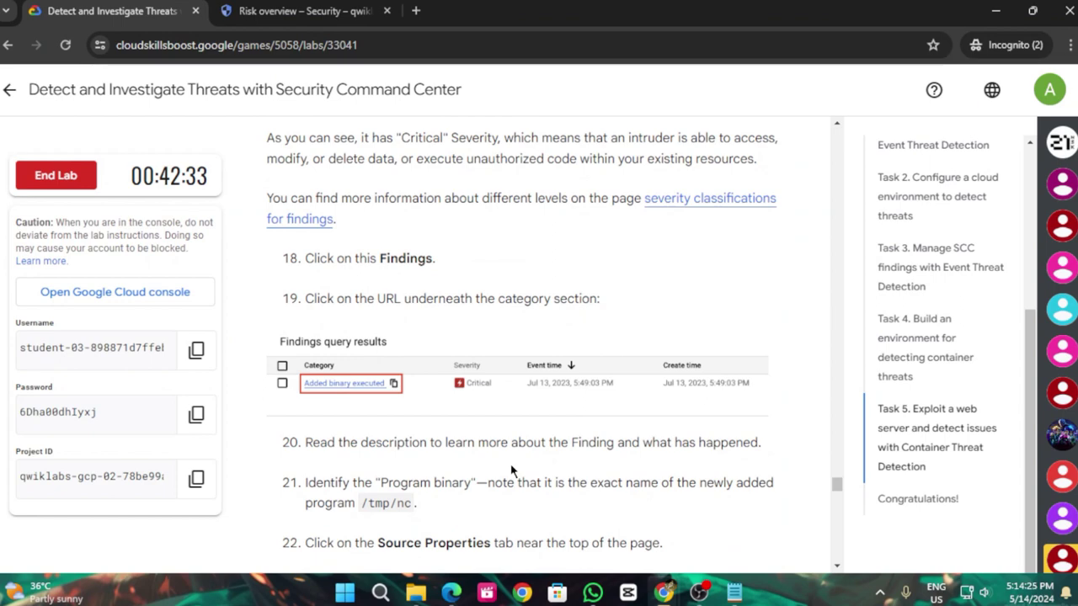
pyautogui.scroll(-1, 512, 470)
# Open the console's Findings page and set its time range to Last hour
pyautogui.click(303, 10)
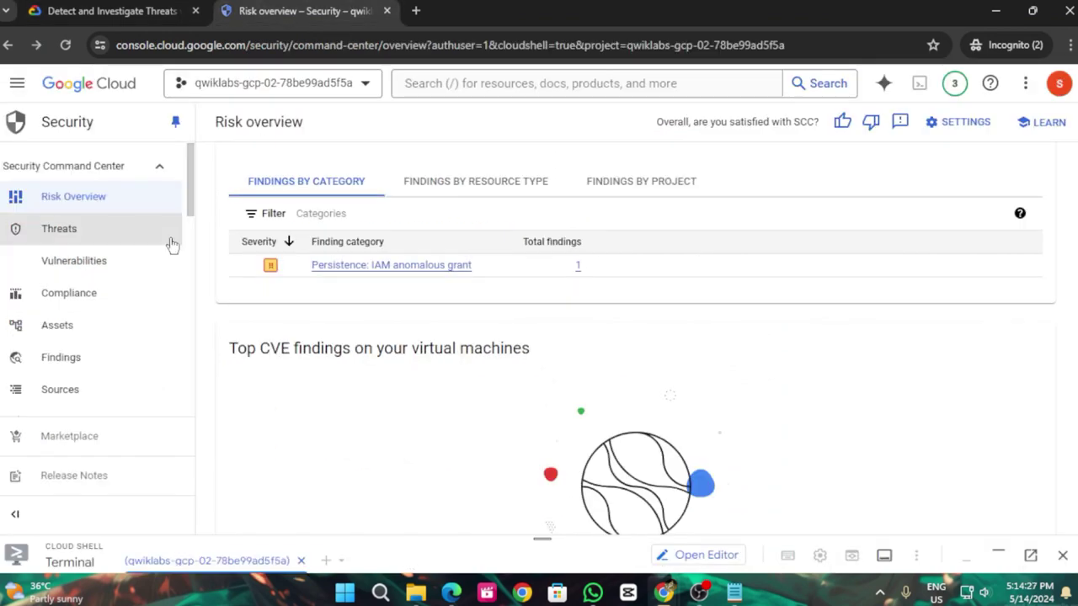
pyautogui.click(76, 364)
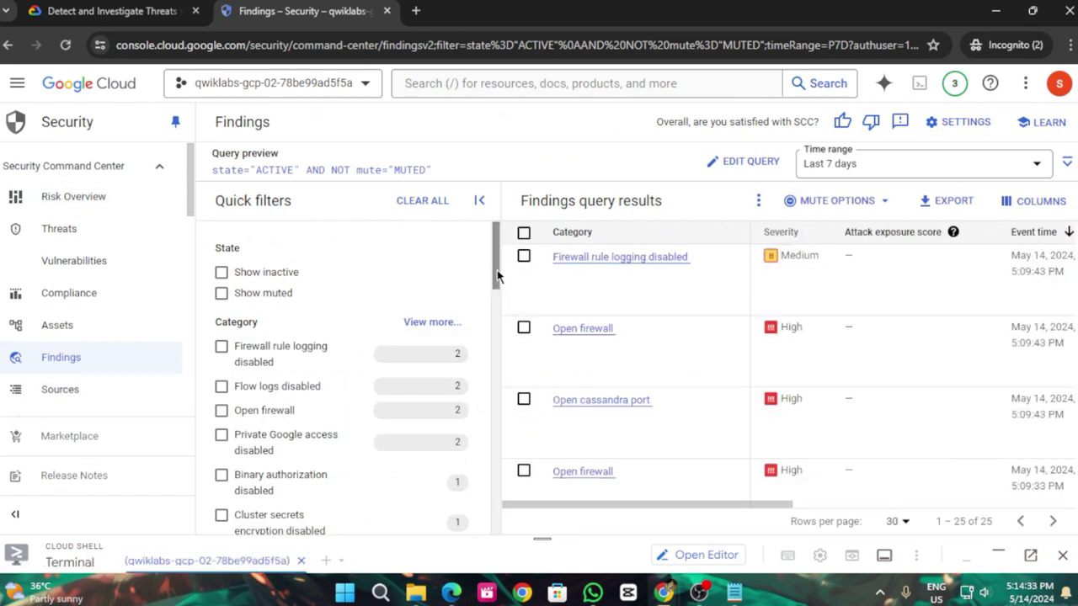
pyautogui.click(906, 169)
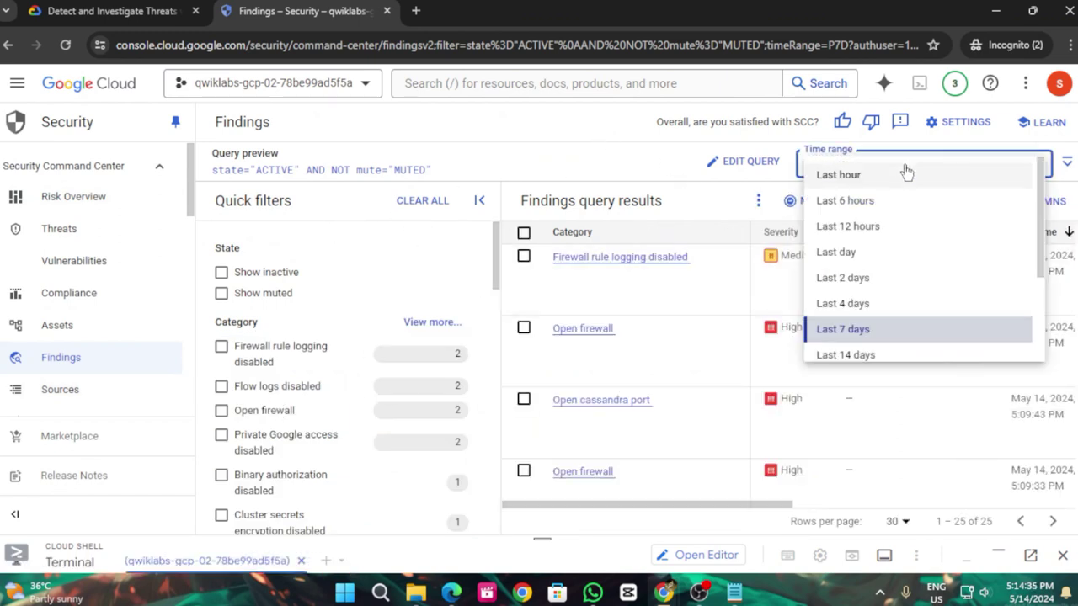
pyautogui.click(871, 178)
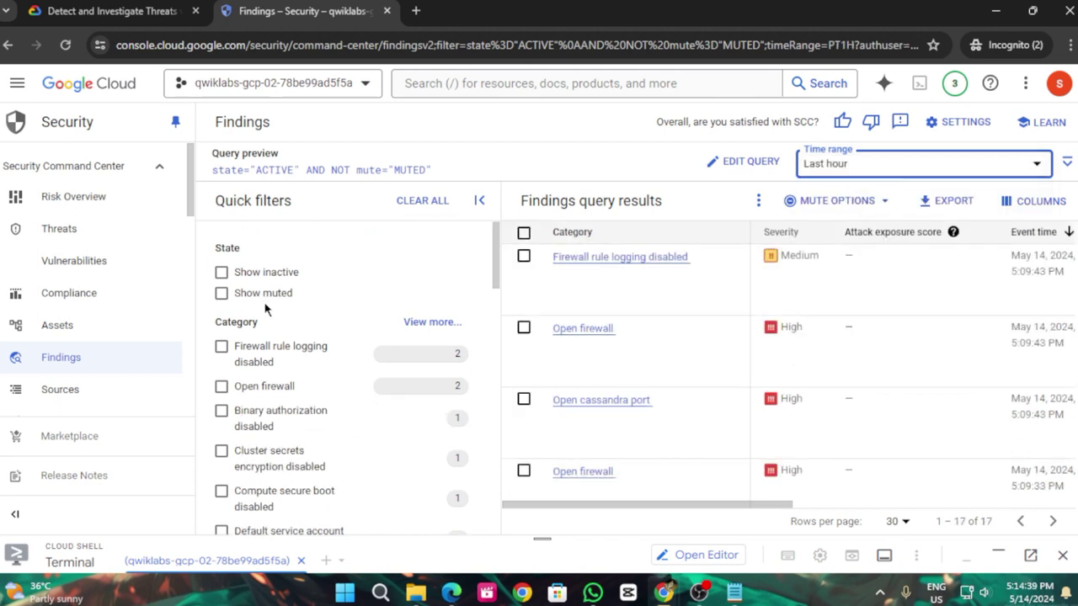
# Reread the lab's steps 18 to 23 on opening and investigating the Added binary executed finding
pyautogui.click(68, 10)
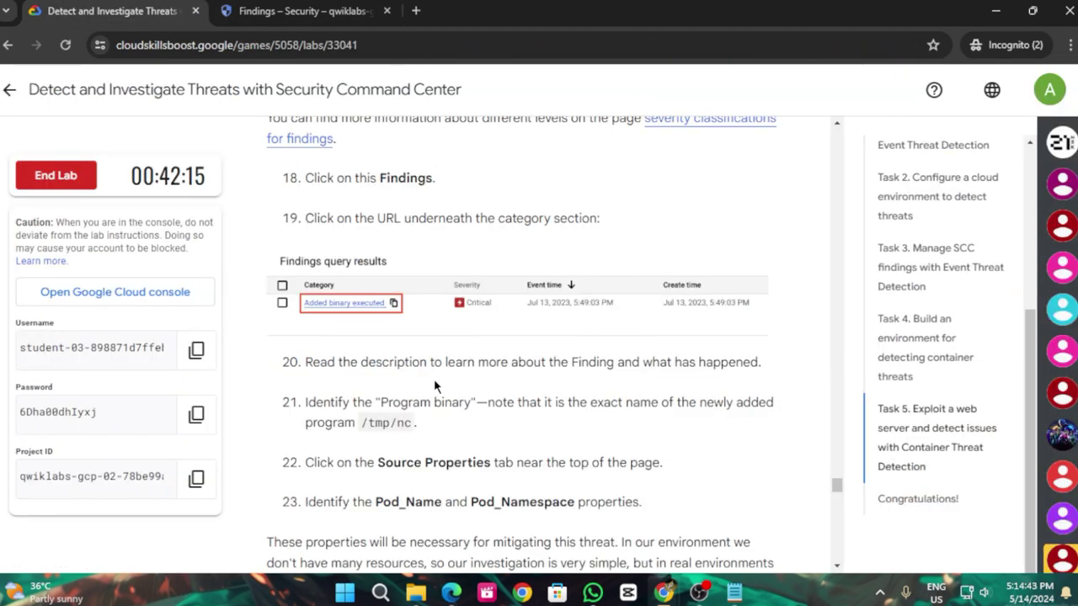
pyautogui.scroll(-1, 637, 389)
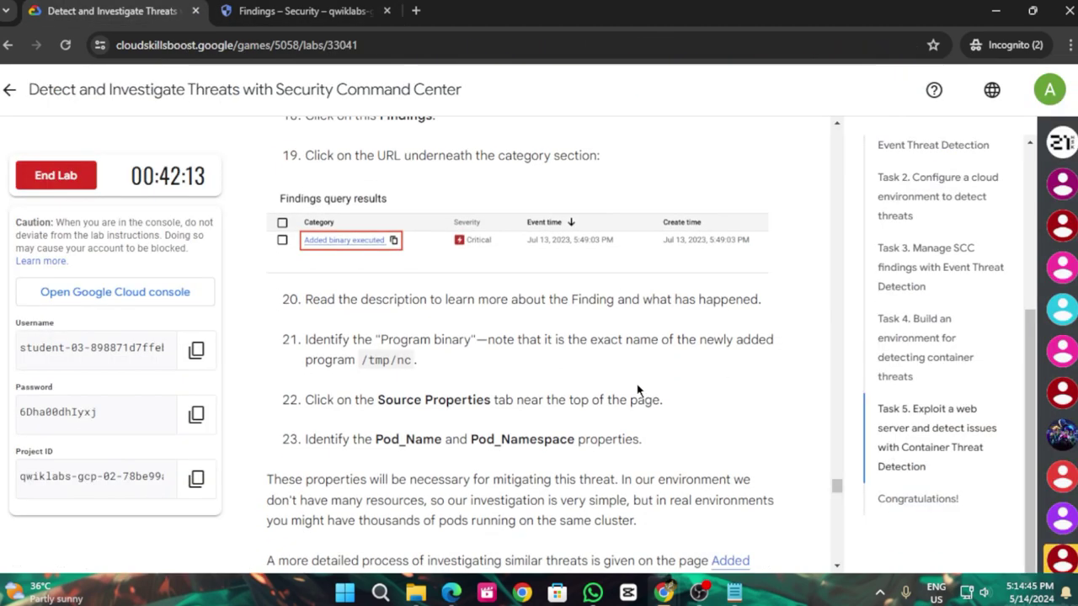
pyautogui.scroll(1, 691, 376)
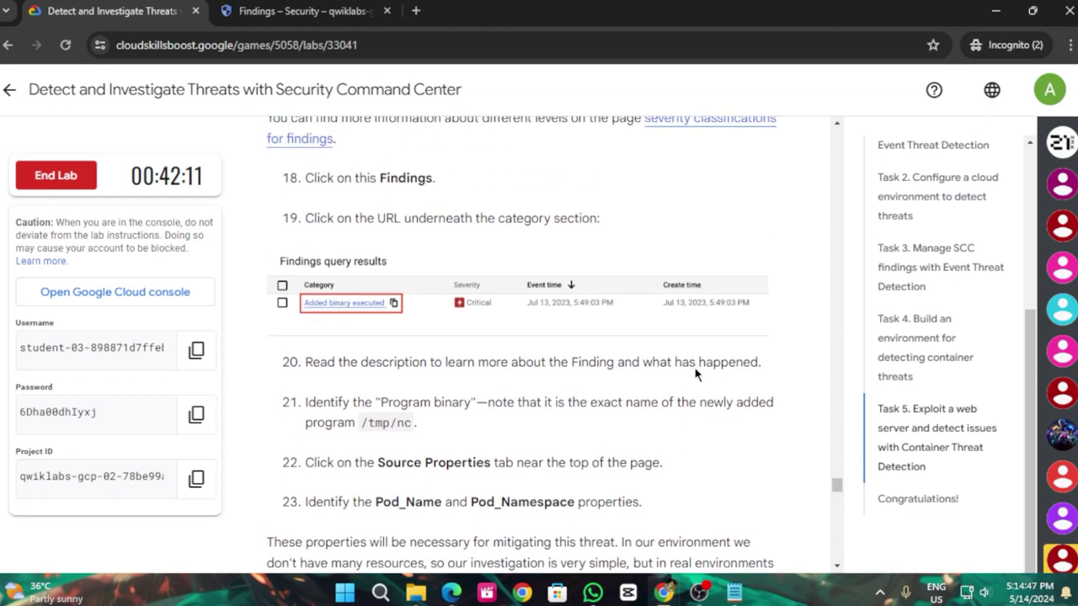
# Look through the Last hour findings query results in the console for the Added binary executed finding
pyautogui.click(295, 11)
pyautogui.scroll(-5, 643, 404)
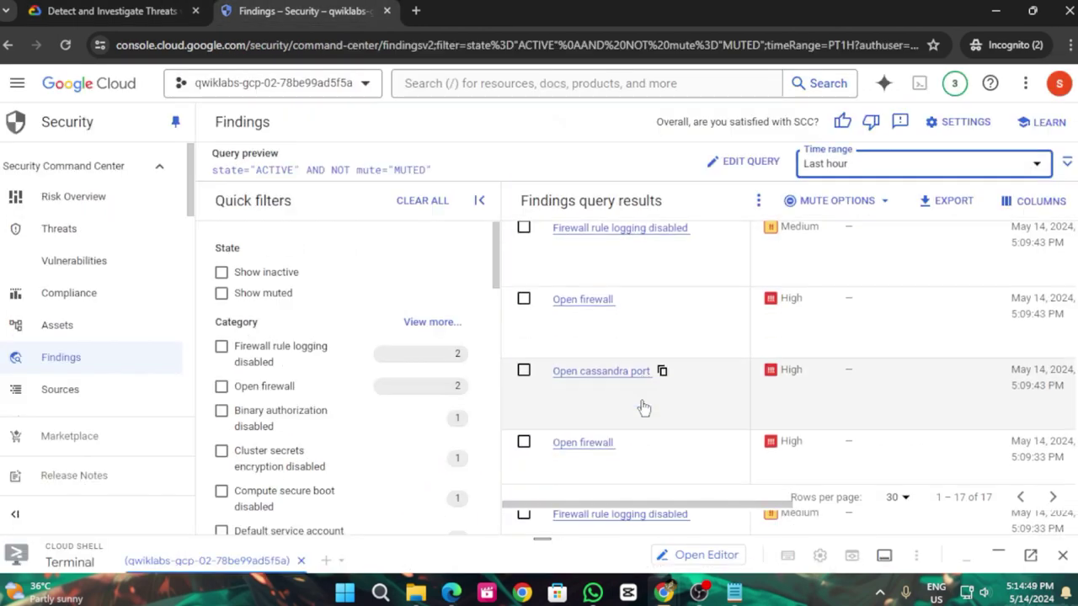
pyautogui.scroll(-7, 652, 412)
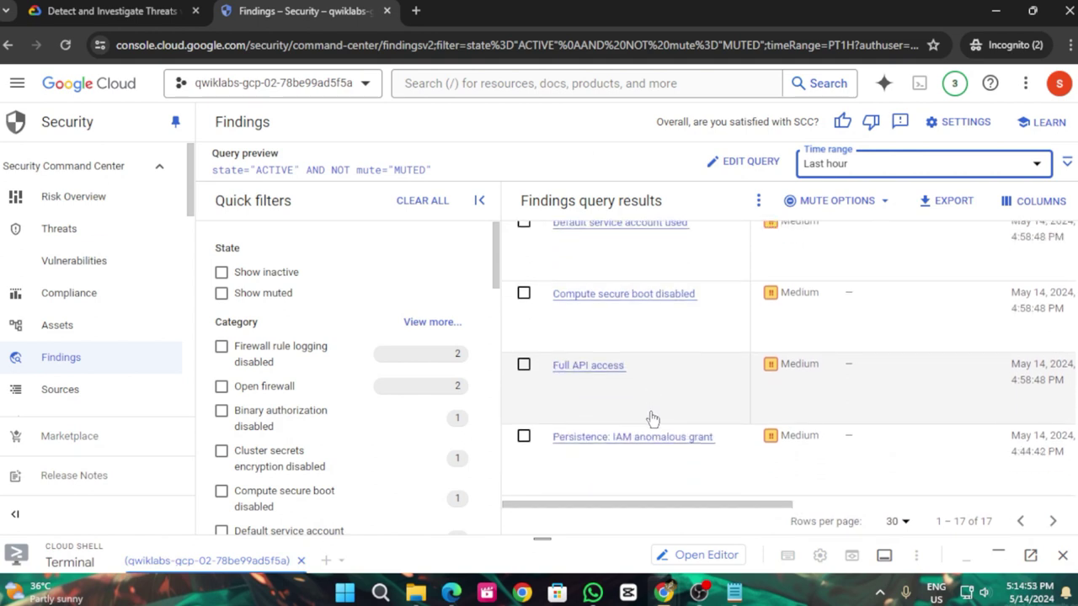
pyautogui.scroll(6, 653, 418)
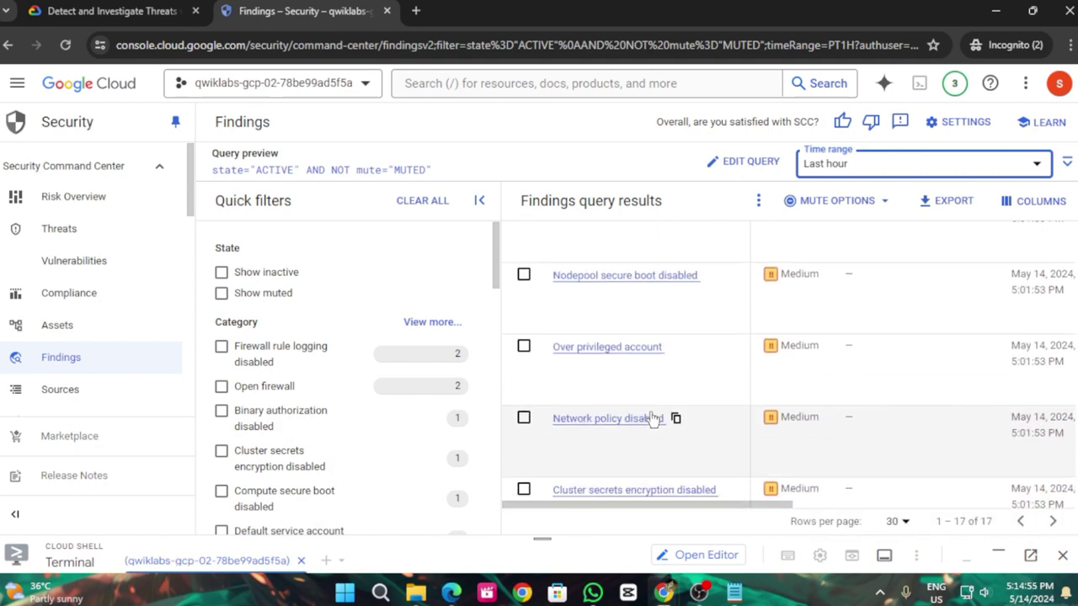
pyautogui.scroll(7, 653, 419)
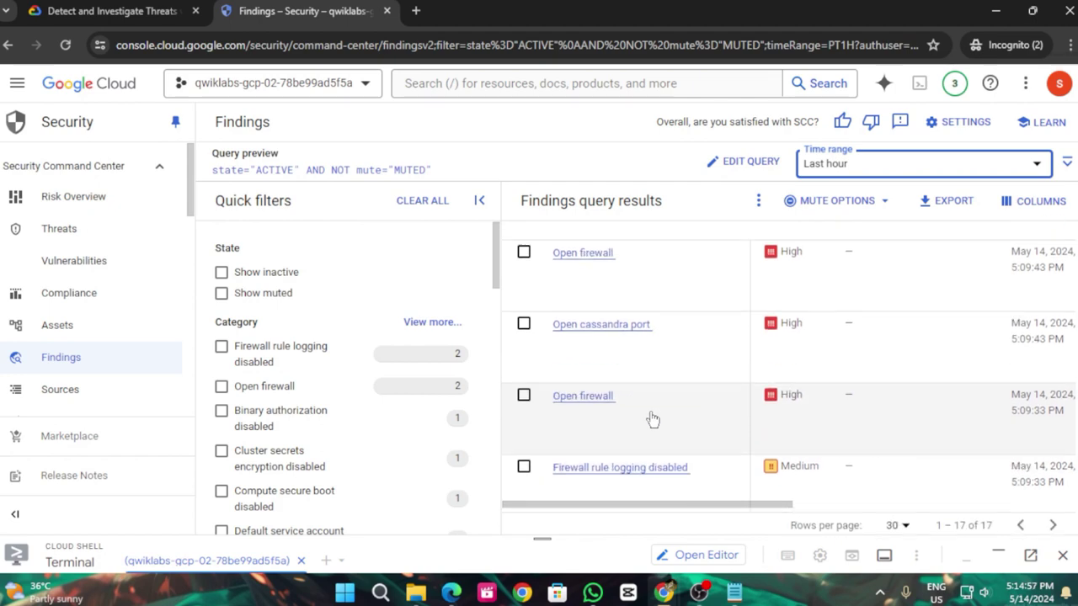
pyautogui.scroll(1, 652, 419)
pyautogui.scroll(-10, 506, 444)
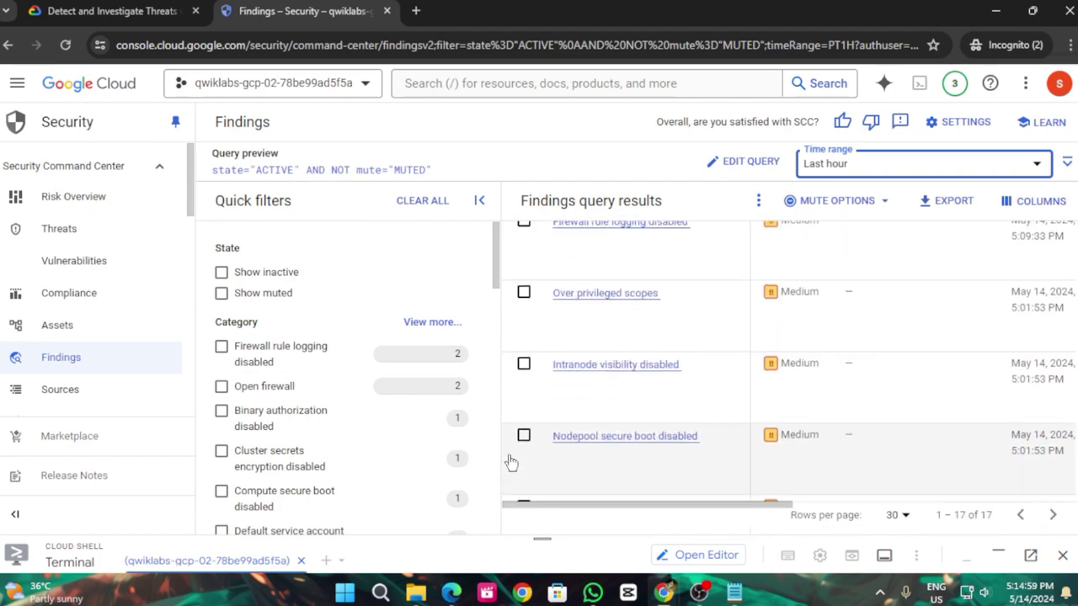
pyautogui.scroll(-2, 609, 464)
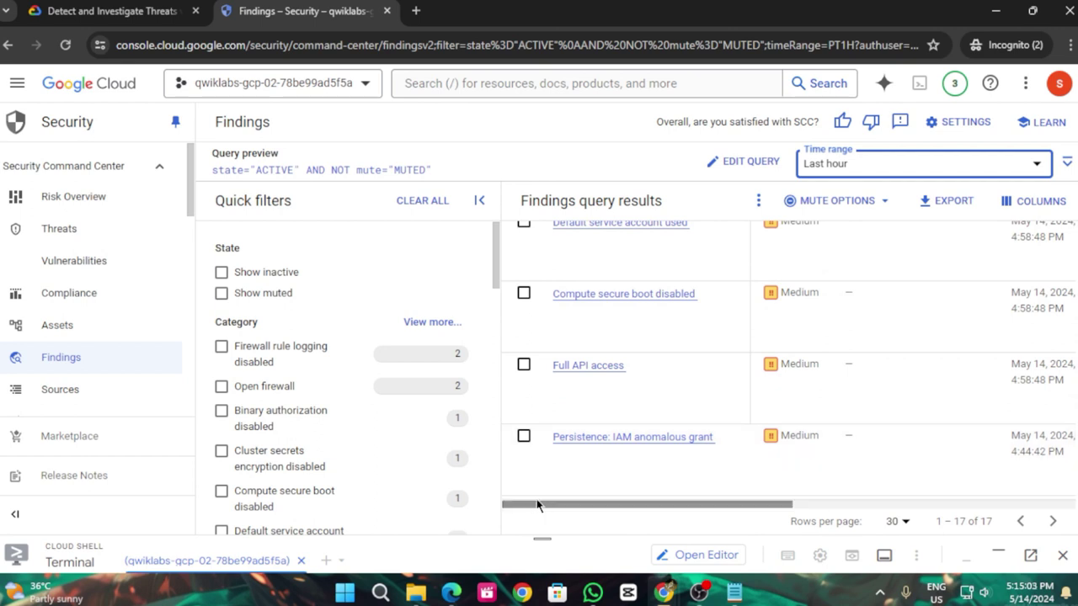
pyautogui.moveTo(539, 505)
pyautogui.mouseDown()
pyautogui.moveTo(640, 500)
pyautogui.moveTo(577, 512)
pyautogui.moveTo(539, 505)
pyautogui.mouseUp()
pyautogui.scroll(-3, 356, 459)
pyautogui.scroll(-3, 353, 469)
pyautogui.scroll(10, 294, 320)
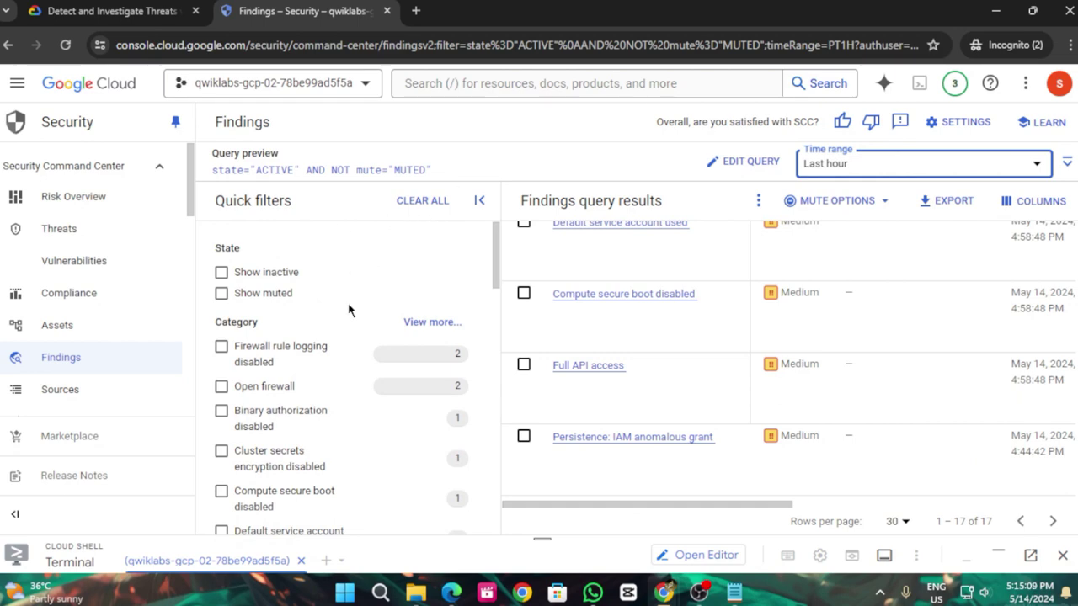
# Search the full category list of the quick filters for "Added Binary Executed" and apply the category selection
pyautogui.click(433, 322)
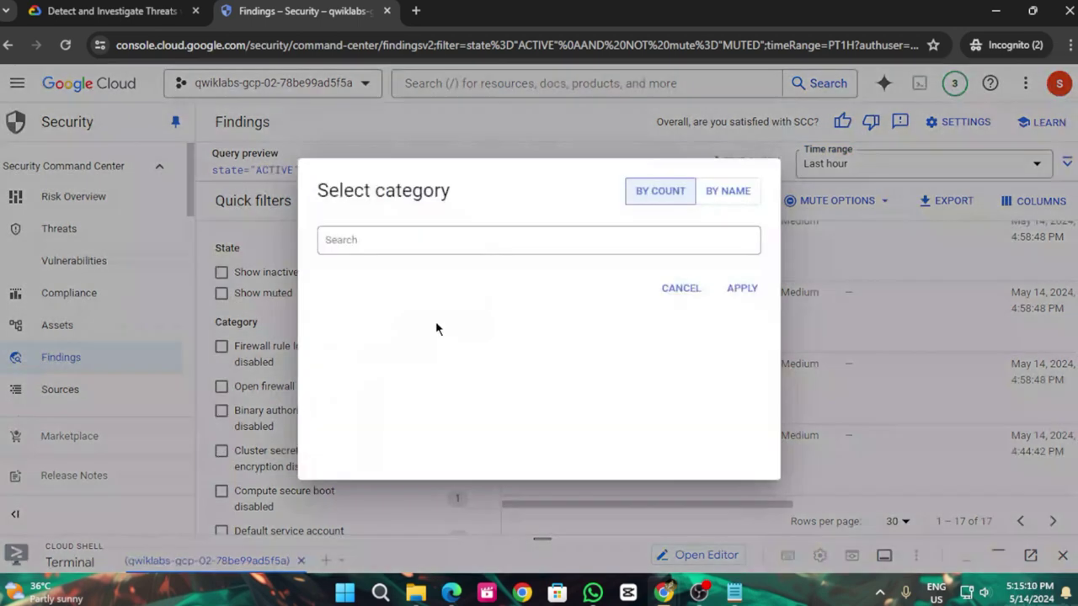
pyautogui.click(413, 242)
pyautogui.write('Added Binary Executed')
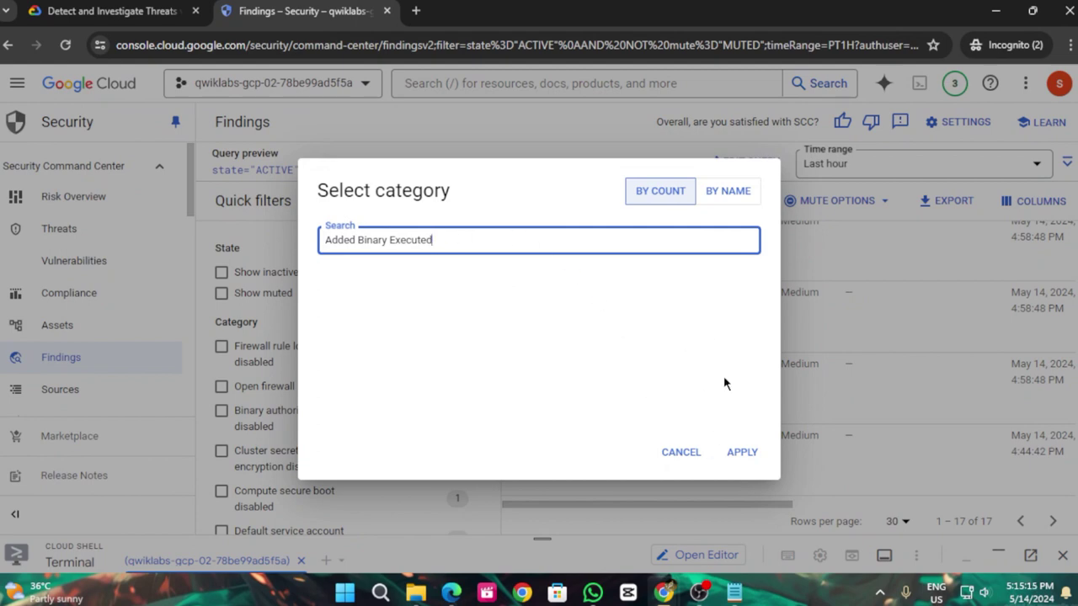
pyautogui.click(740, 451)
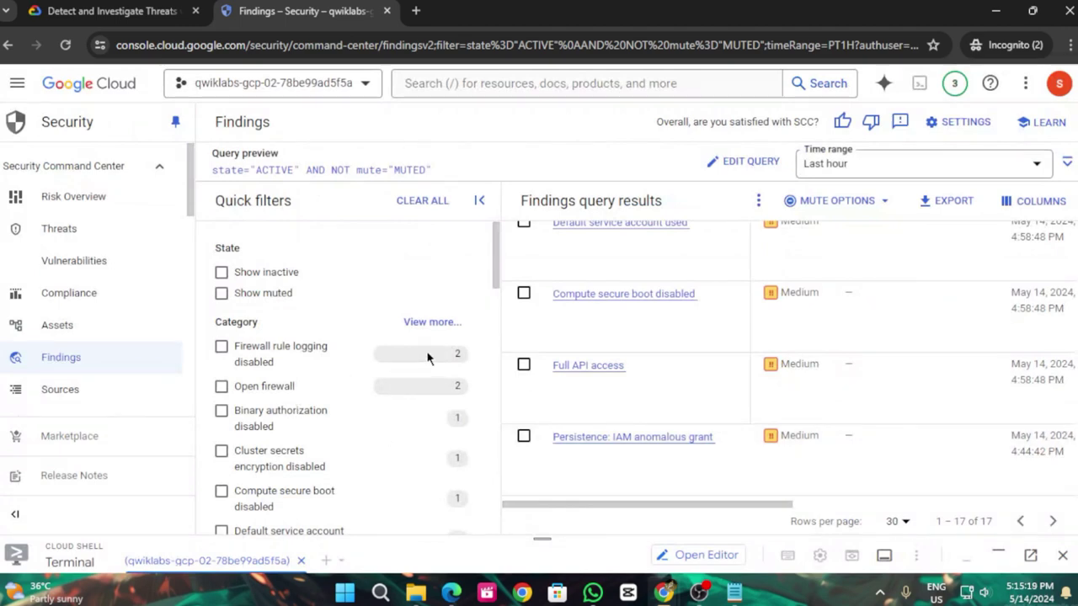
# Check the quick filter categories and the findings query results again for Added binary executed
pyautogui.scroll(5, 614, 278)
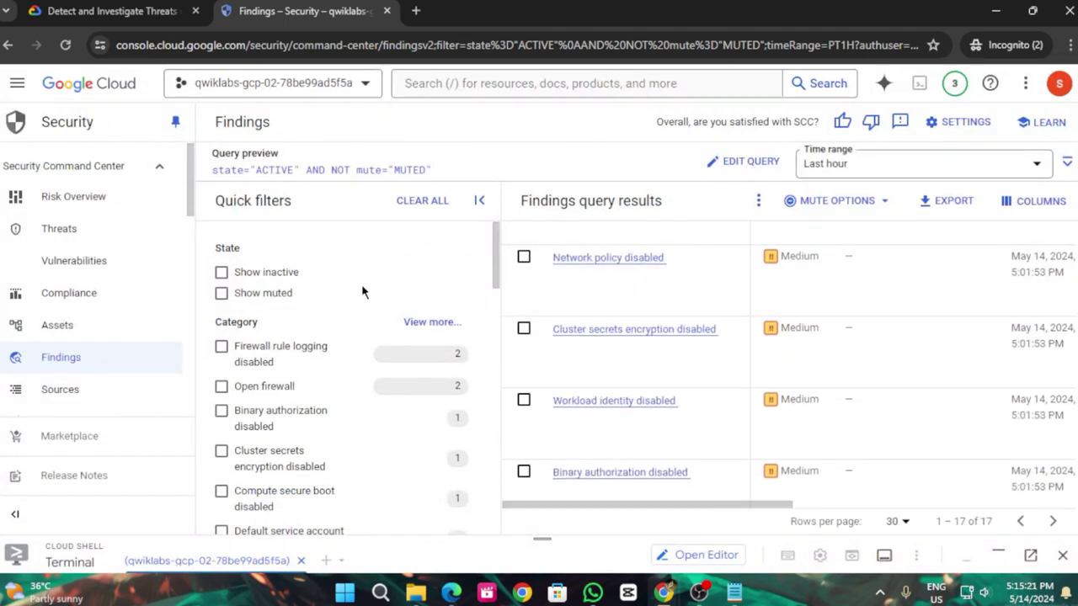
pyautogui.scroll(-2, 361, 289)
pyautogui.scroll(5, 681, 342)
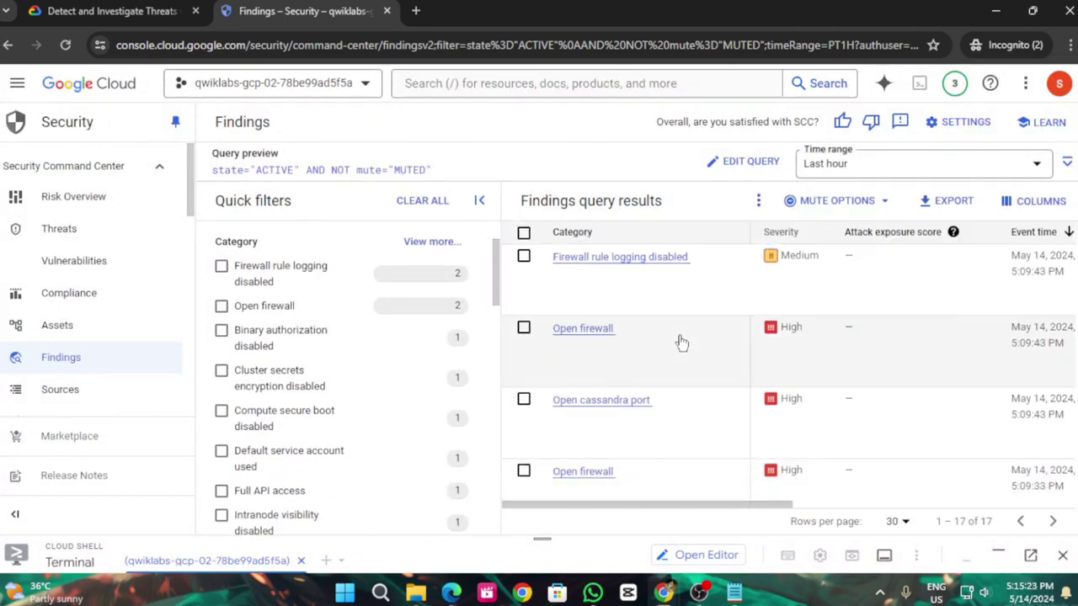
pyautogui.scroll(-10, 681, 342)
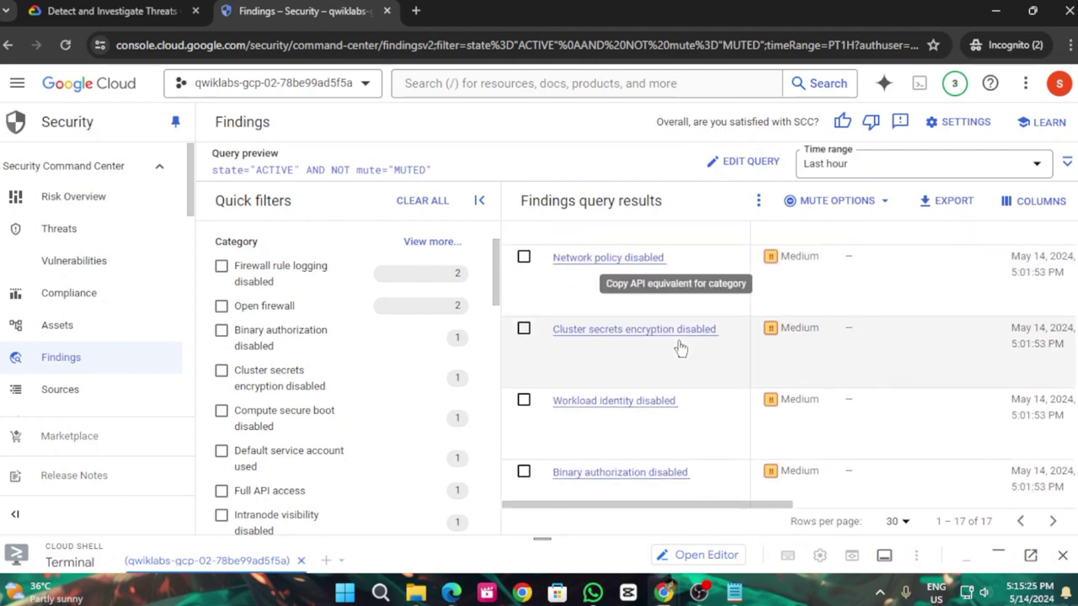
pyautogui.scroll(-4, 680, 348)
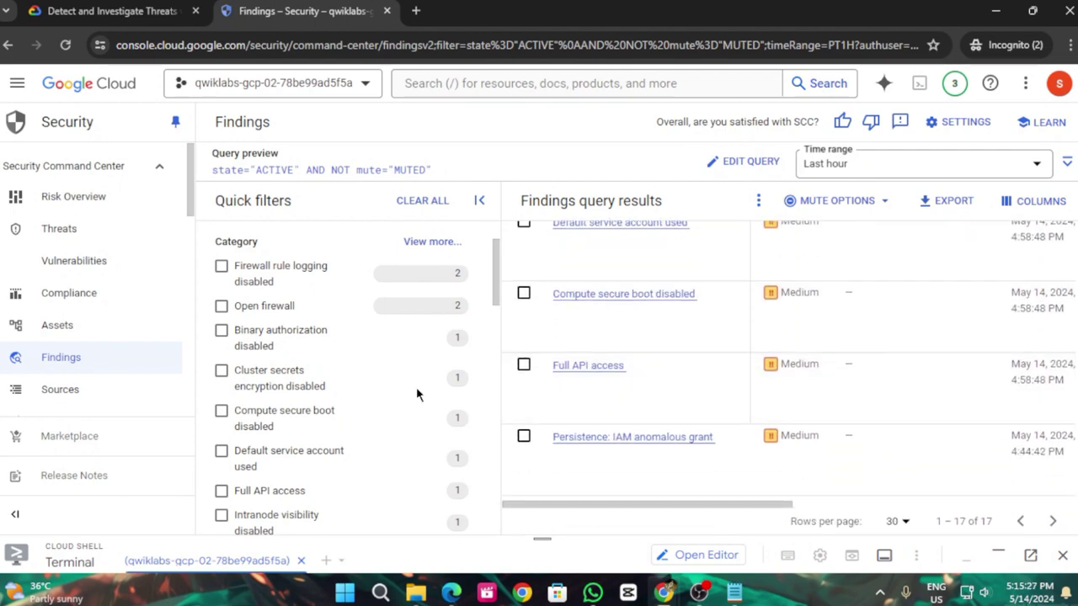
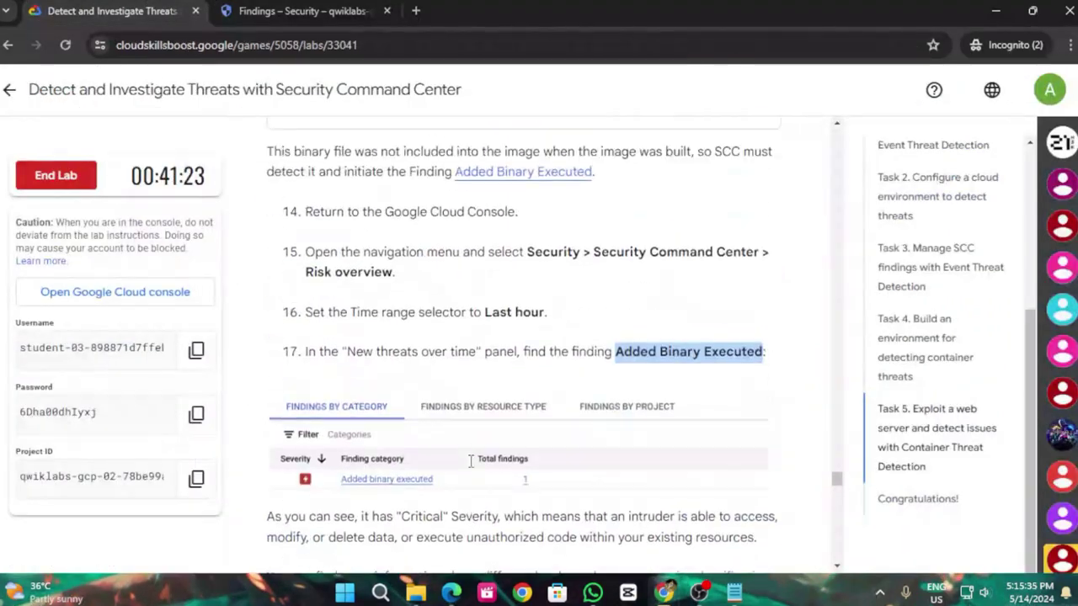
# Review the lab's Task 5 instructions from the initial exploit command through to step 28 on arranging the SSH windows
pyautogui.scroll(7, 471, 461)
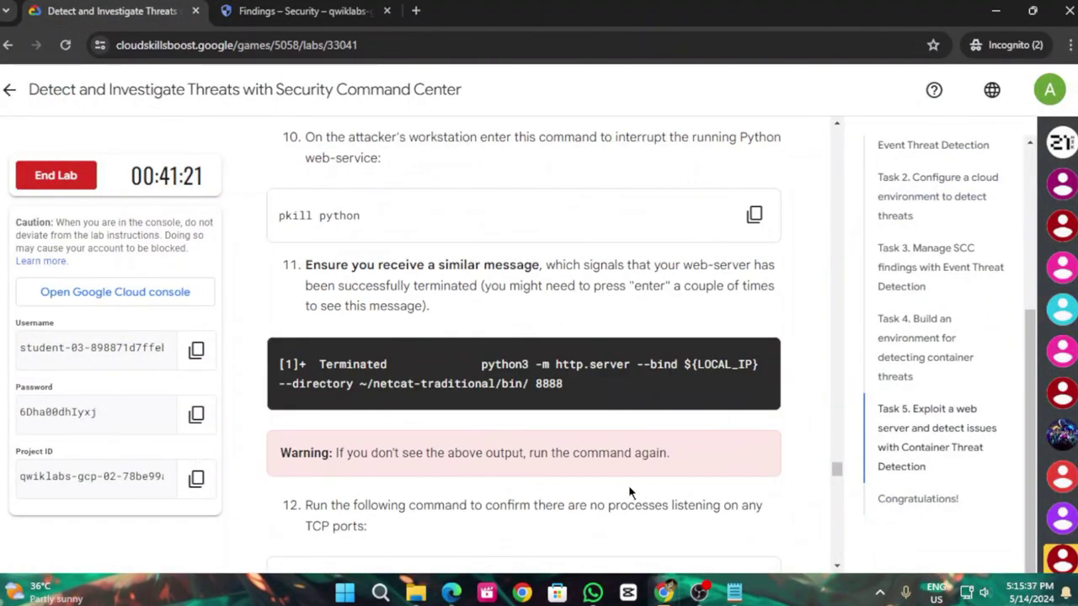
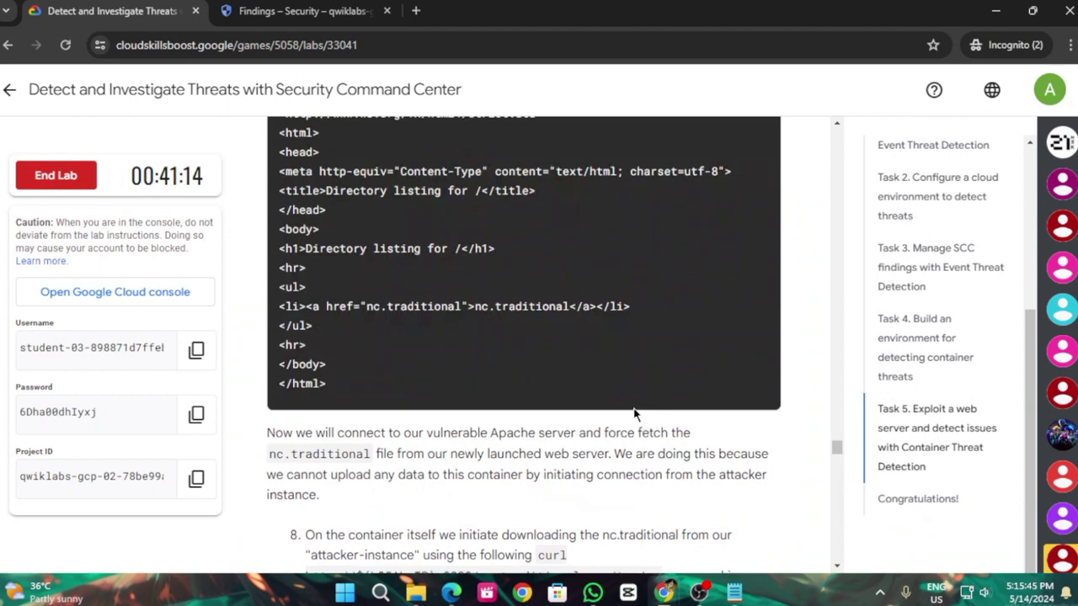
pyautogui.scroll(1, 635, 413)
pyautogui.scroll(4, 633, 410)
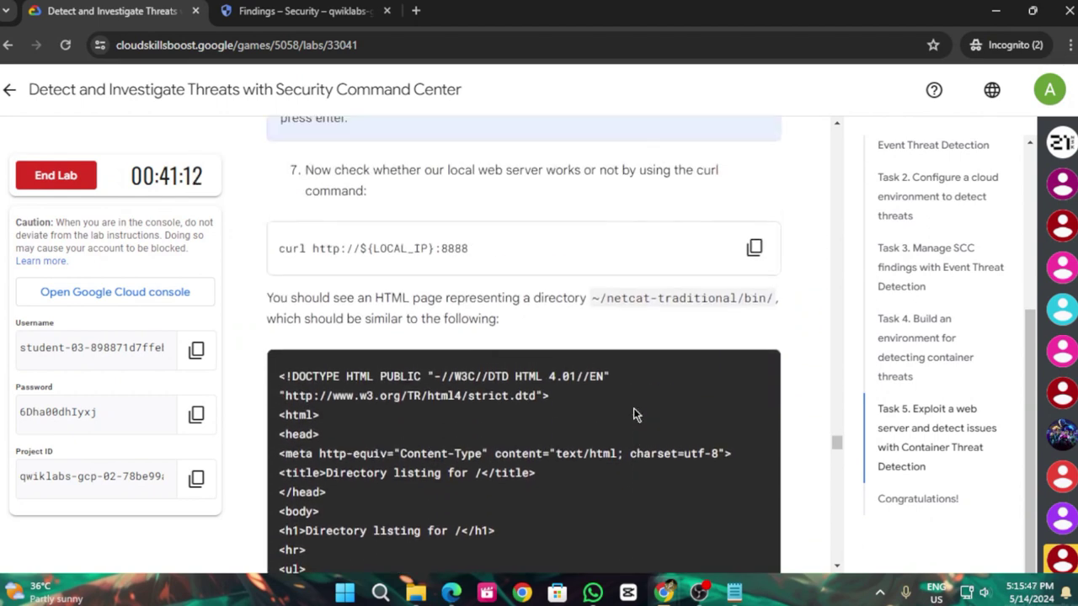
pyautogui.scroll(5, 634, 409)
pyautogui.scroll(3, 633, 409)
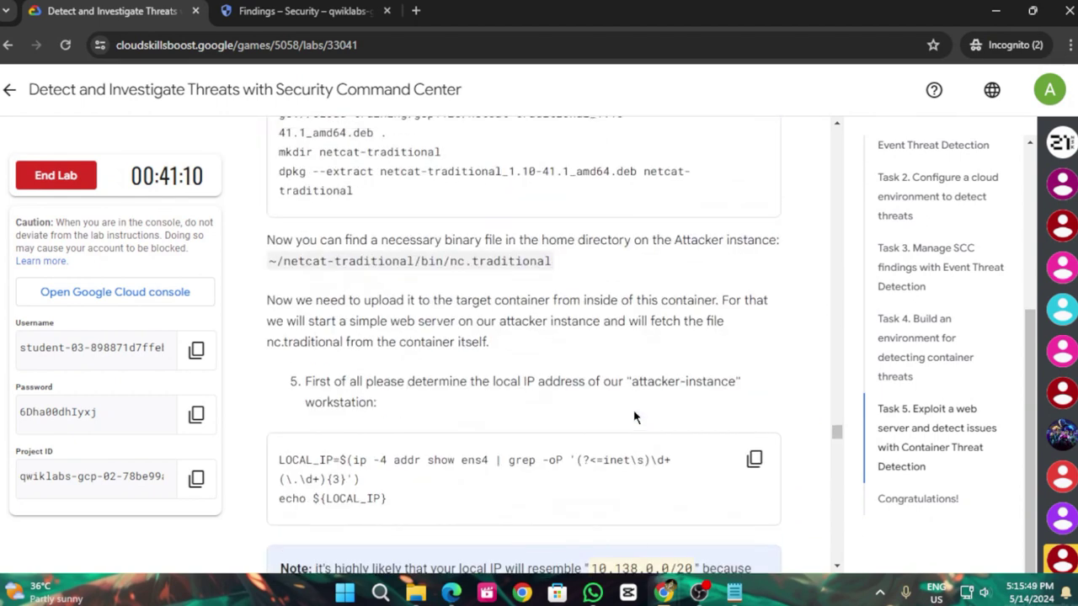
pyautogui.scroll(2, 634, 413)
pyautogui.scroll(9, 633, 409)
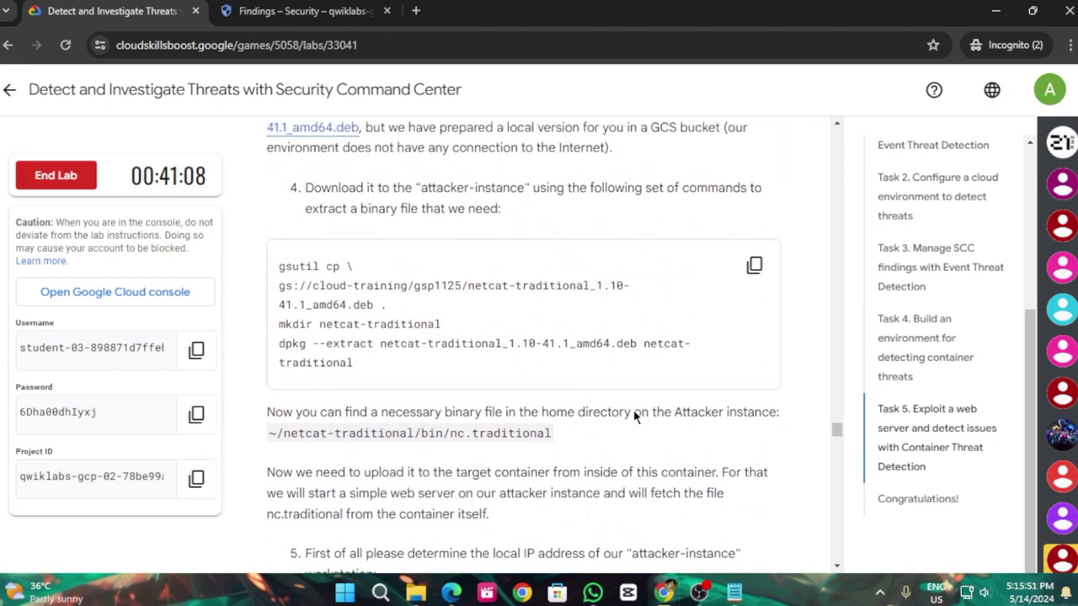
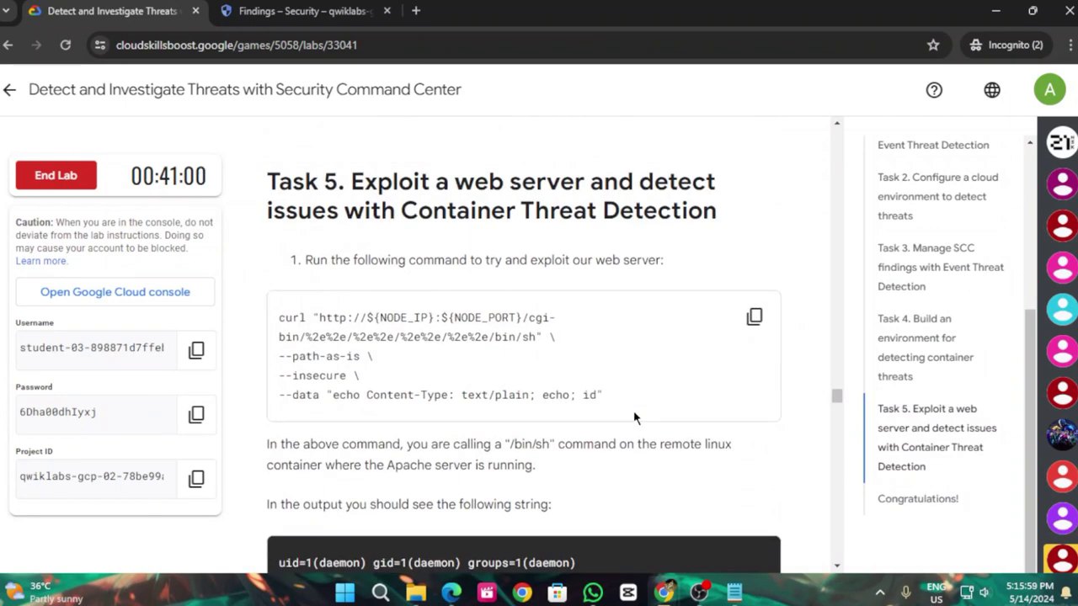
pyautogui.scroll(-9, 633, 416)
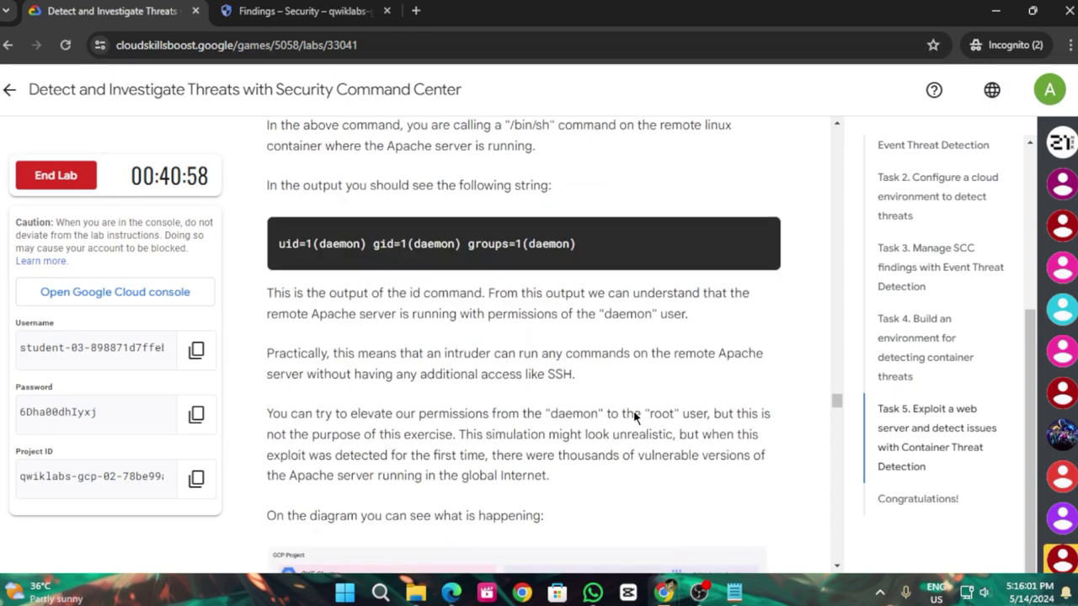
pyautogui.scroll(-20, 621, 433)
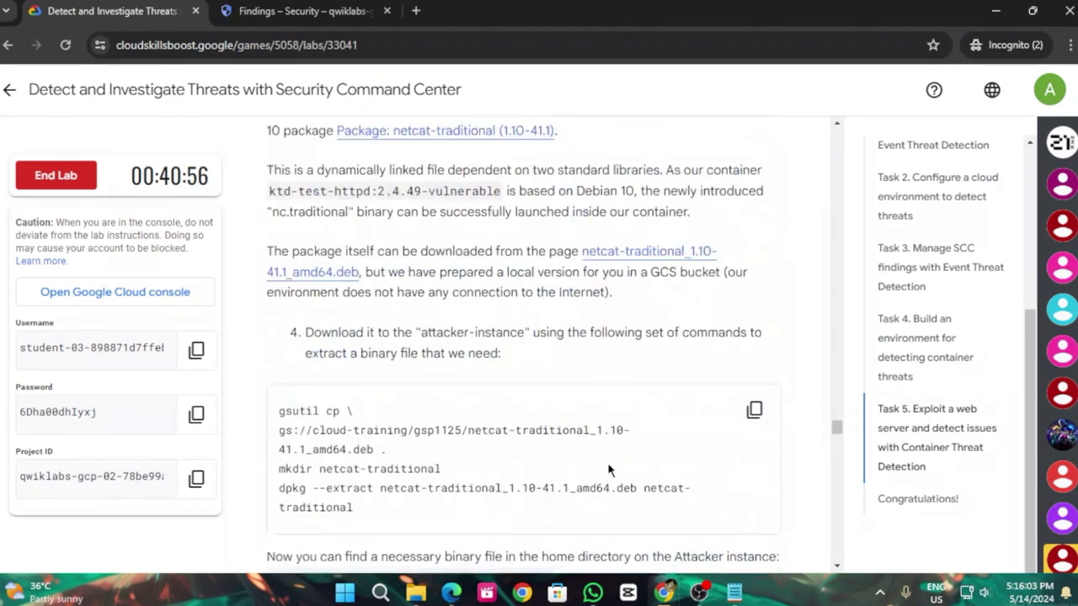
pyautogui.scroll(-20, 341, 386)
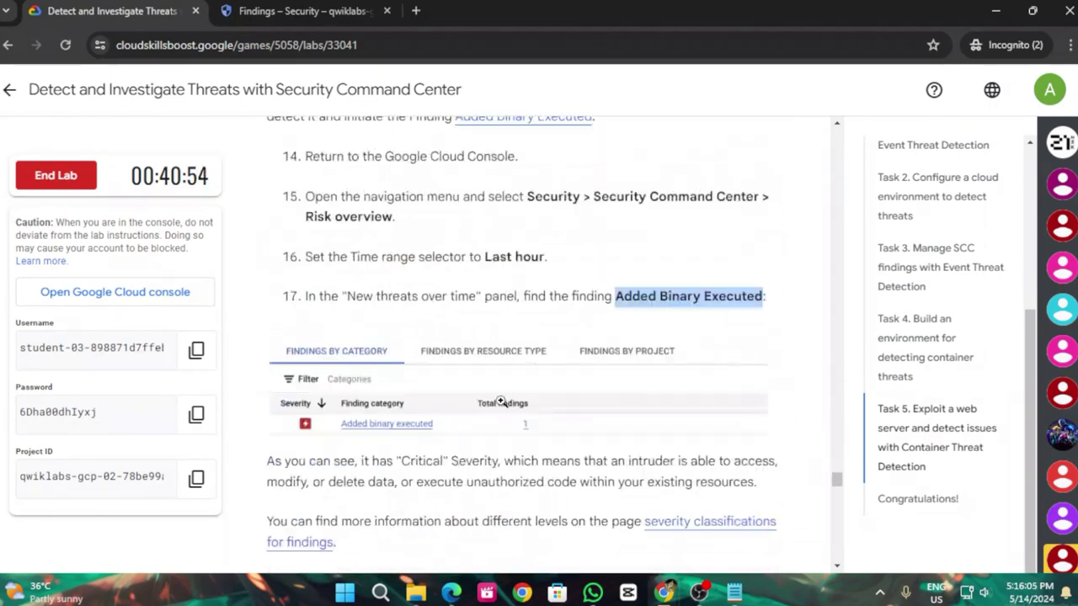
pyautogui.scroll(-5, 491, 377)
pyautogui.scroll(5, 491, 377)
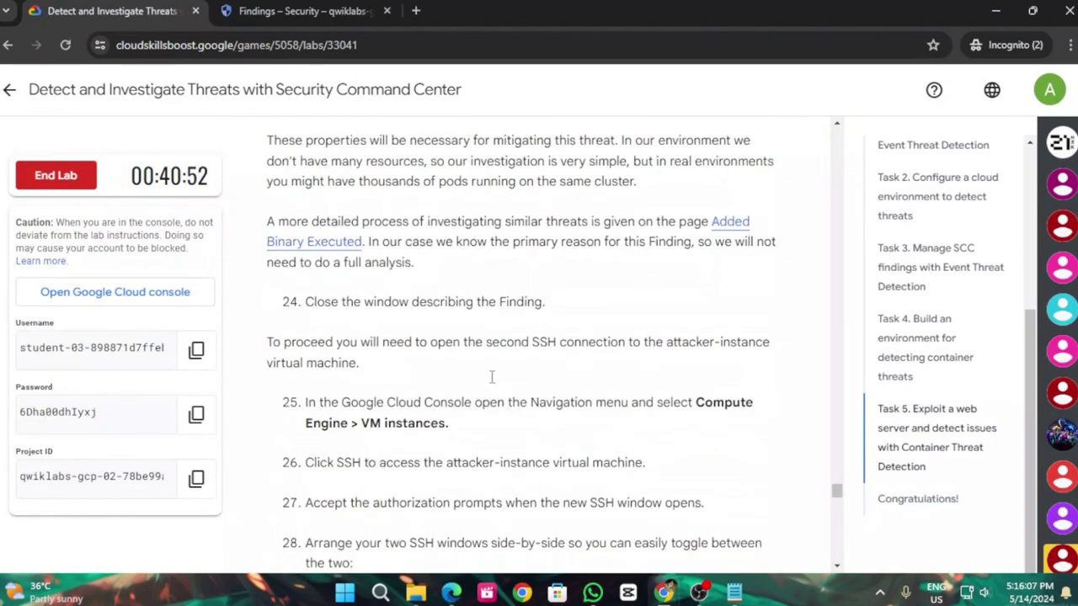
# Review the lab's Task 5 instructions on inspecting the Added binary executed finding and opening a second SSH connection
pyautogui.scroll(-3, 501, 385)
pyautogui.scroll(8, 502, 386)
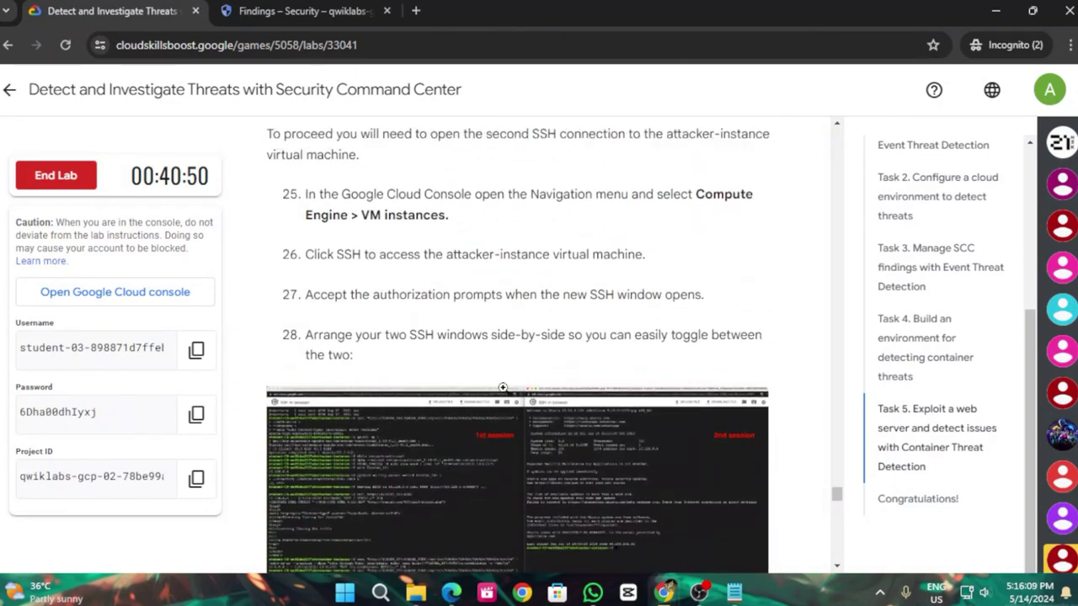
pyautogui.scroll(-1, 503, 388)
pyautogui.scroll(-5, 504, 389)
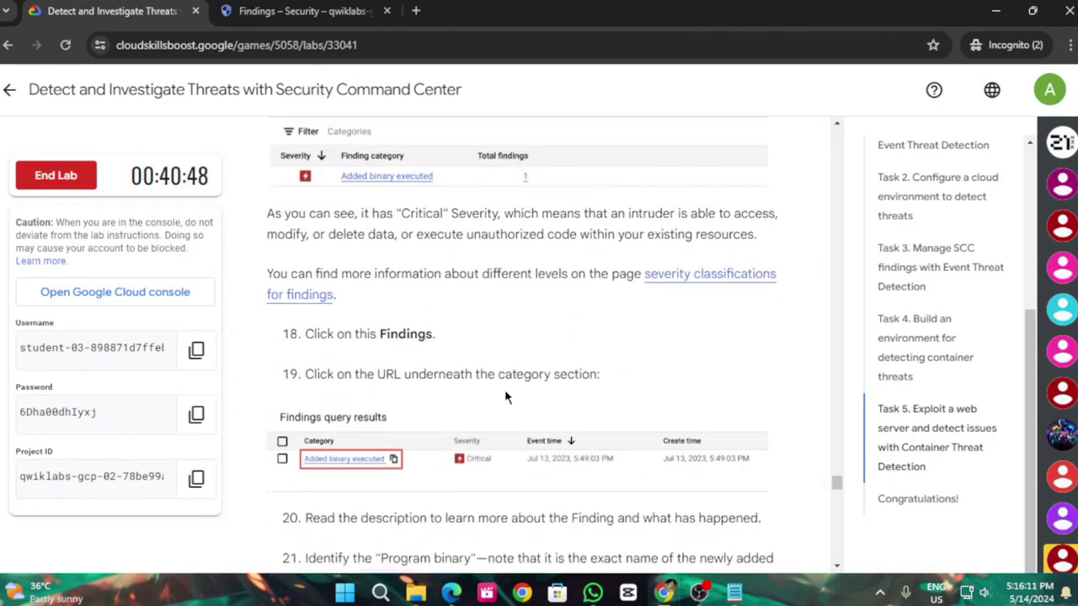
pyautogui.scroll(-2, 504, 390)
pyautogui.scroll(2, 505, 390)
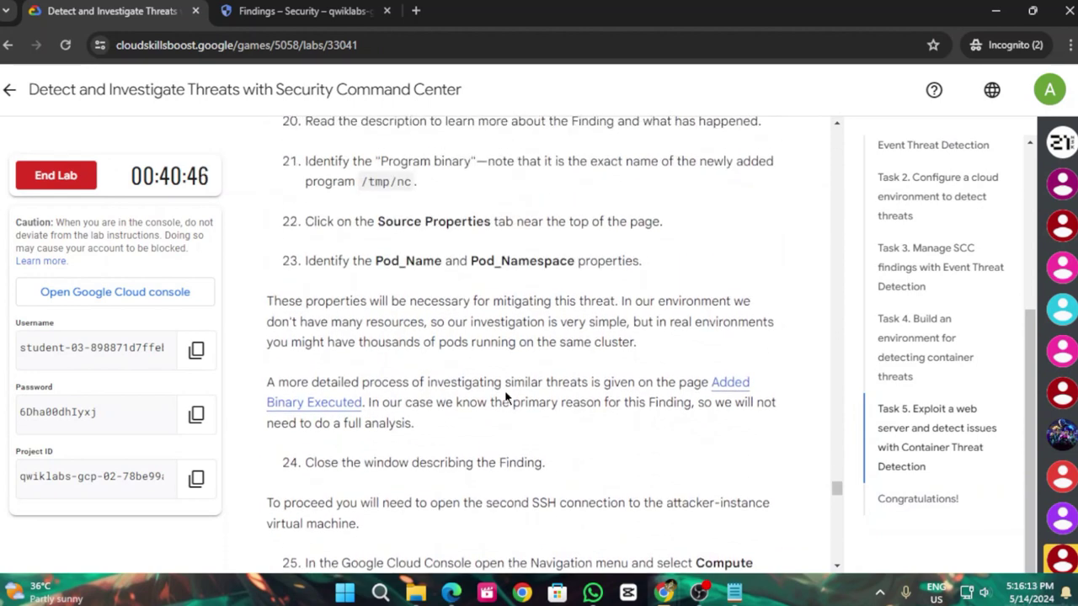
pyautogui.scroll(-5, 502, 390)
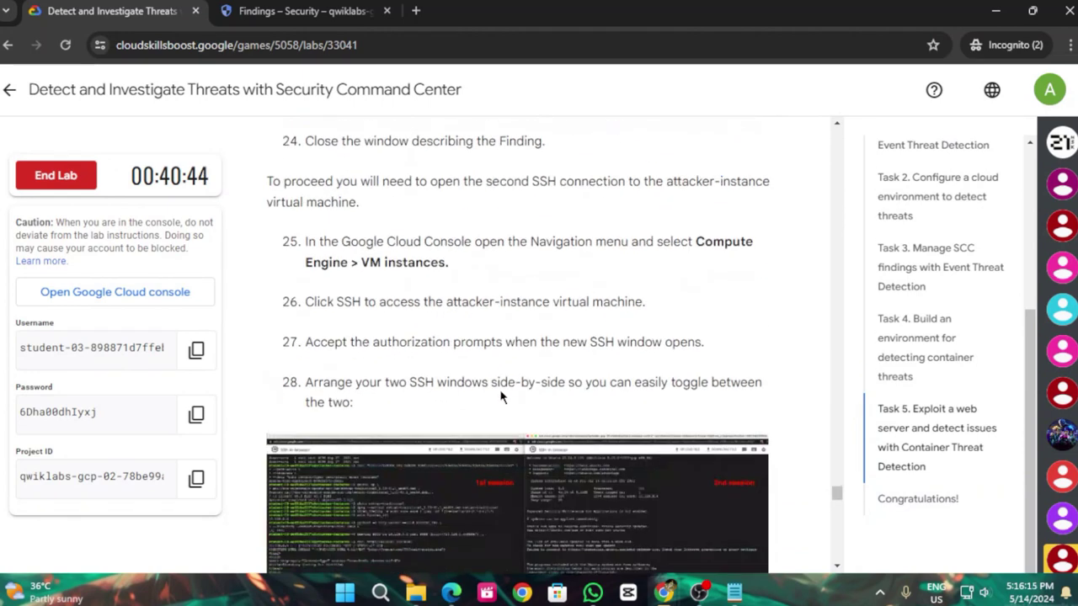
pyautogui.scroll(2, 418, 255)
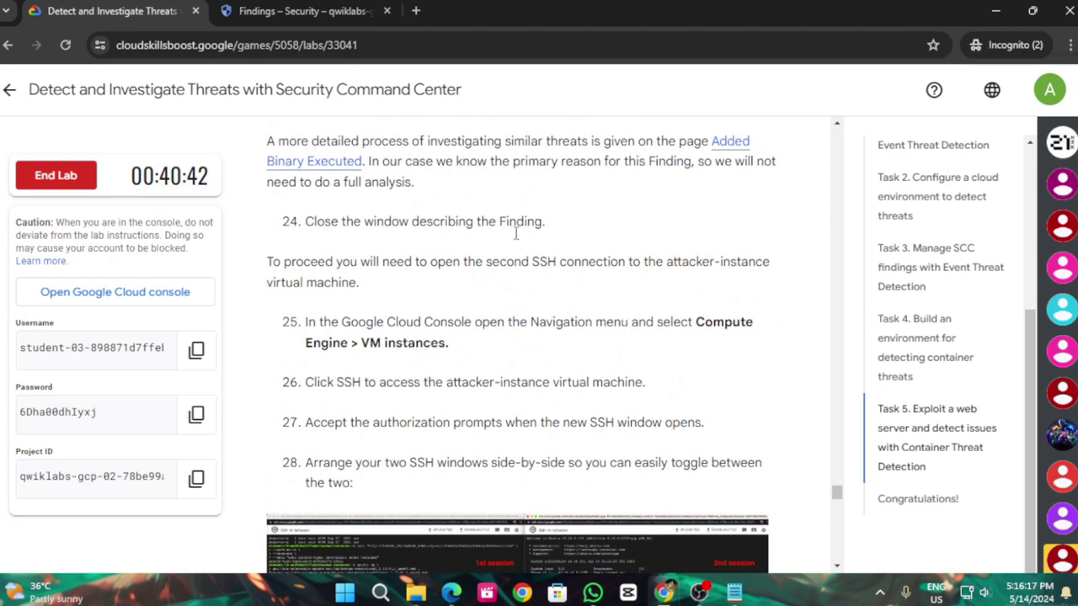
# Switch to the Google Cloud console and open the Compute Engine VM instances page
pyautogui.click(295, 11)
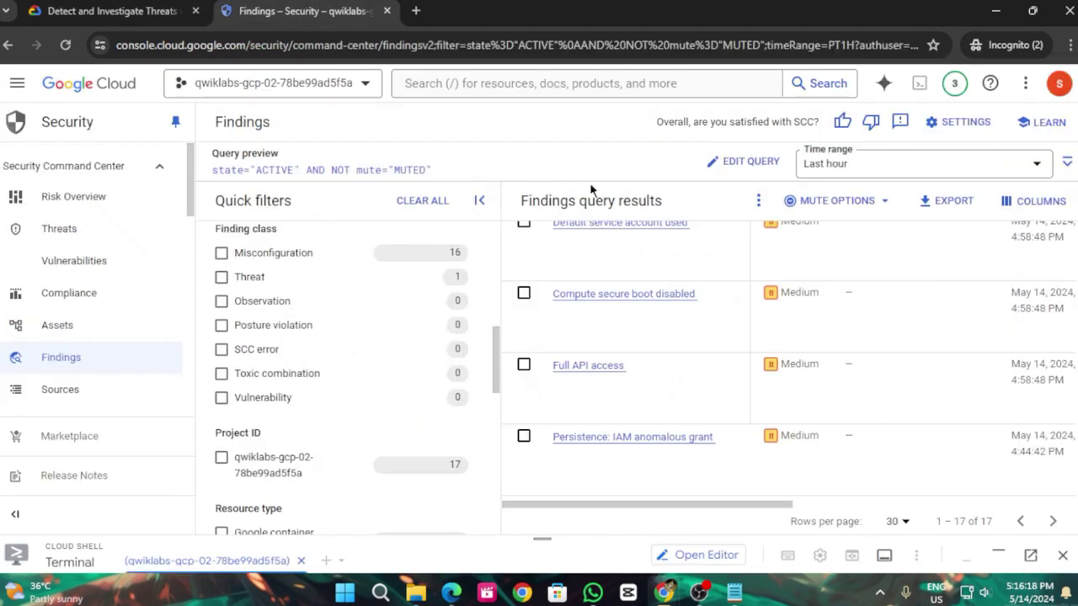
pyautogui.click(17, 83)
pyautogui.moveTo(93, 463)
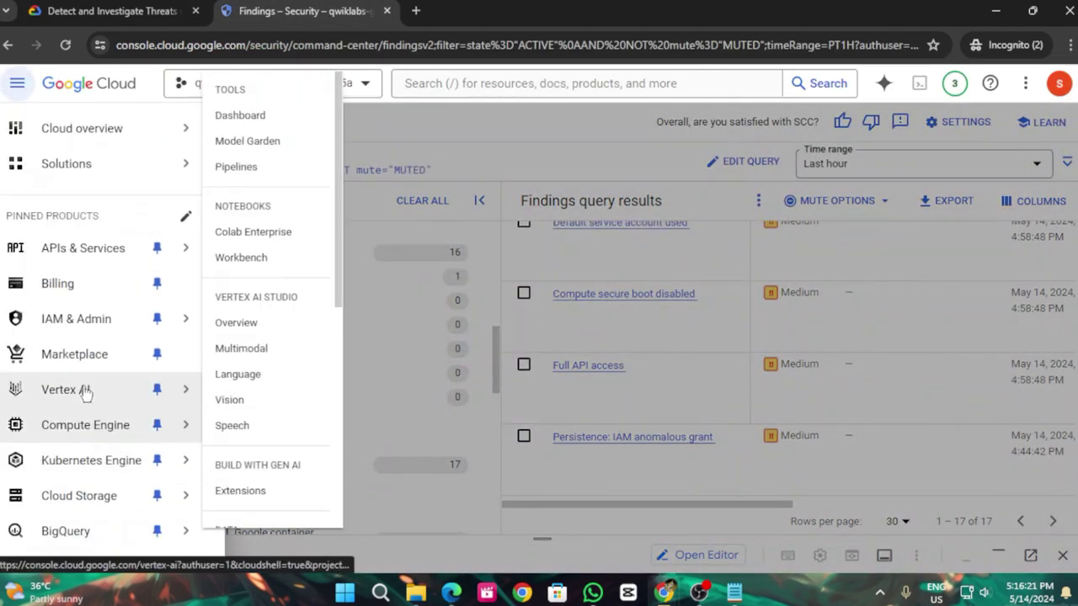
pyautogui.moveTo(90, 429)
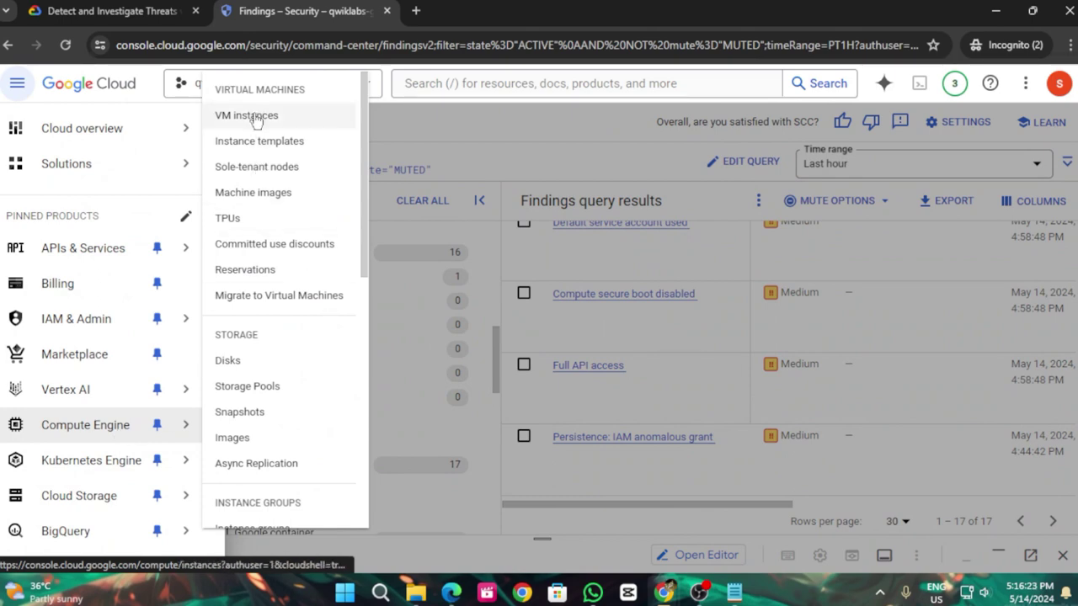
pyautogui.click(294, 113)
# Check lab steps 25 to 28, then open a second SSH-in-browser session to attacker-instance from the VM instances list
pyautogui.hotkey('ctrl', 'pageup')
pyautogui.scroll(-1, 513, 367)
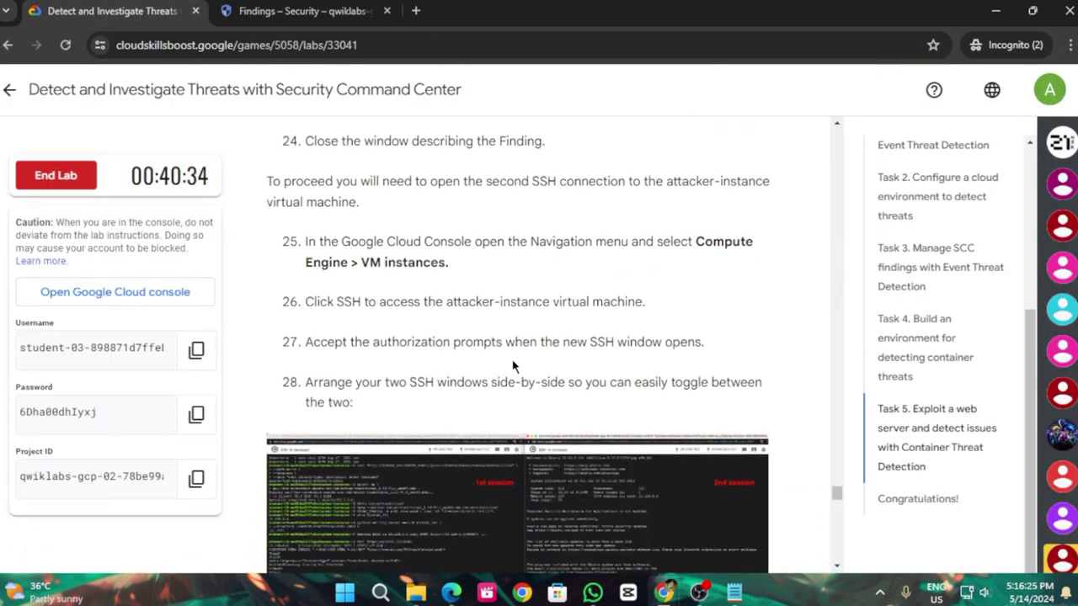
pyautogui.scroll(-2, 516, 365)
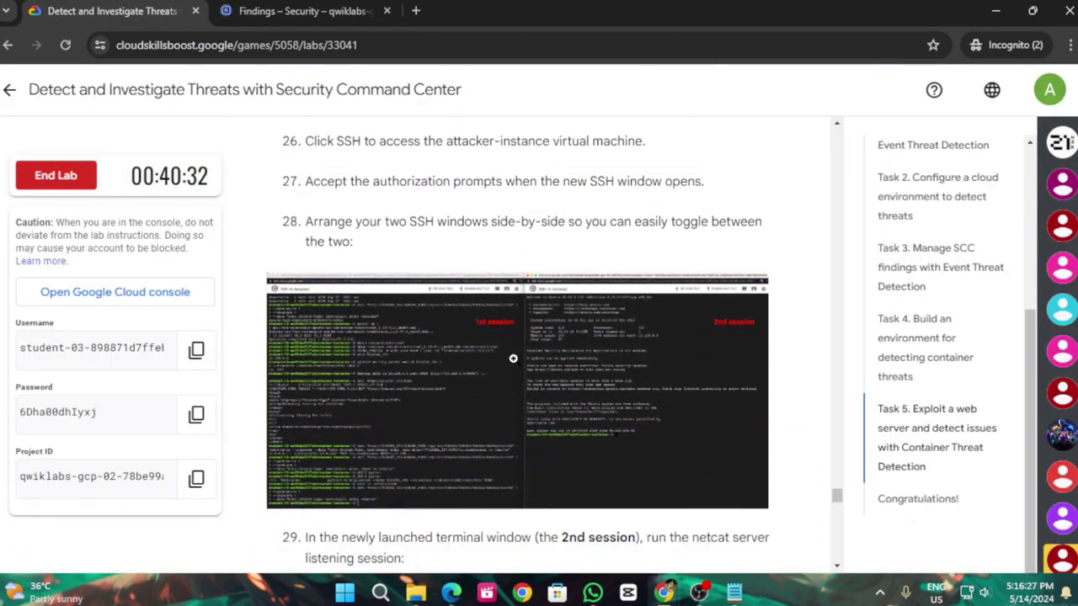
pyautogui.click(299, 11)
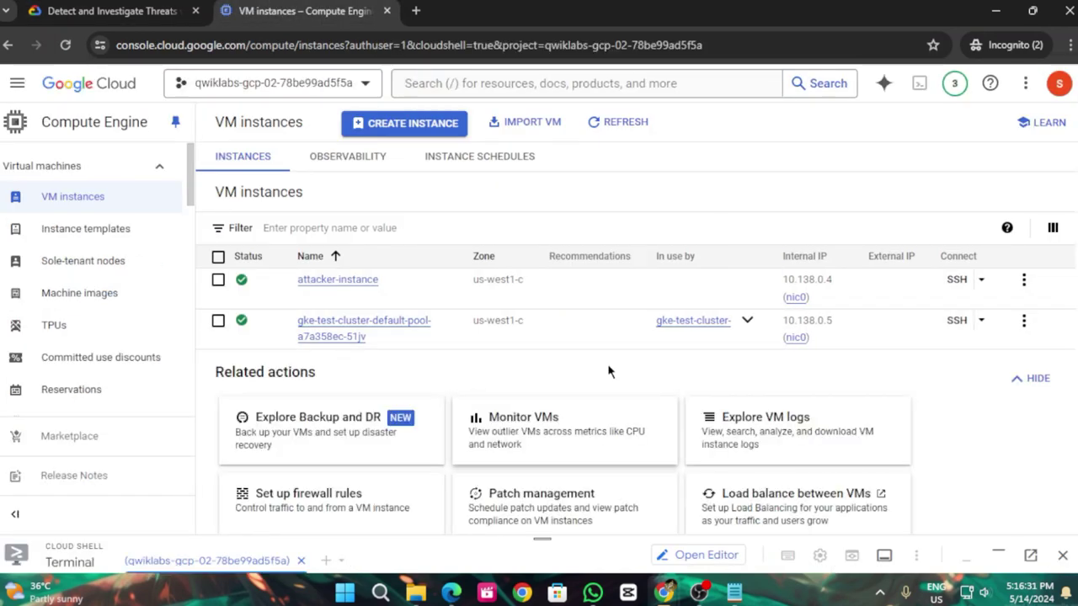
pyautogui.click(109, 11)
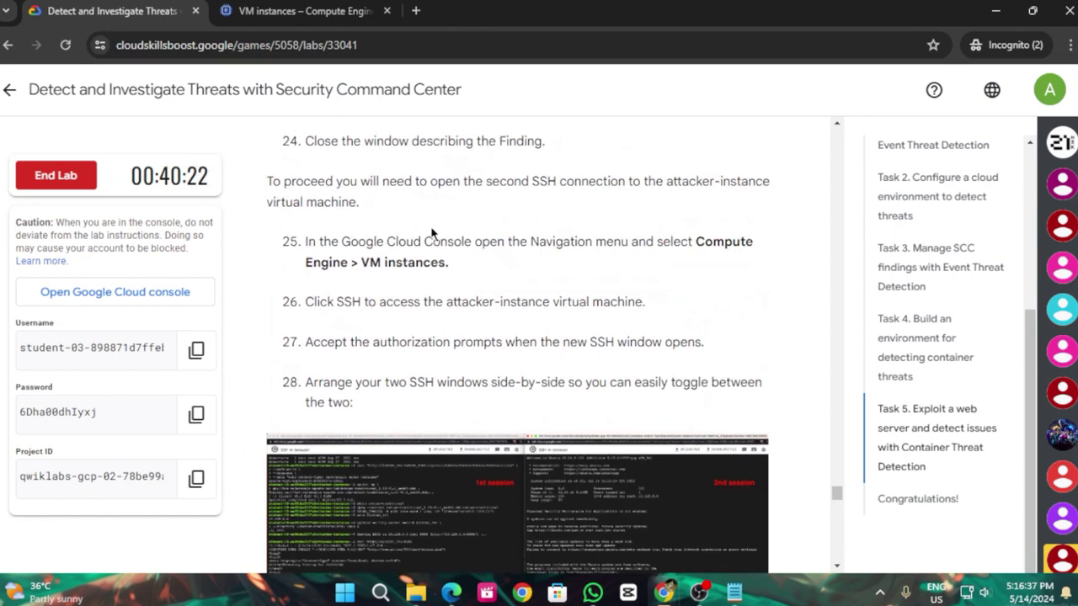
pyautogui.click(296, 11)
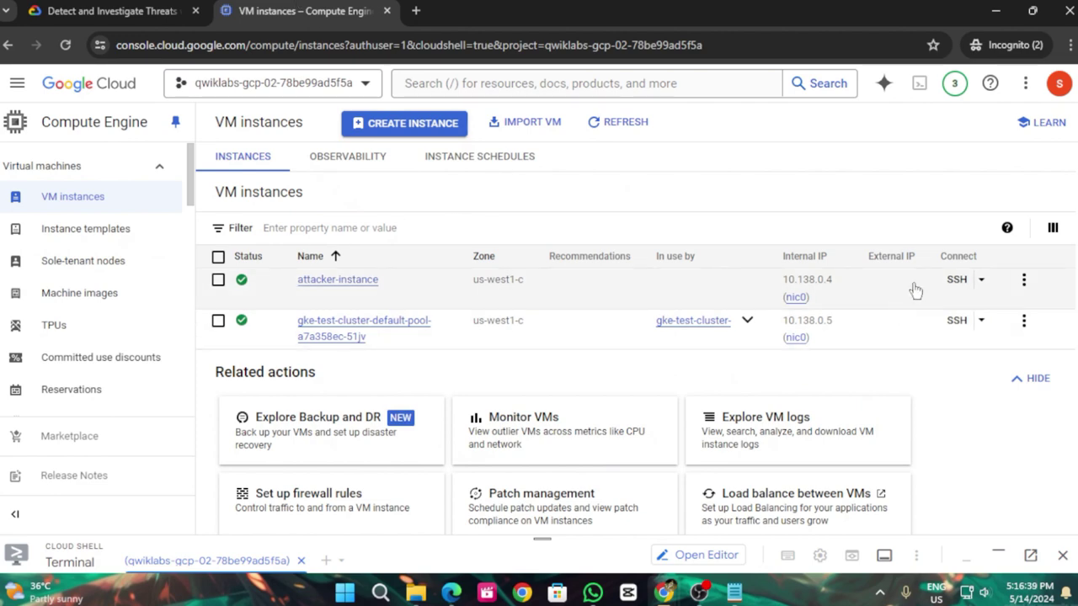
pyautogui.click(957, 279)
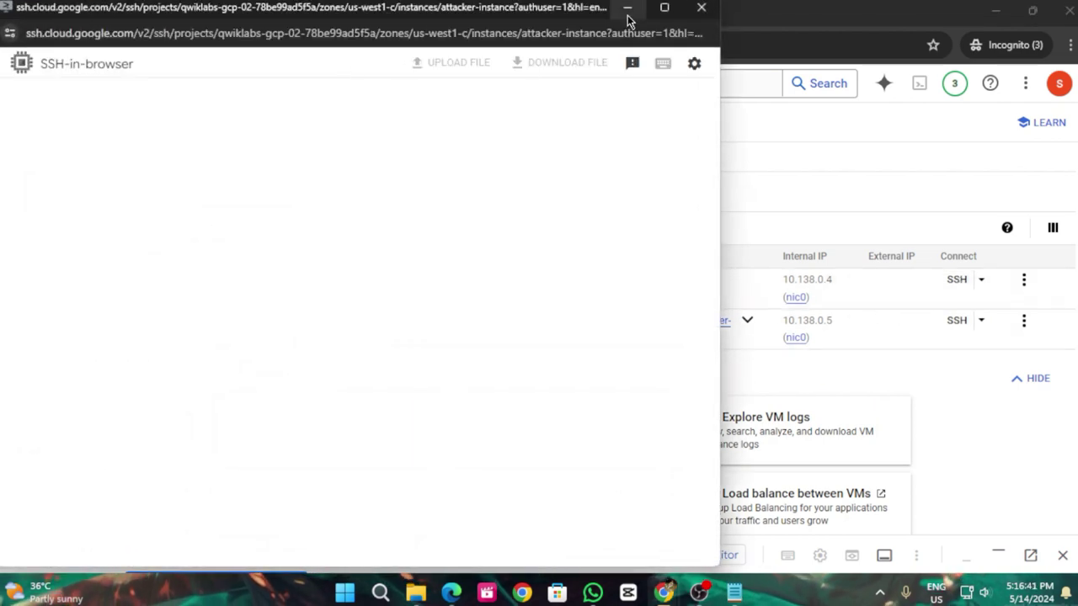
# Copy the netcat listener command nc -nlvp 8888 from lab step 29 and return to the new attacker-instance SSH window
pyautogui.click(134, 8)
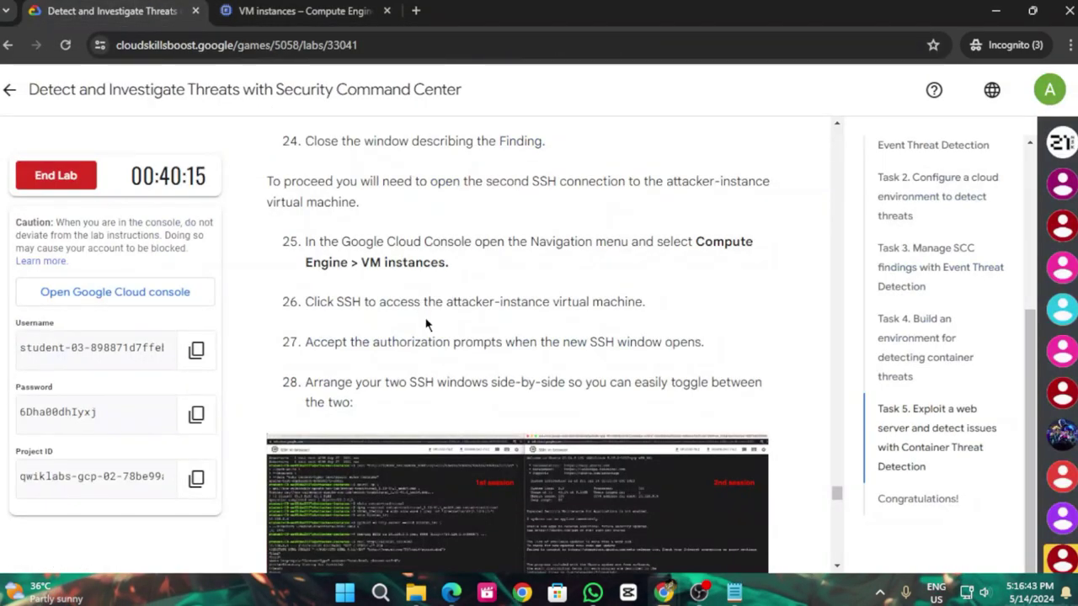
pyautogui.scroll(-5, 426, 318)
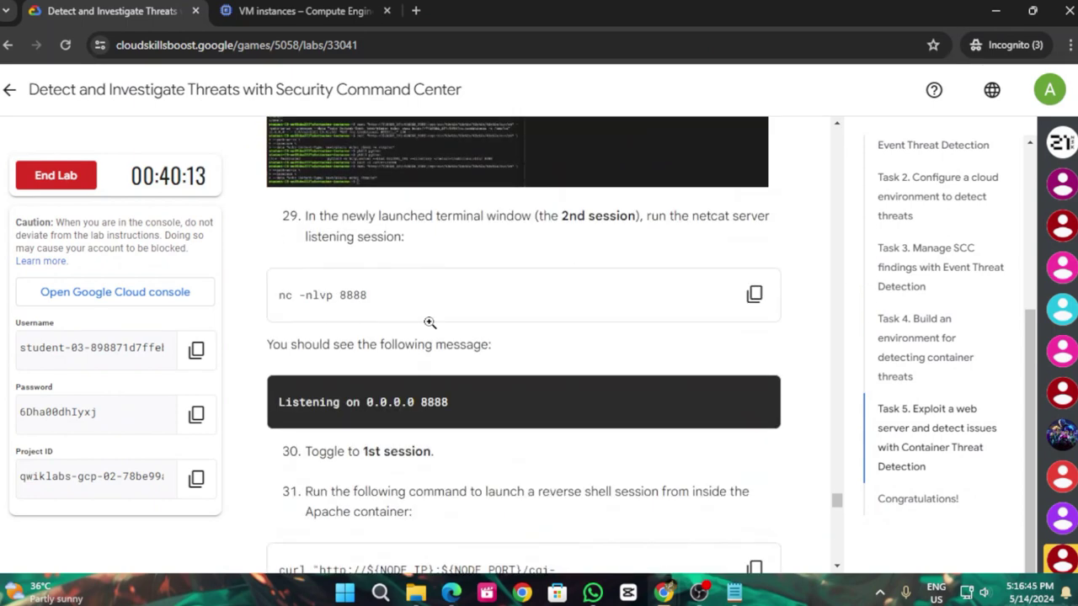
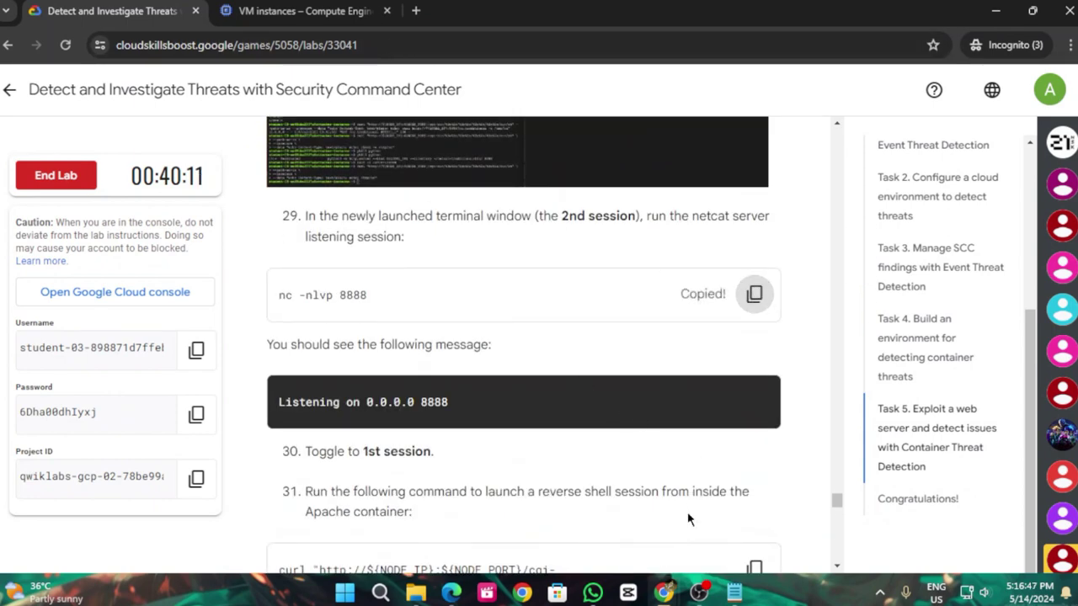
pyautogui.moveTo(664, 593)
pyautogui.click(893, 505)
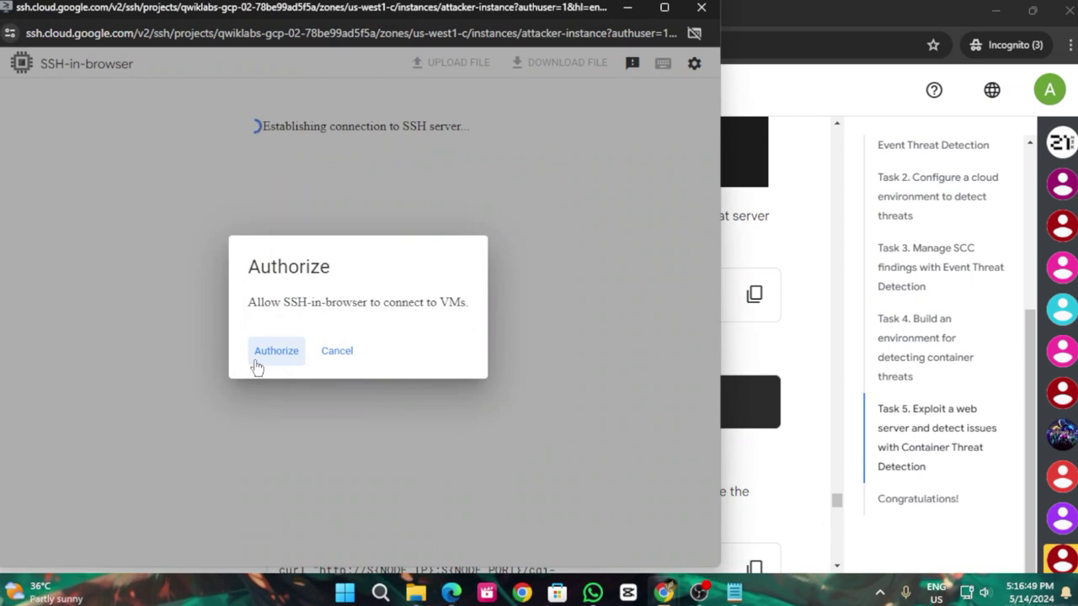